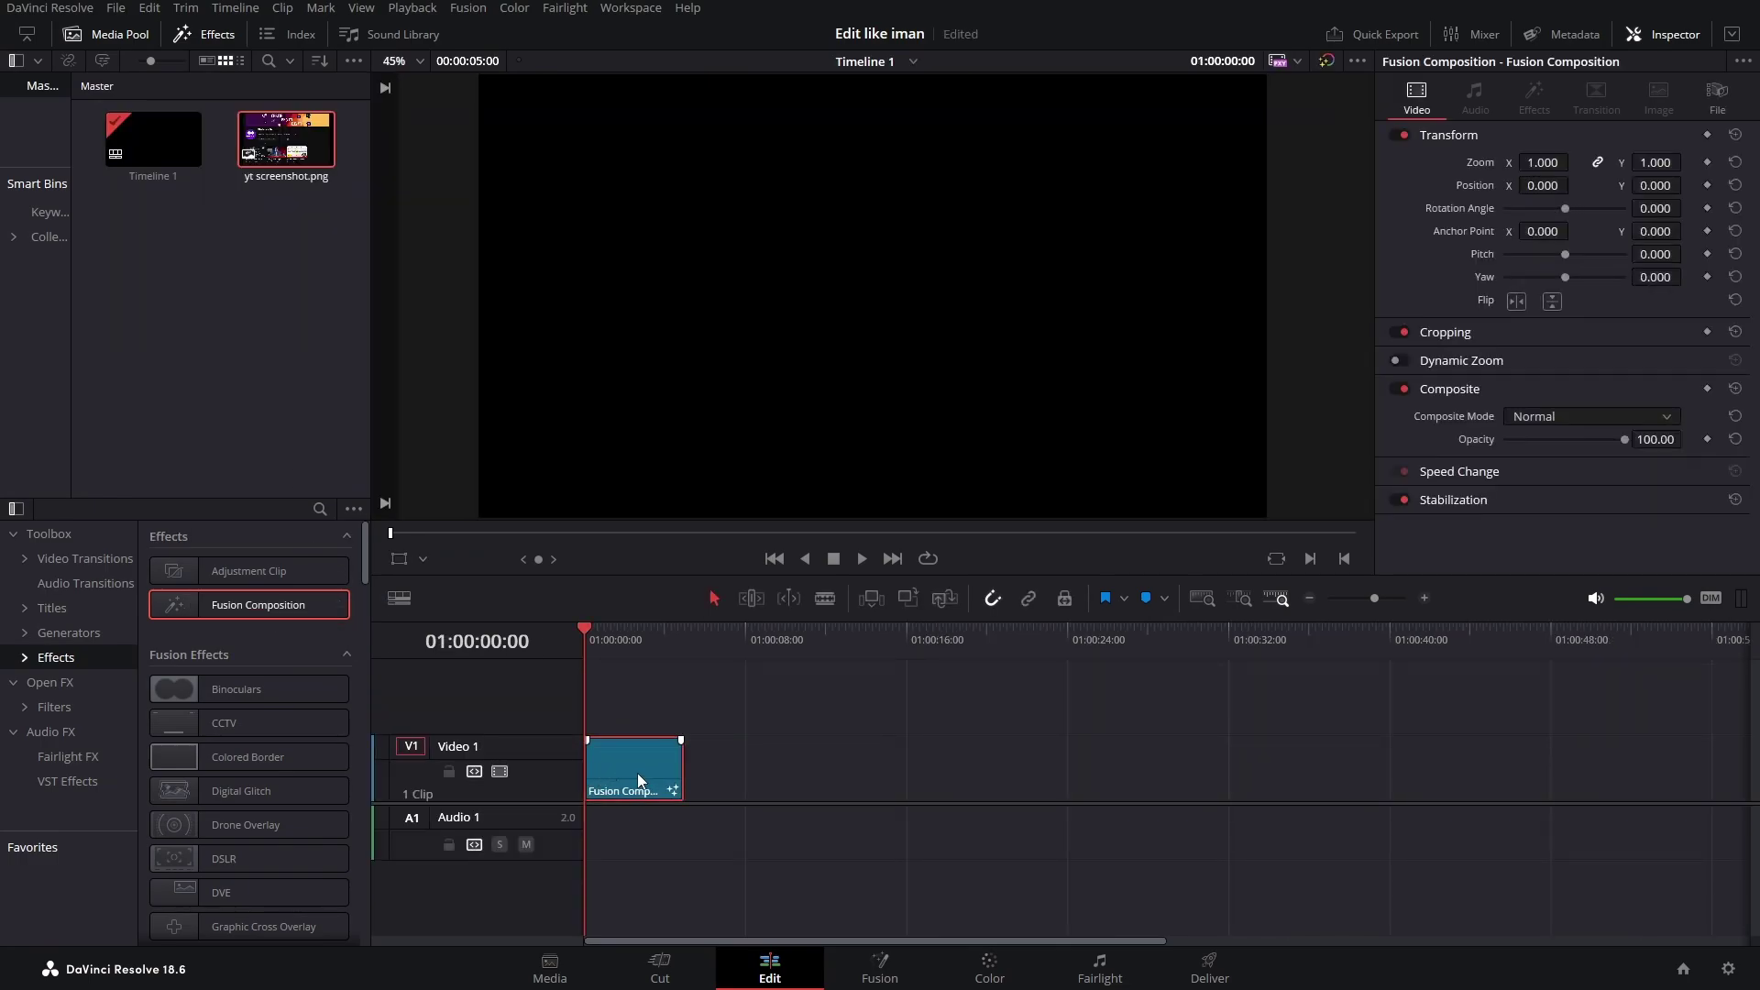
- Open the Fusion Composition clip in Fusion and wire a new Background1 node into MediaOut1
left_click(839, 975)
left_click_drag(302, 750, 957, 796)
left_click_drag(177, 653, 967, 802)
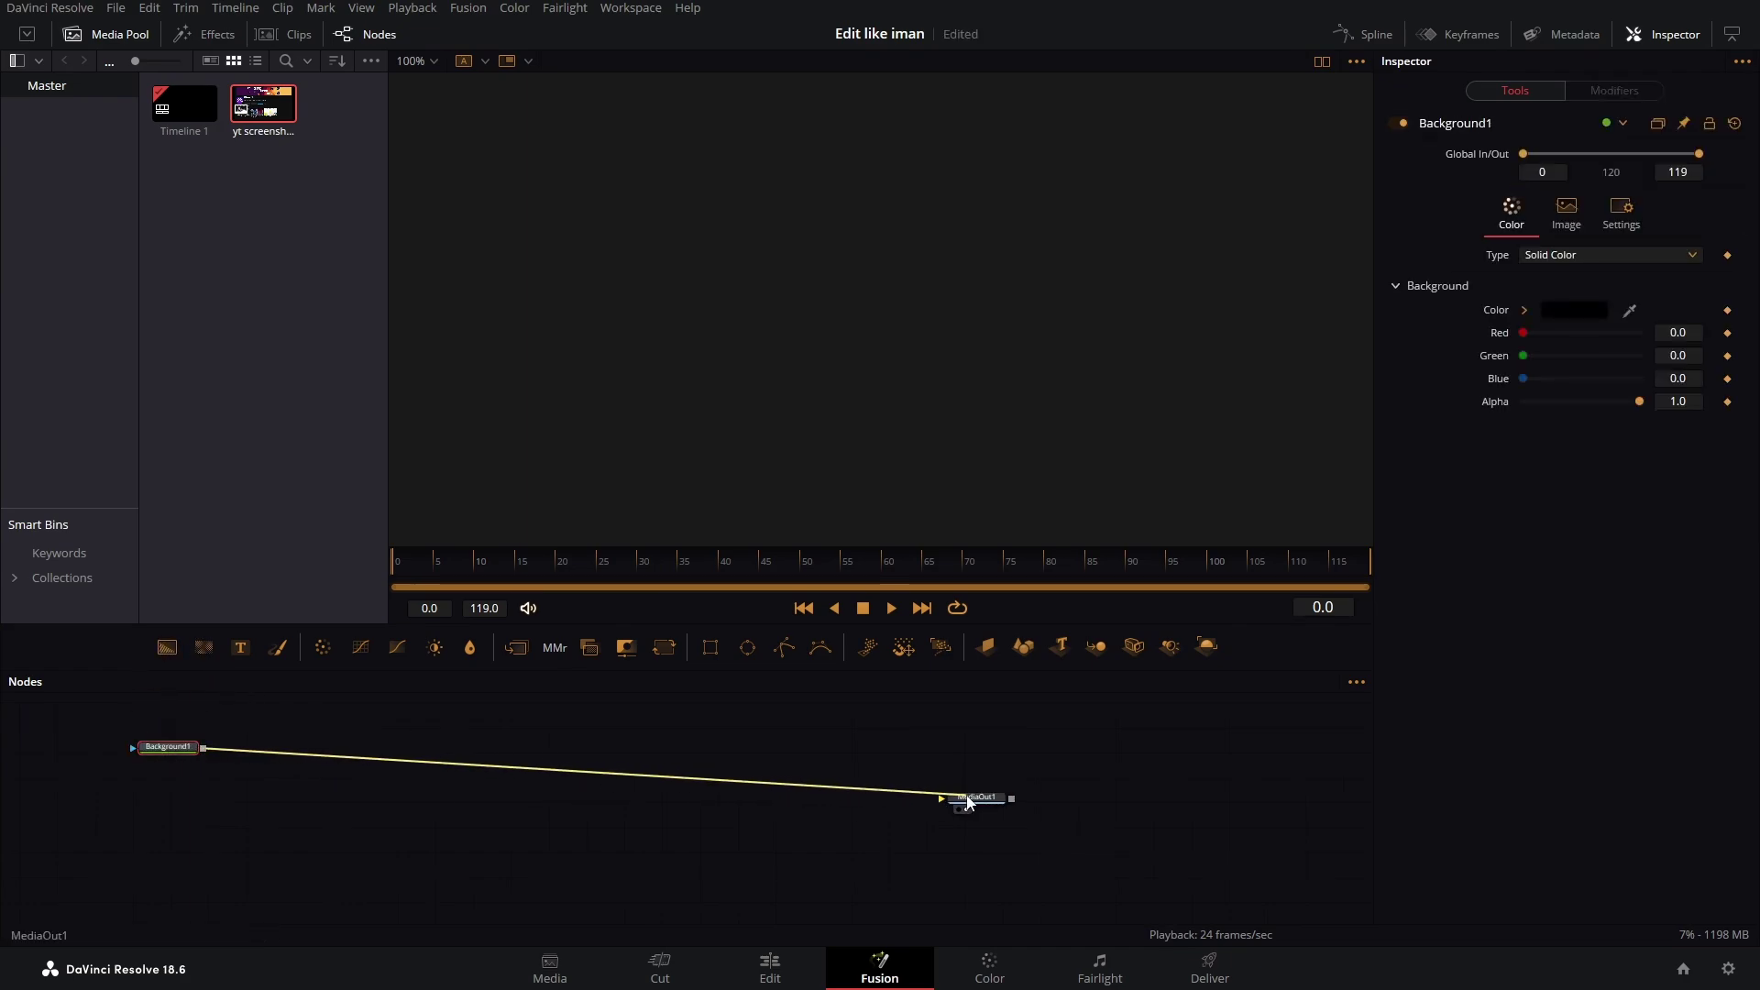
- Add yt screenshot.png as MediaIn1, merged over Background1 through Merge1
left_click_drag(157, 746, 151, 792)
left_click(264, 752)
left_click_drag(257, 109, 196, 802)
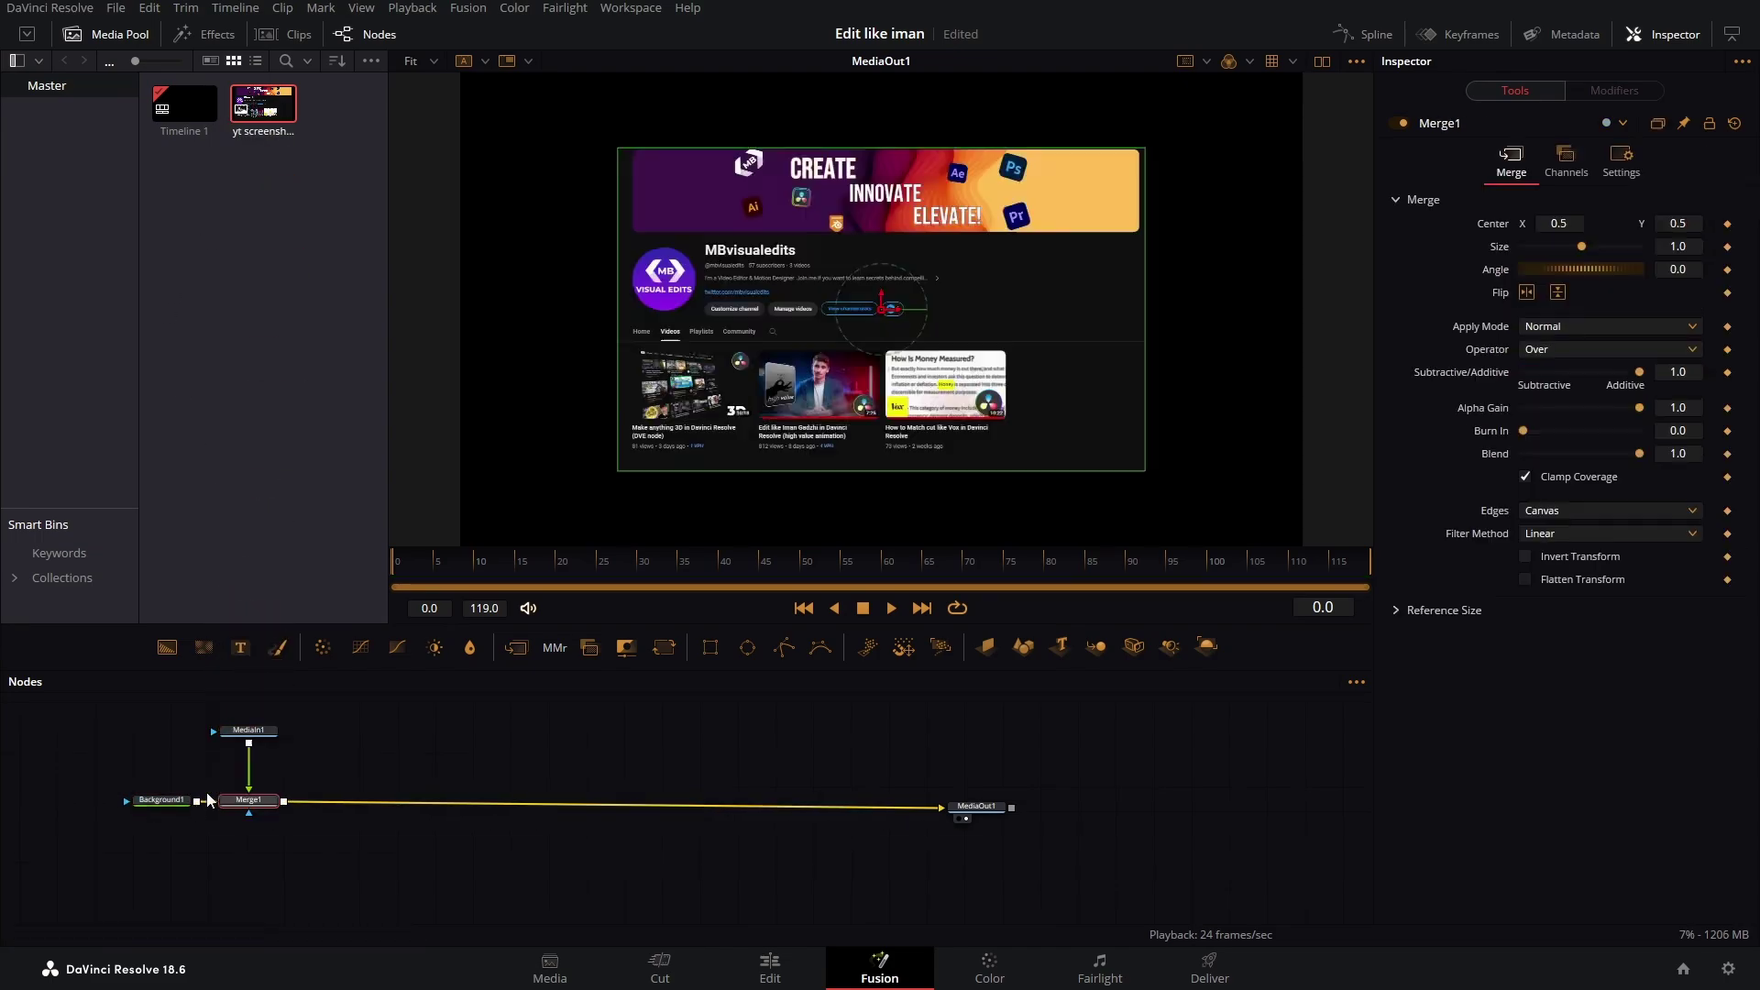
left_click(252, 732)
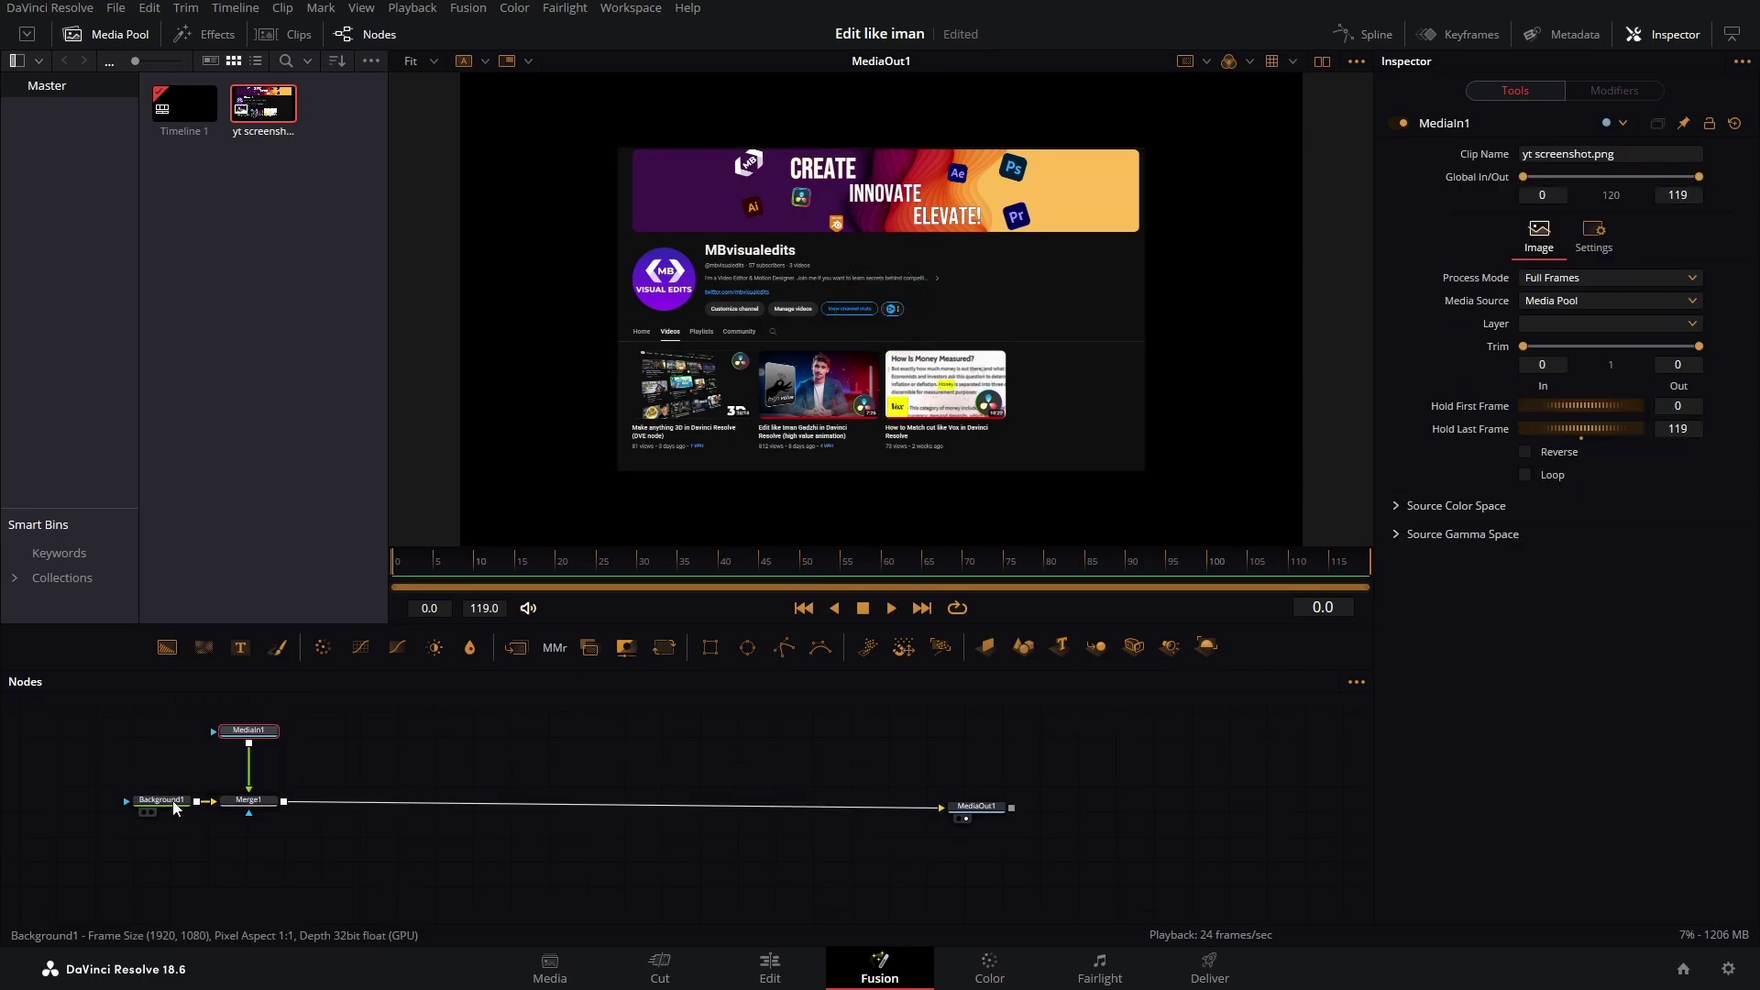
- Set Background1's colour to a dark grey sampled from the screenshot with the eyedropper
left_click(176, 807)
left_click_drag(1629, 310, 1094, 409)
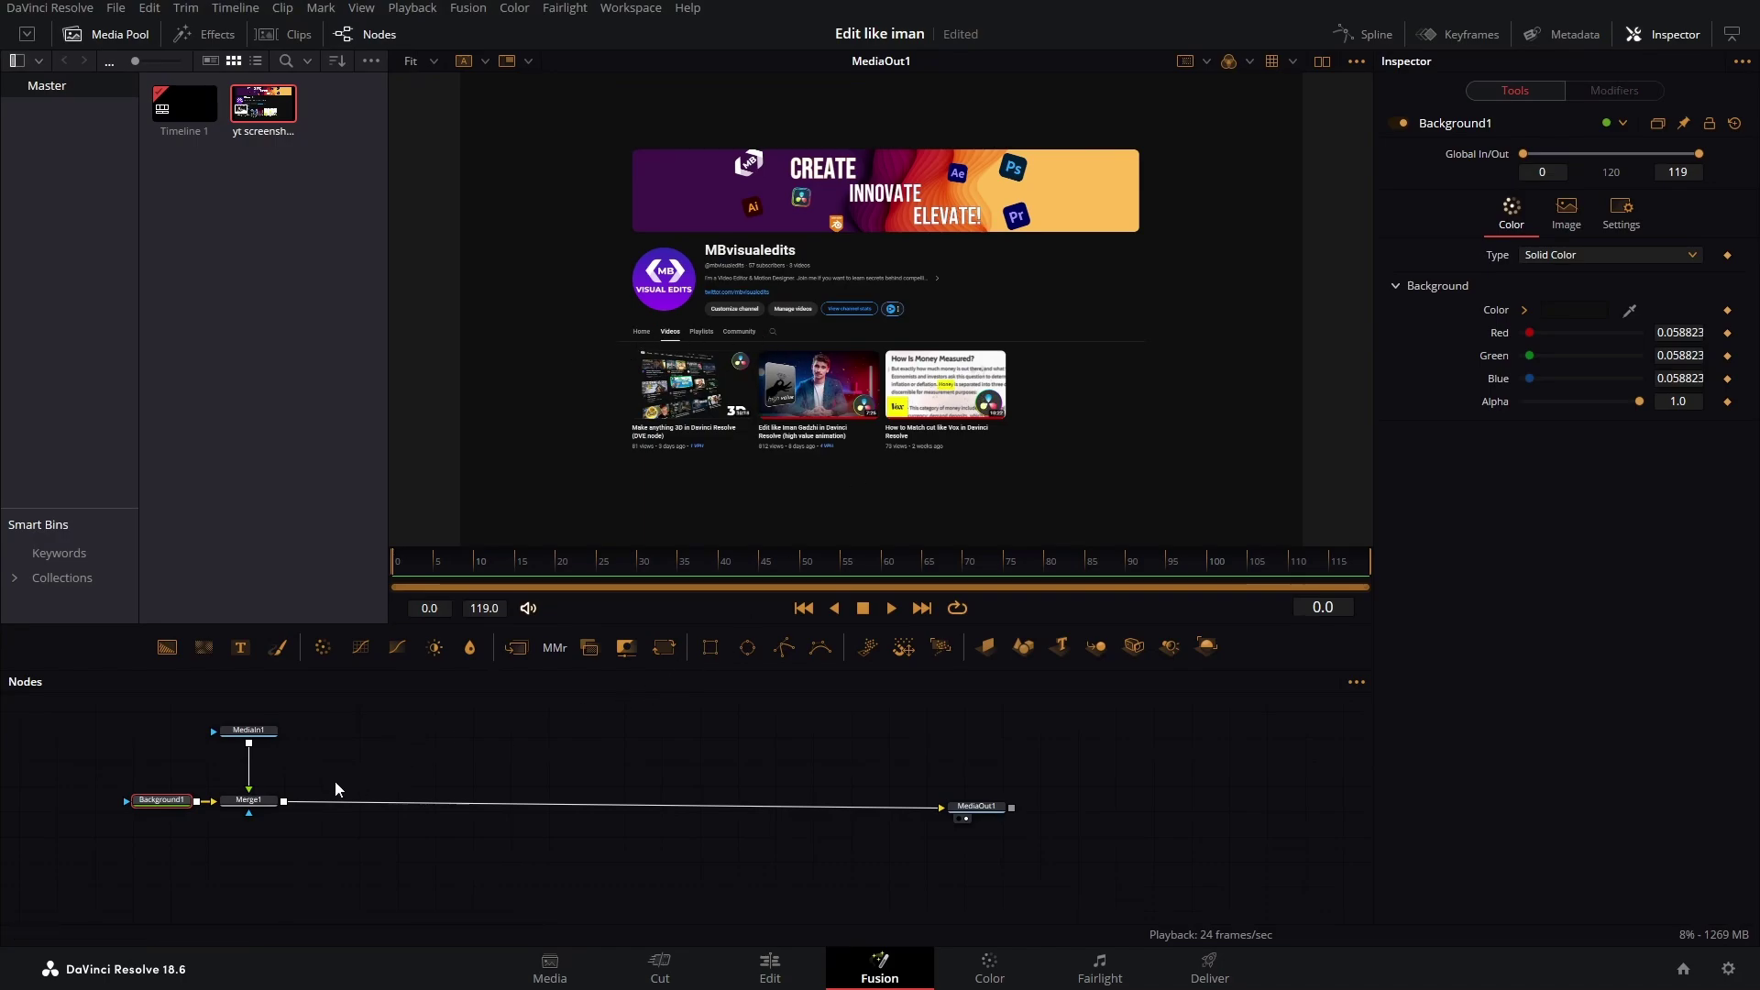
left_click_drag(321, 833, 240, 722)
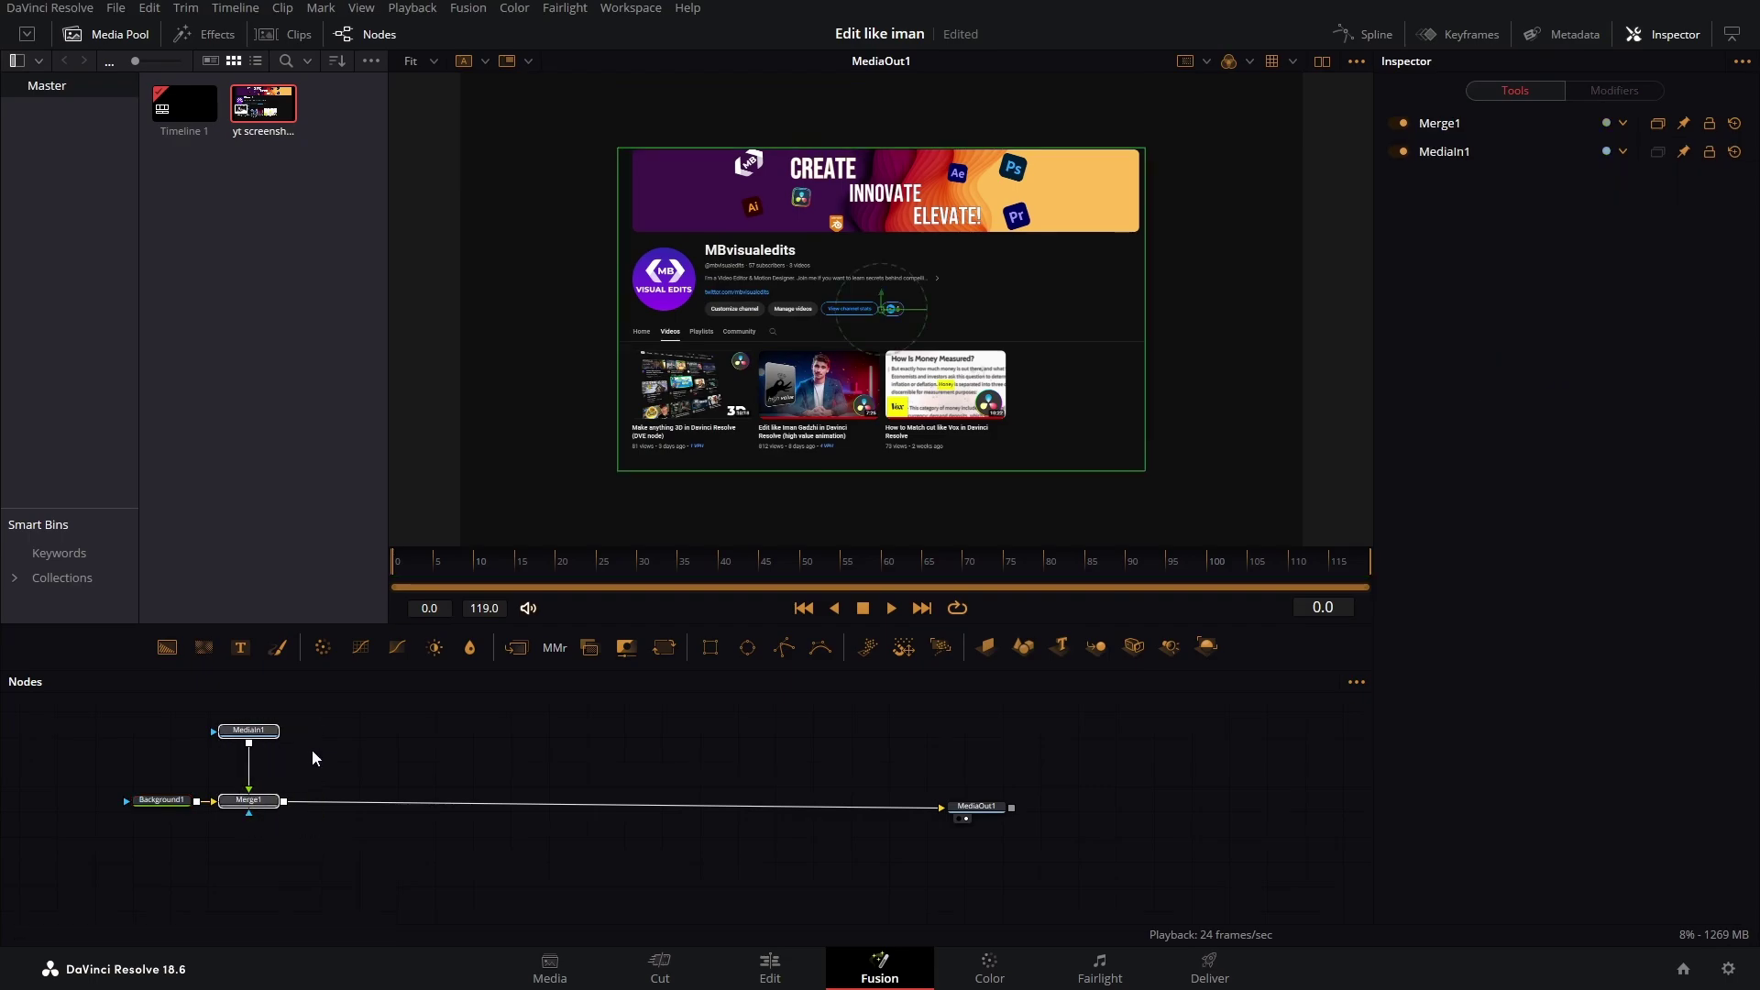
- Paste seven more screenshot-and-merge pairs, chaining each merge before MediaOut1
left_click(332, 756)
key("ctrl+v")
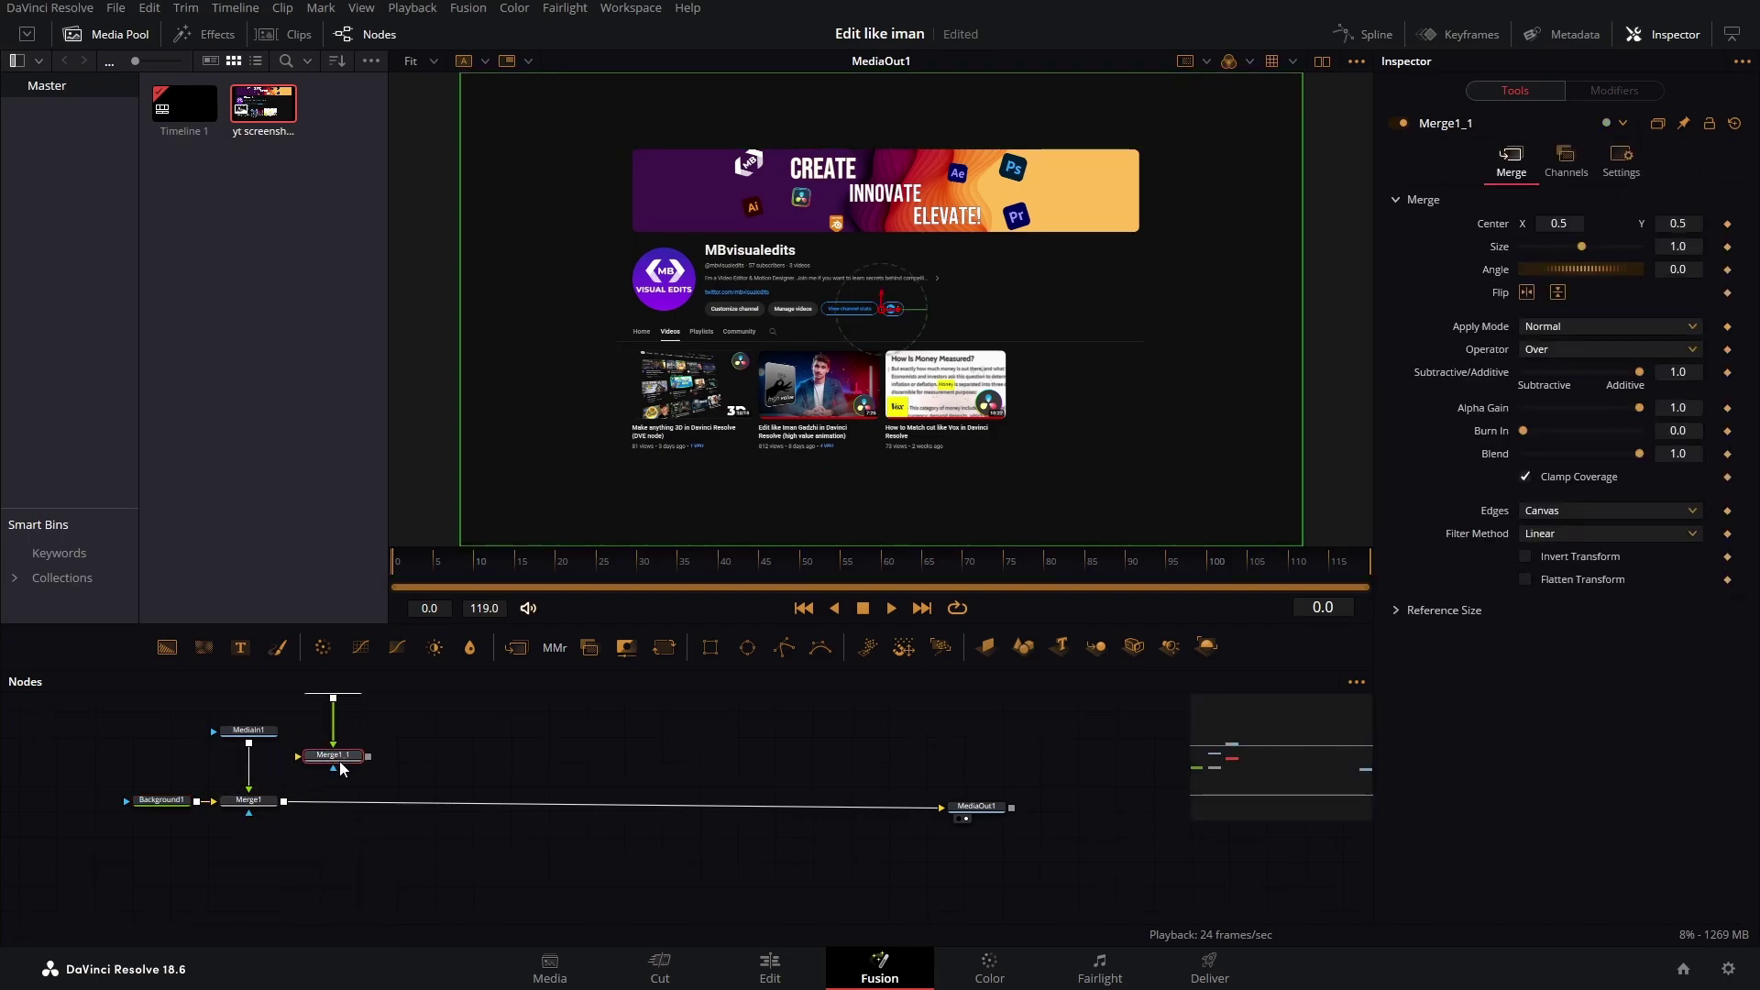
left_click_drag(354, 768, 357, 803)
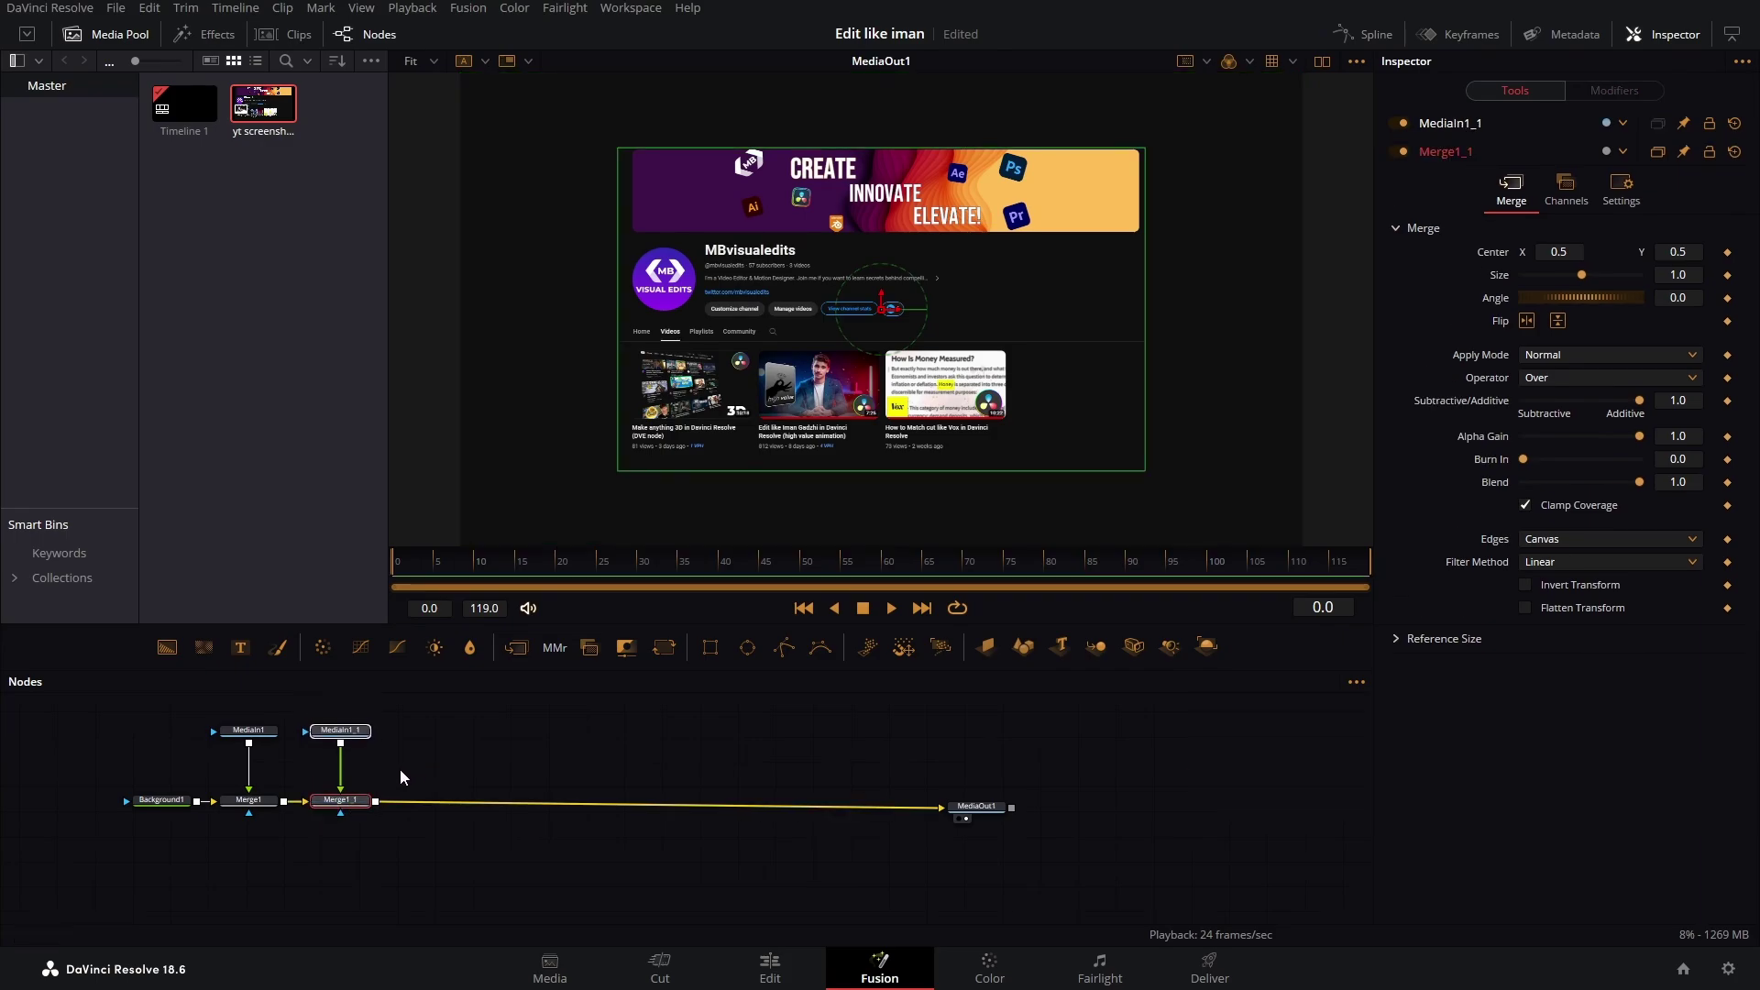
key("ctrl+v")
left_click_drag(442, 790, 436, 801)
key("ctrl+v")
left_click_drag(561, 780, 772, 808)
key("ctrl+v")
key("ctrl+v")
key("ctrl+v")
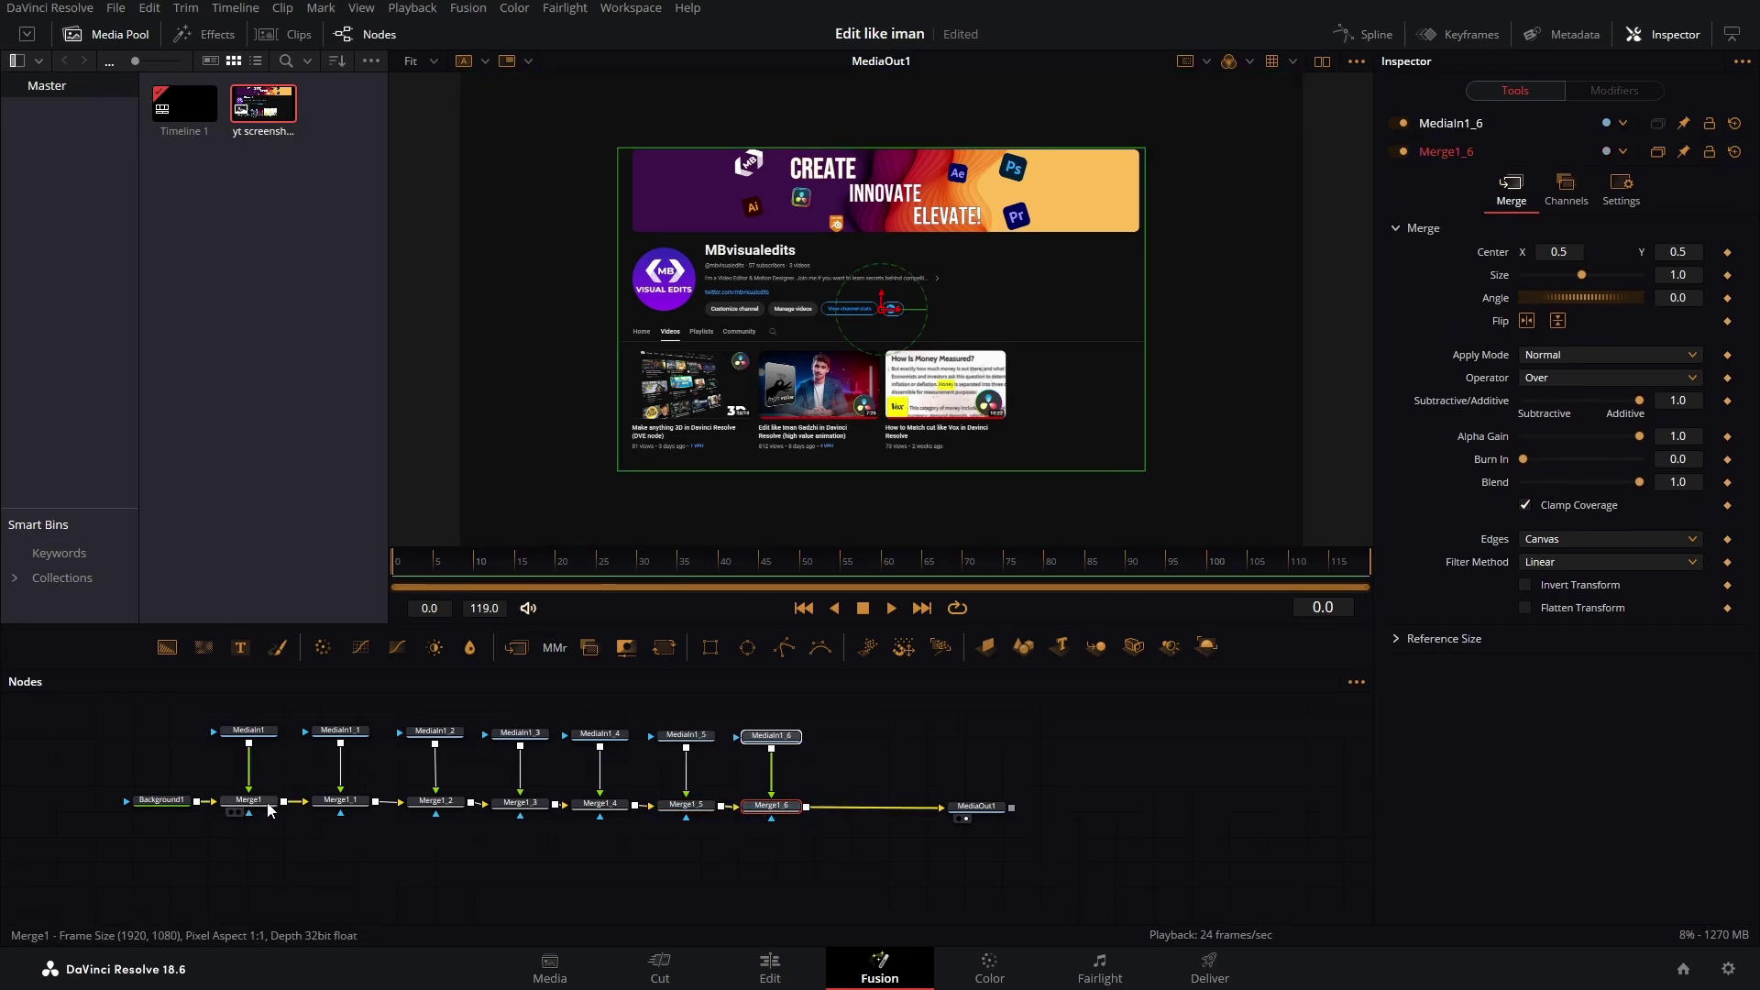
key("ctrl+v")
left_click_drag(734, 812, 1039, 812)
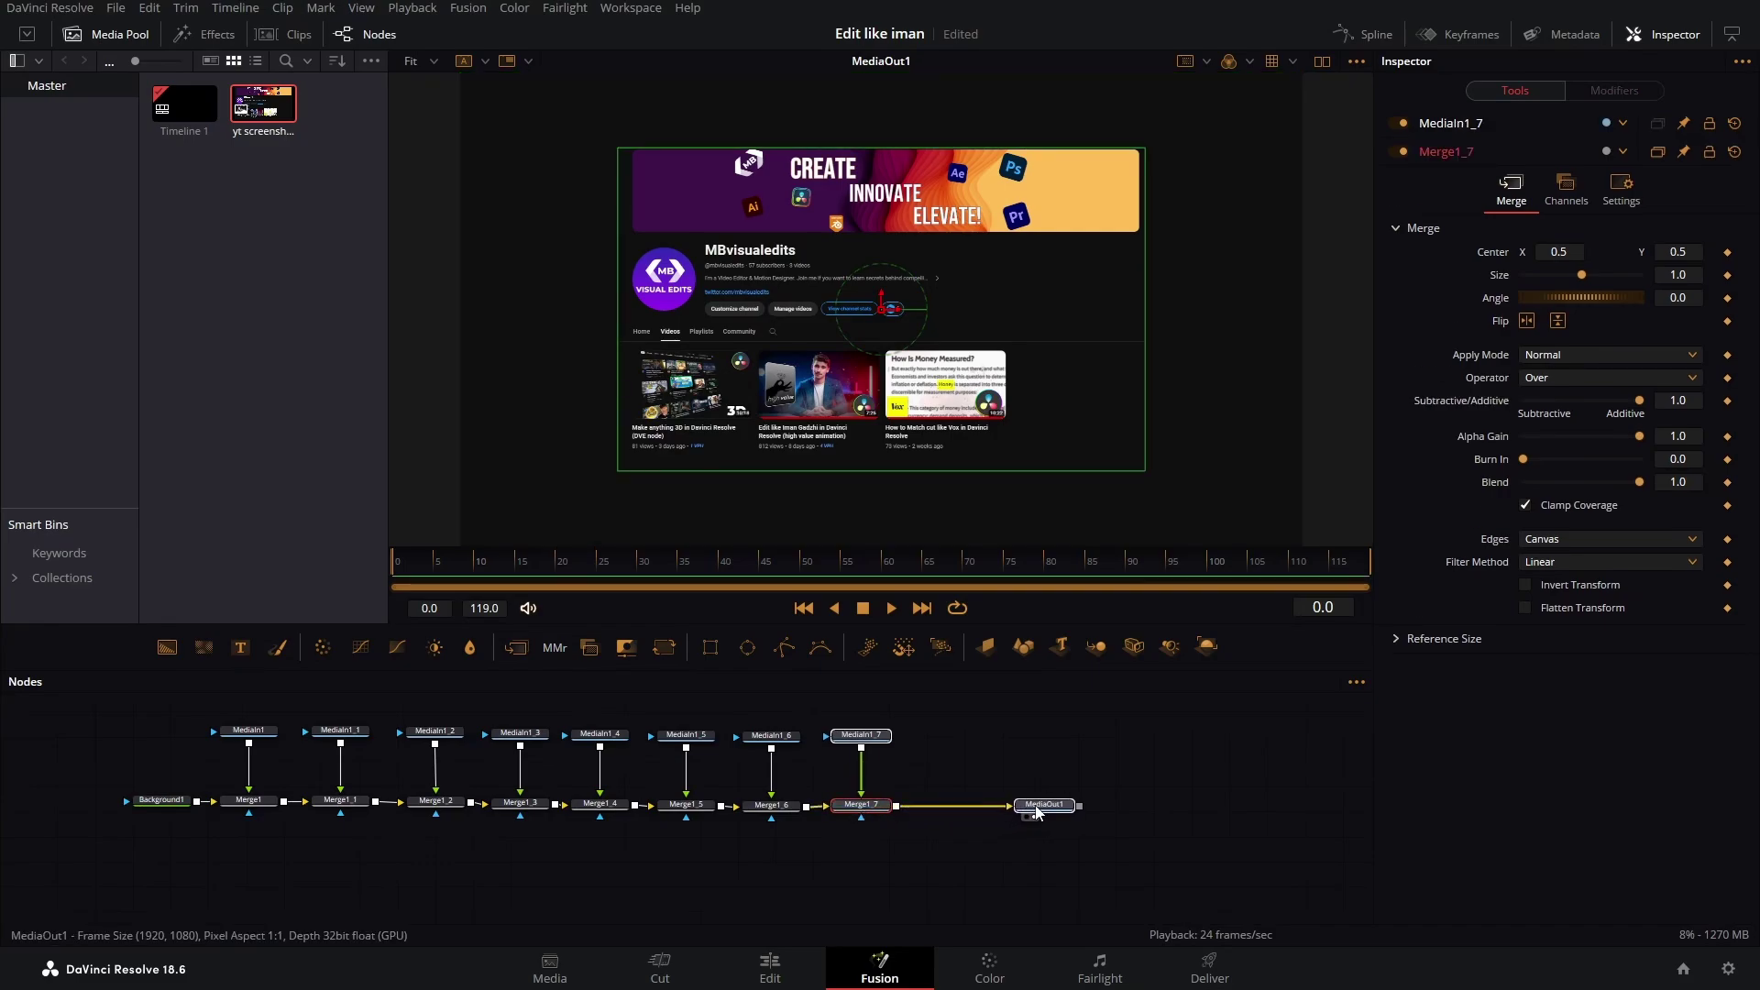
- Line up the MediaIn screenshot nodes above the merge chain and centre the node tree
left_click_drag(170, 806, 99, 806)
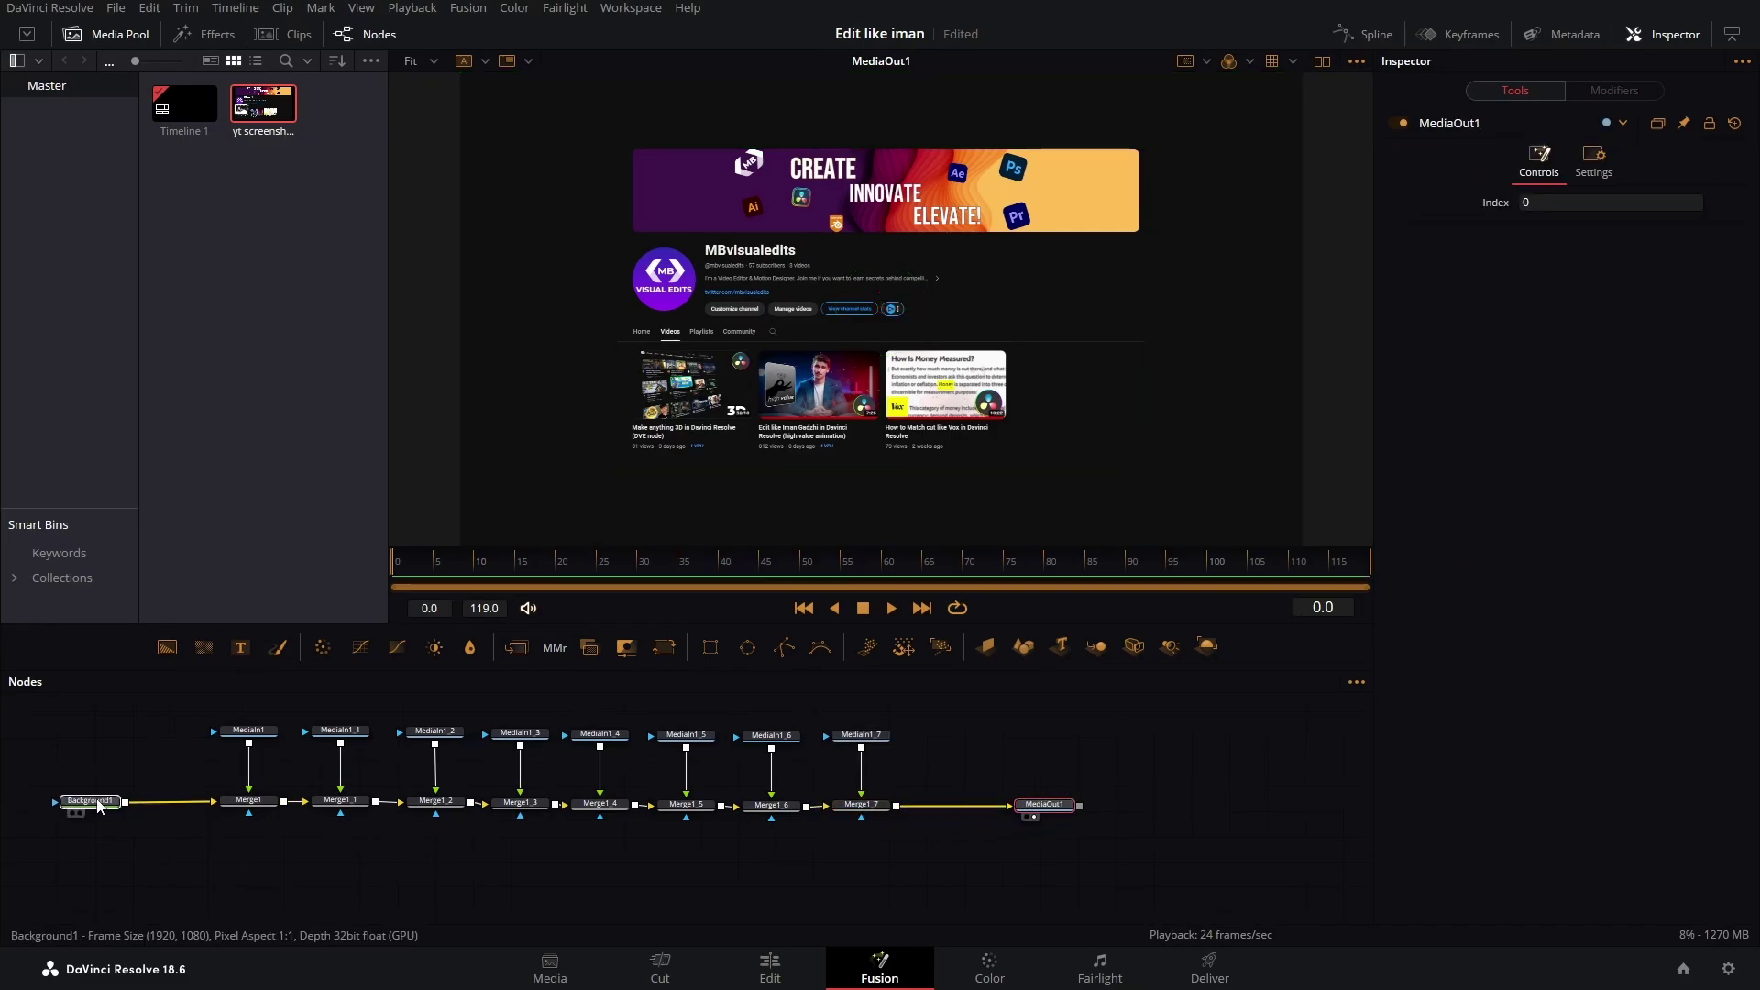
scroll(201, 789, "up", 2)
left_click_drag(269, 810, 269, 764)
left_click_drag(354, 806, 359, 763)
left_click(875, 809)
left_click_drag(945, 830, 449, 770)
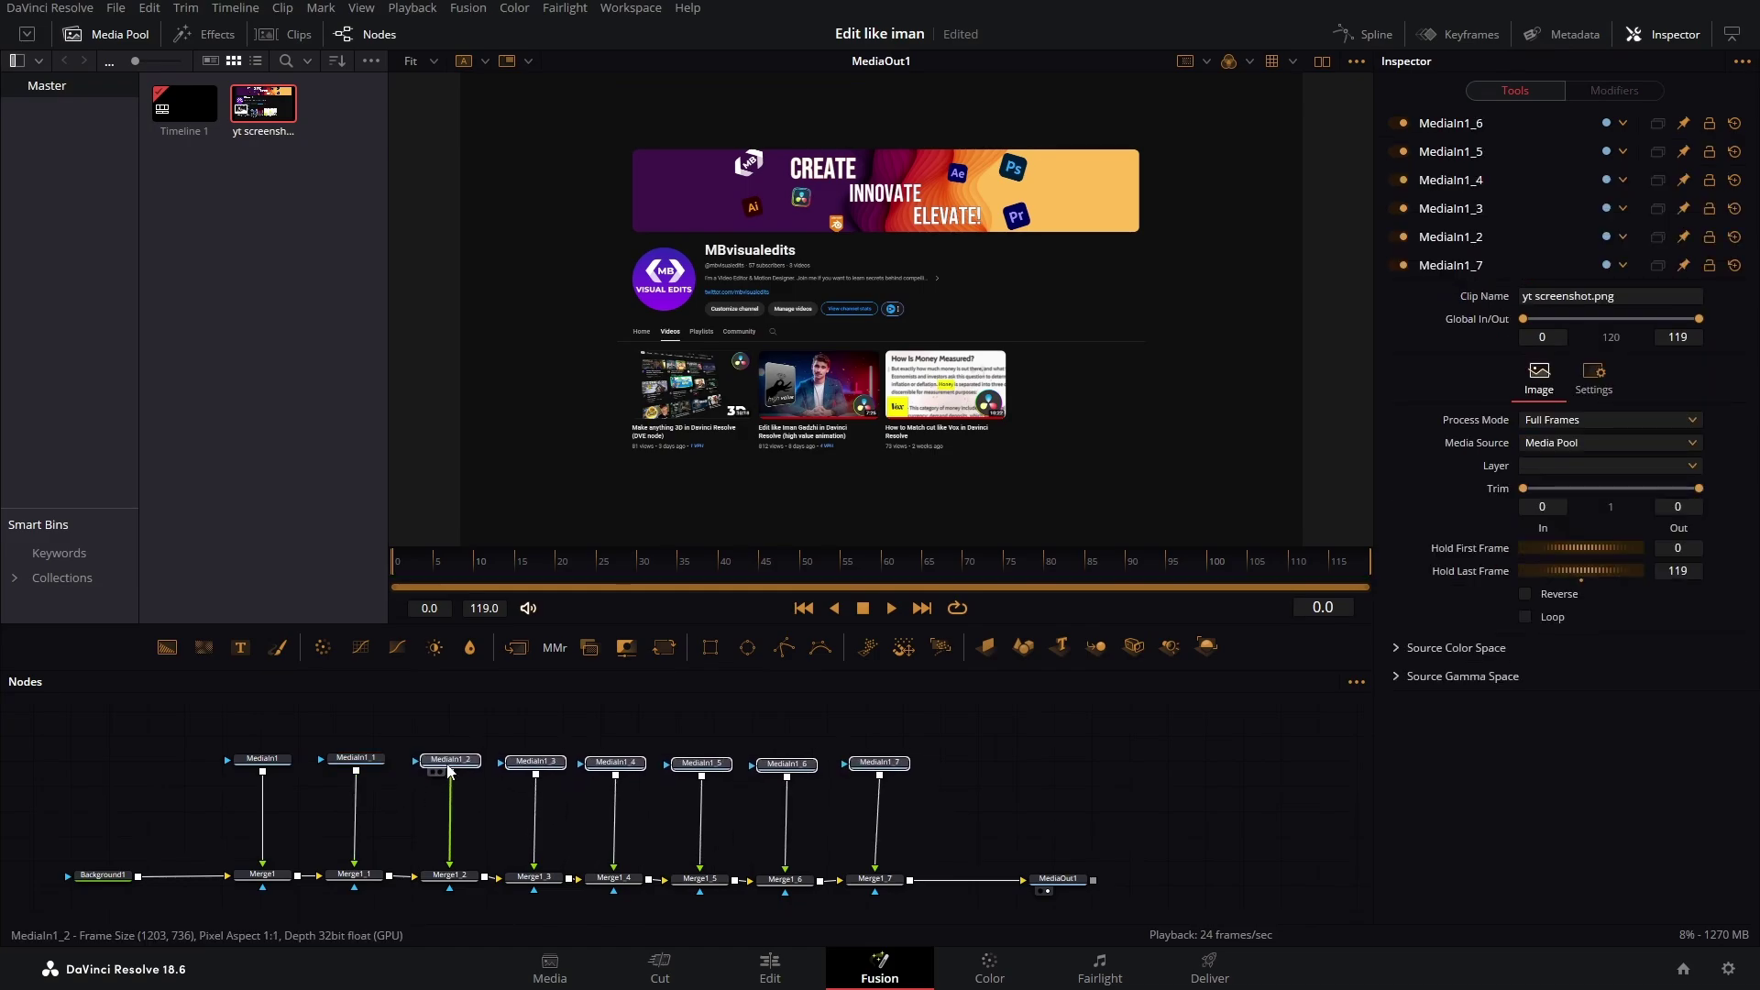
left_click_drag(381, 711, 428, 746)
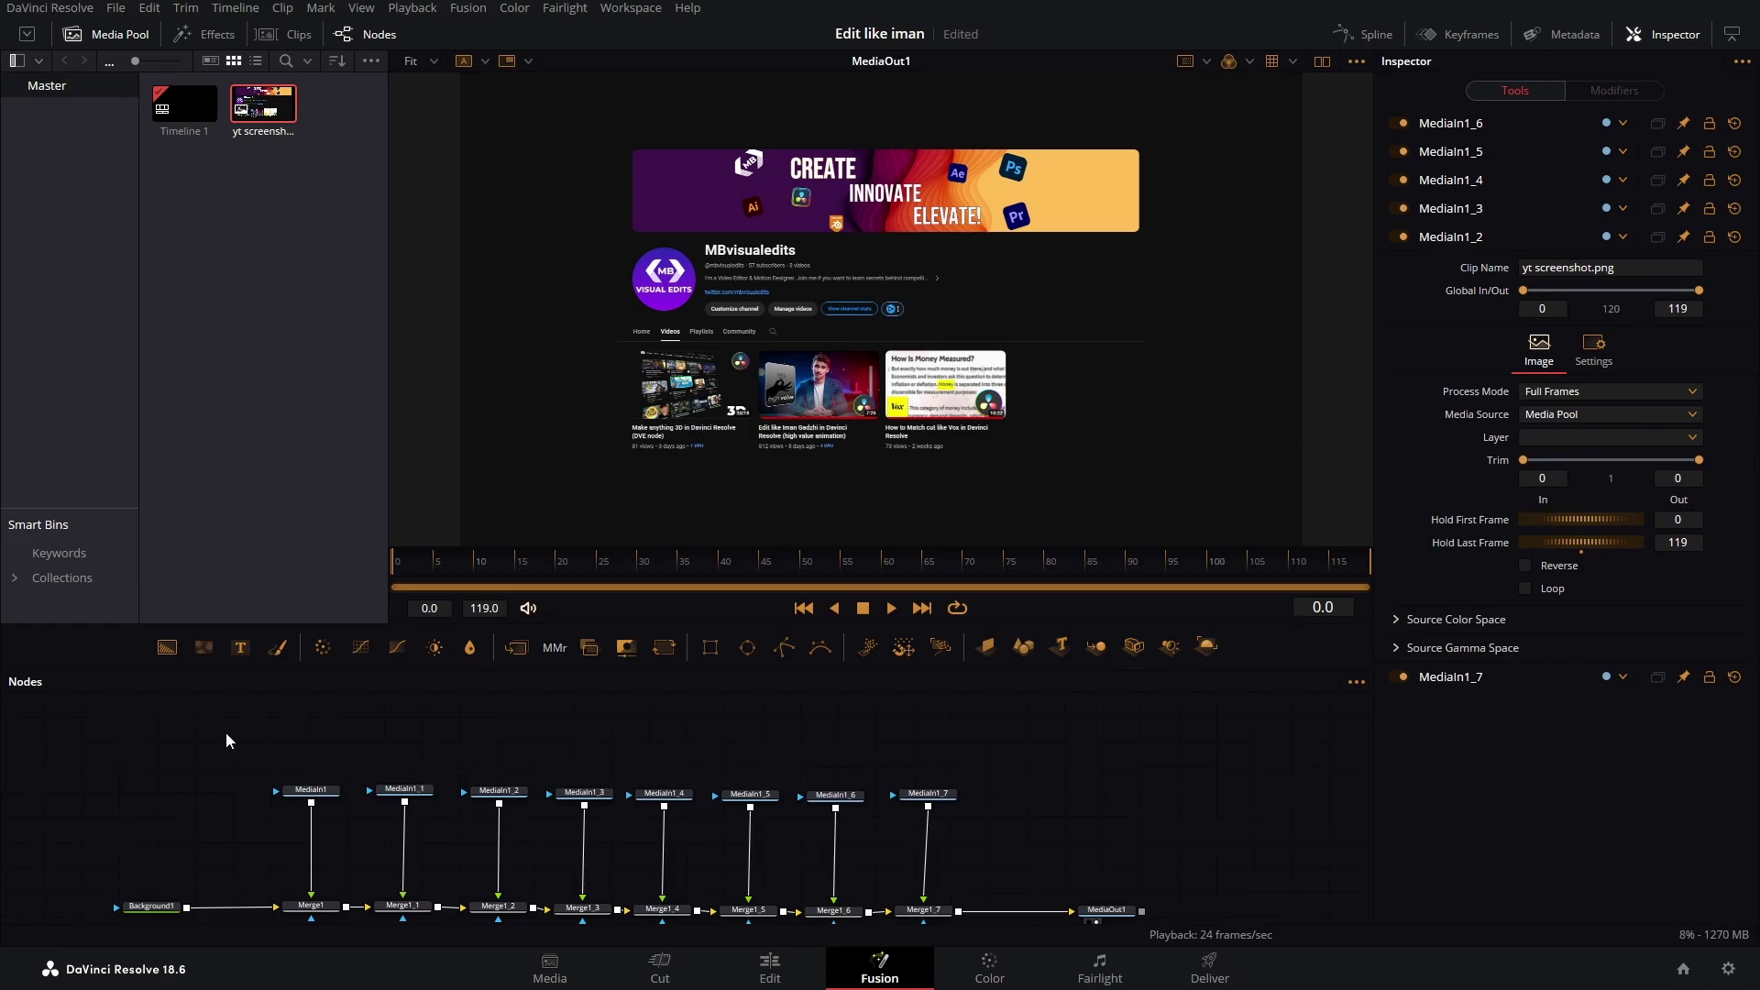
- Add Rectangle1 to MediaIn1, framing the banner at Y 0.903, width 1.17, height 0.367
left_click_drag(710, 647, 312, 754)
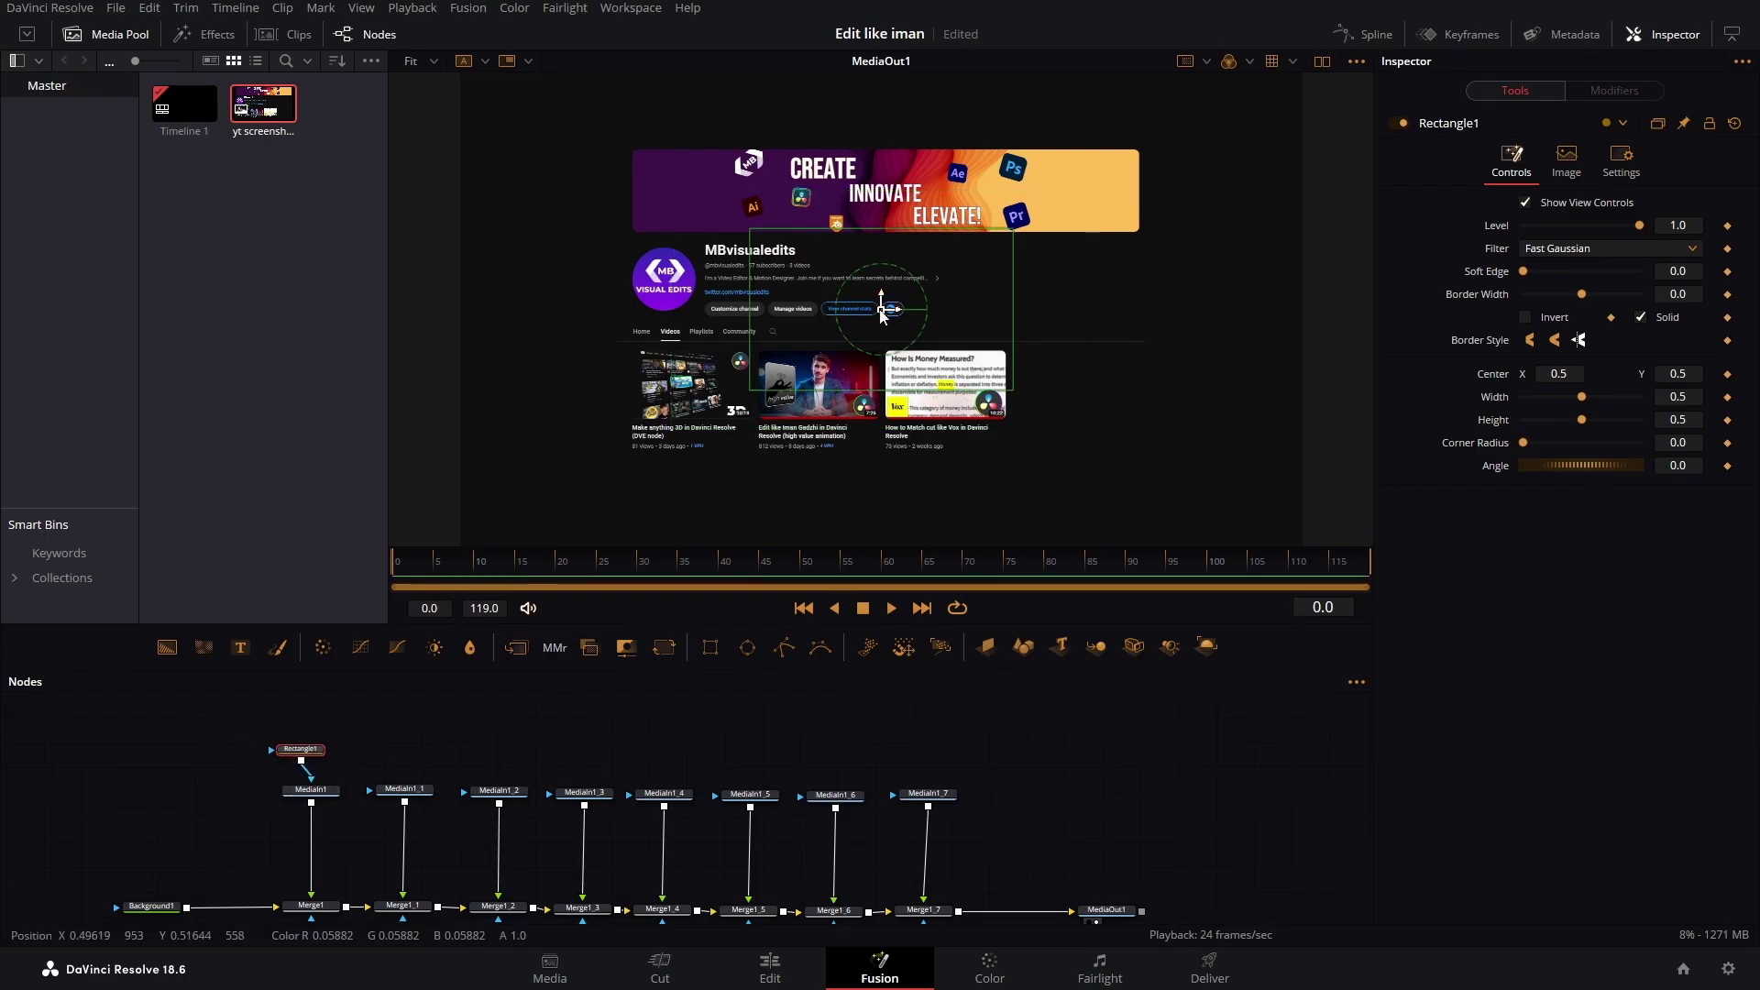
left_click_drag(881, 302, 881, 174)
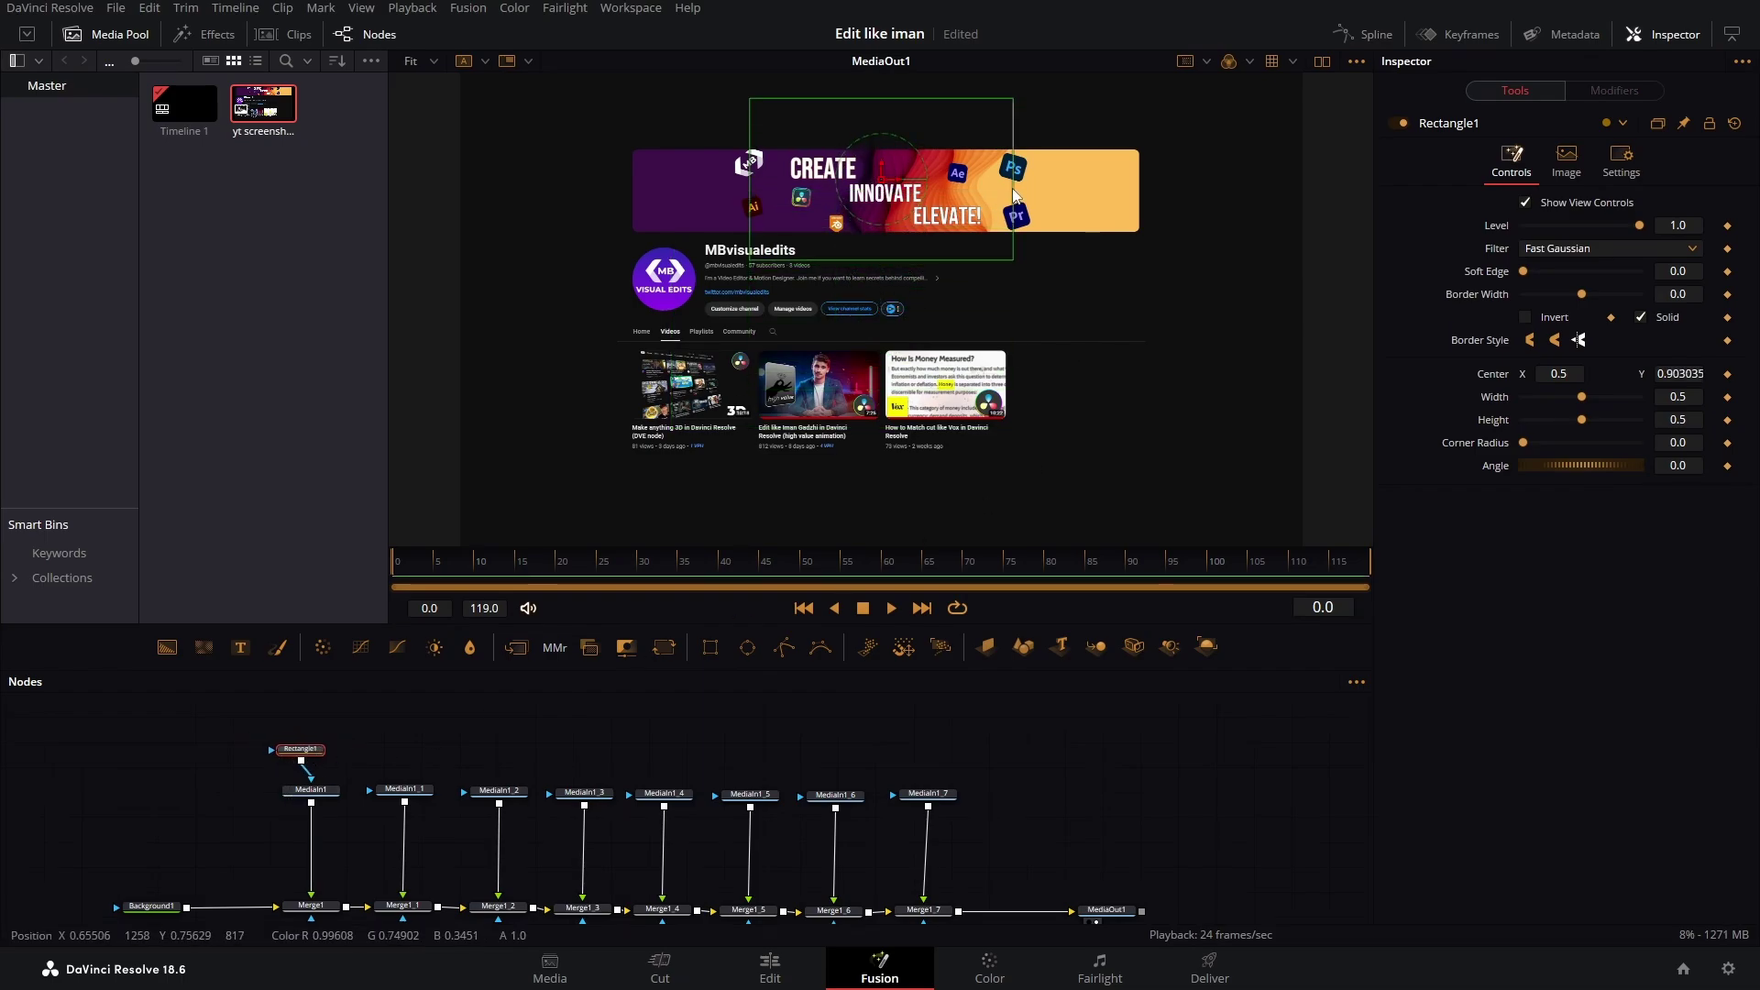
left_click_drag(1014, 195, 1188, 203)
left_click_drag(902, 97, 883, 164)
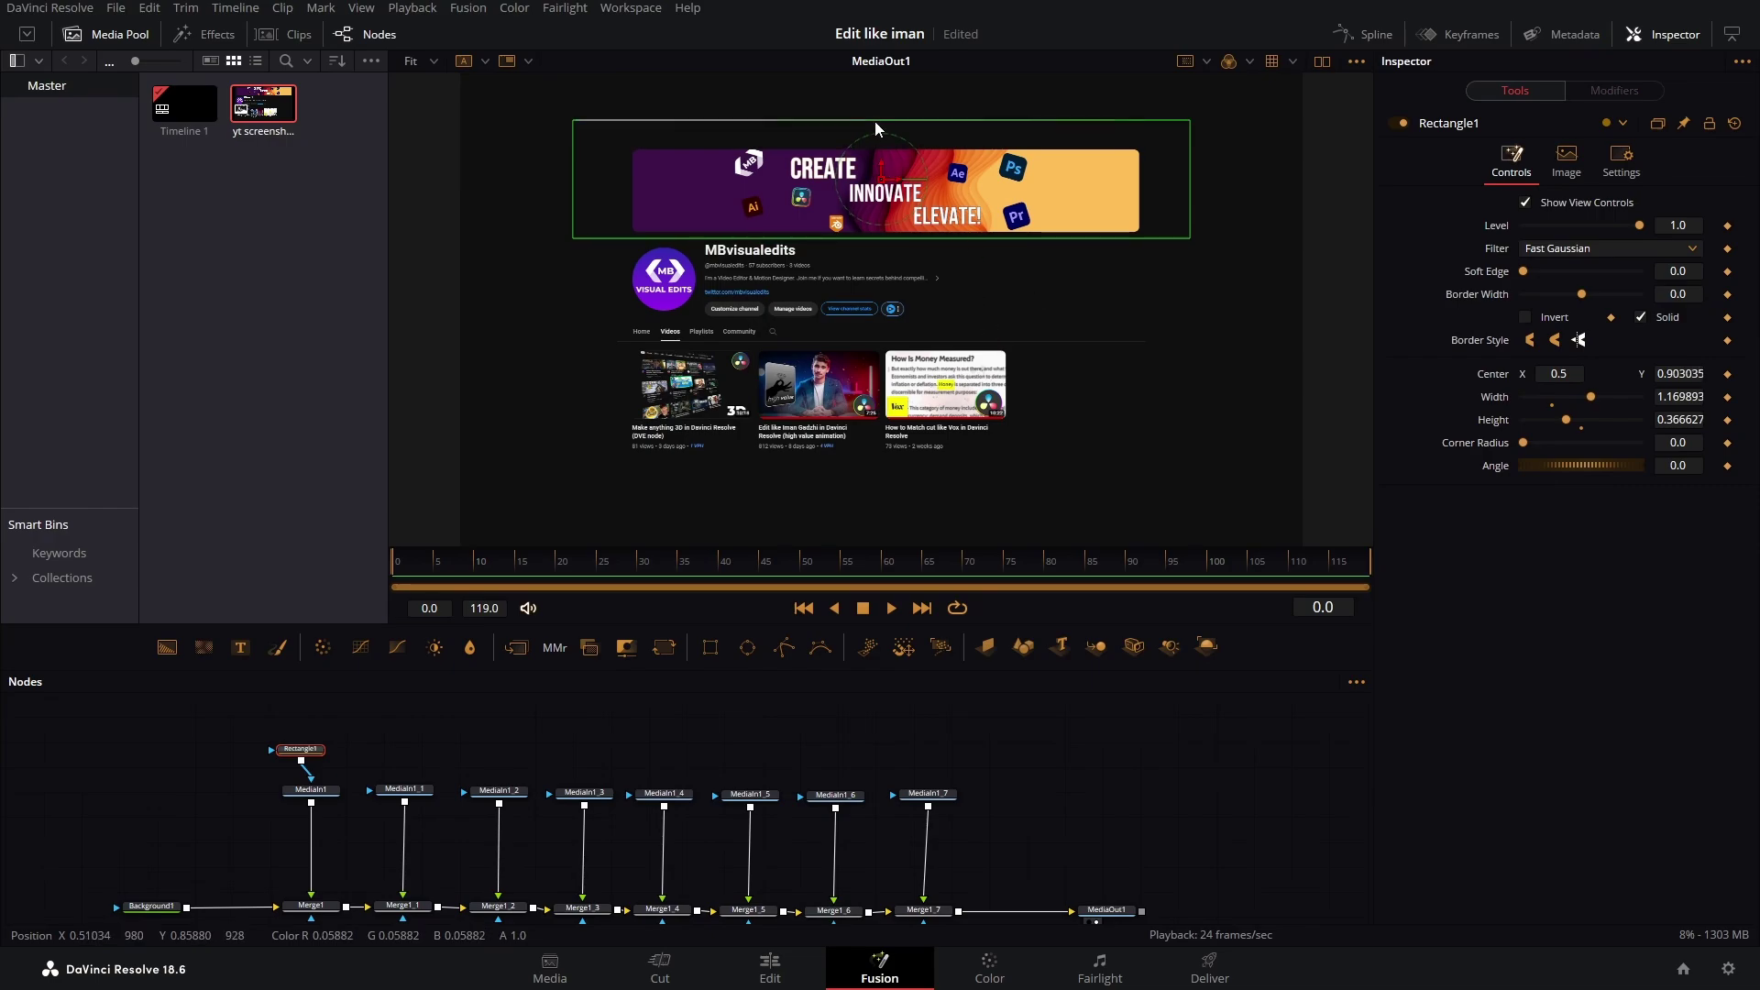
left_click_drag(298, 753, 308, 753)
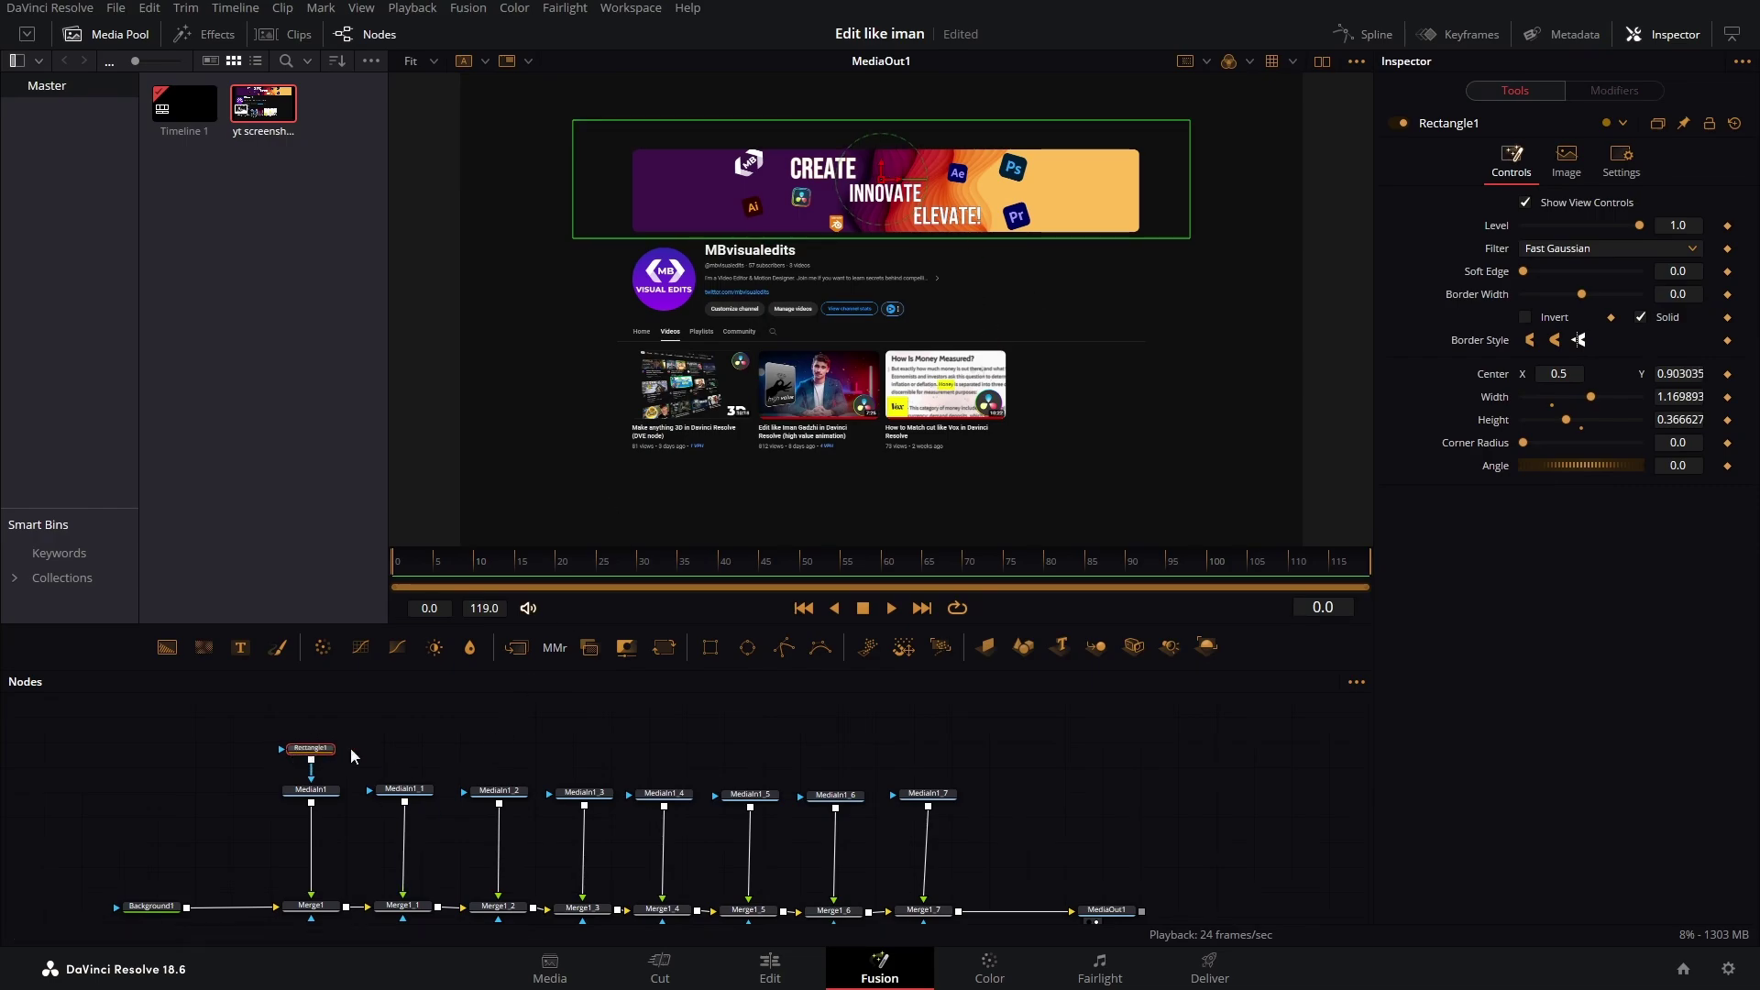
key("ctrl+v")
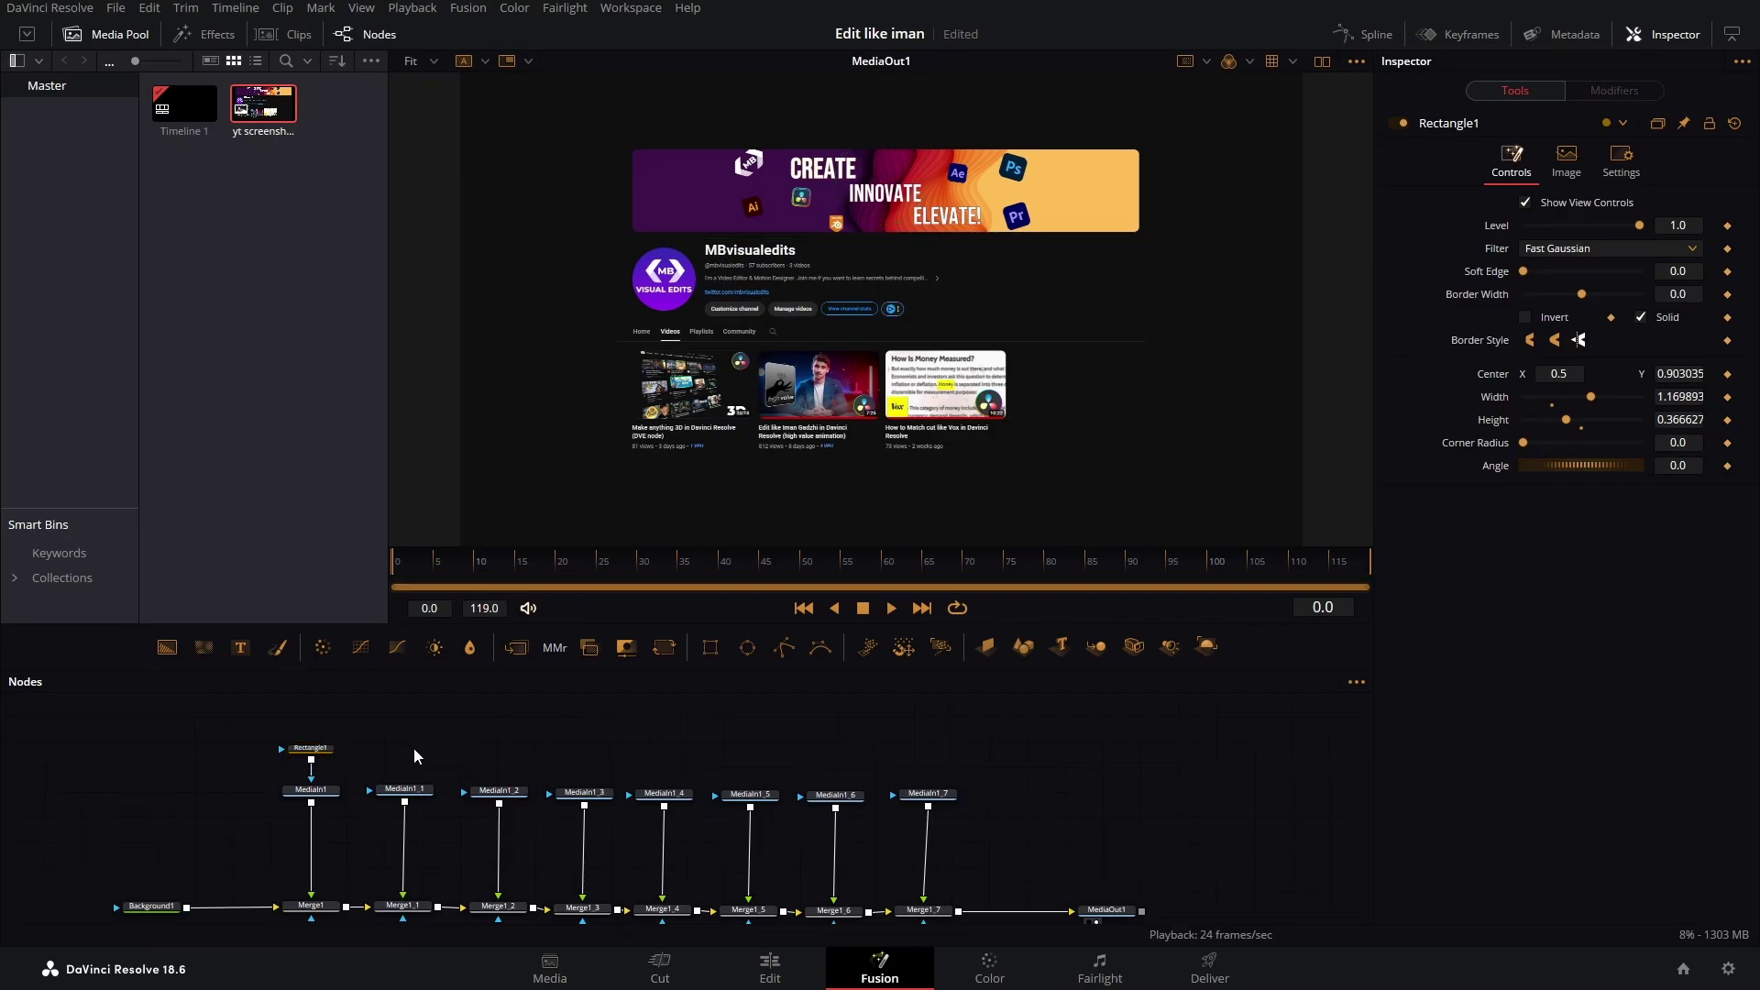
- Attach a copied rectangle mask to MediaIn1_1 and resize it around the channel logo
left_click_drag(441, 754, 404, 790)
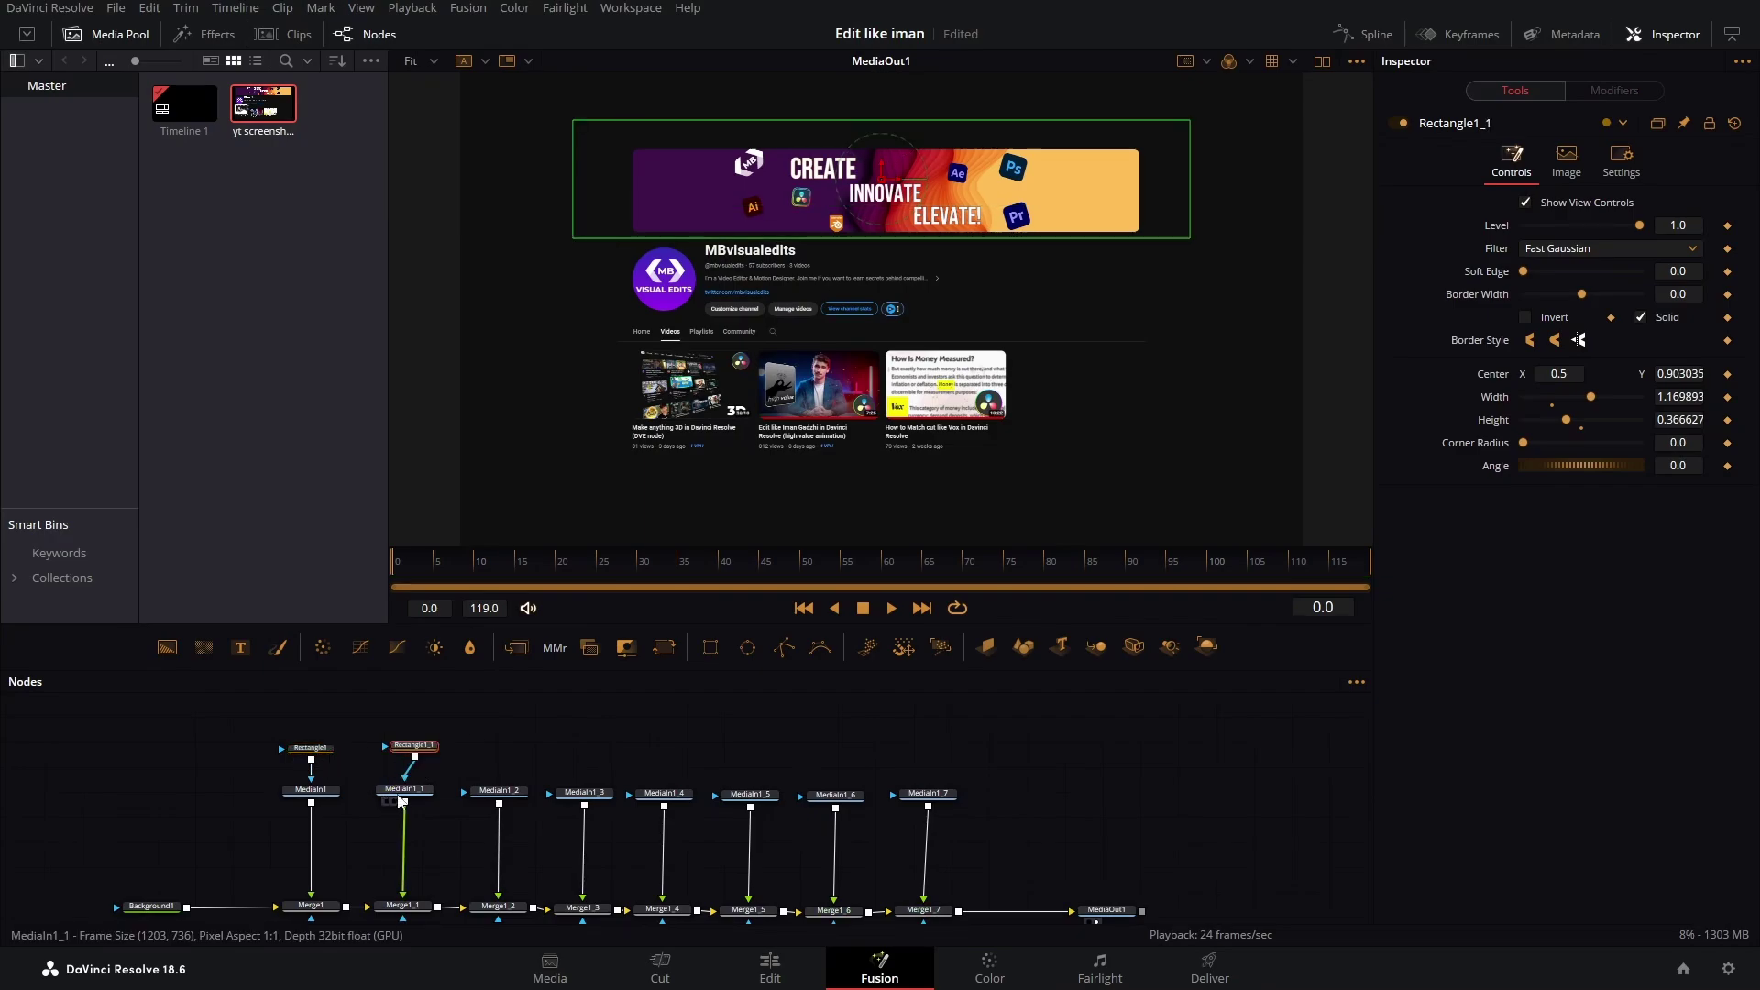
scroll(834, 211, "up", 1)
left_click_drag(867, 163, 823, 312)
left_click_drag(1256, 316, 597, 317)
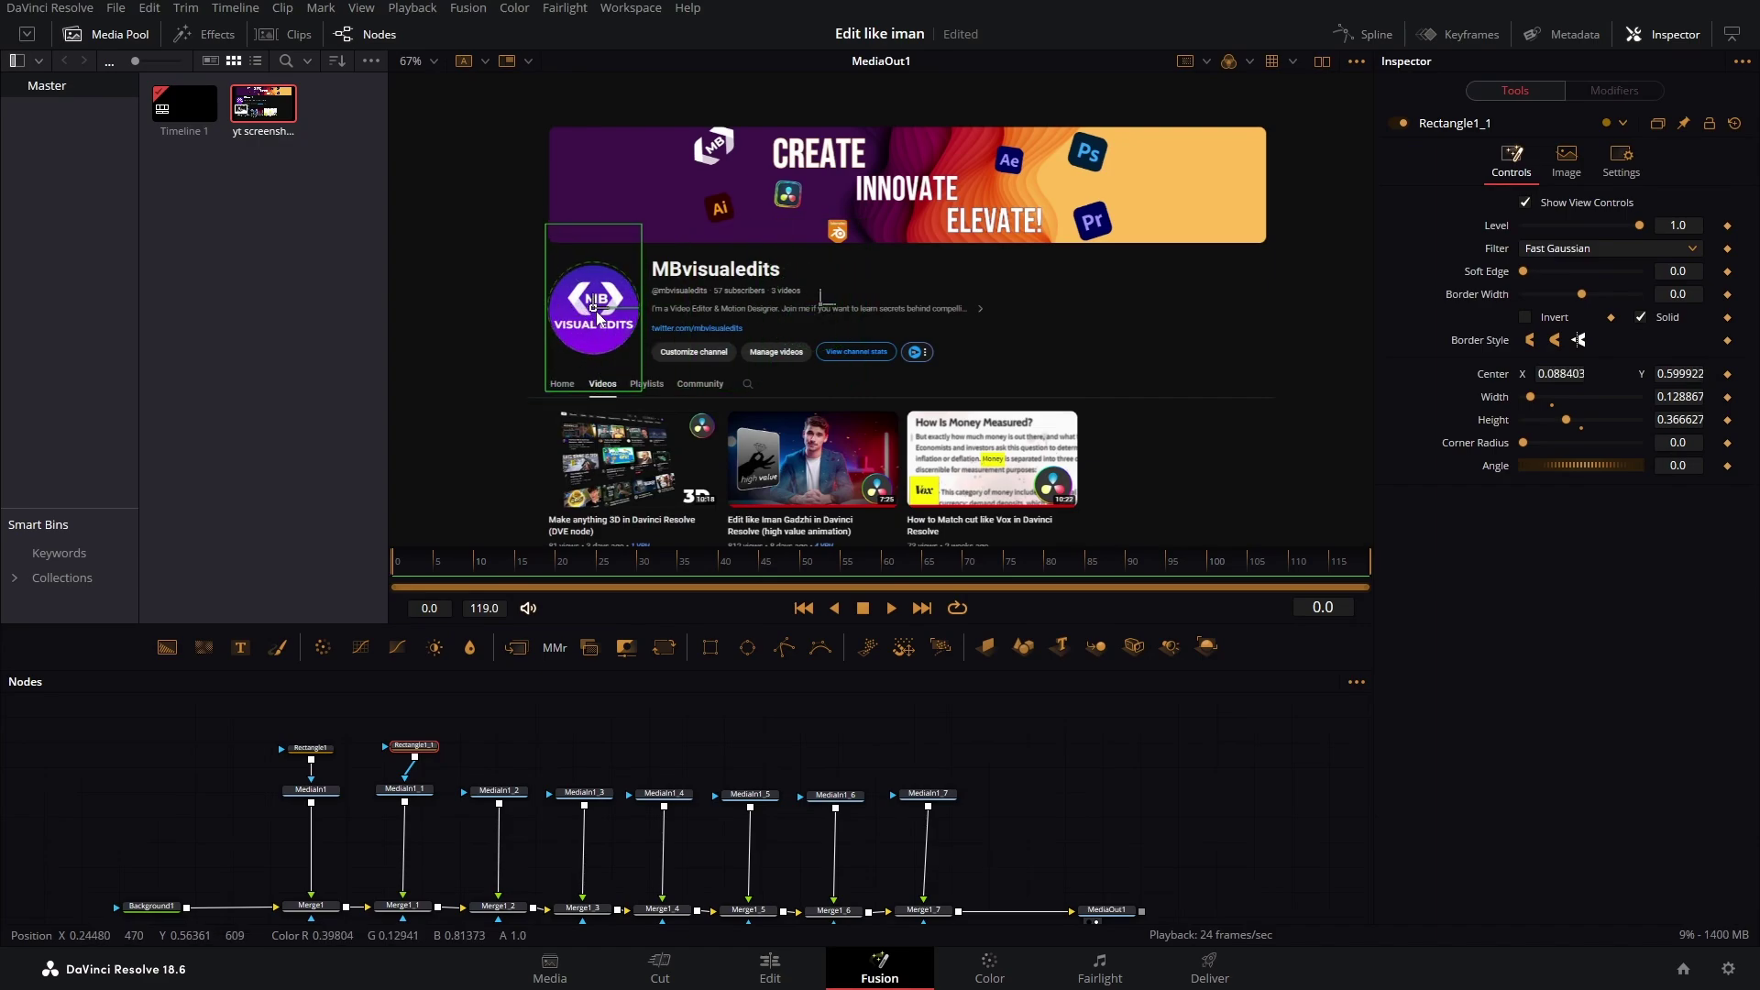
left_click_drag(597, 225, 600, 261)
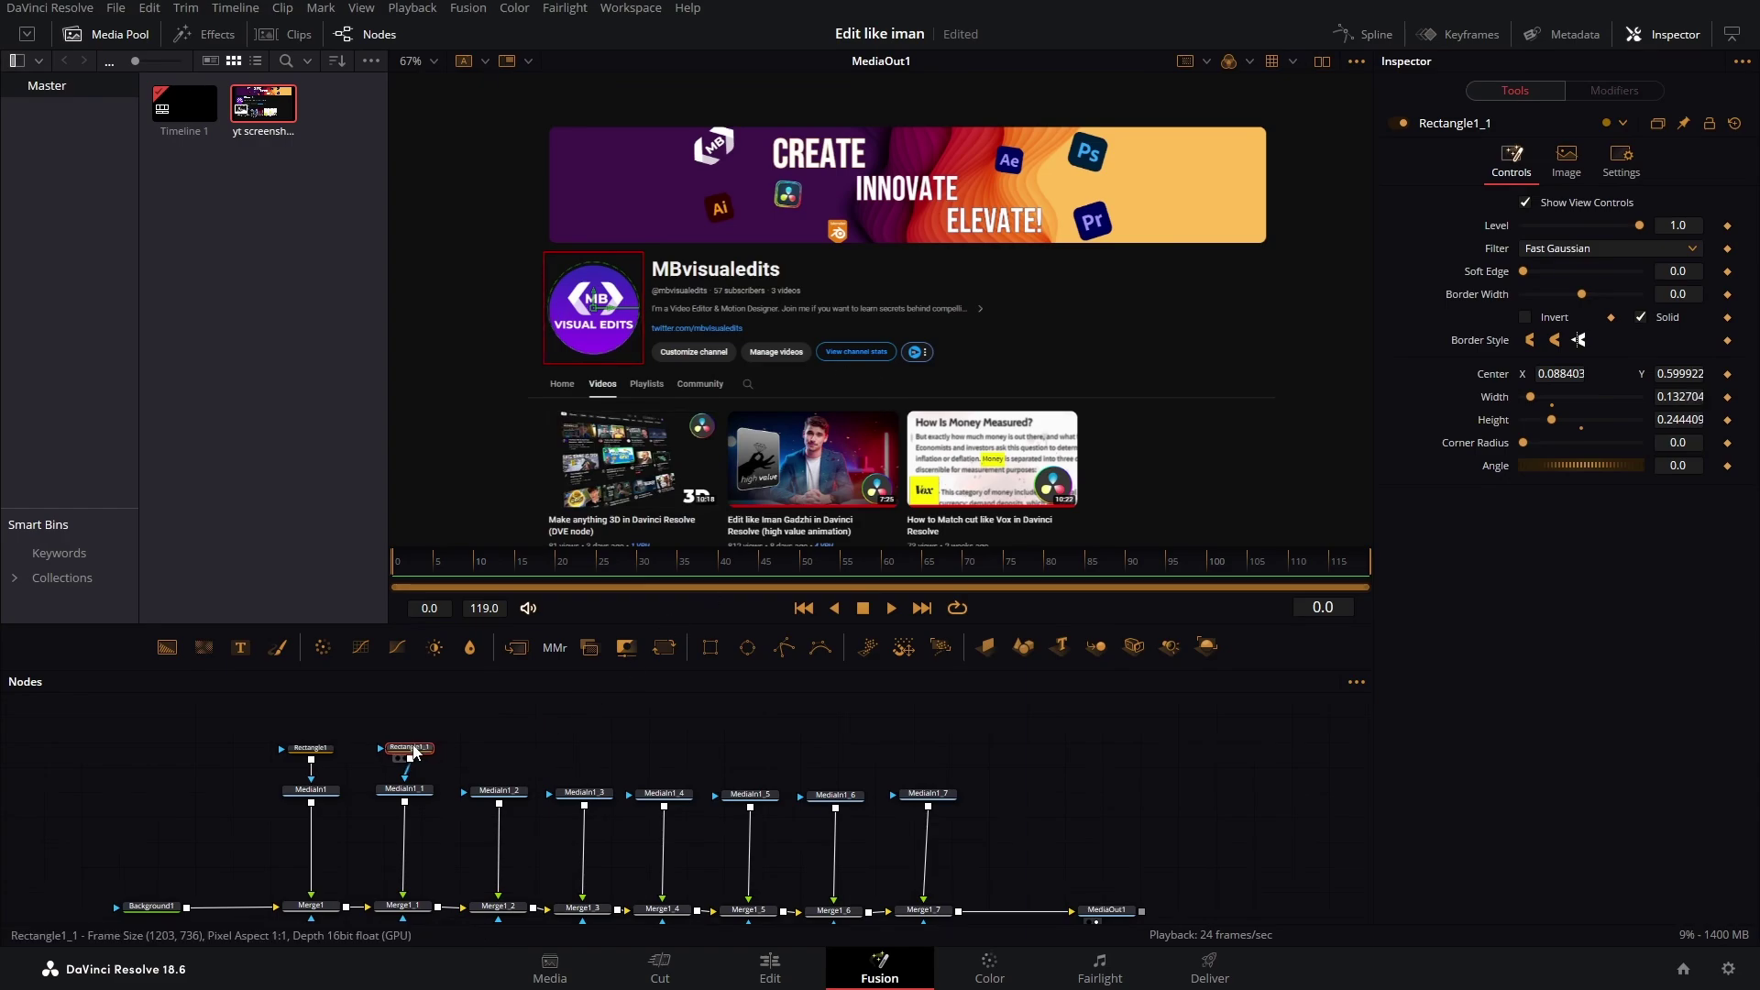
- Copy the logo mask onto MediaIn1_2 and move it over the channel name
left_click(491, 739)
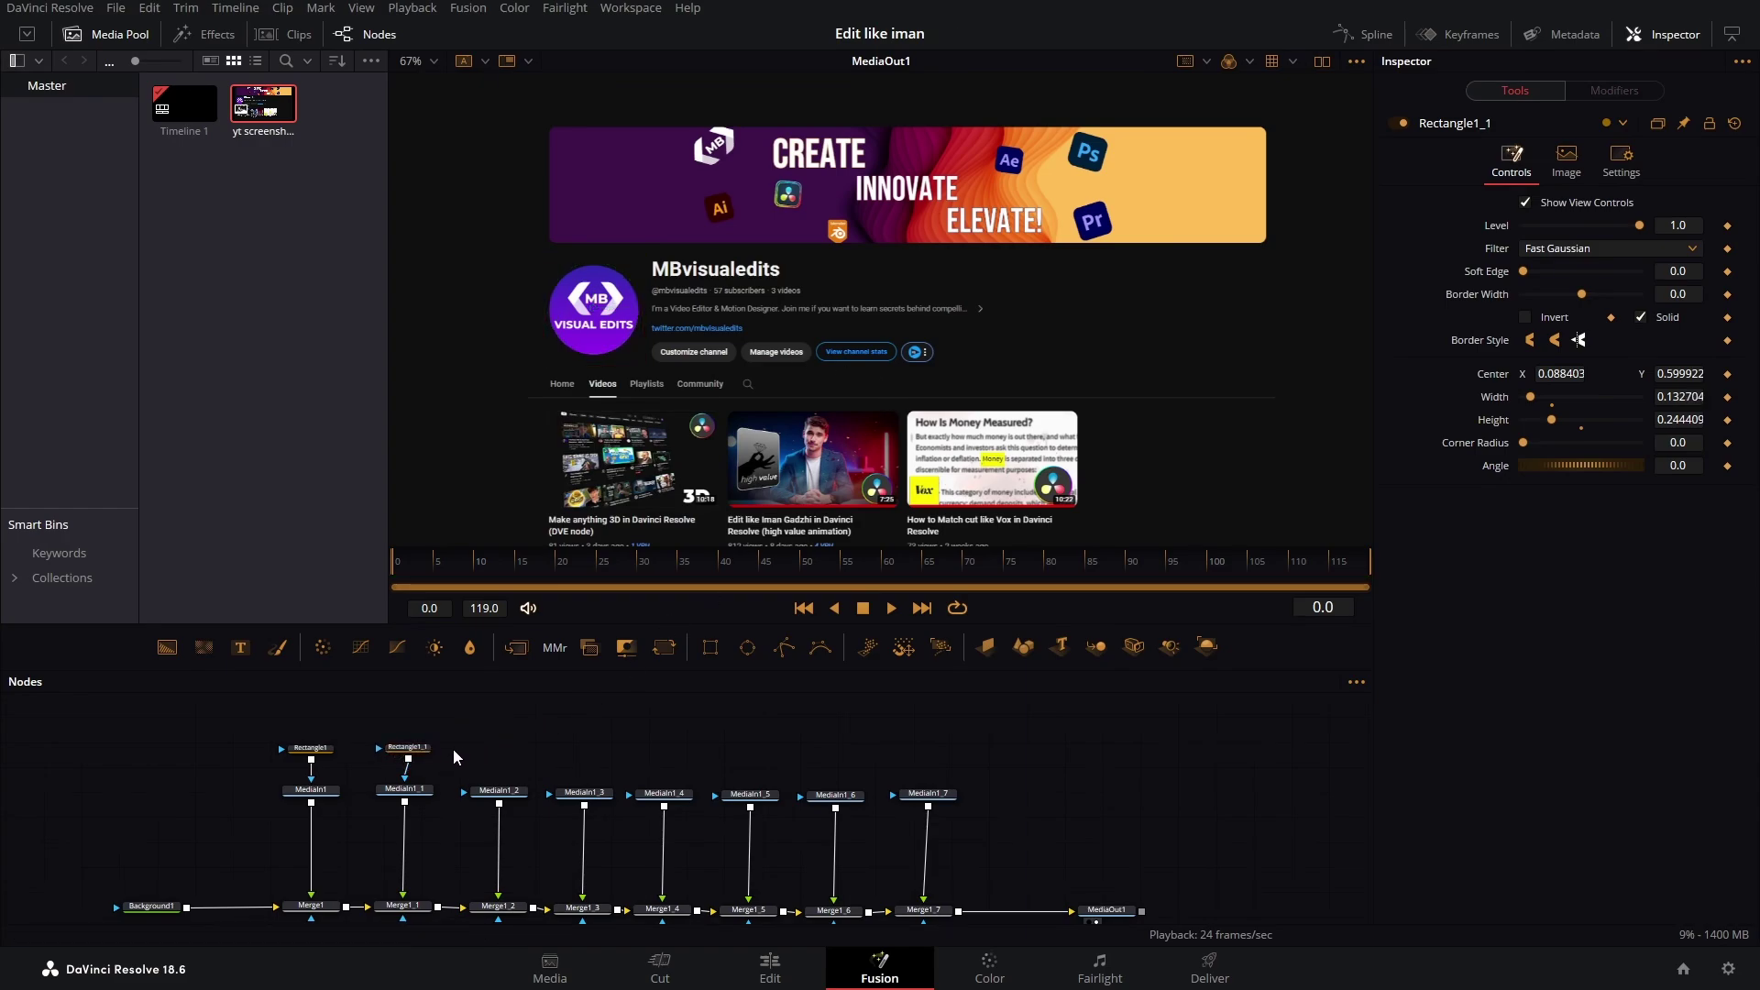
left_click(407, 748)
left_click(499, 752)
key("ctrl+v")
left_click_drag(528, 750, 498, 792)
left_click_drag(605, 315, 896, 310)
- Mask MediaIn1_3 to a thin strip over the channel buttons row, height 0.057172
left_click_drag(716, 297, 861, 310)
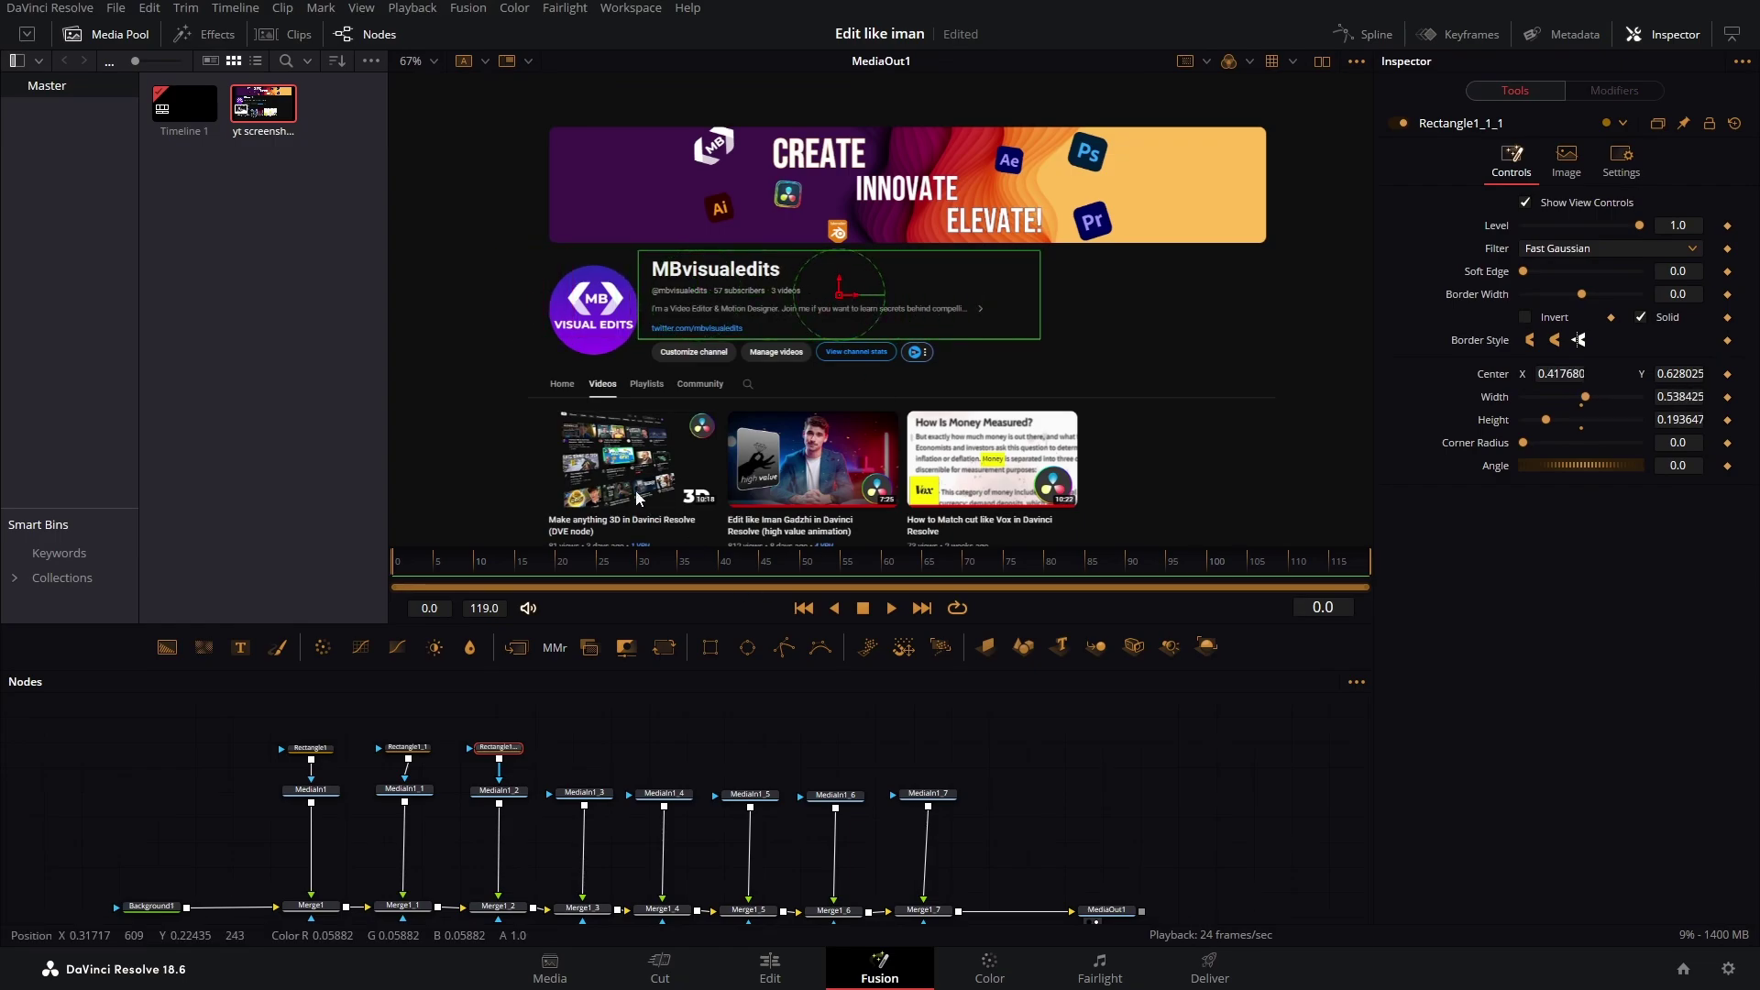
left_click(582, 746)
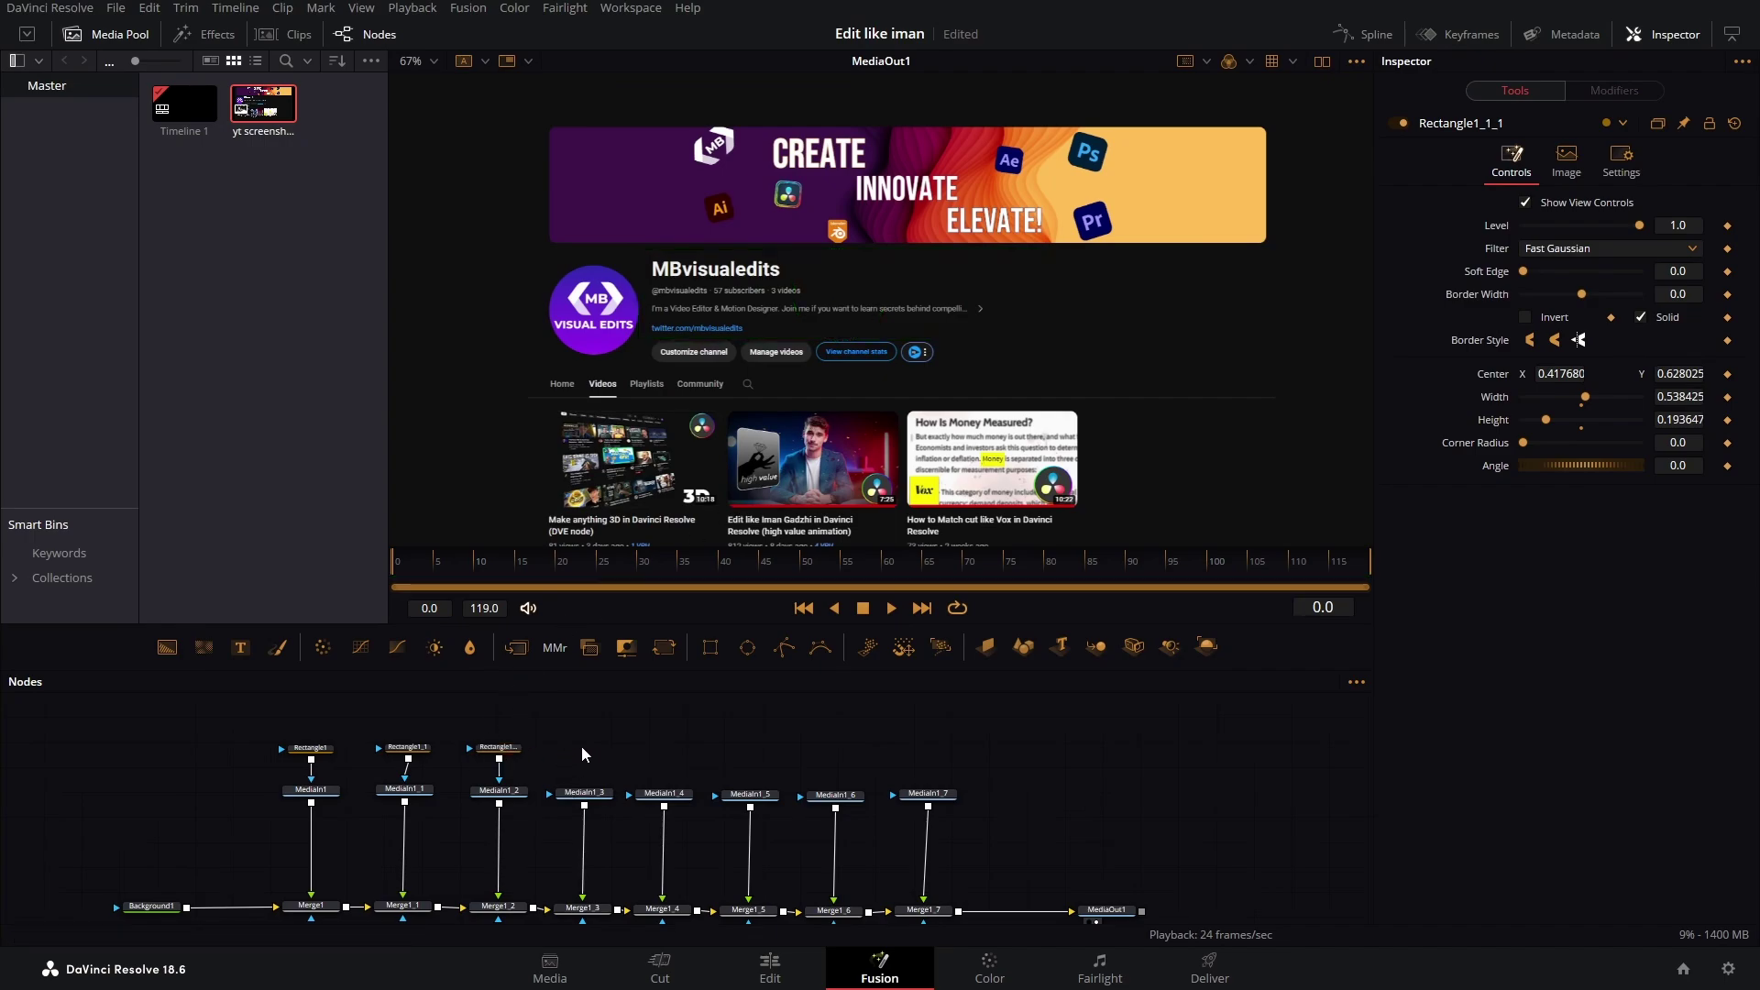
left_click(574, 747)
left_click_drag(609, 754, 584, 792)
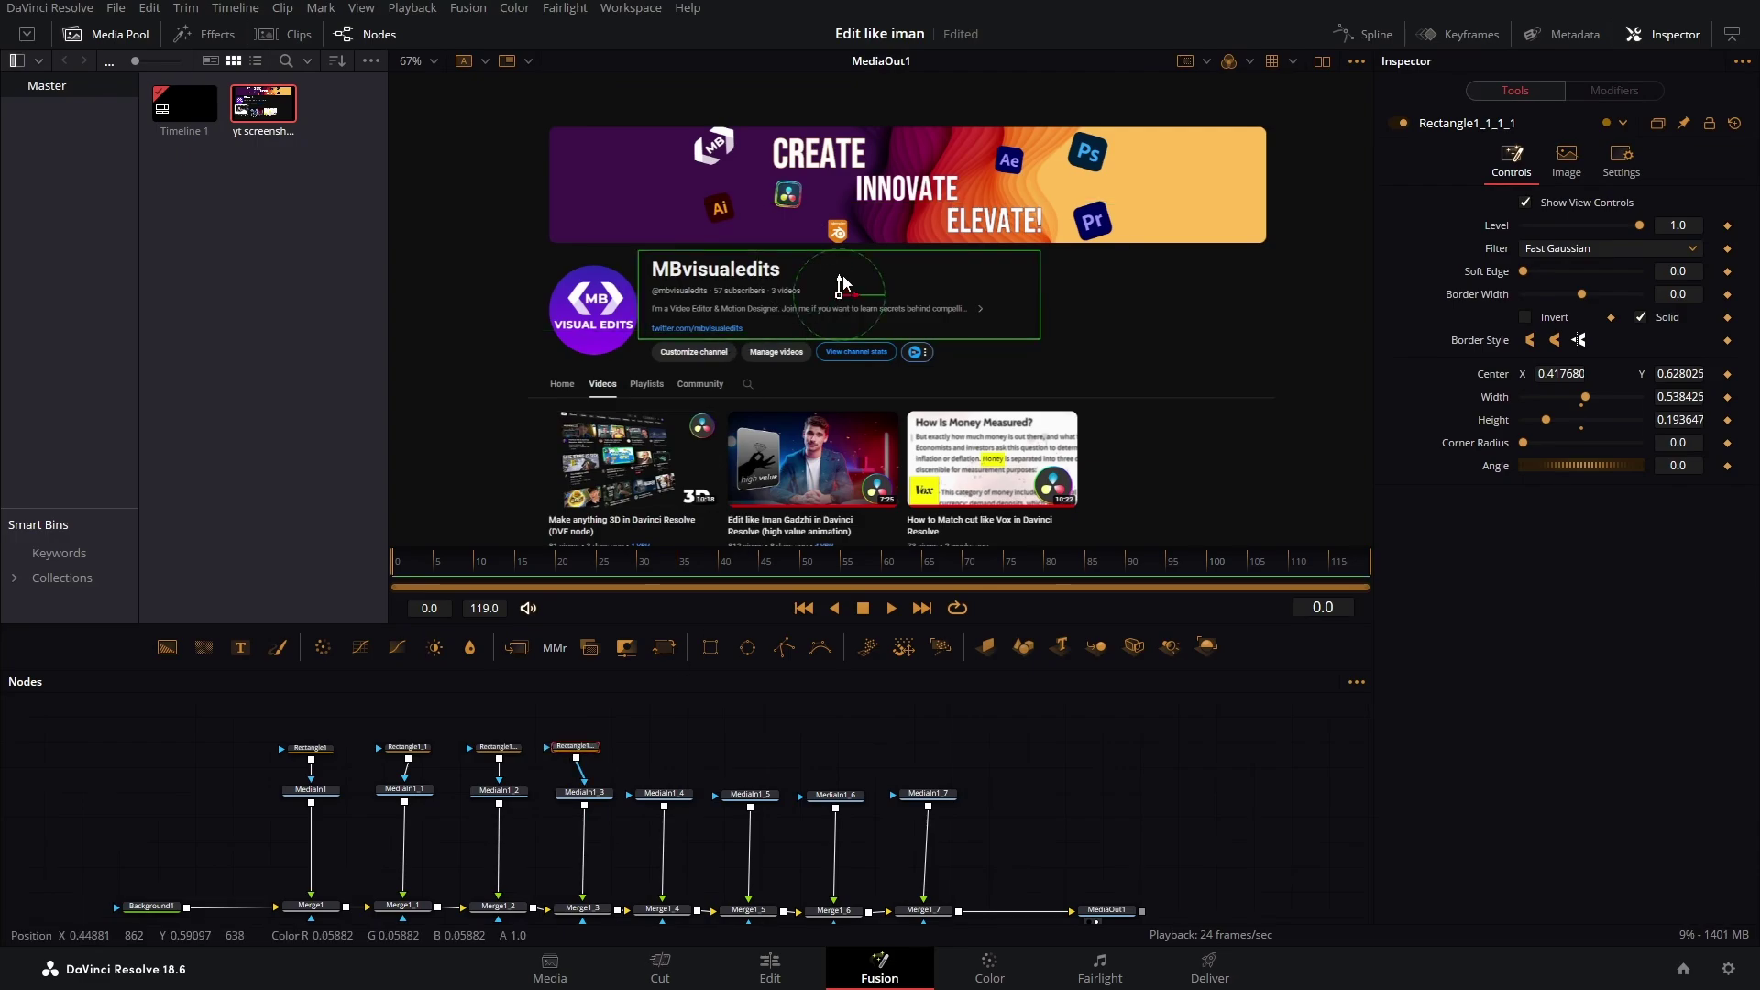
left_click_drag(832, 247, 831, 341)
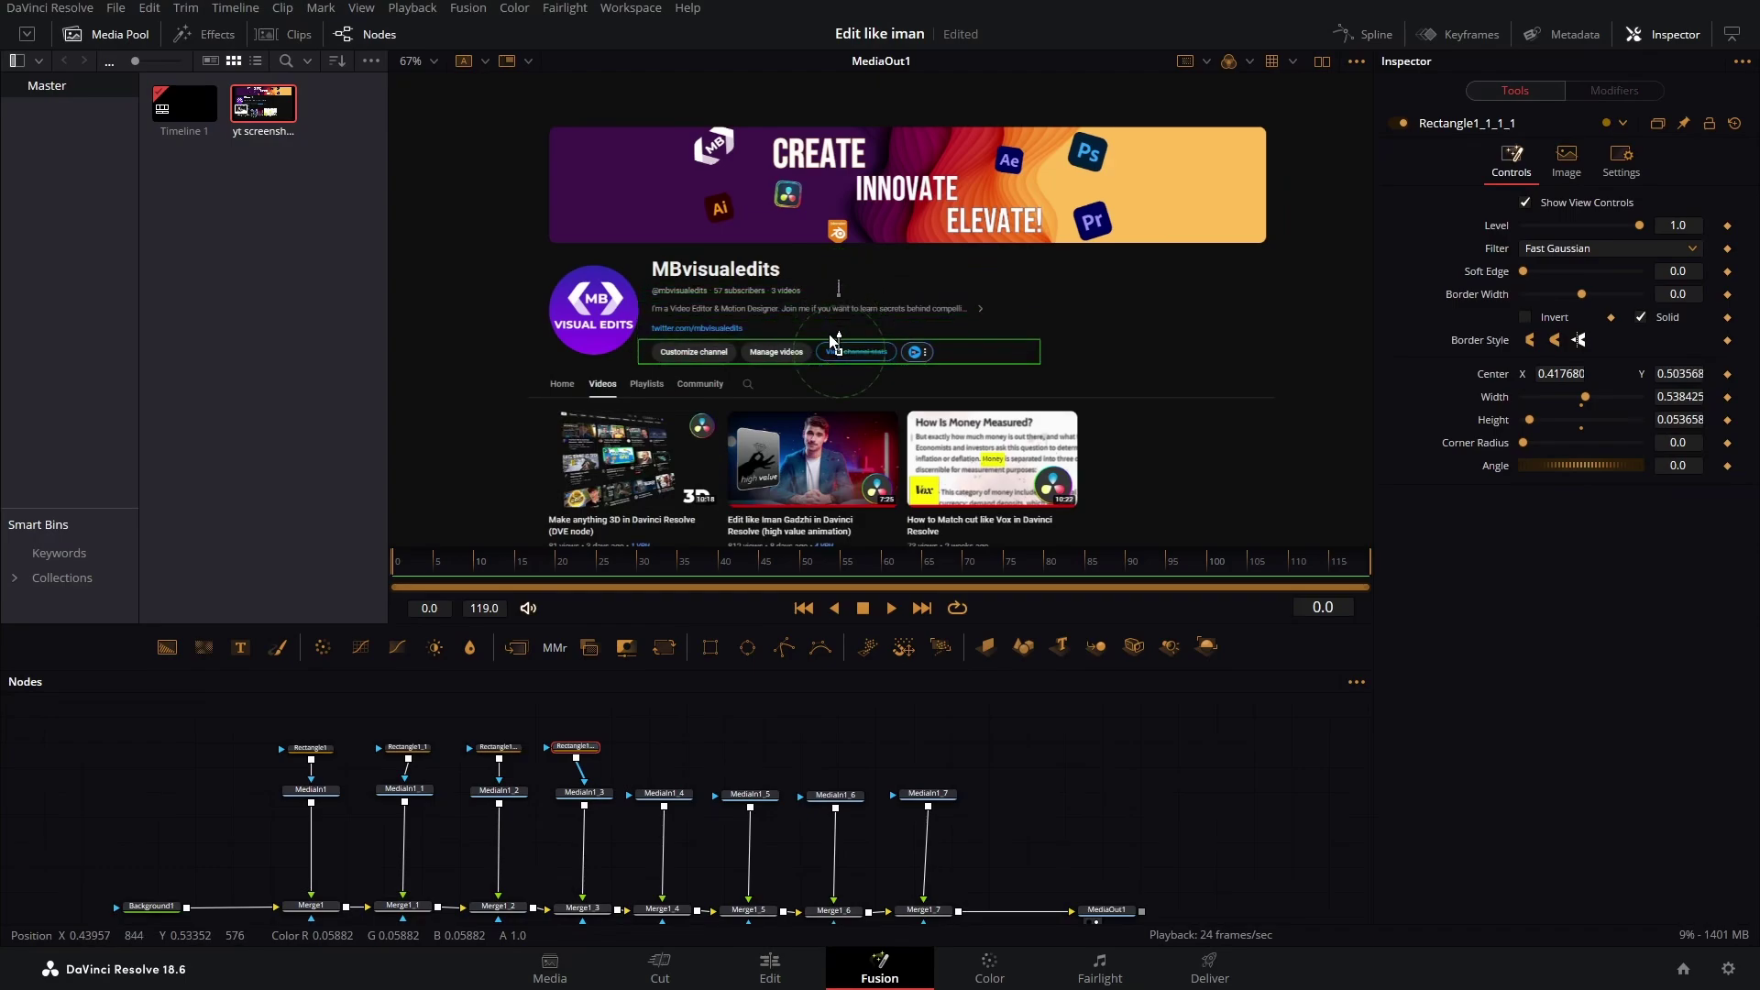
left_click_drag(954, 339, 953, 338)
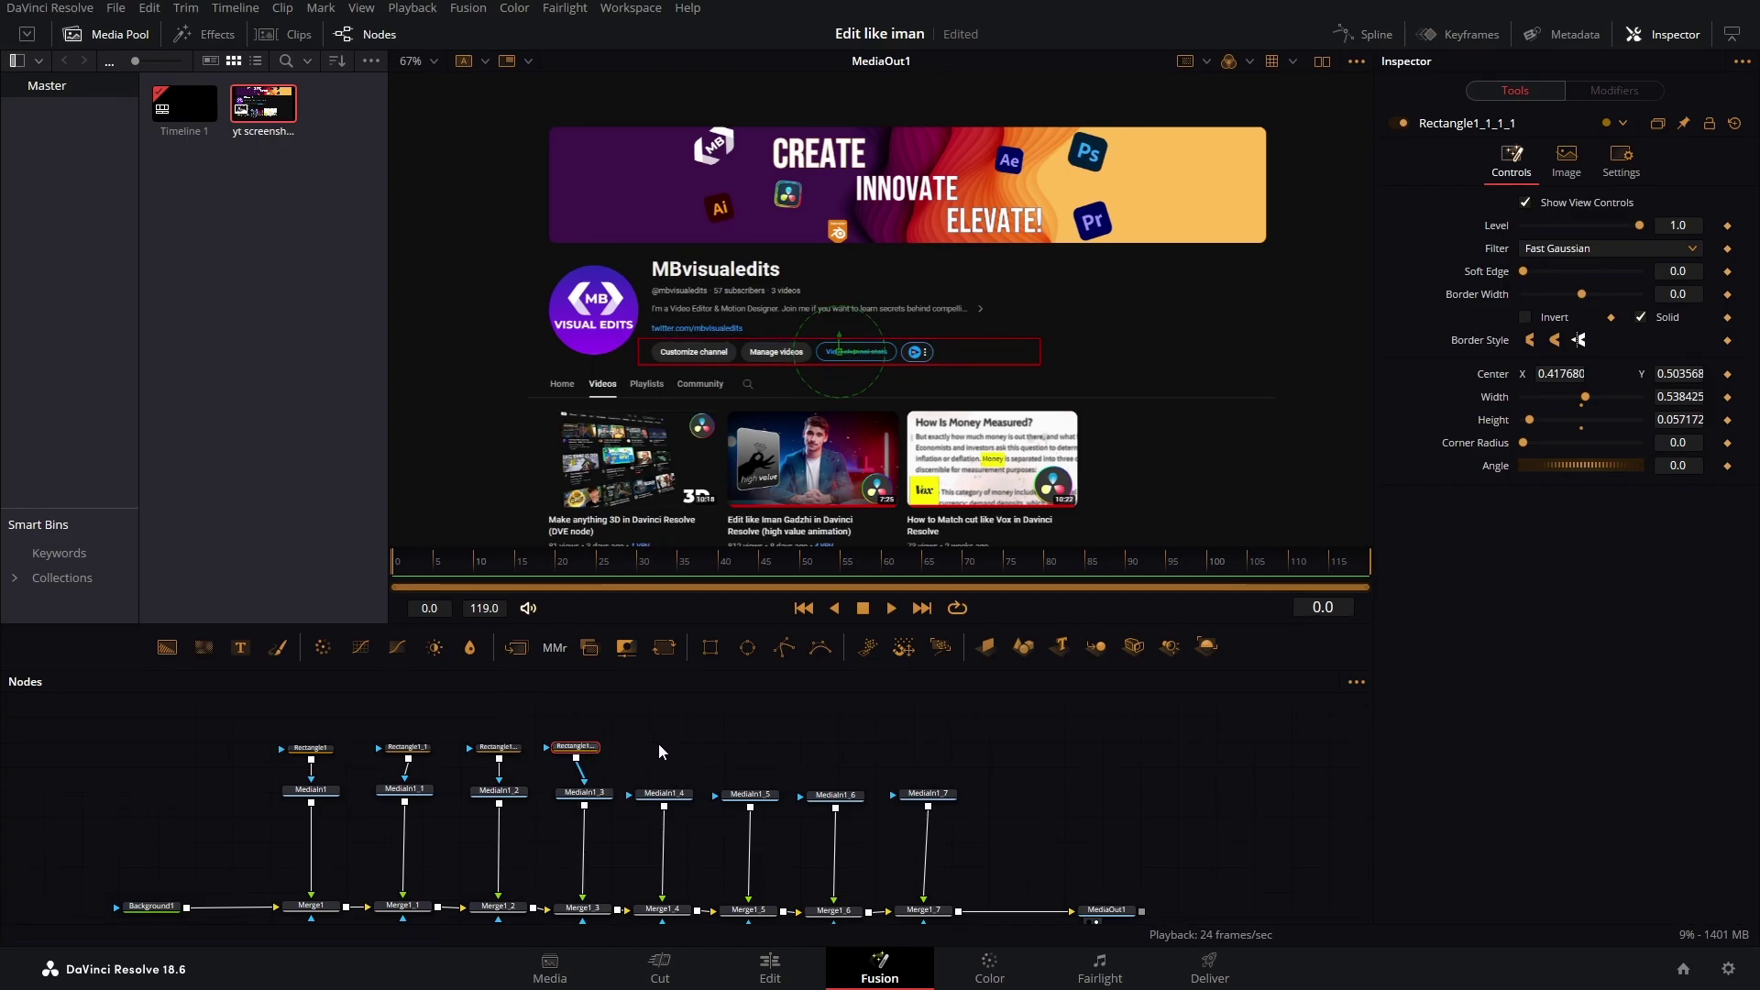
- Mask MediaIn1_4 with a pasted rectangle fitted around the Home/Videos tab row
key("ctrl+v")
left_click_drag(688, 745, 656, 794)
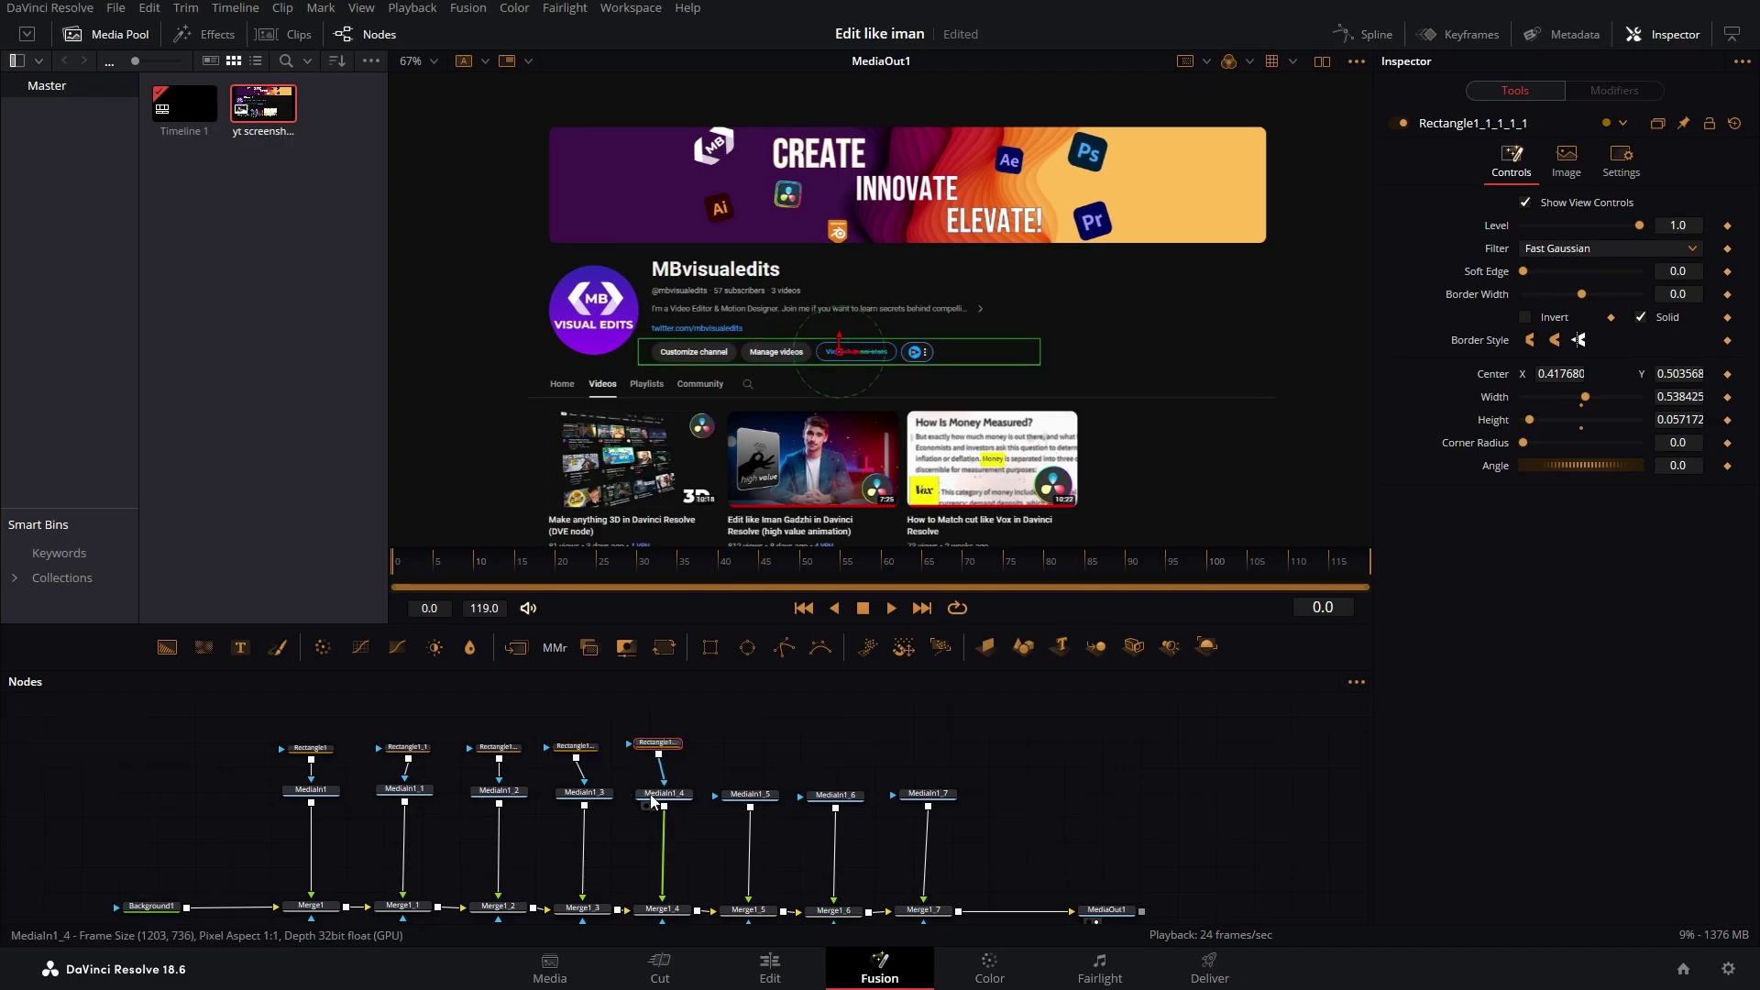
left_click_drag(842, 359, 666, 392)
left_click_drag(865, 398, 799, 396)
scroll(535, 456, "down", 2)
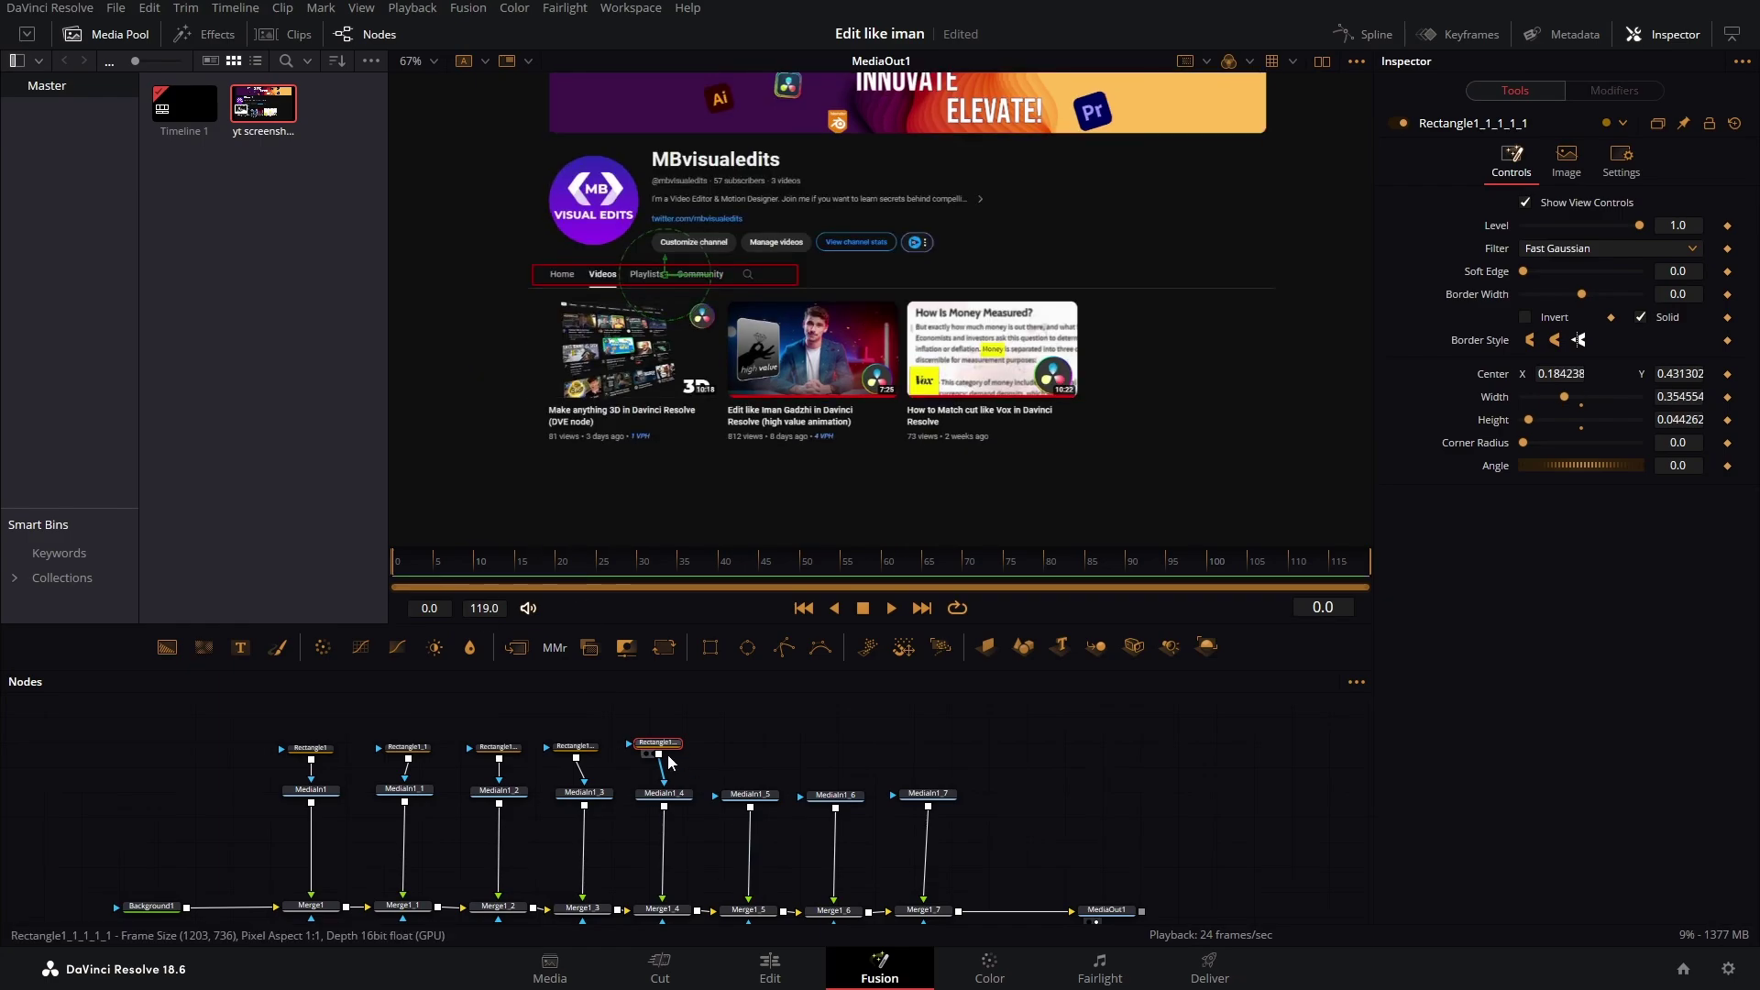
- Mask MediaIn1_5 to the first video thumbnail, width 0.239533, height 0.377676
key("ctrl+v")
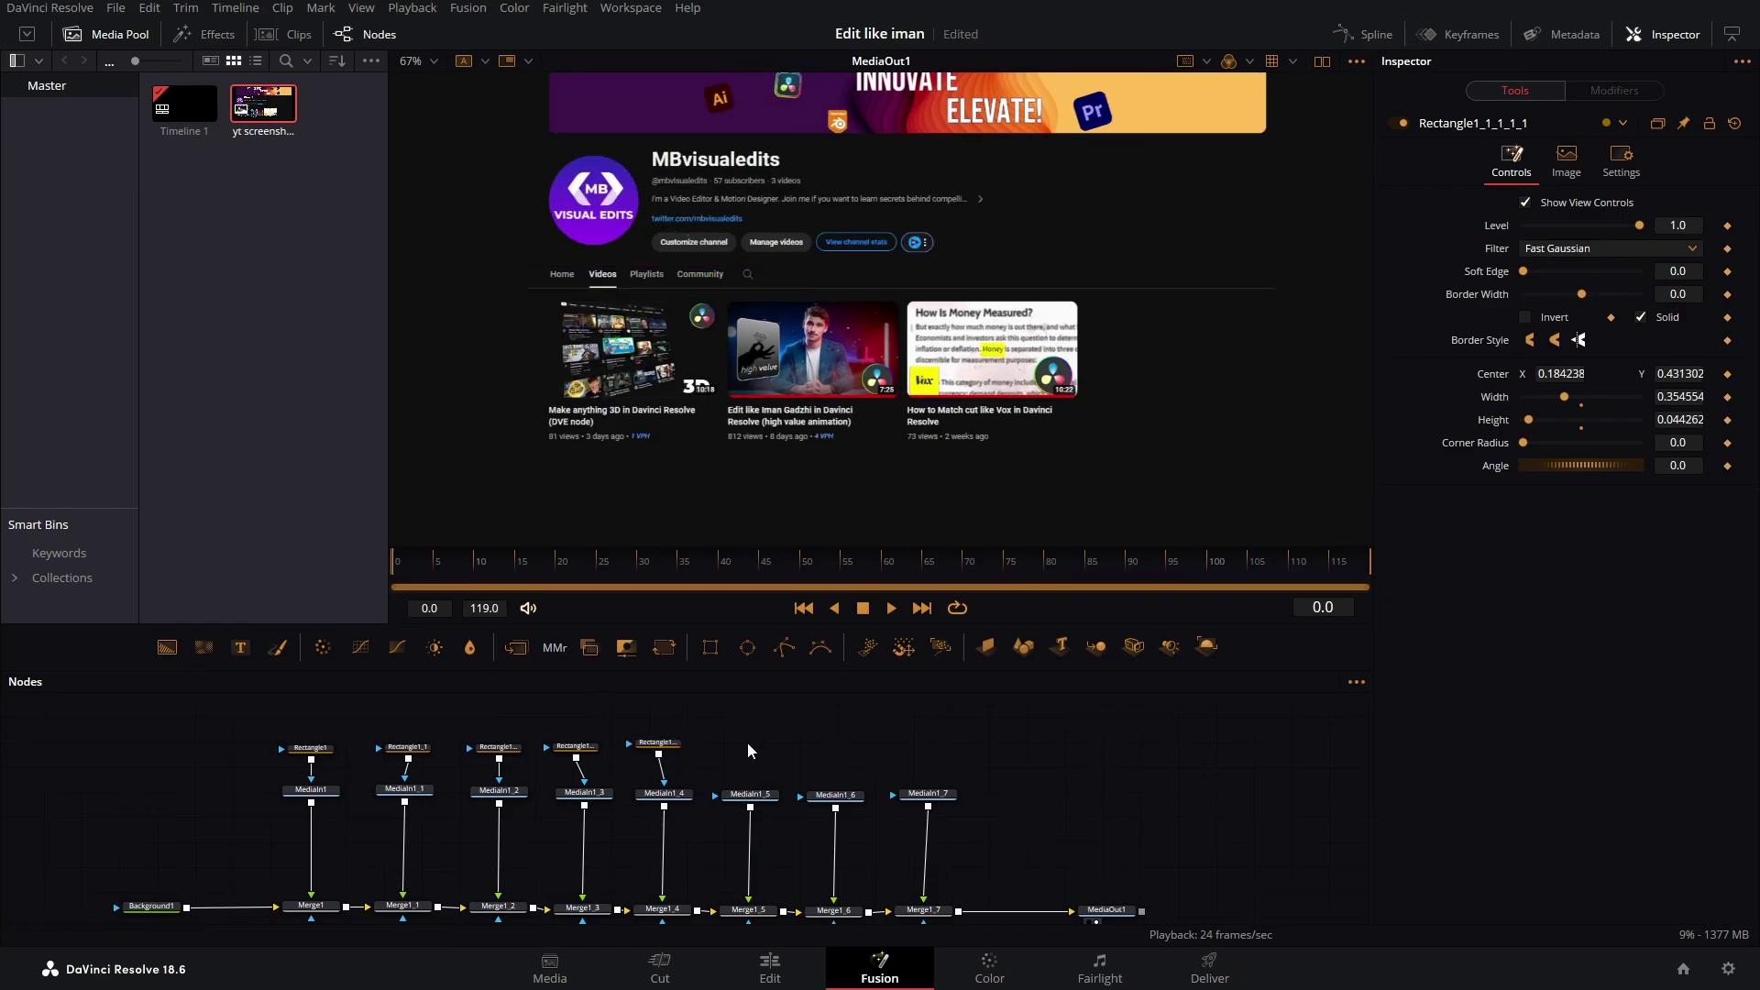
left_click_drag(772, 750, 749, 792)
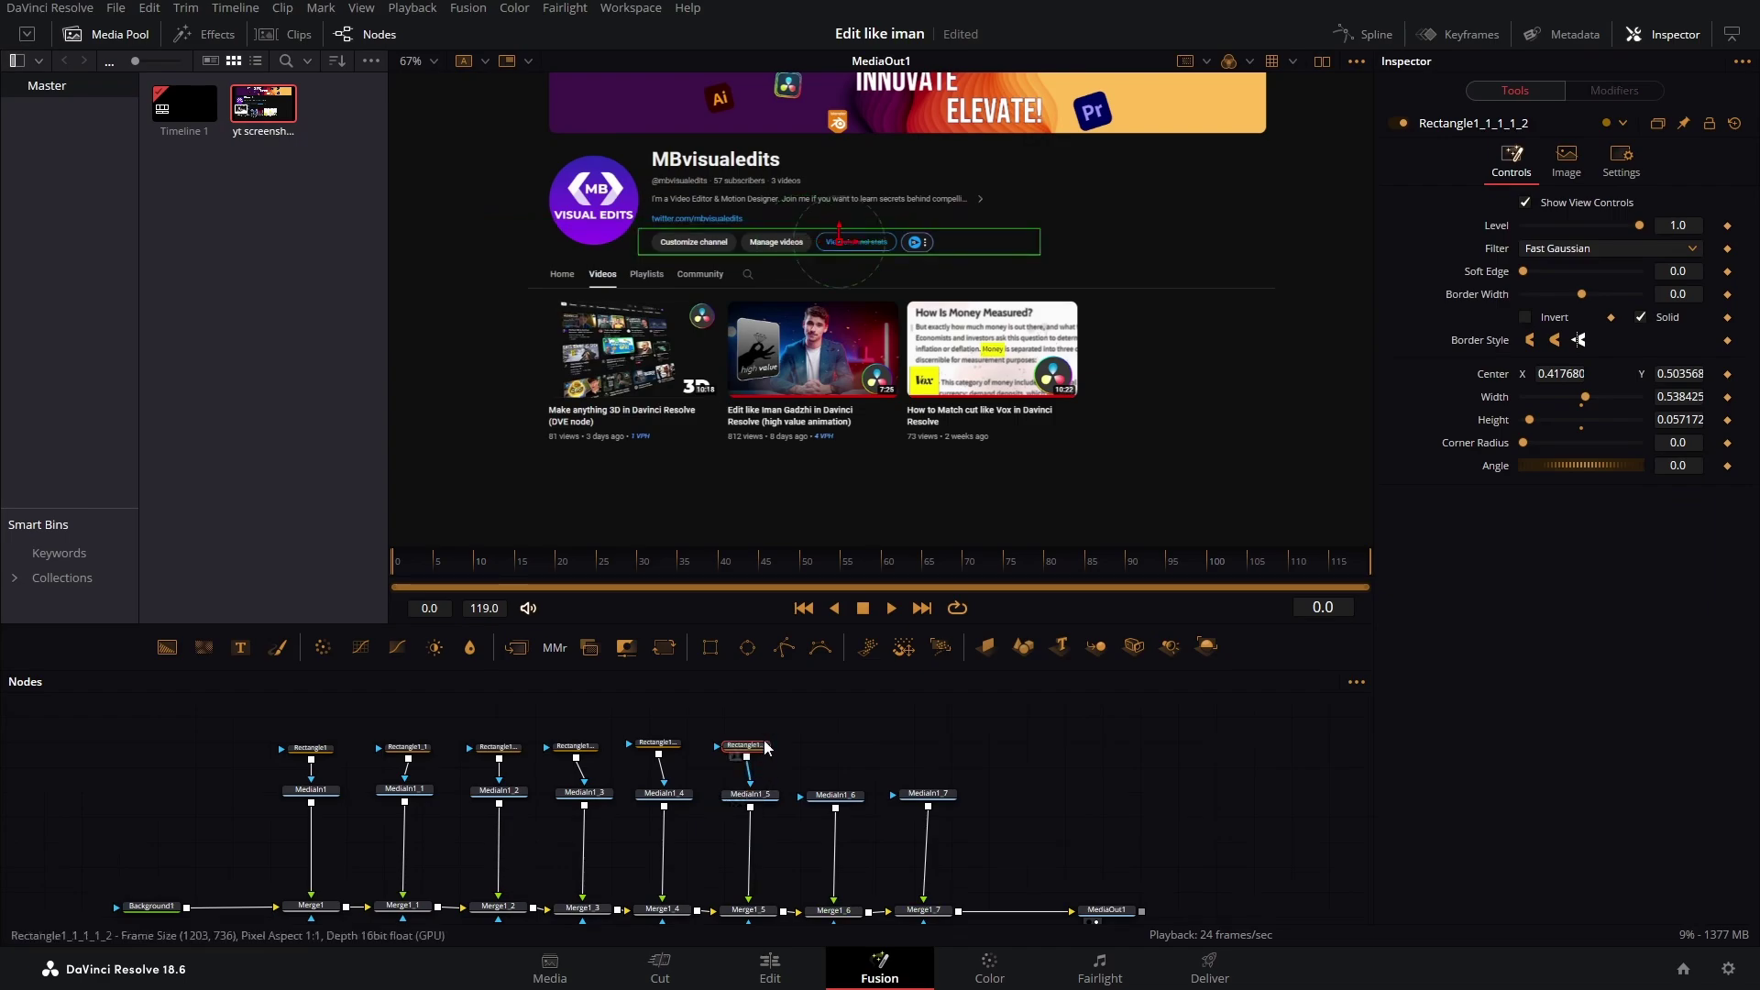
left_click_drag(839, 229, 671, 295)
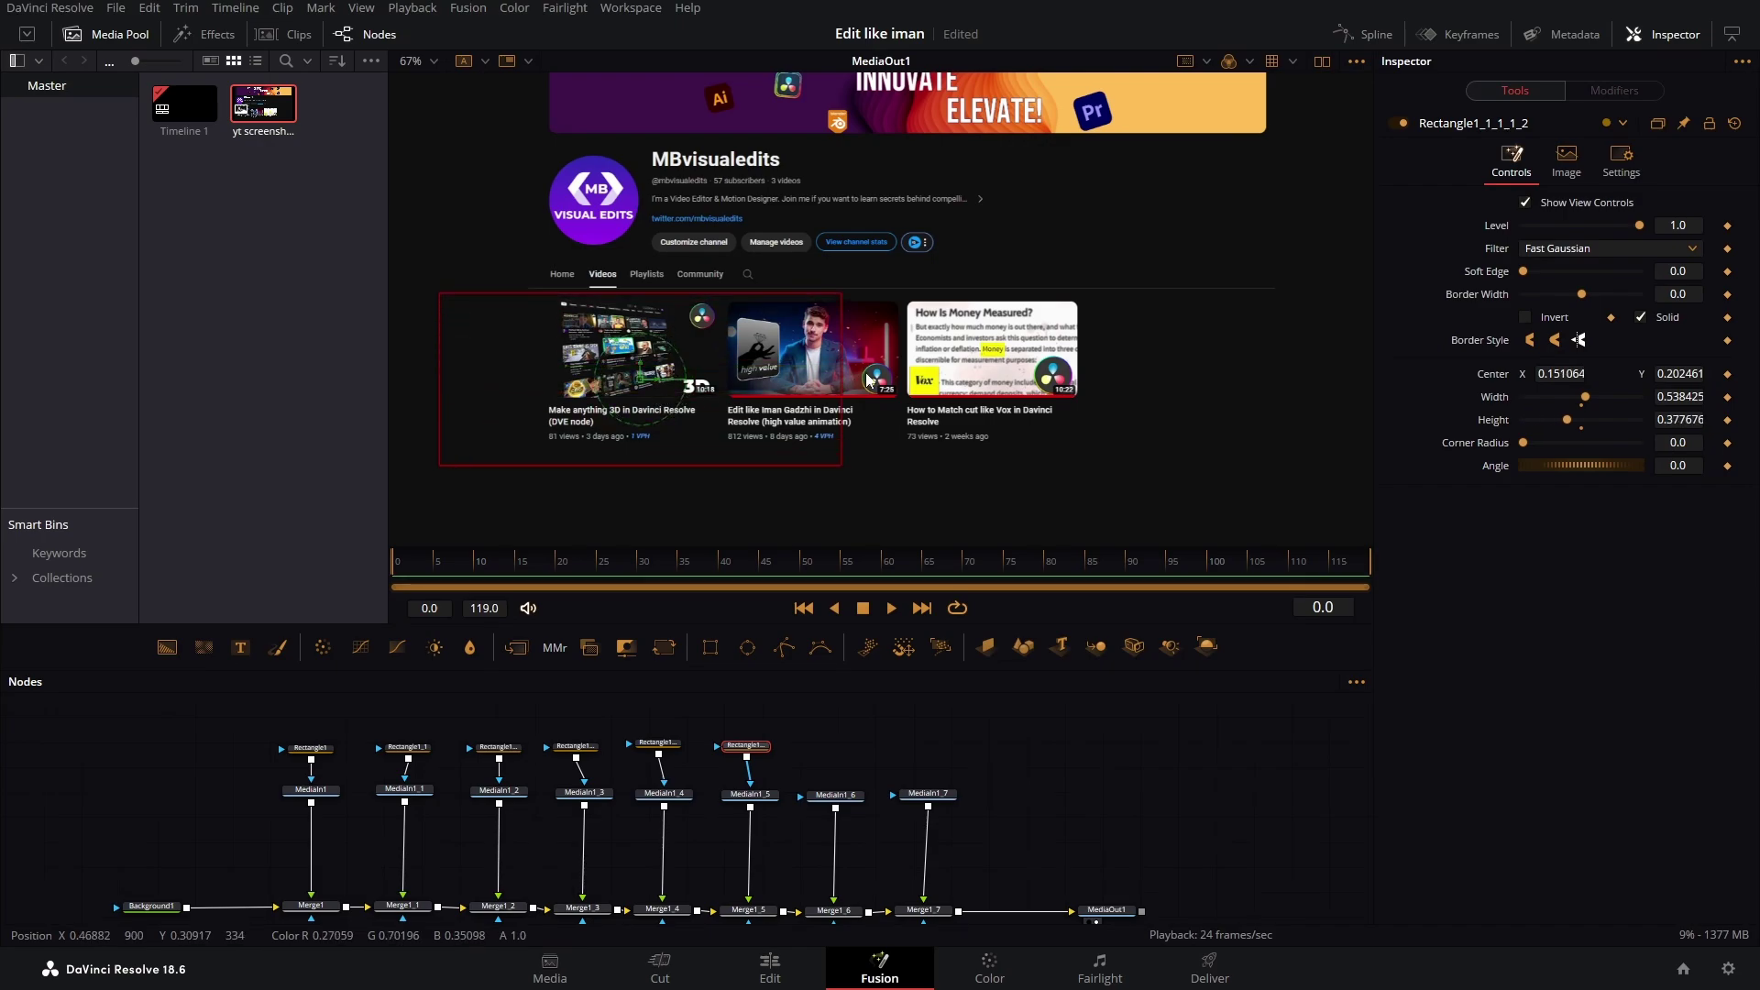
left_click_drag(844, 383, 652, 388)
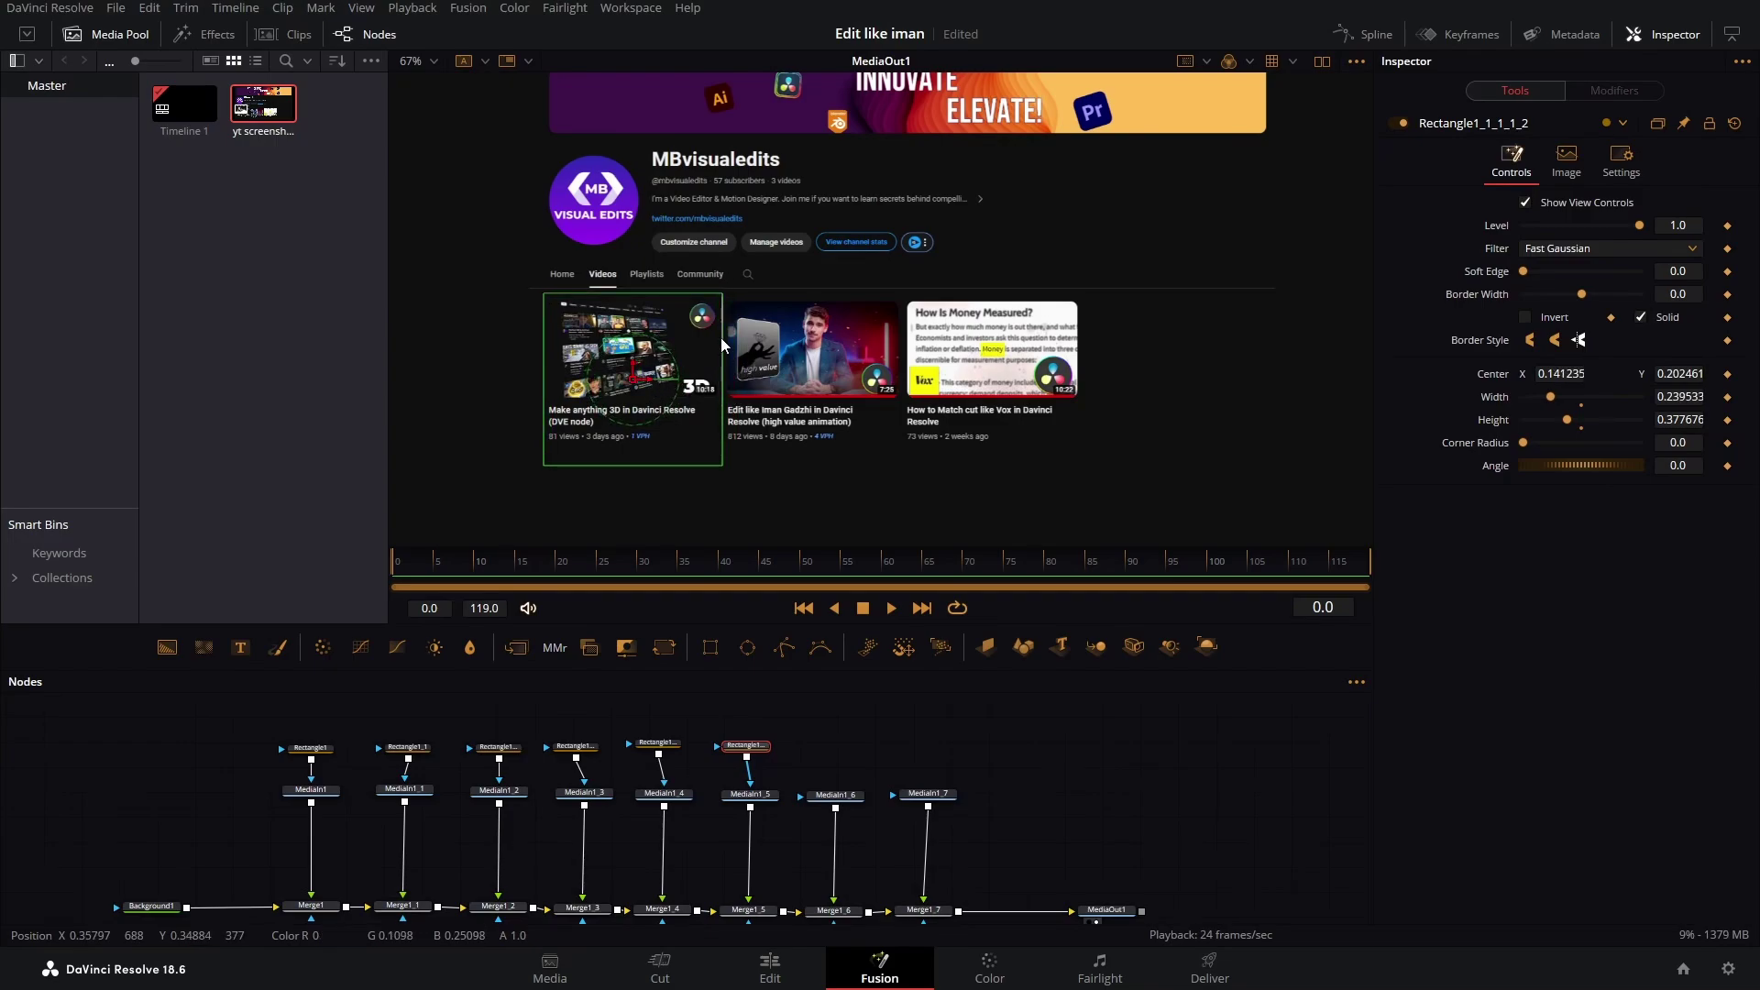
scroll(587, 322, "up", 3)
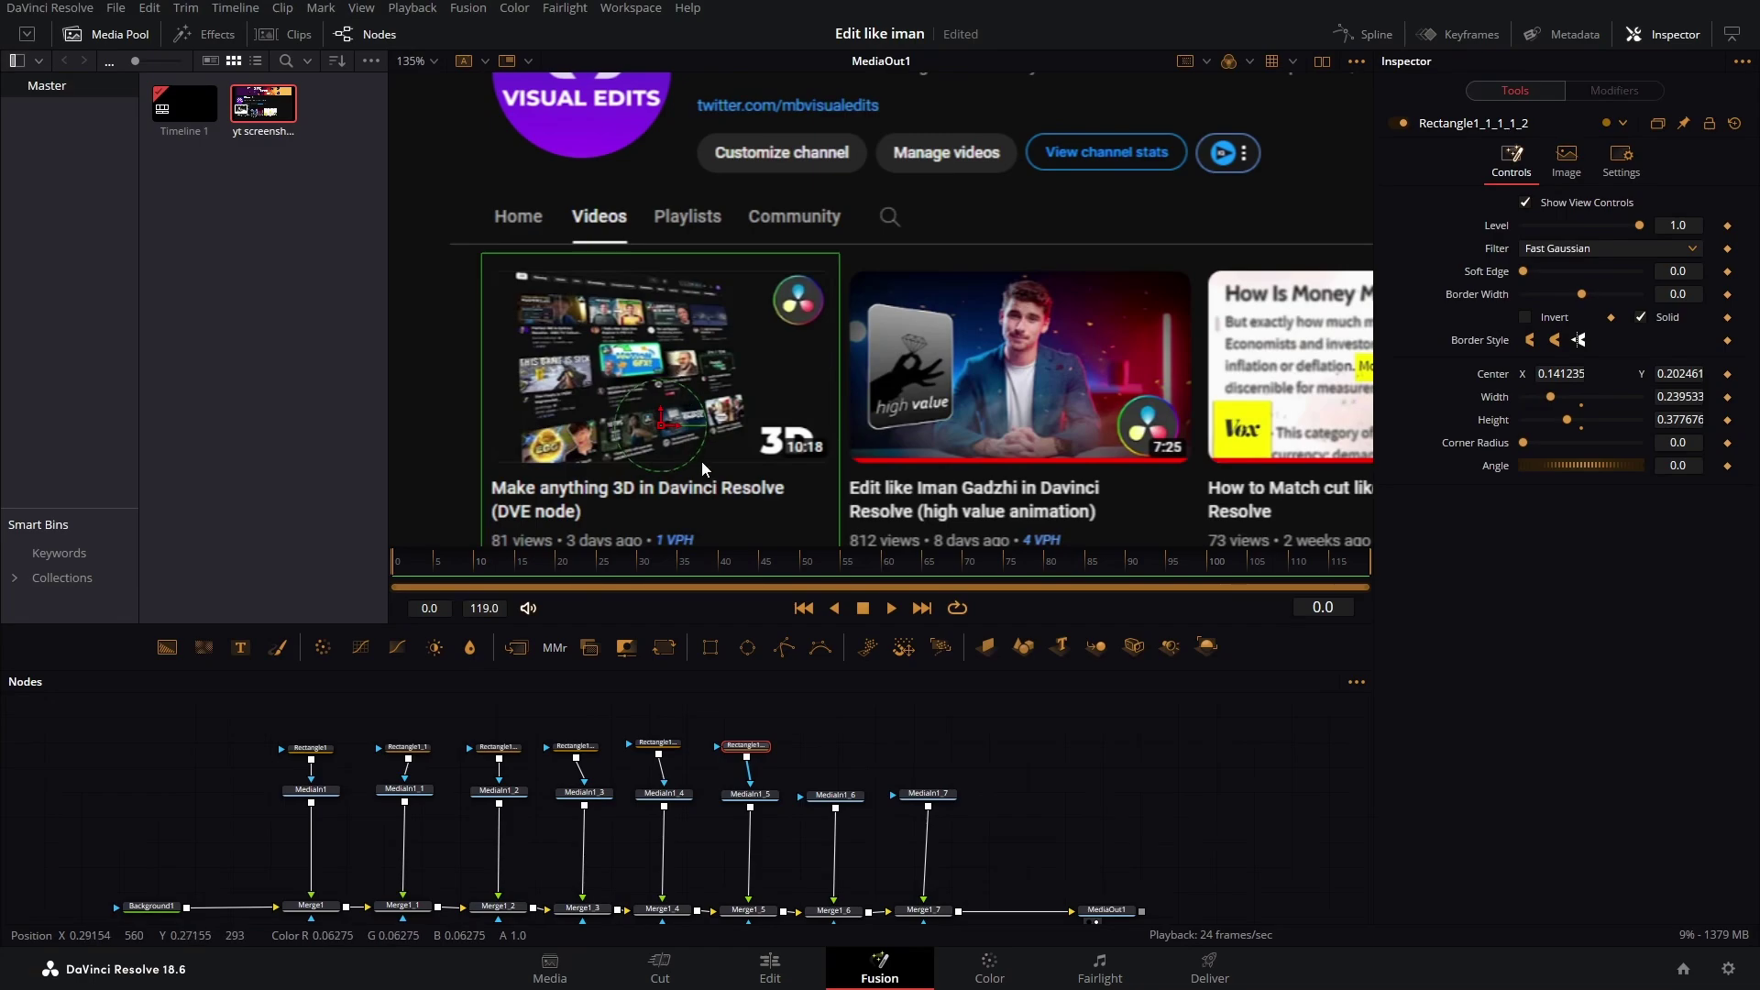
scroll(692, 442, "down", 3)
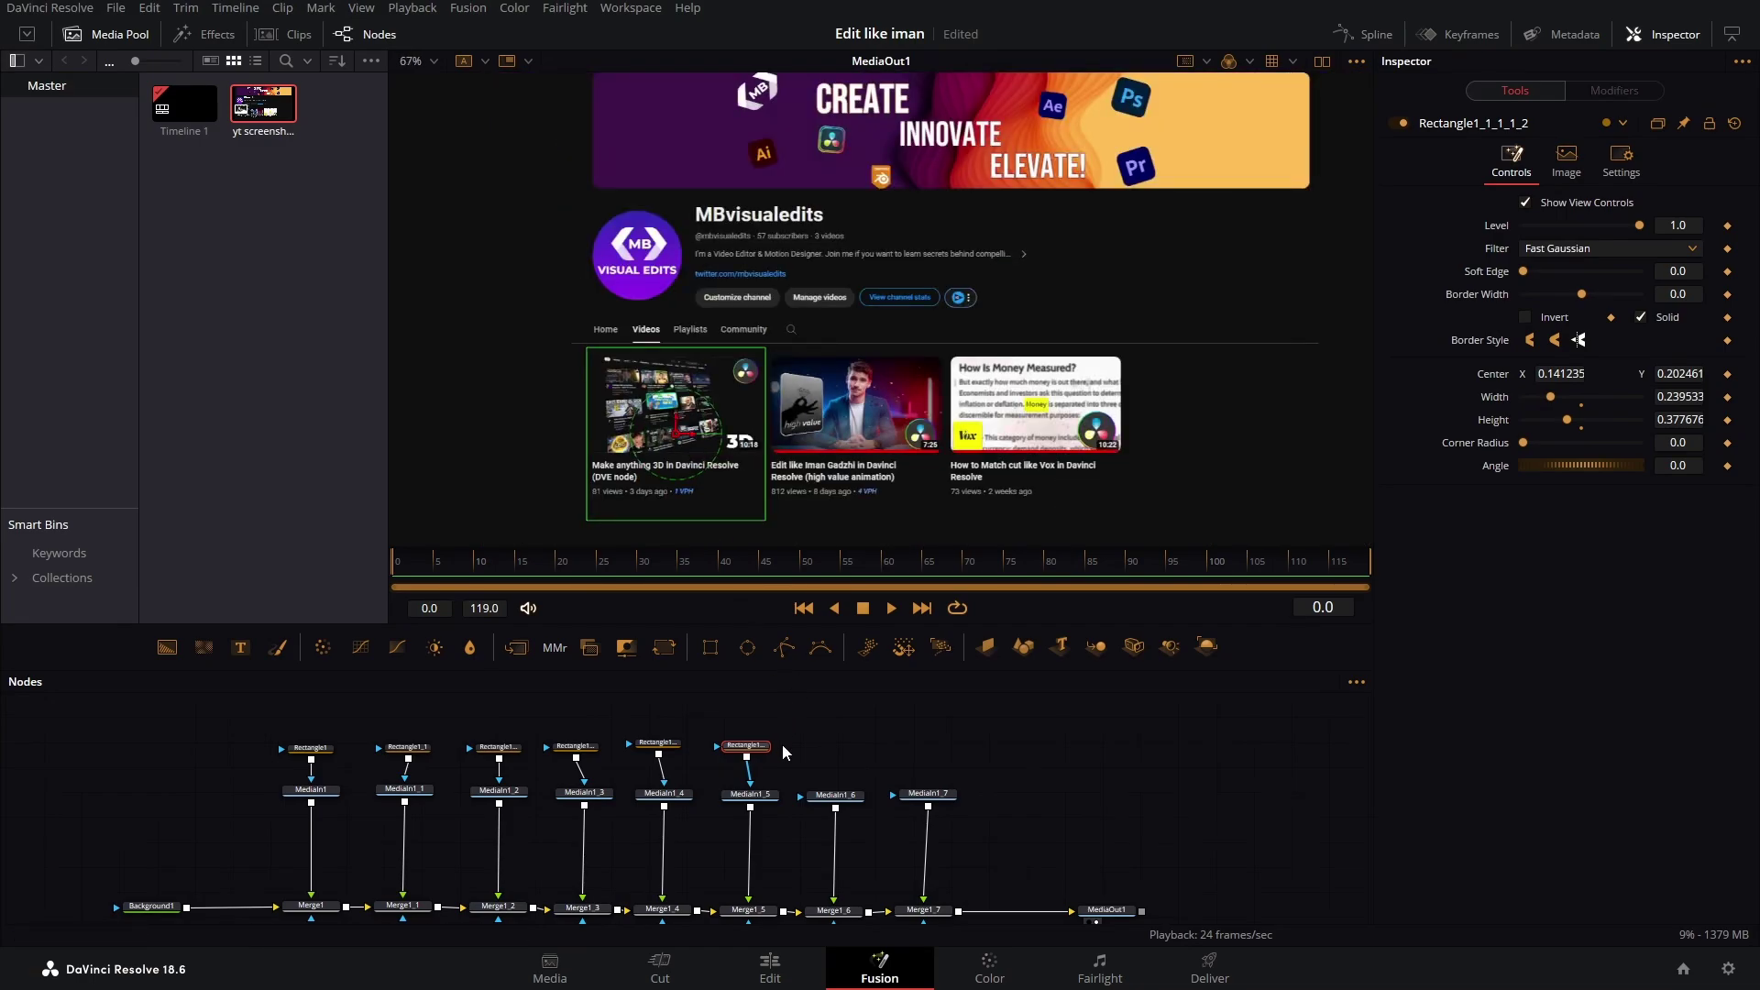
- Mask MediaIn1_6 with a pasted rectangle moved onto the second video thumbnail
key("ctrl+v")
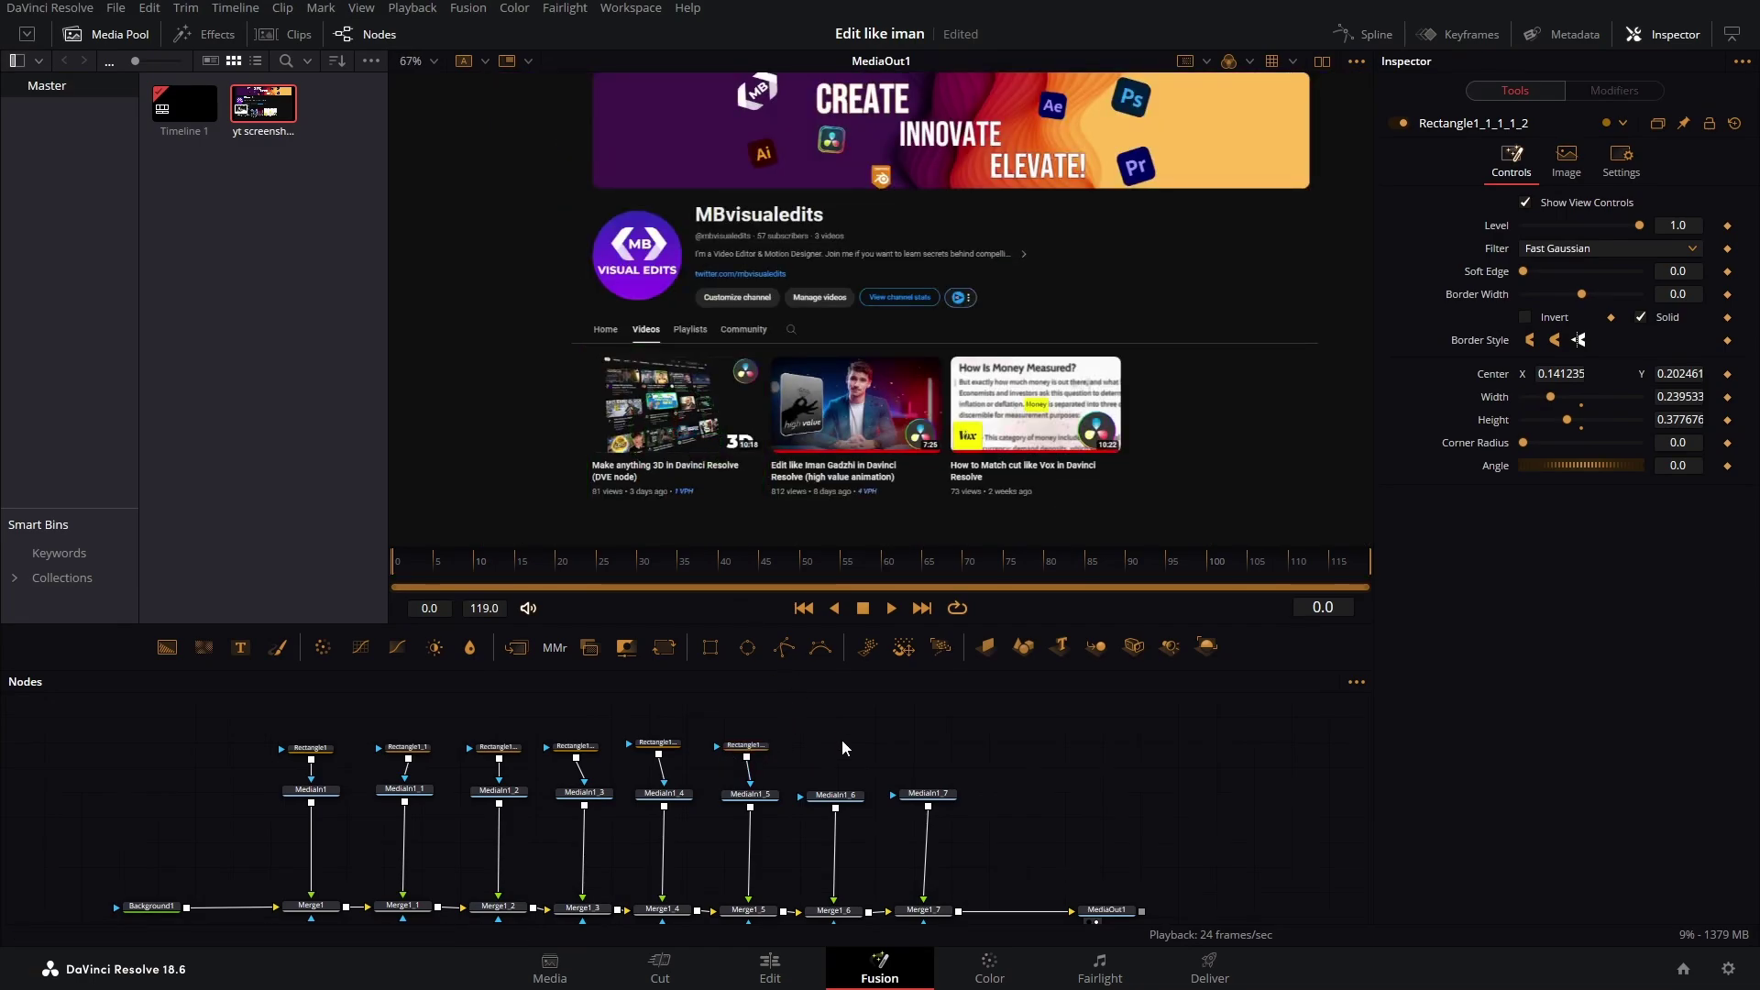
mouse_move(845, 750)
left_mouse_down()
mouse_move(835, 793)
mouse_move(833, 753)
left_mouse_up()
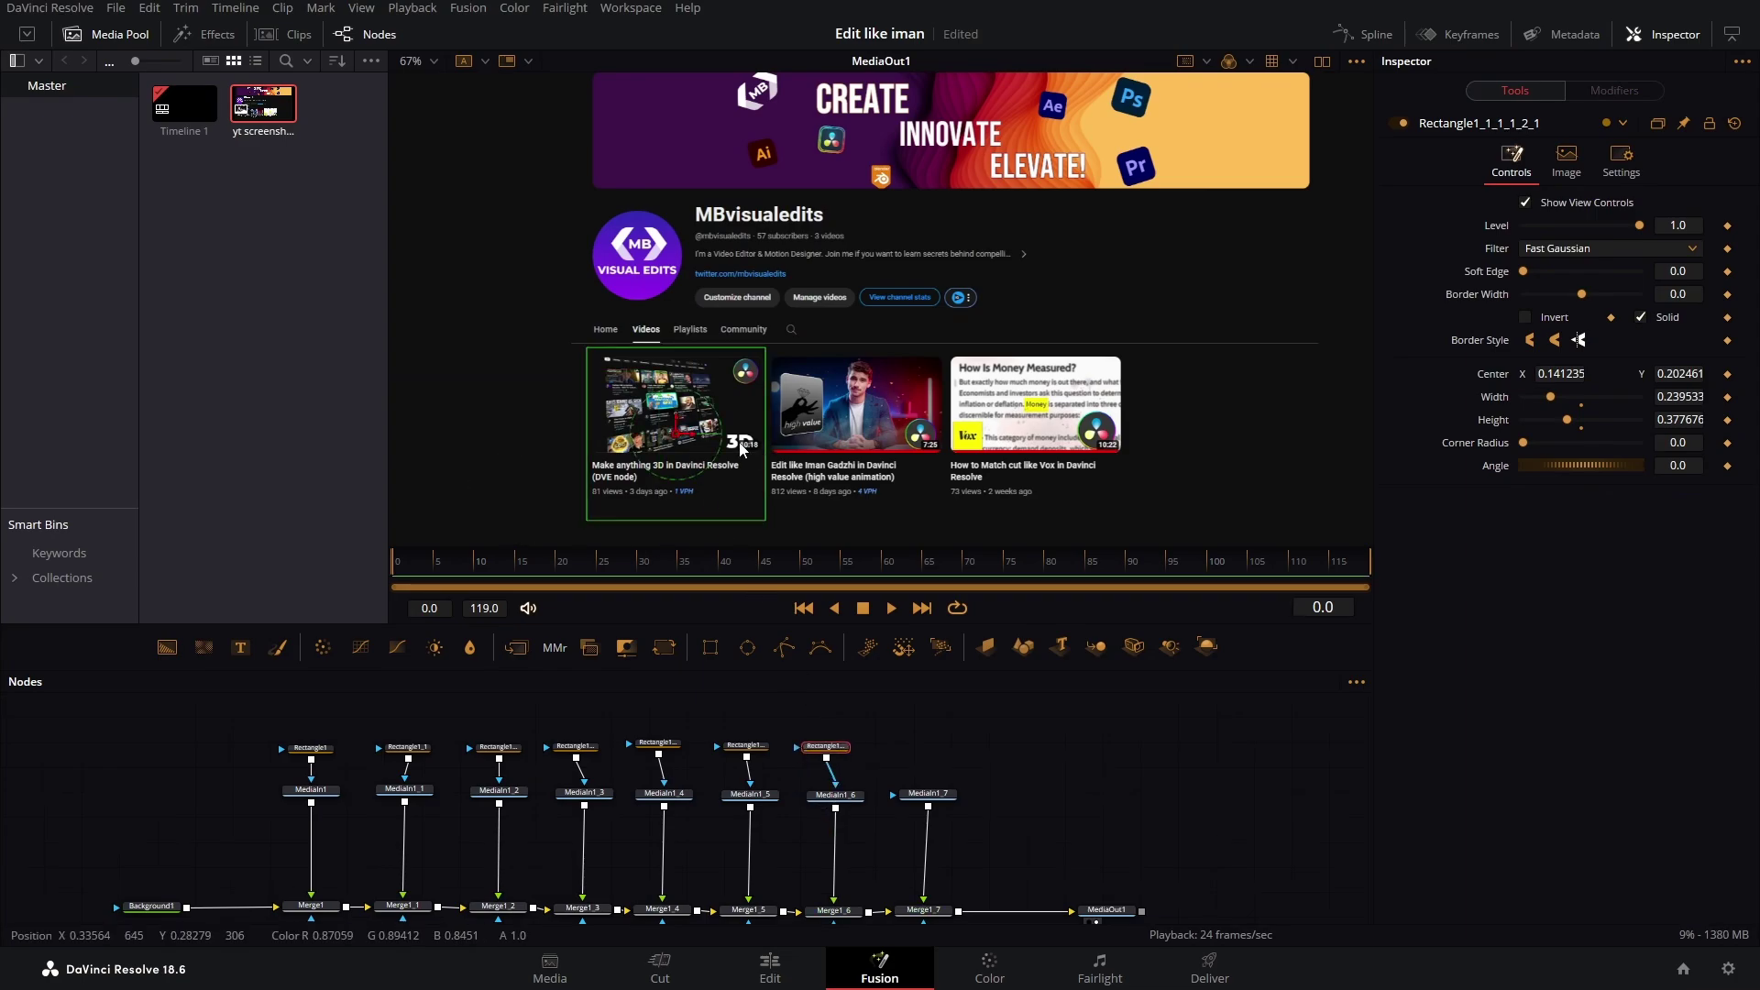
left_click_drag(683, 442, 871, 434)
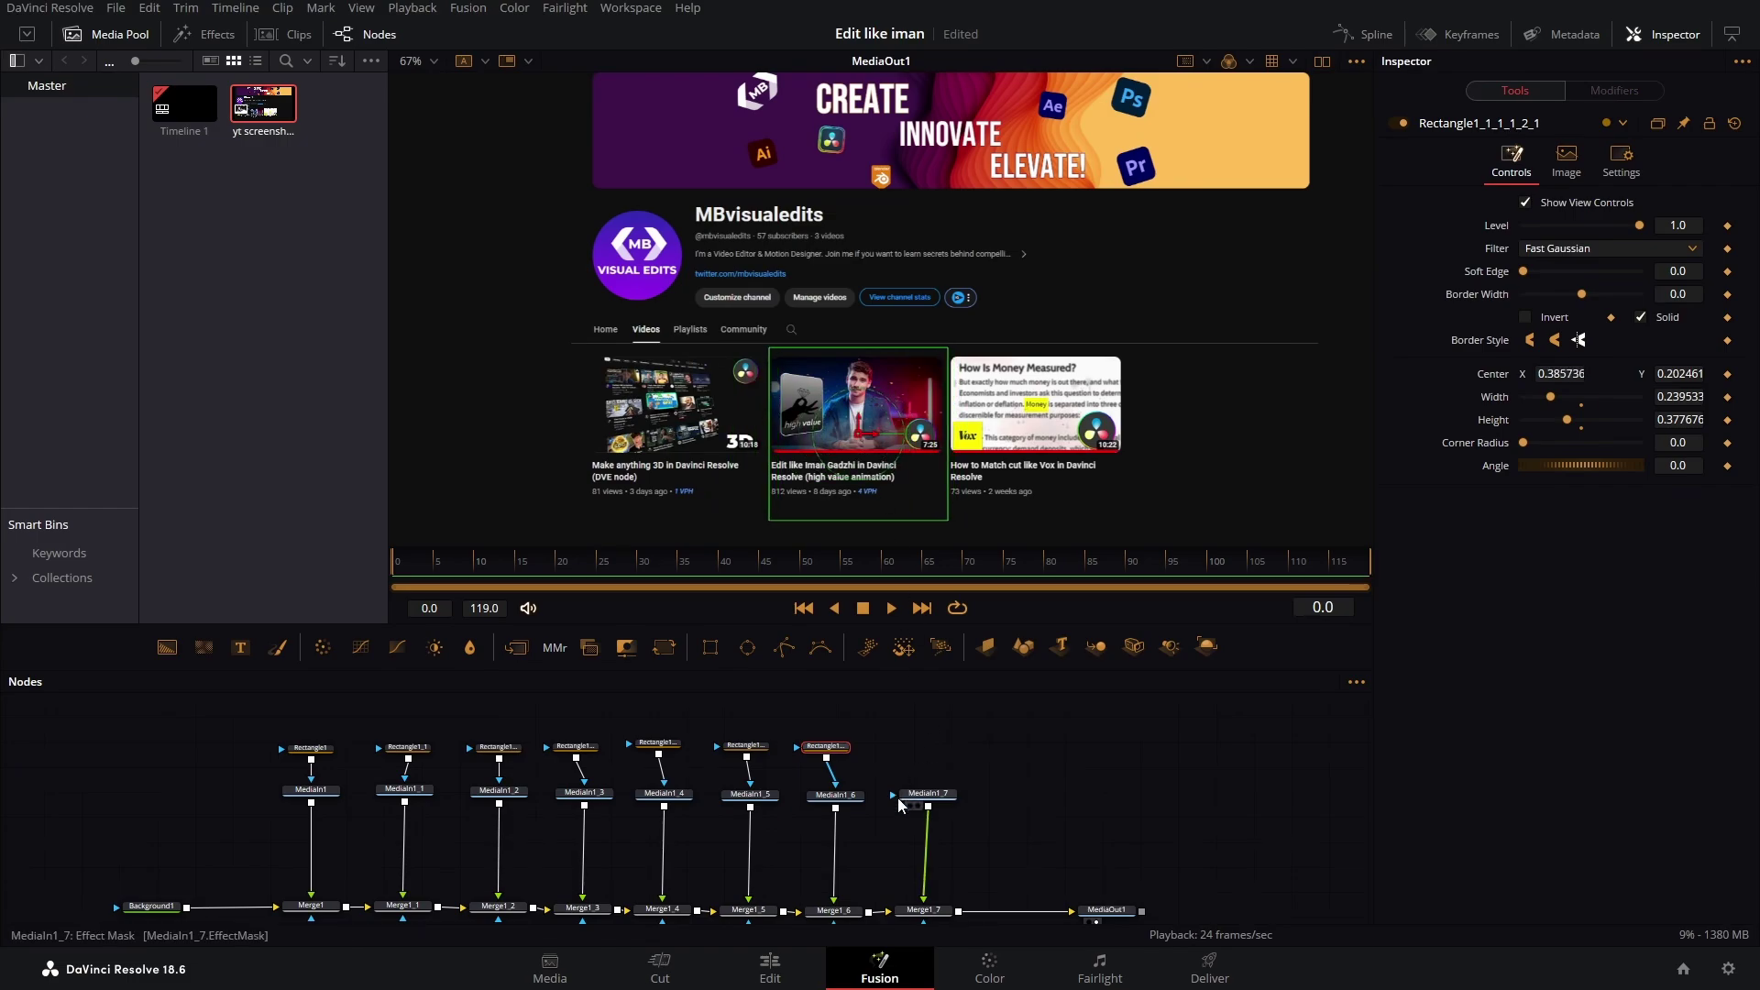
- Mask MediaIn1_7 with a rectangle moved onto the third video thumbnail
key("ctrl+v")
left_click_drag(806, 763, 793, 785)
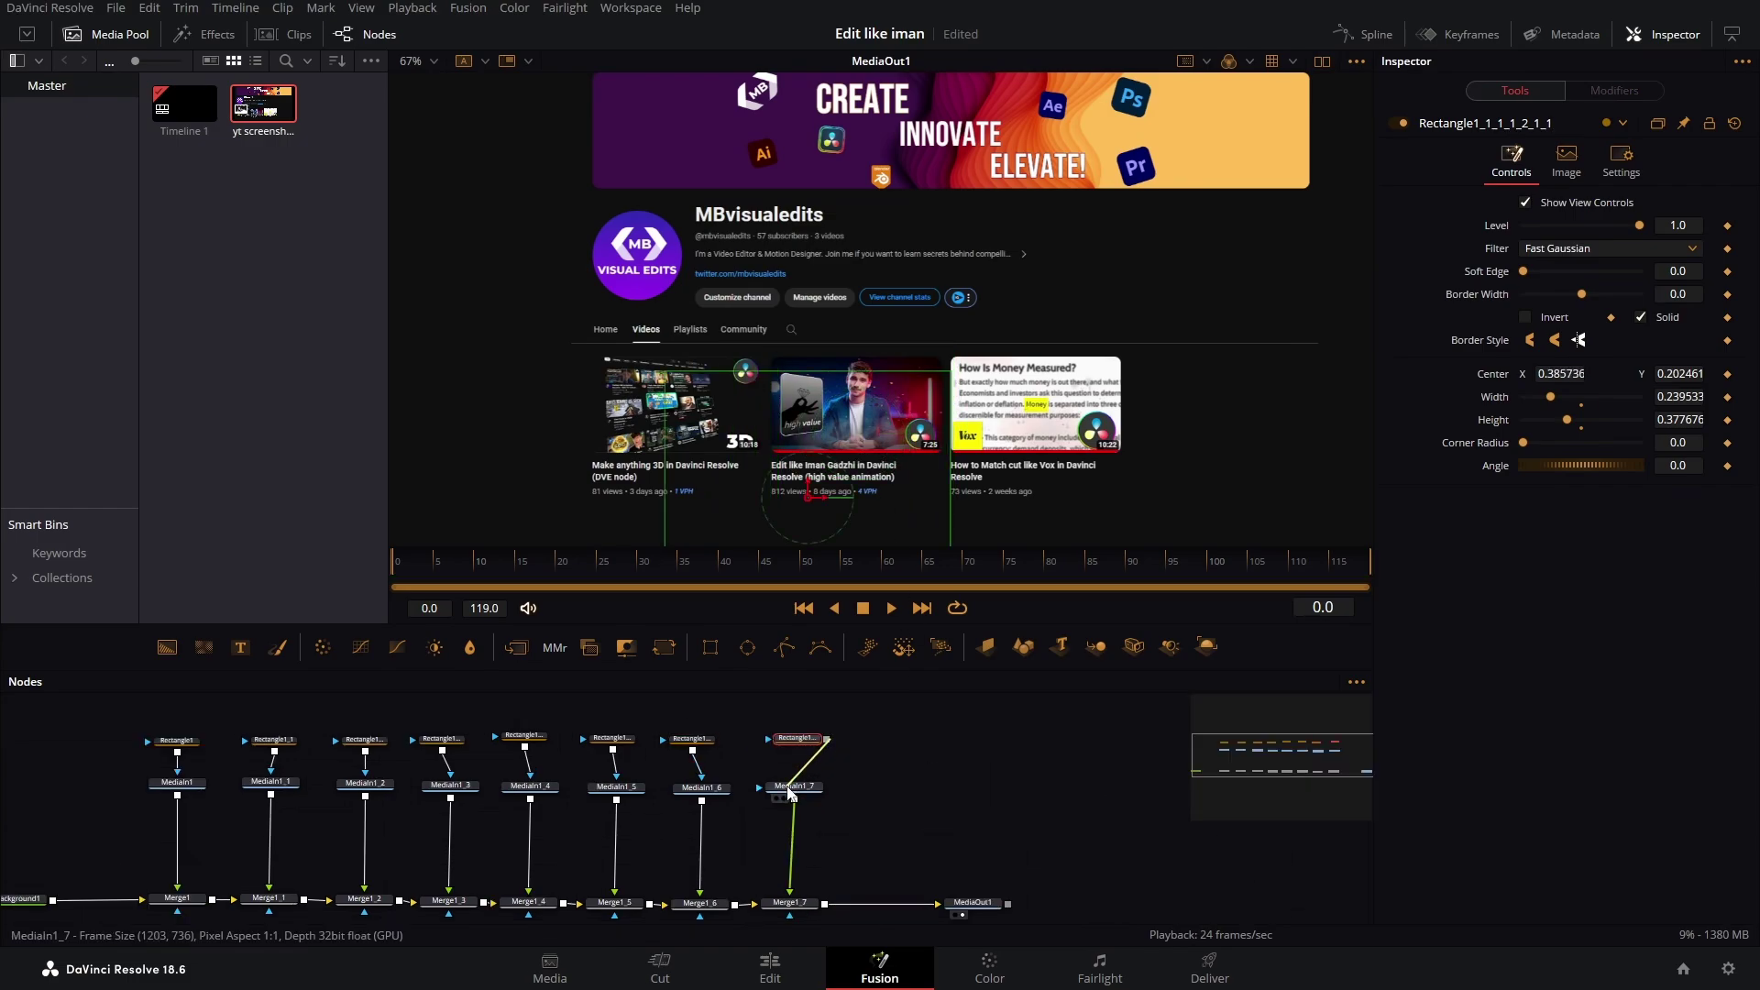
left_click_drag(875, 438, 1053, 455)
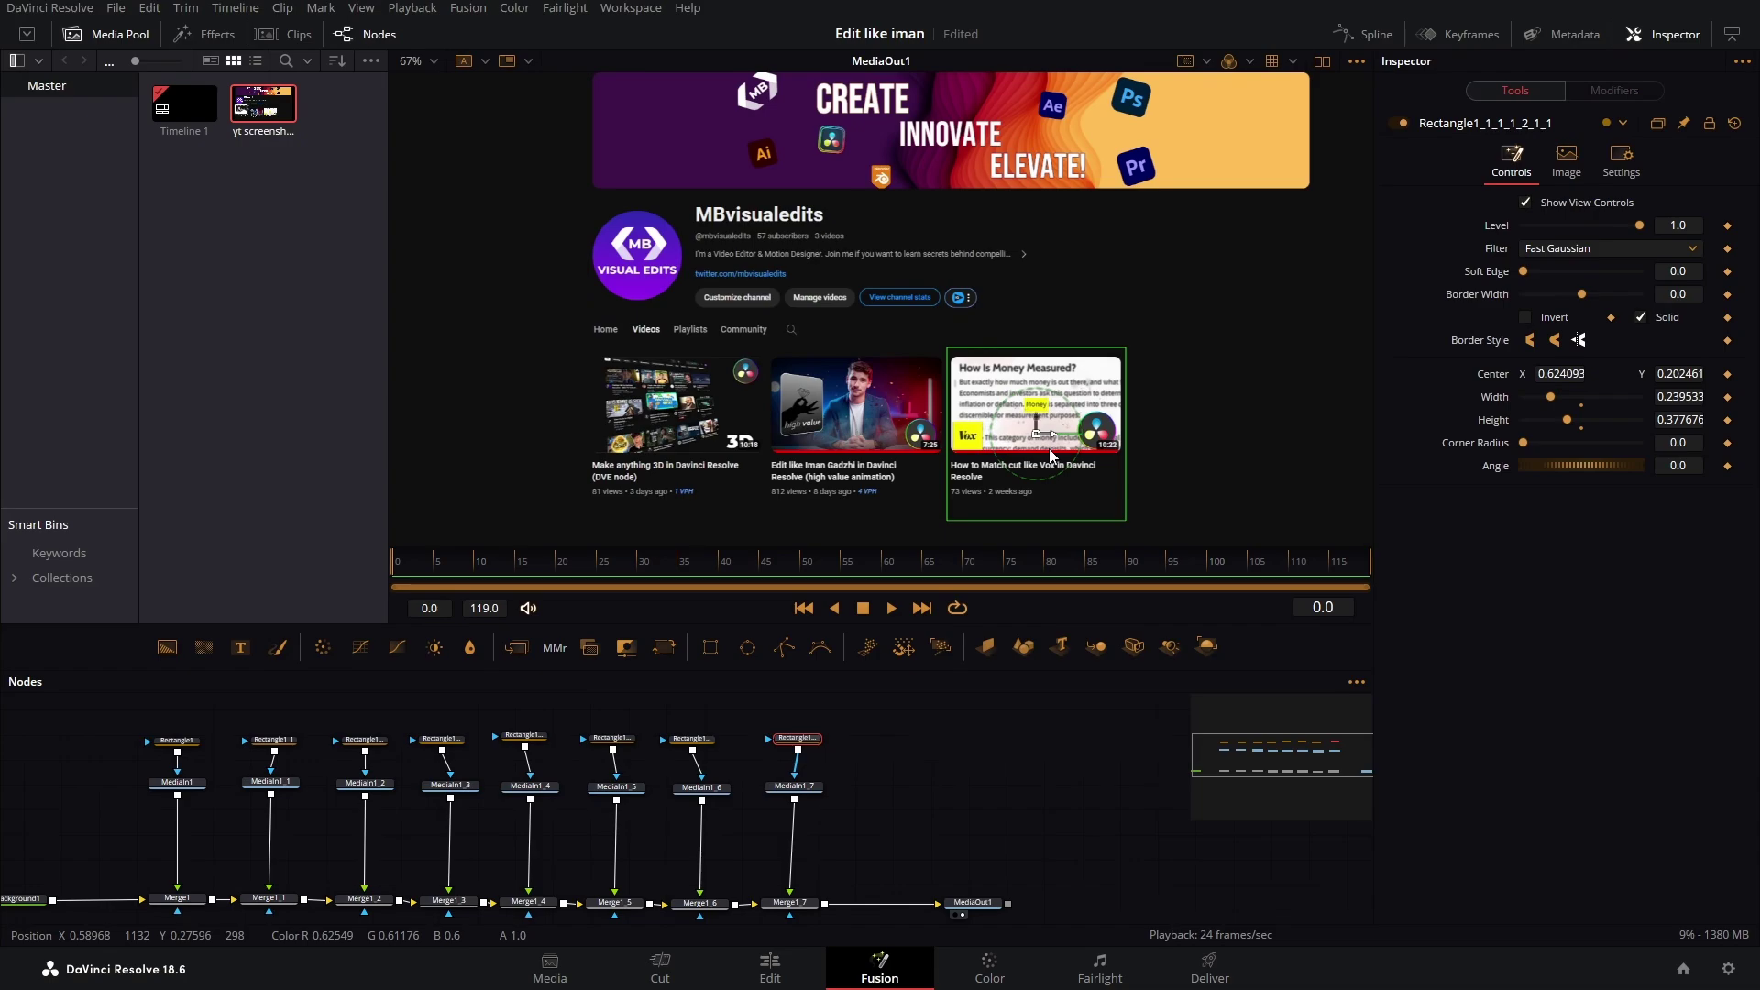
left_click_drag(854, 748, 873, 675)
scroll(866, 685, "up", 2)
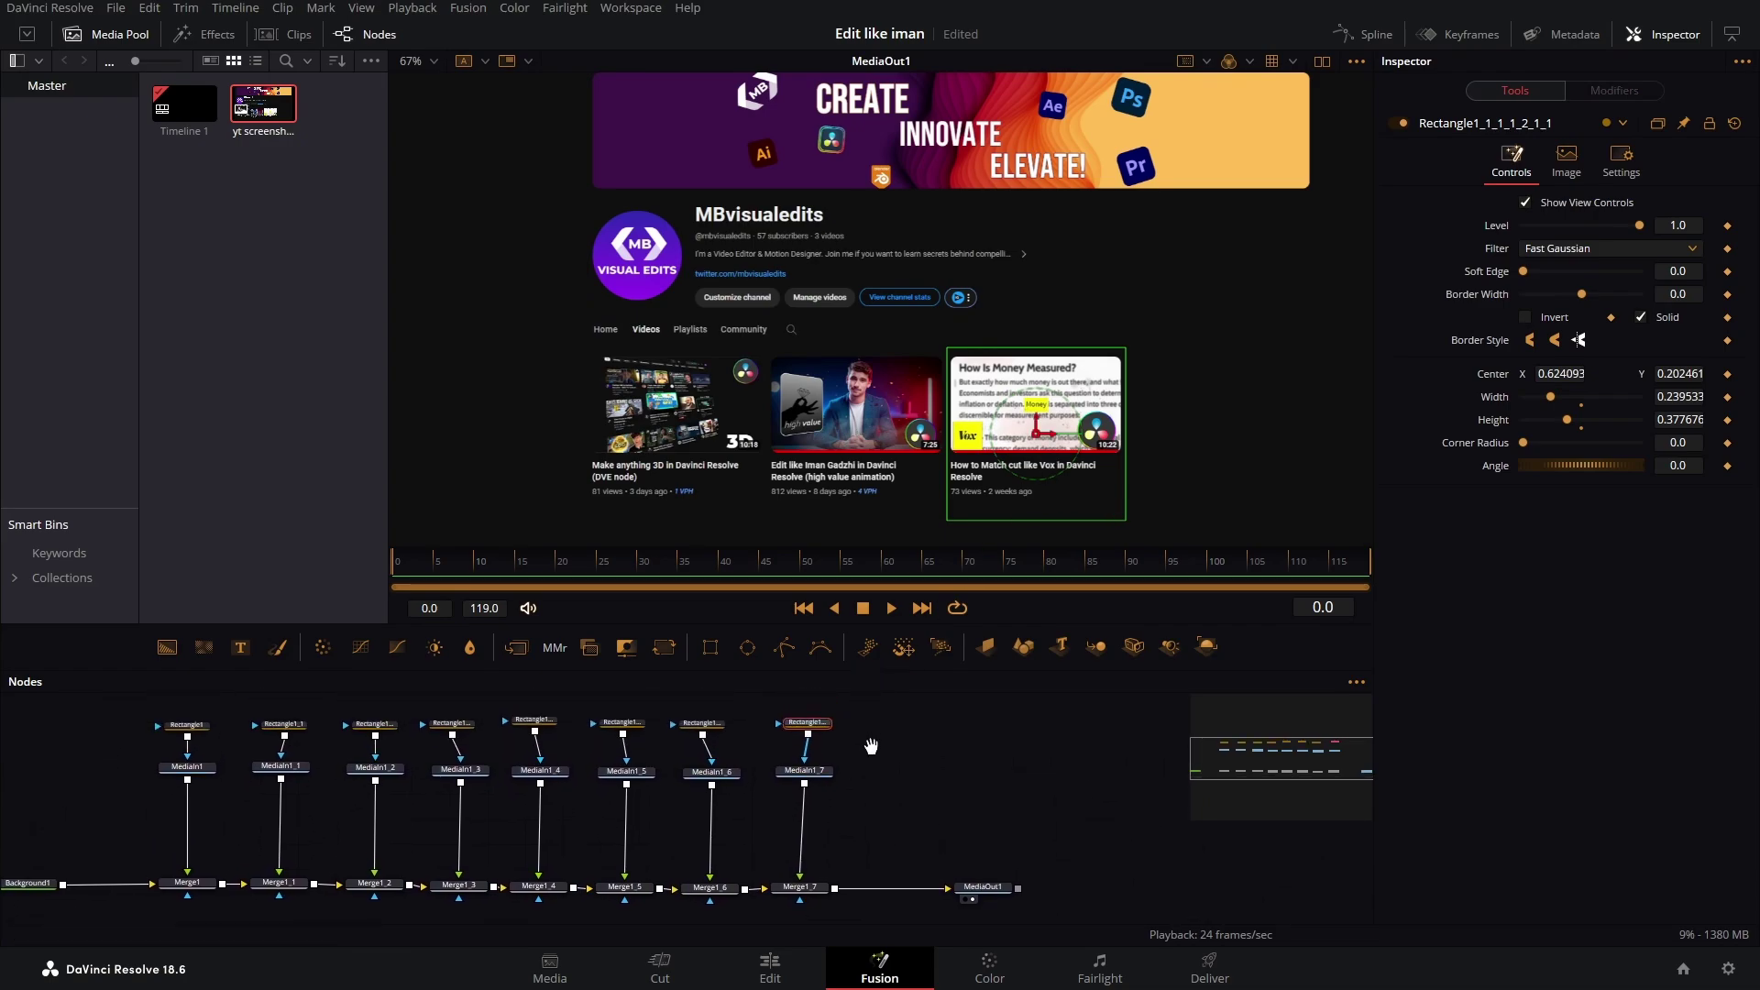
scroll(832, 350, "down", 2)
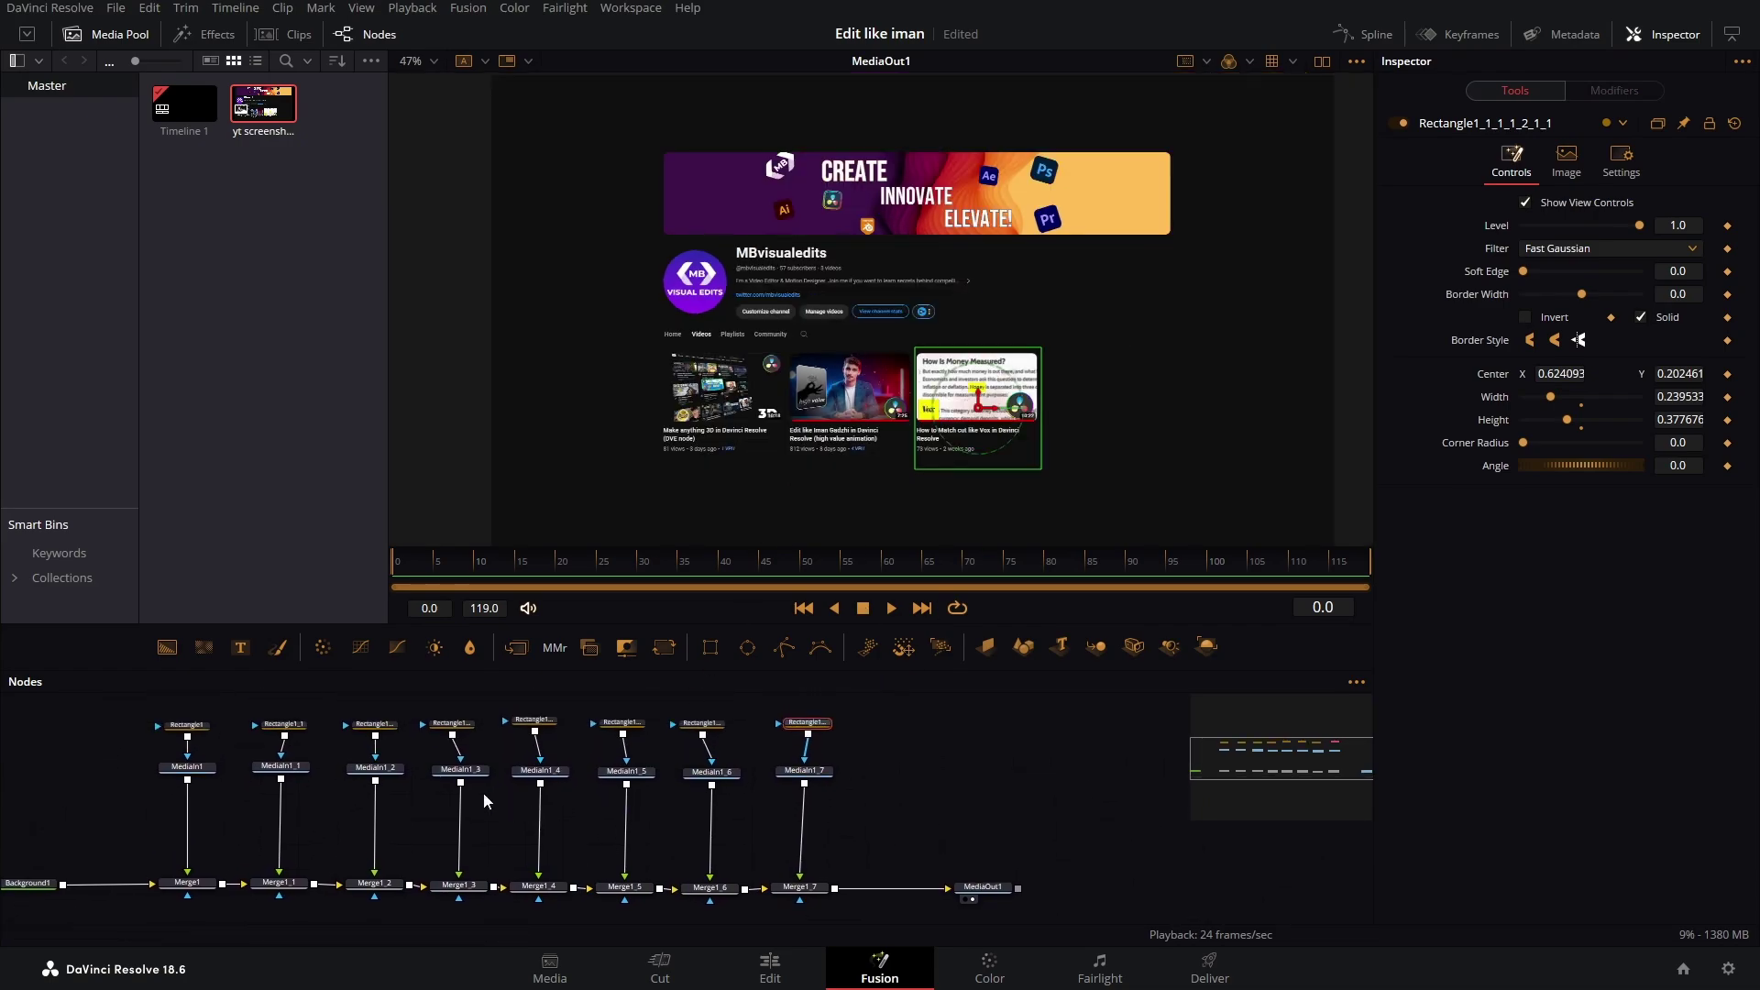
- Select MediaIn1 and bring up the Select Tool search with Shift+Space
left_click(204, 770)
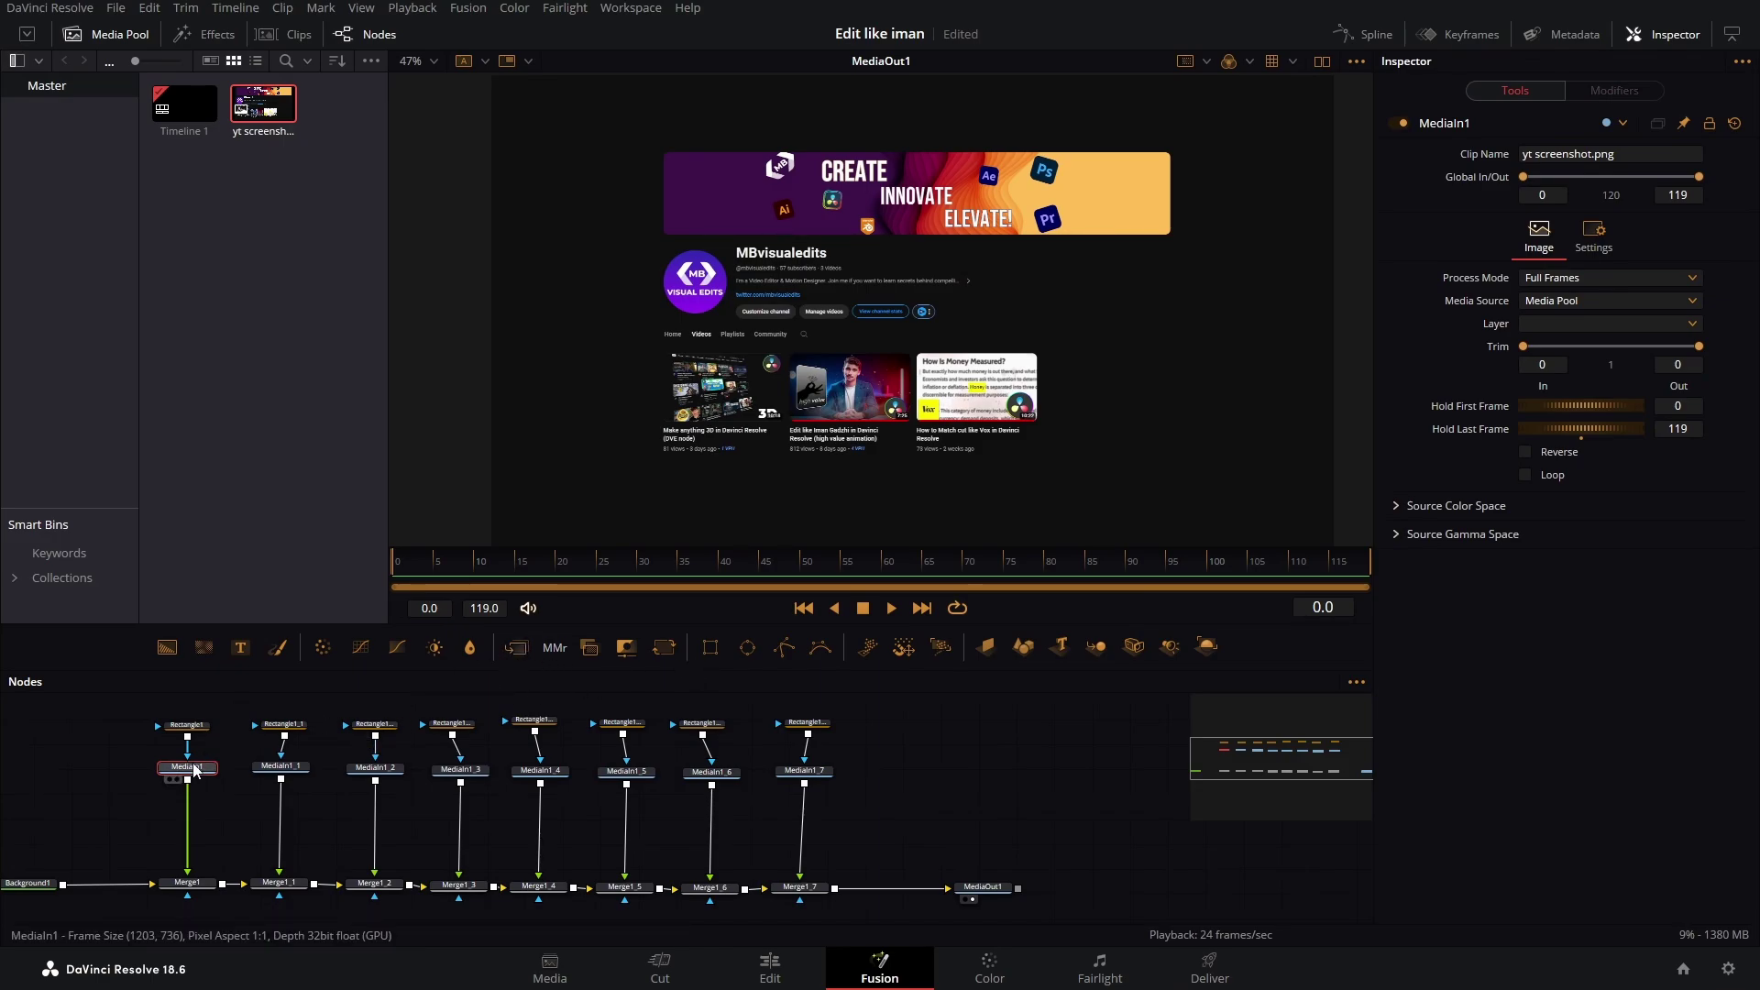
key("shift+space")
- Insert a Transform node (searched as 'trans') between MediaIn1 and Merge1
type("trans")
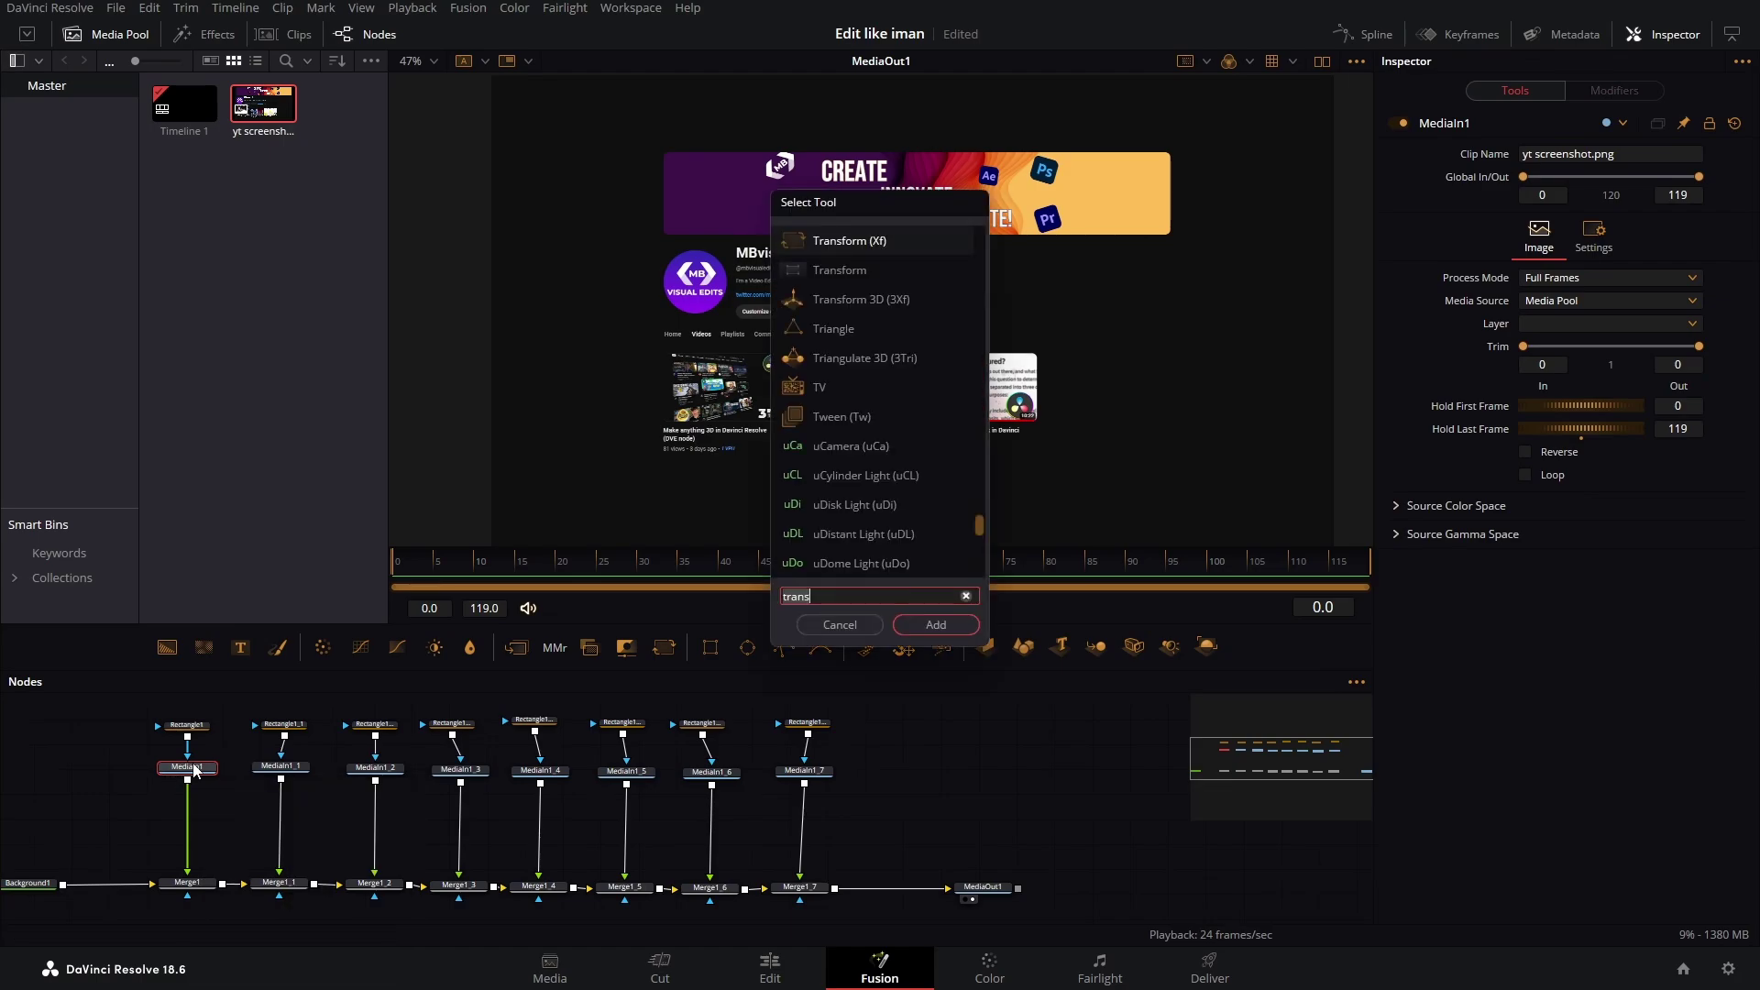
key("Return")
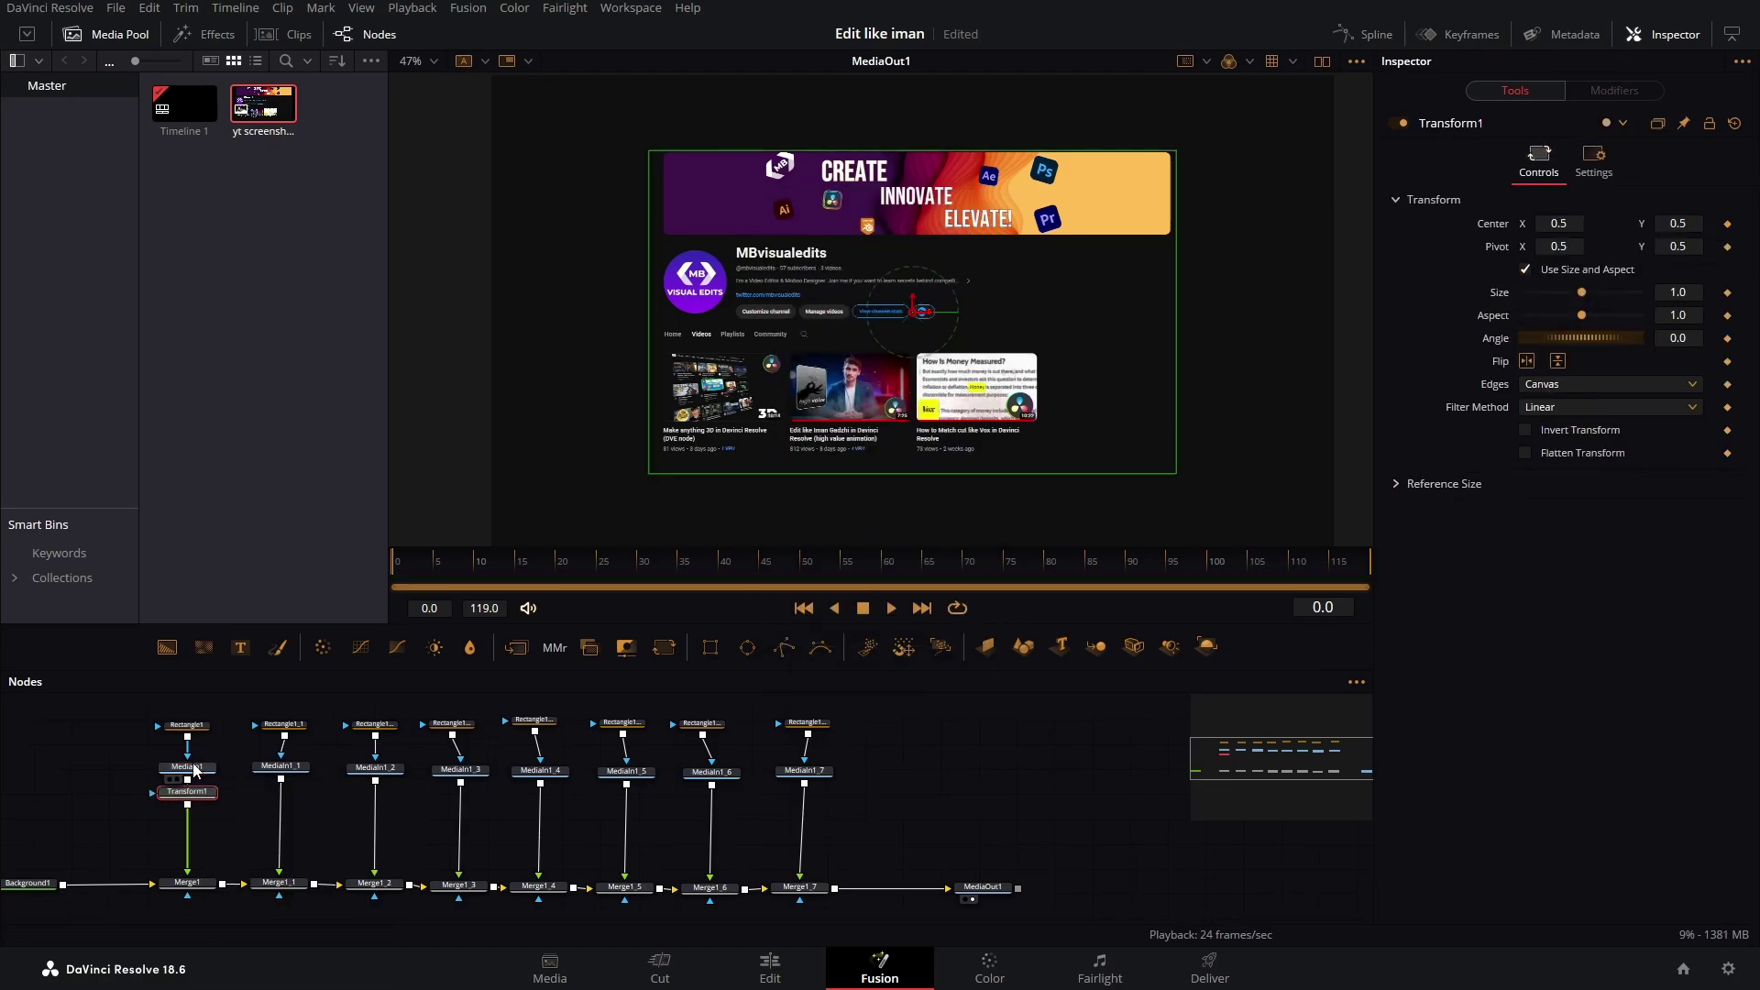
left_click_drag(188, 794, 190, 810)
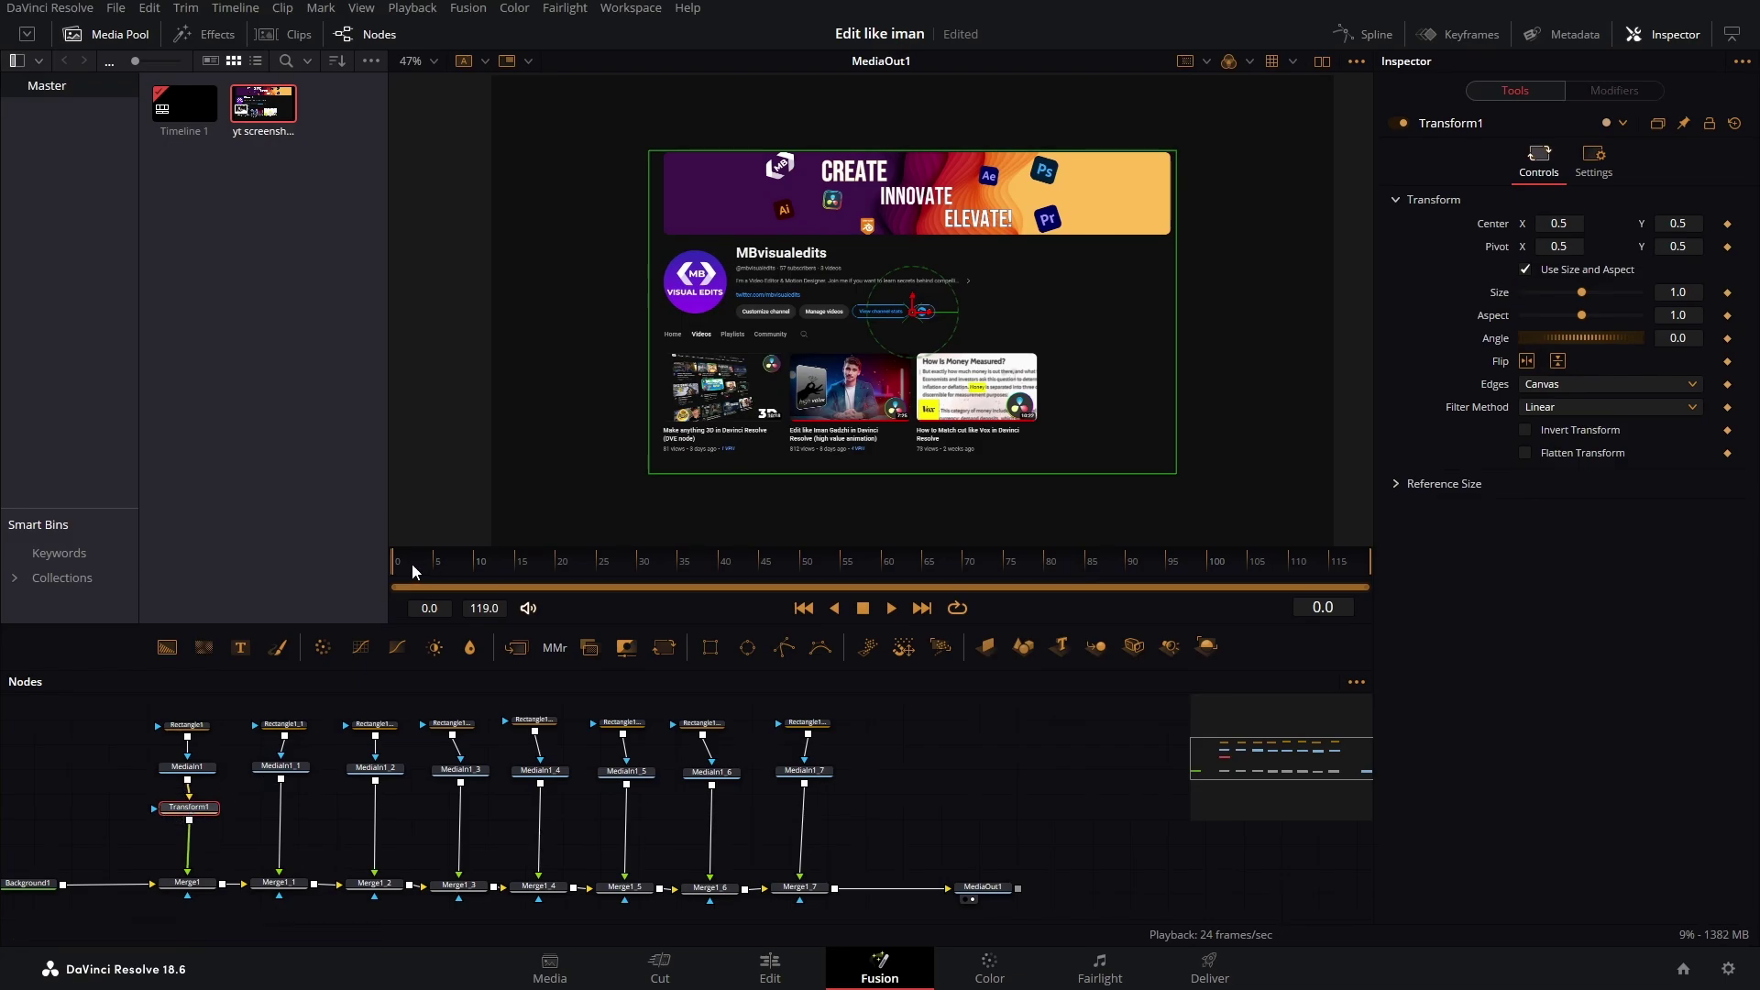
- Keyframe Transform1's Center at frame 27, then at frame 0 raise Center Y to 1.022244
left_click_drag(407, 563, 615, 570)
left_click(1727, 223)
left_click_drag(577, 563, 396, 565)
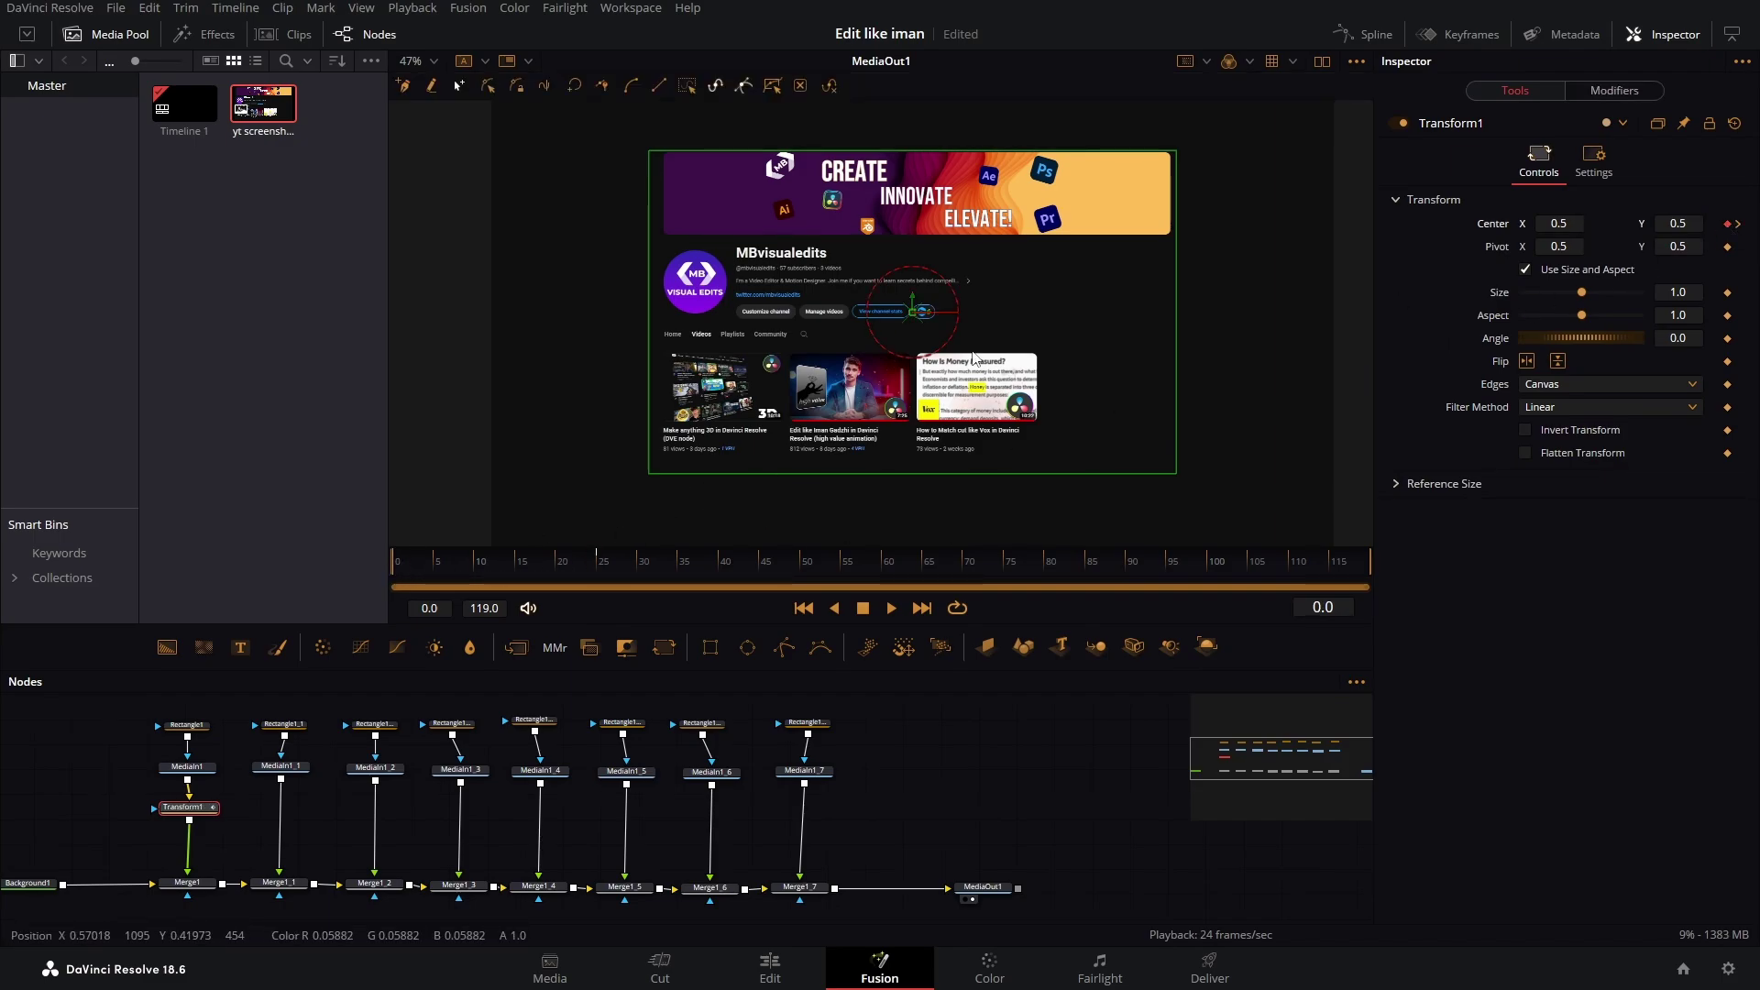
left_click_drag(912, 303, 913, 134)
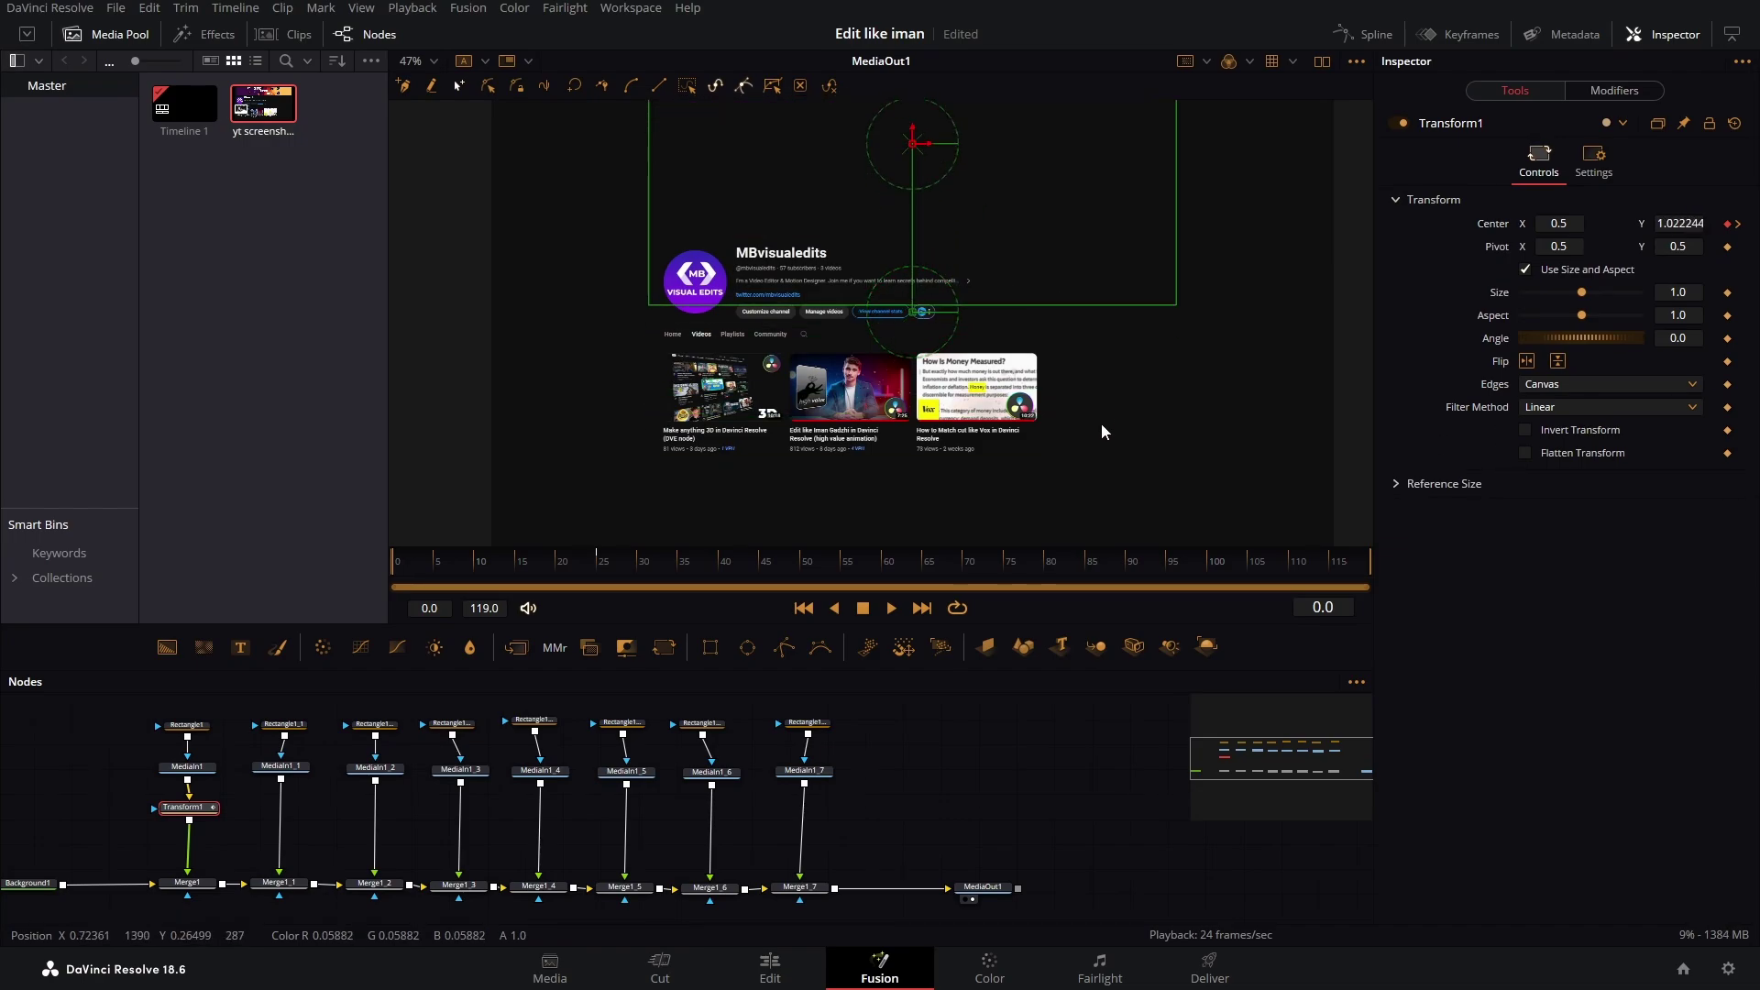
left_click(295, 770)
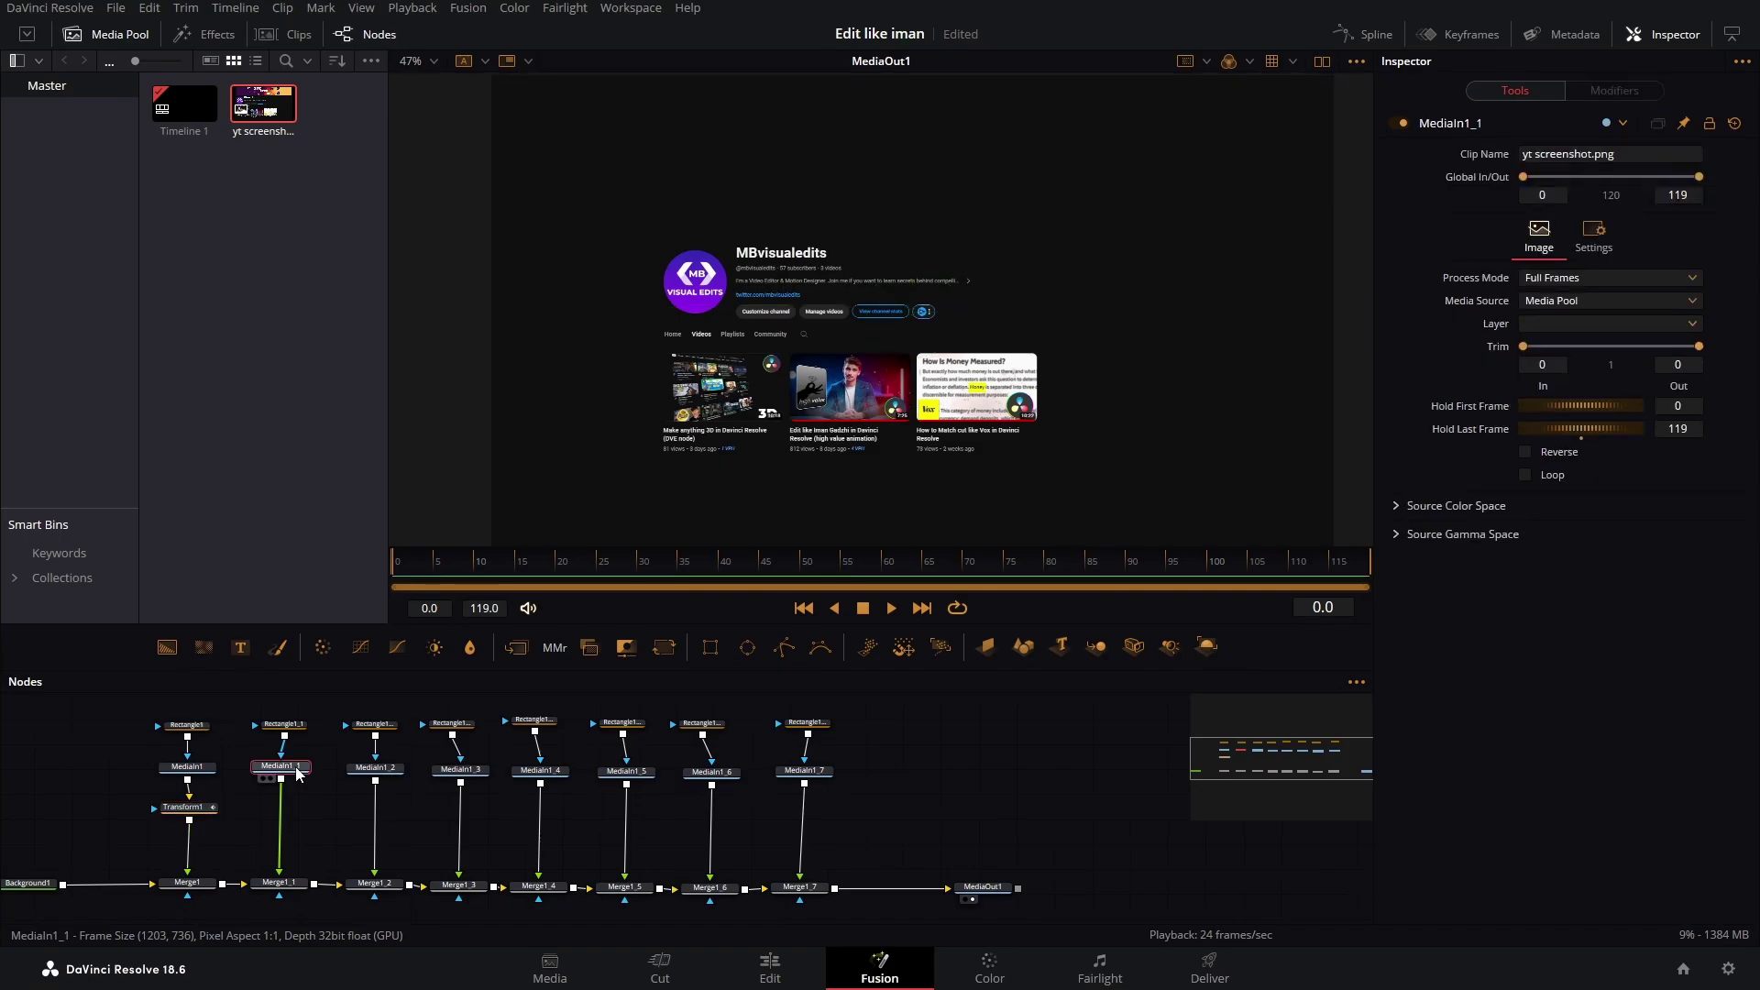
- Add a Transform after MediaIn1_1 and move its pivot onto the channel avatar
key("shift+space")
type("trans")
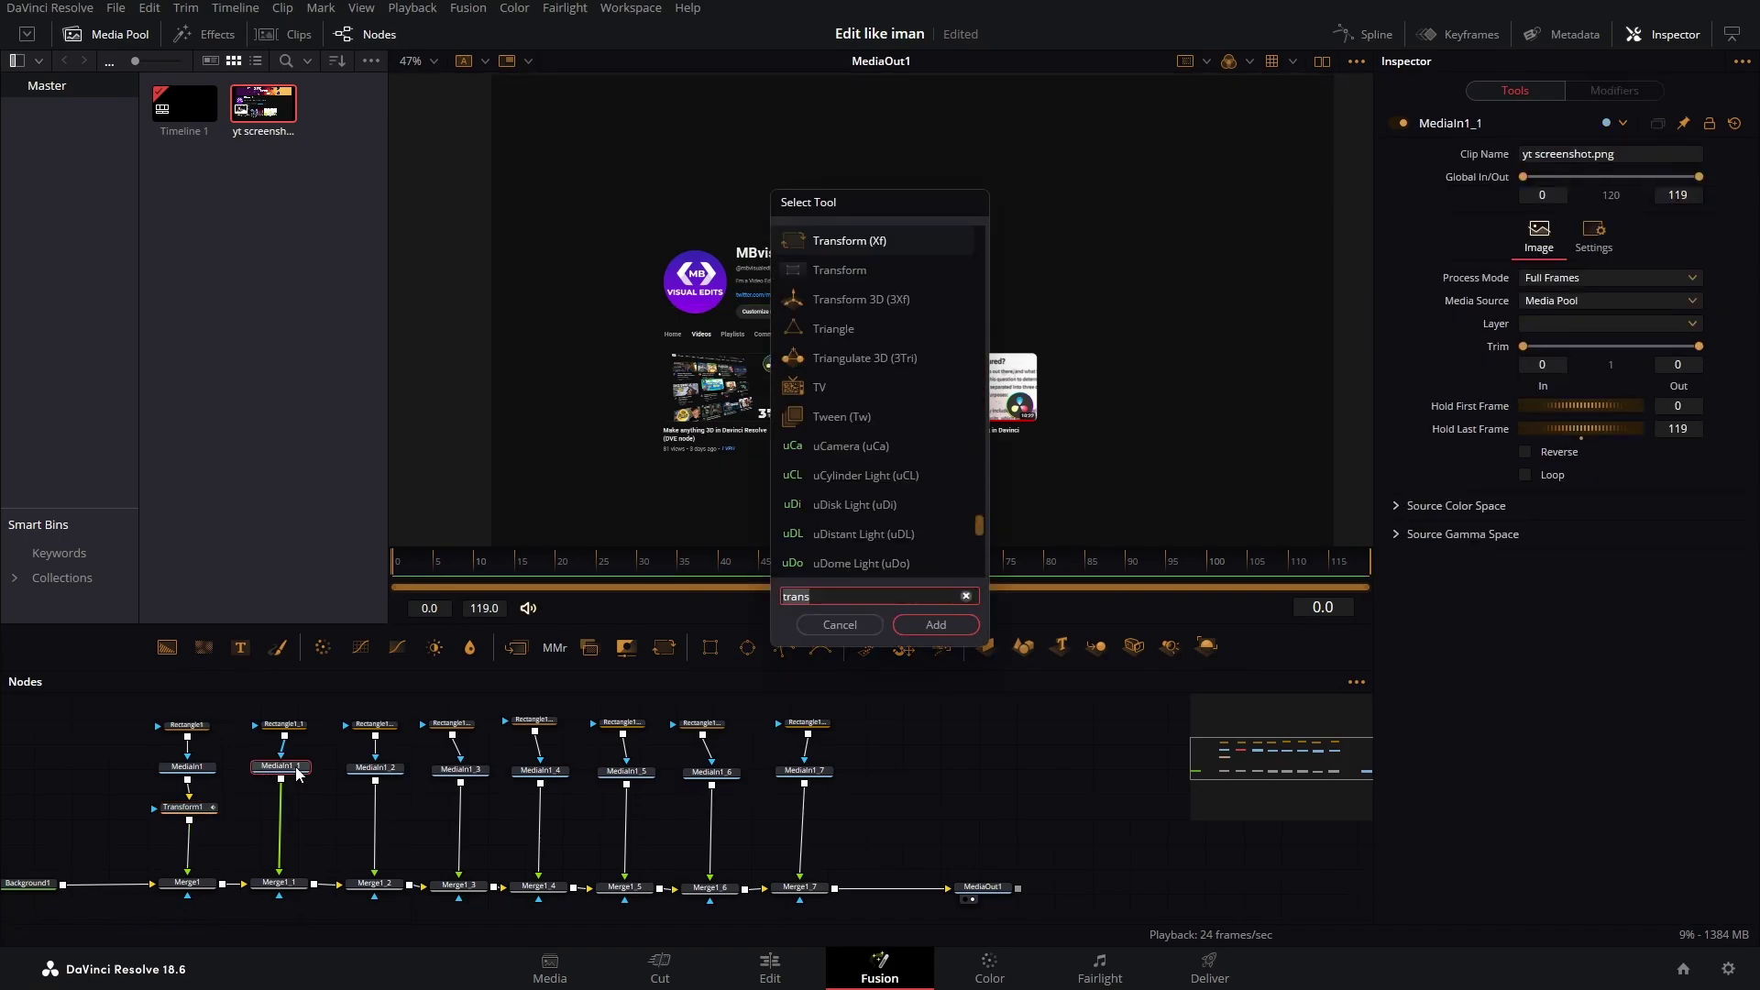
key("Return")
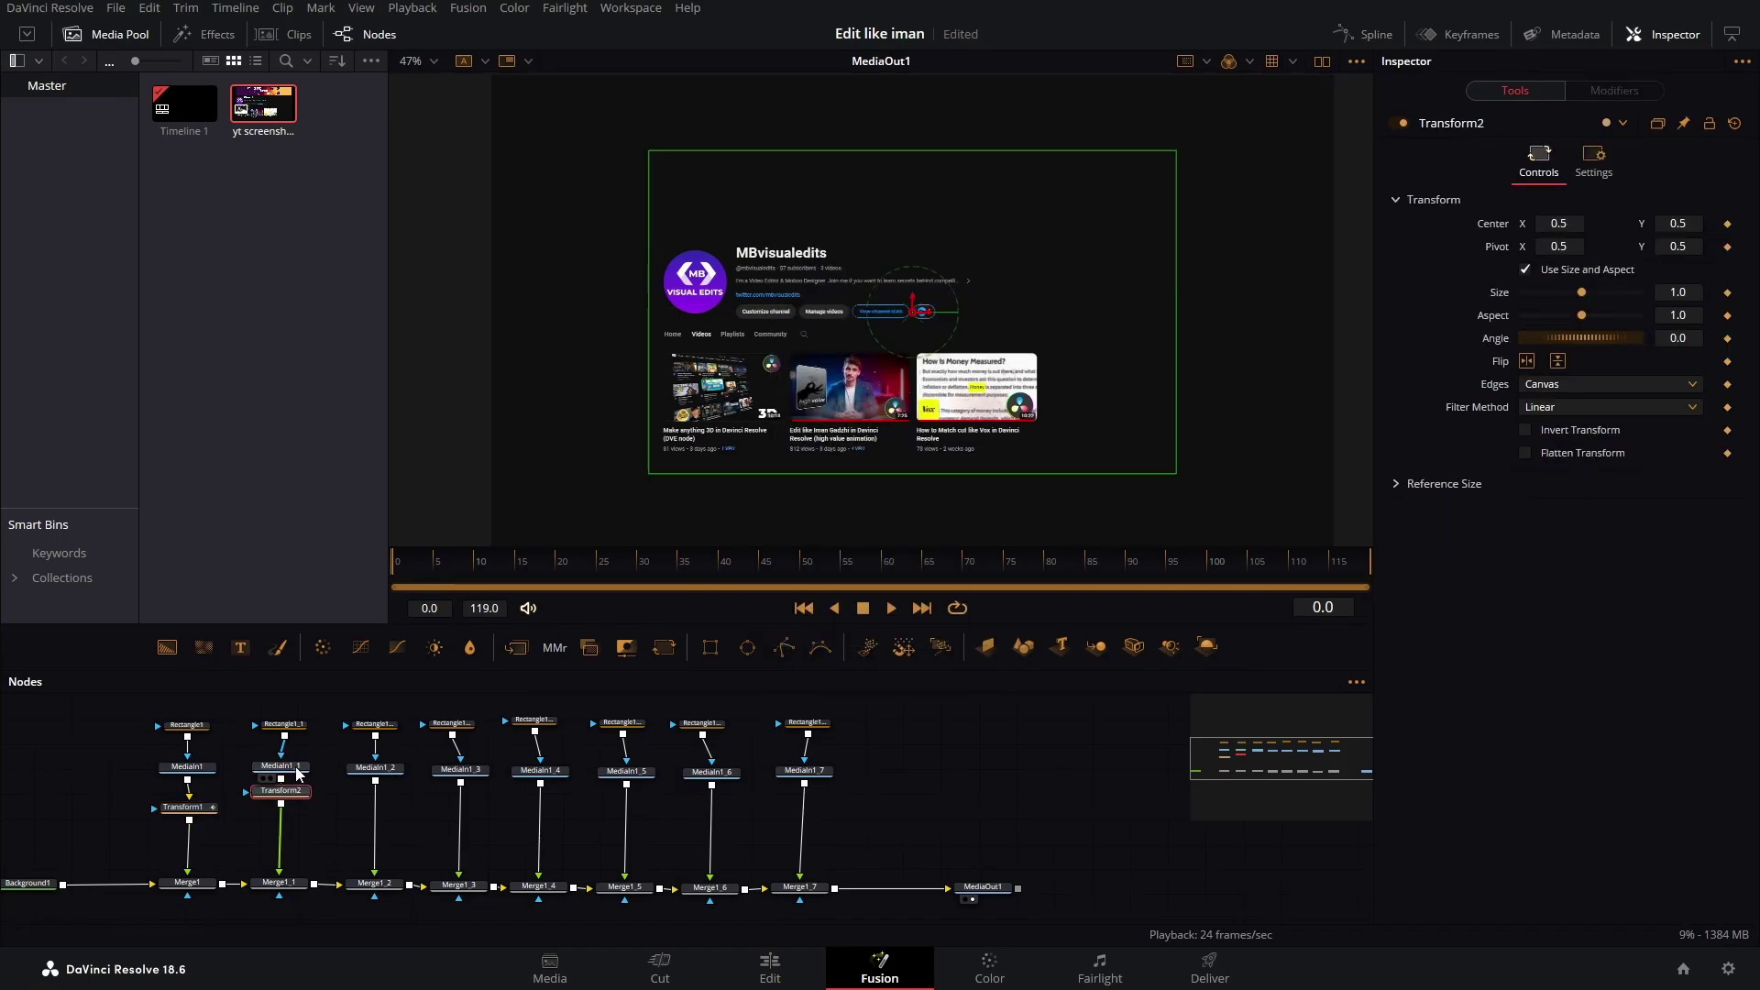
left_click_drag(459, 567, 598, 576)
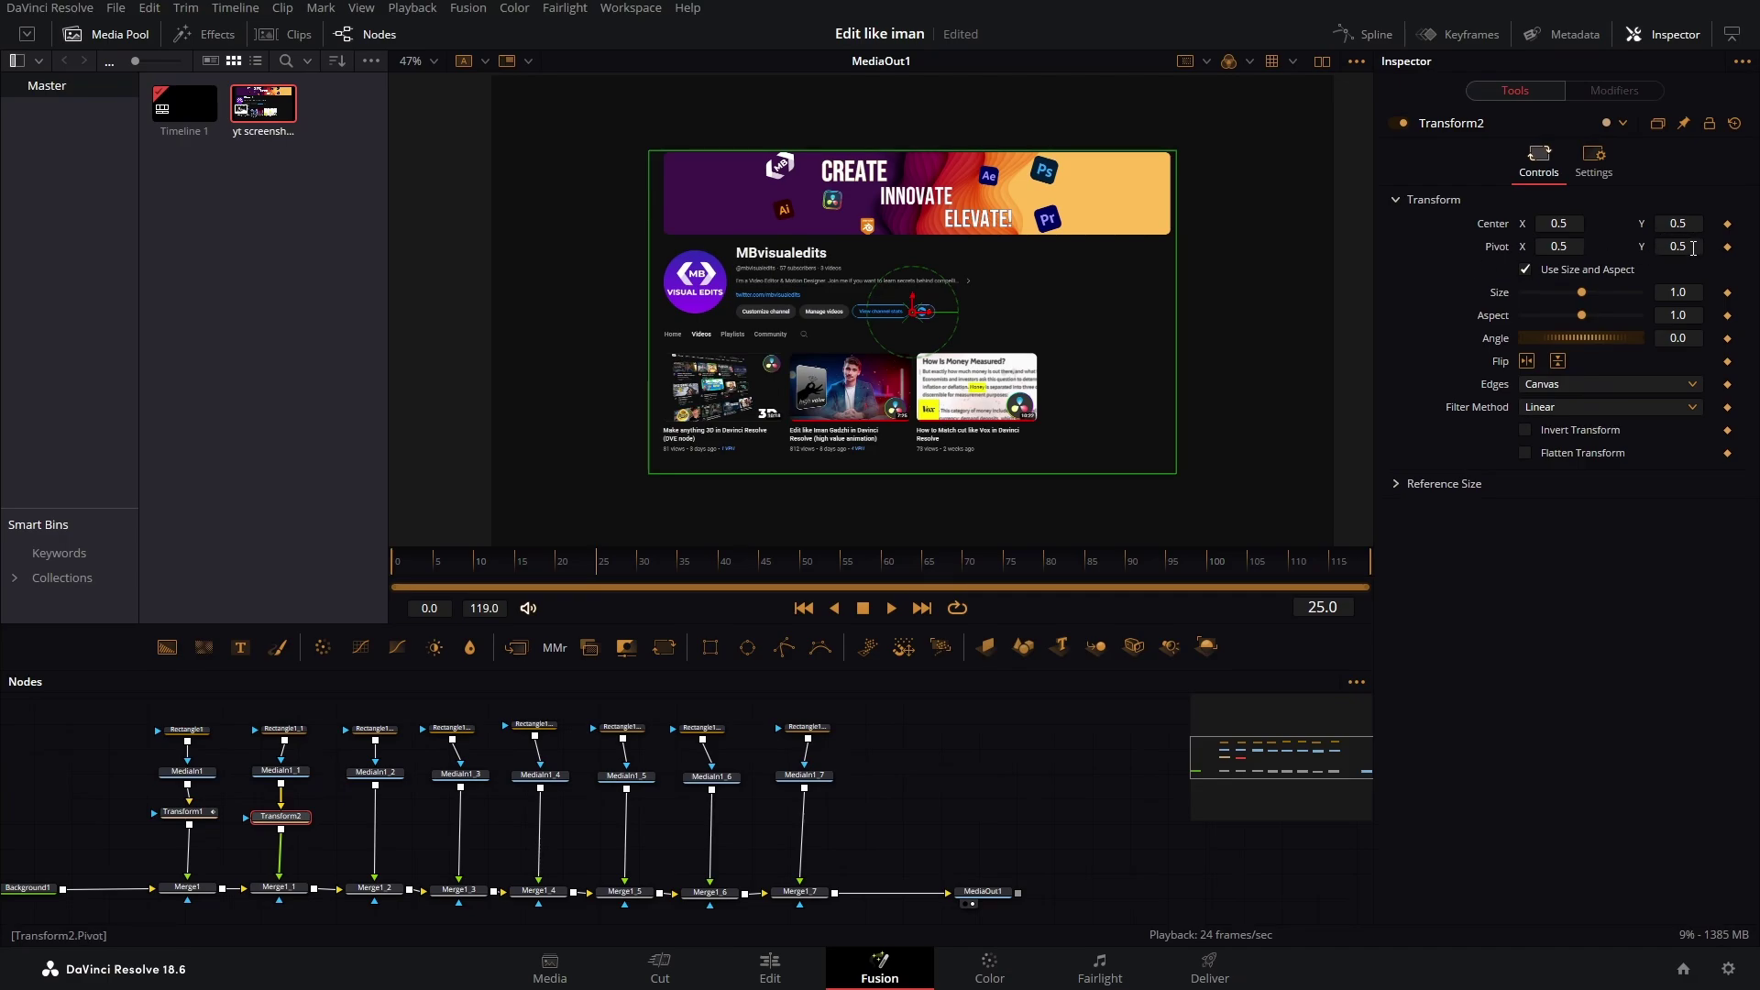
left_click_drag(1546, 246, 1131, 334)
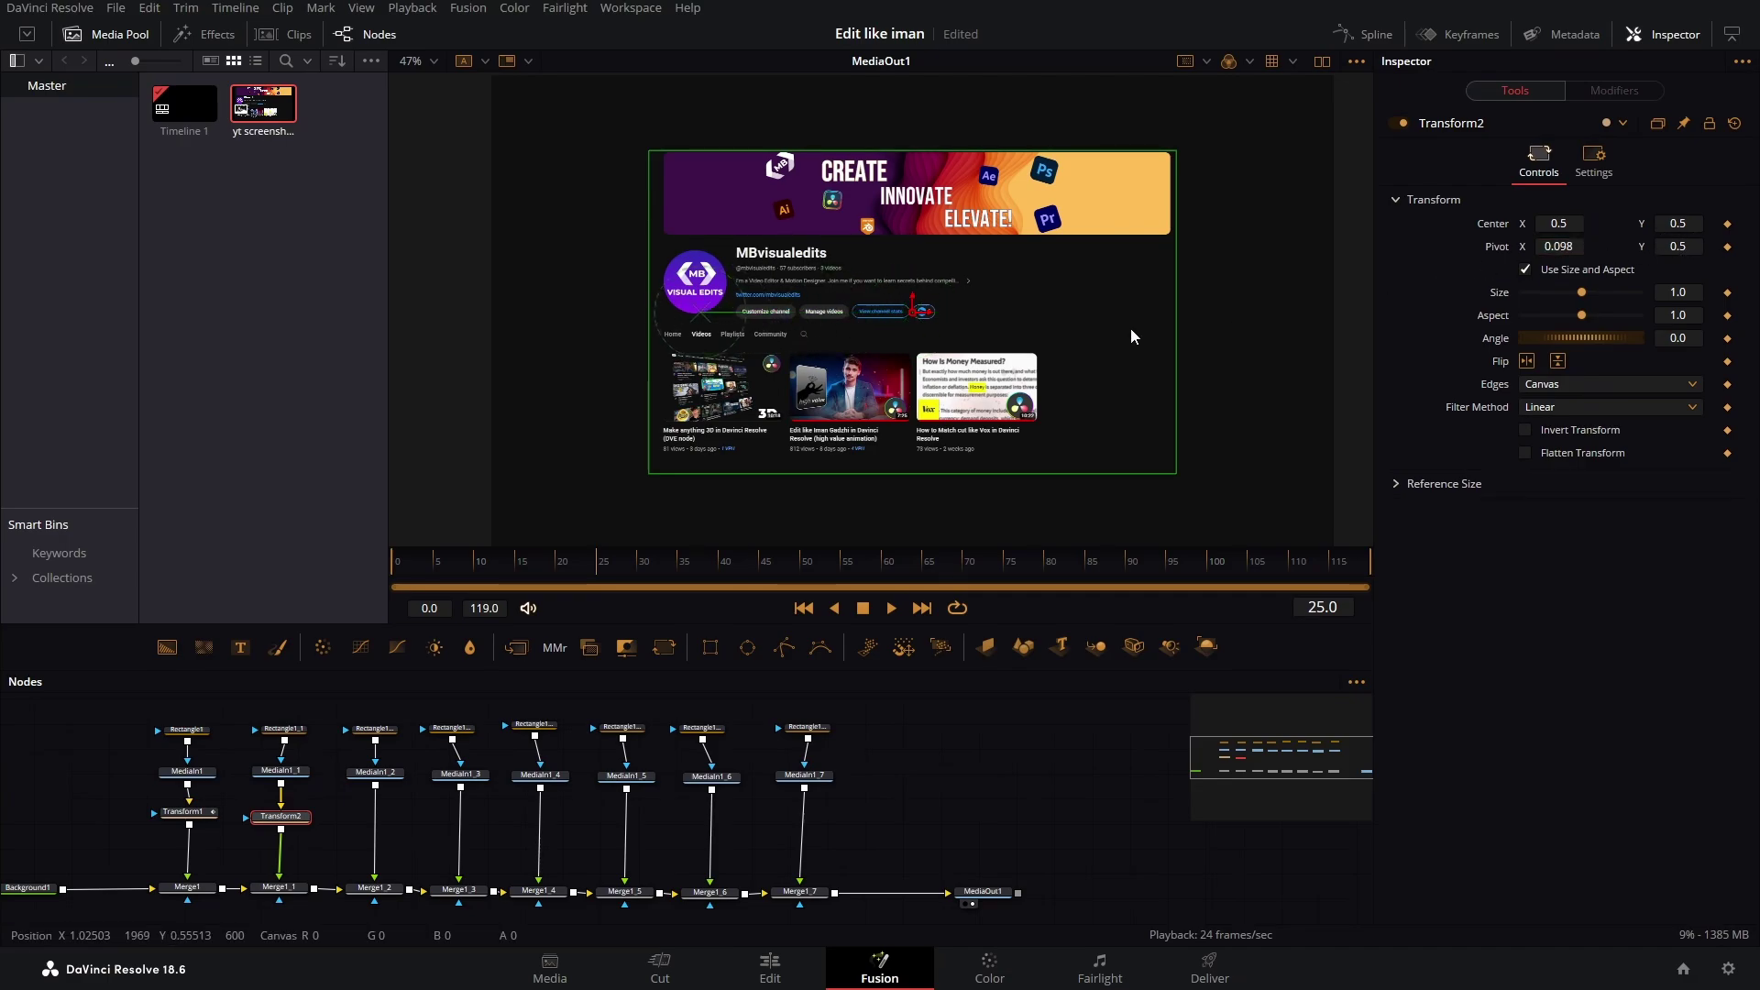
left_click_drag(705, 324, 701, 291)
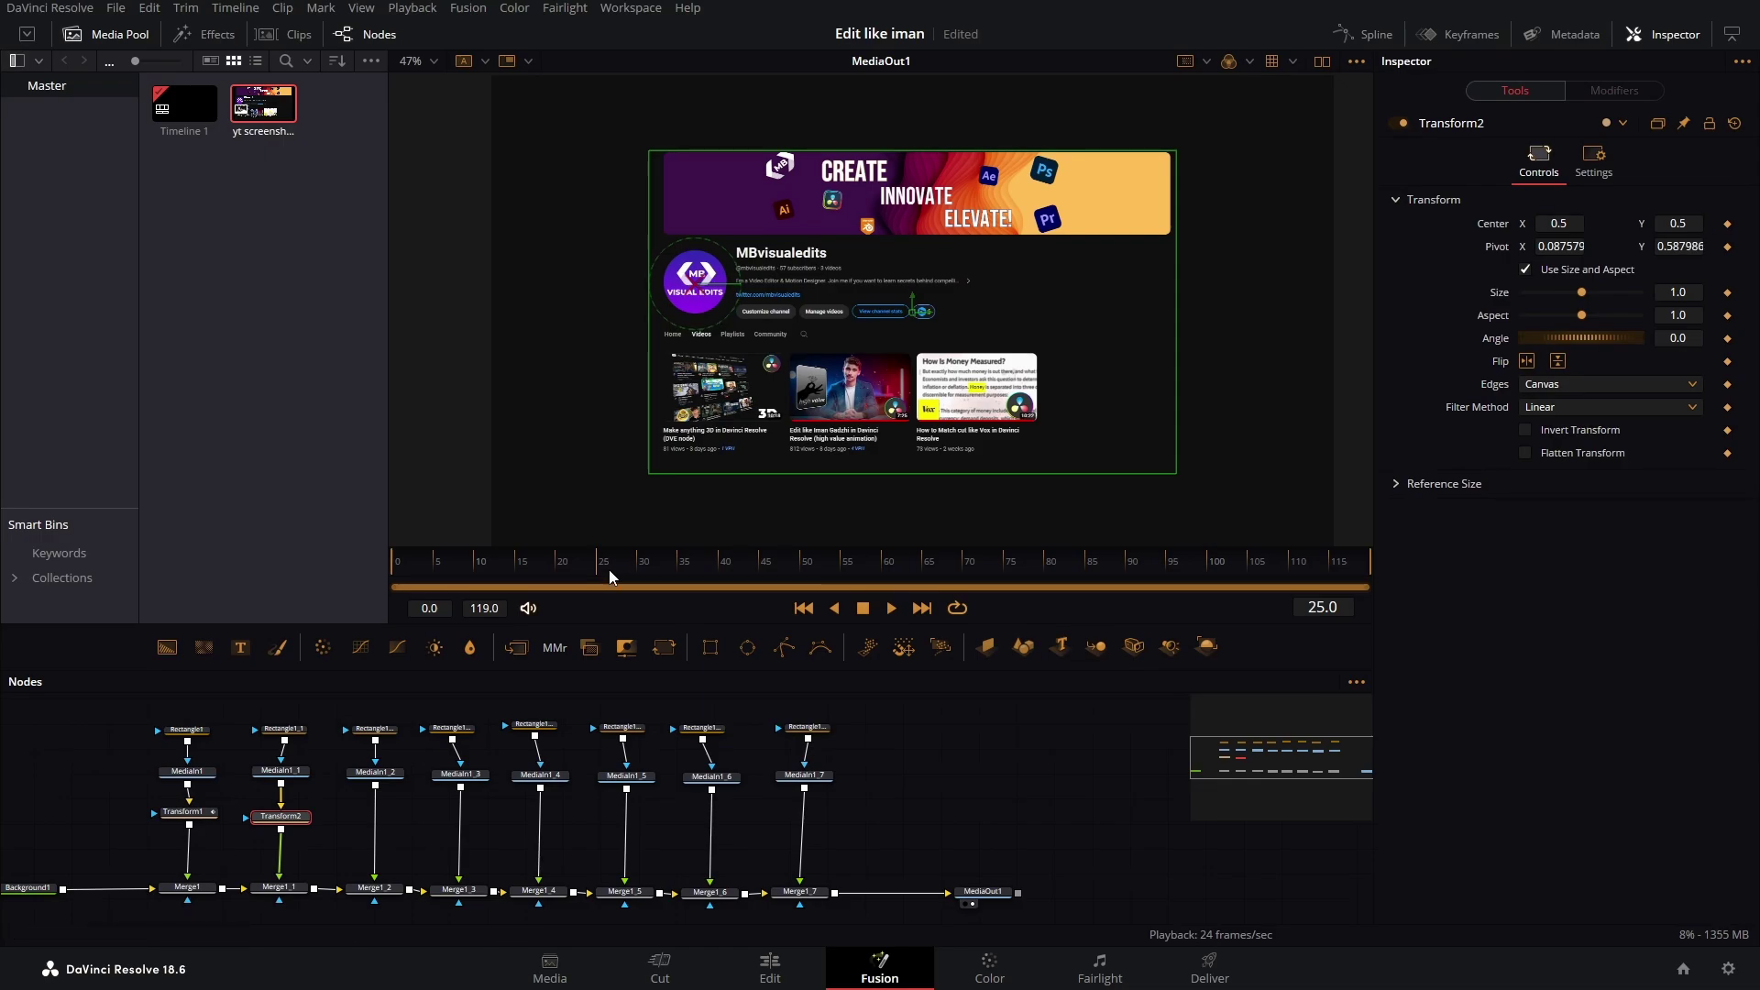
- Keyframe Size from 0 at frame 0 to 1.0 at frame 25, then preview the growth
left_click(1728, 293)
left_click_drag(576, 559, 377, 575)
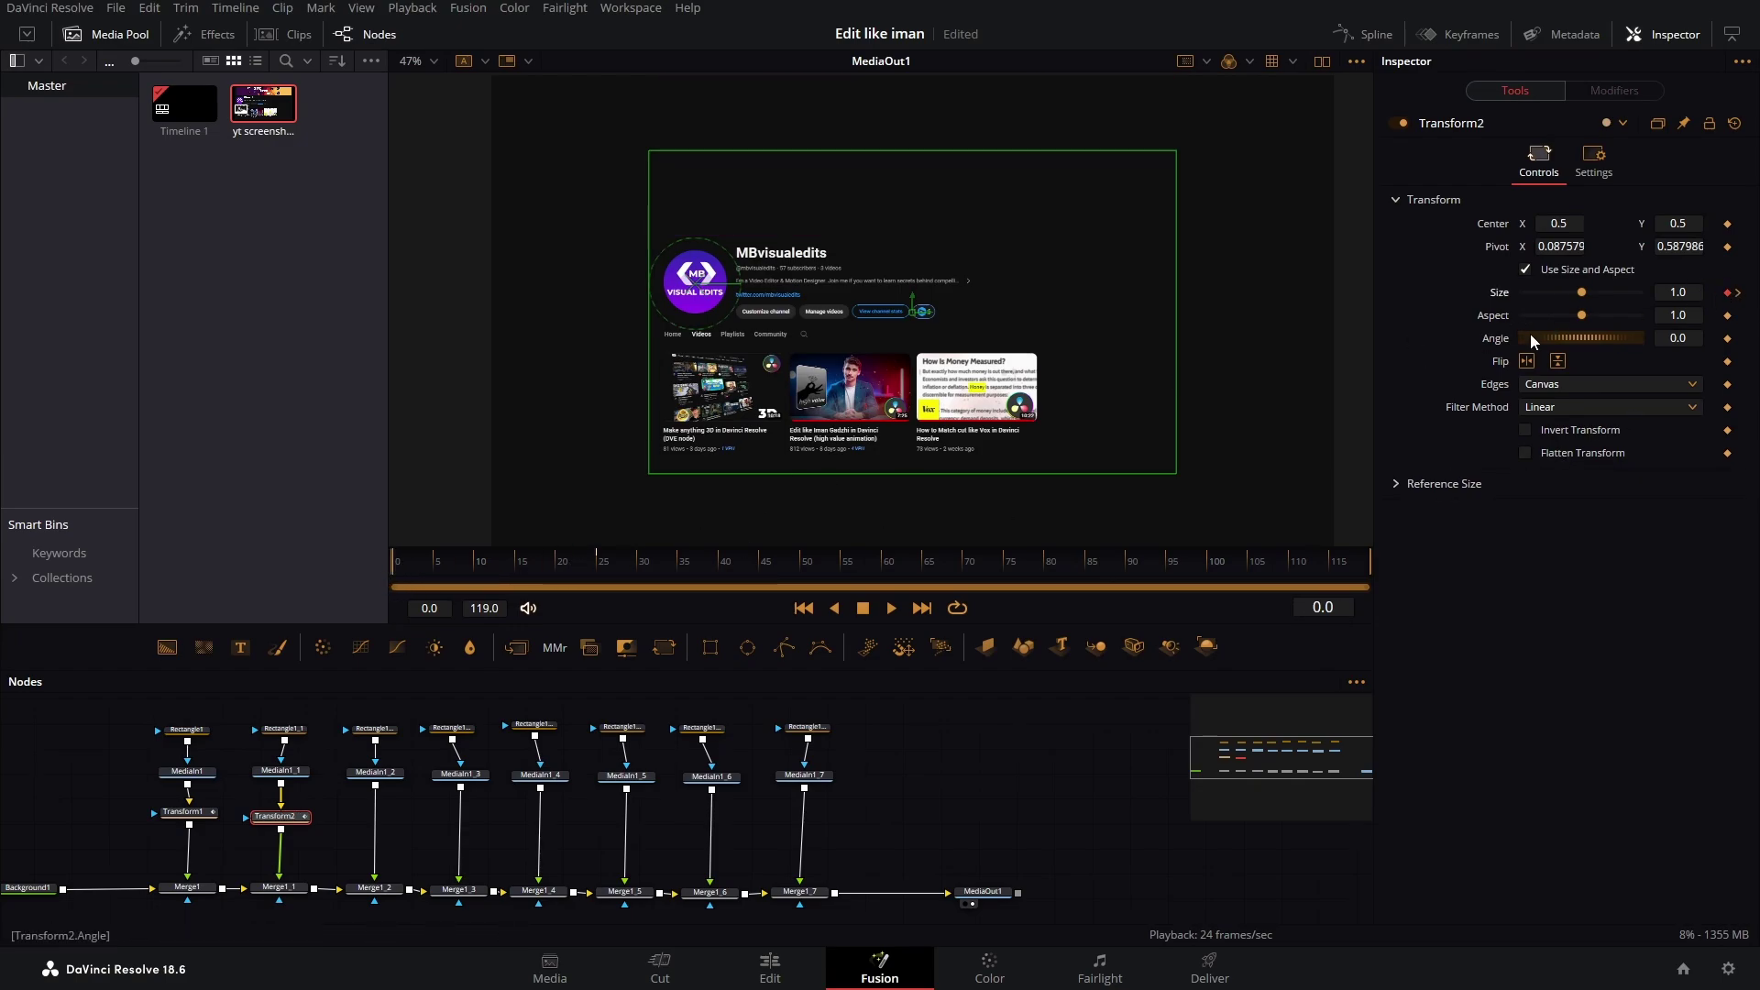
left_click_drag(1582, 293, 1506, 309)
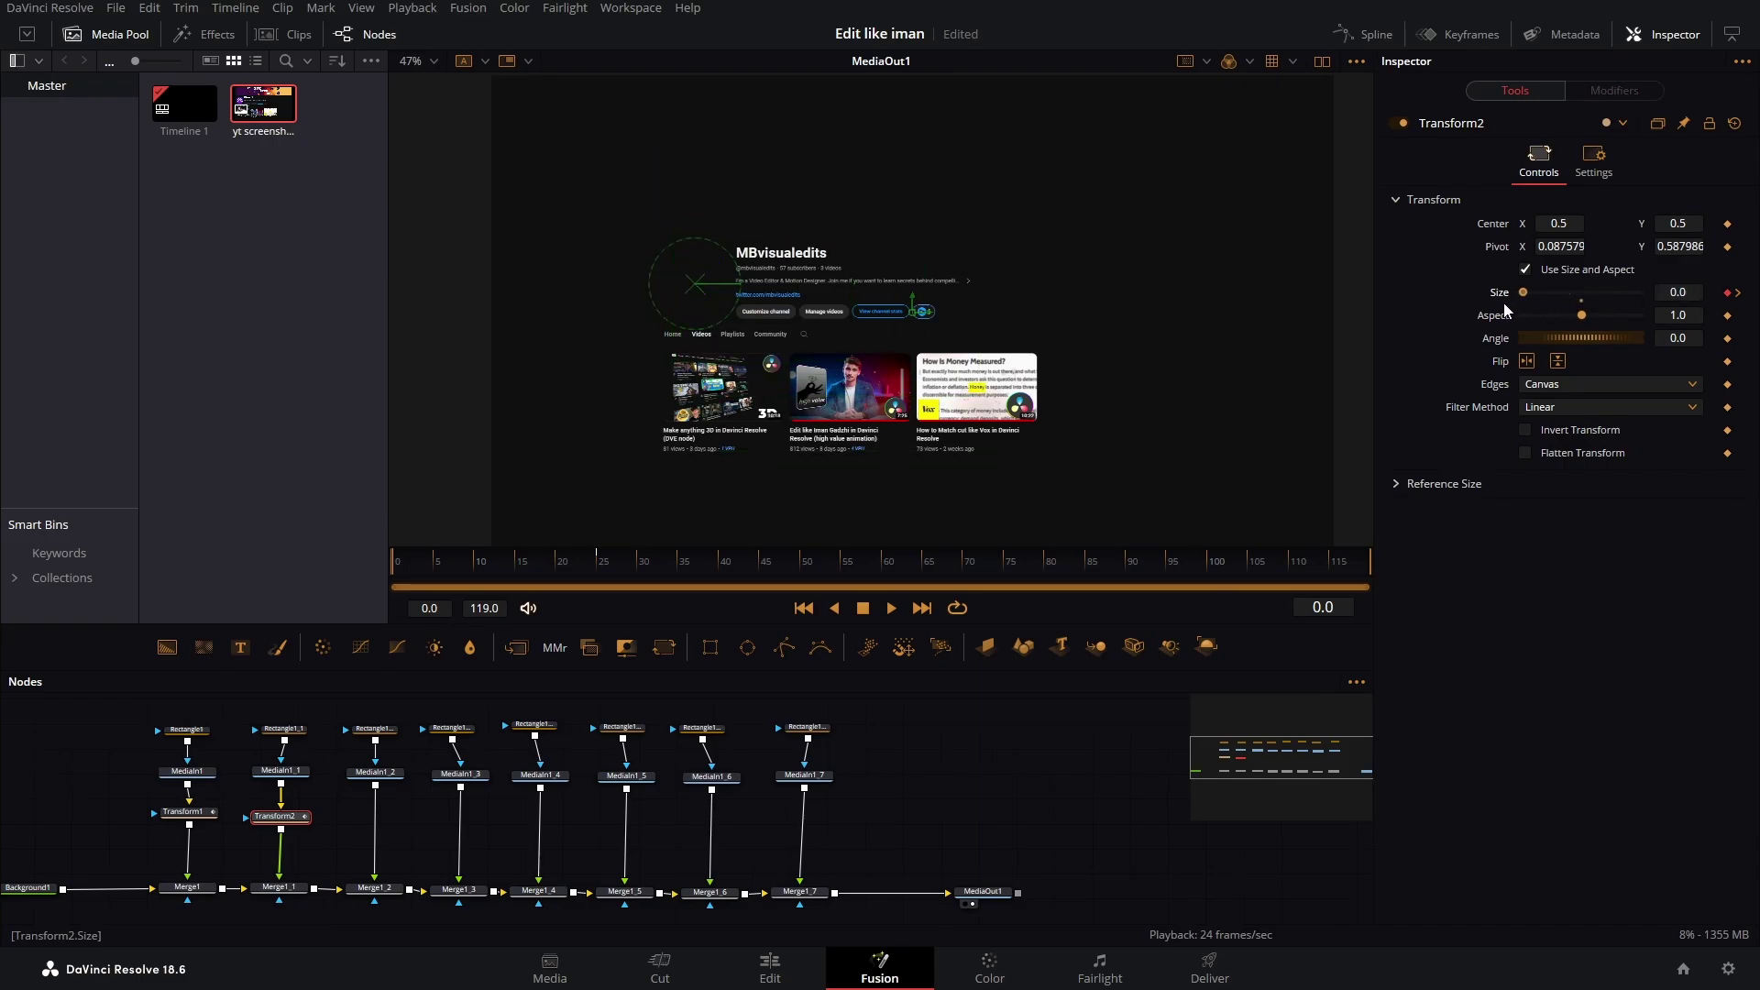
key("space")
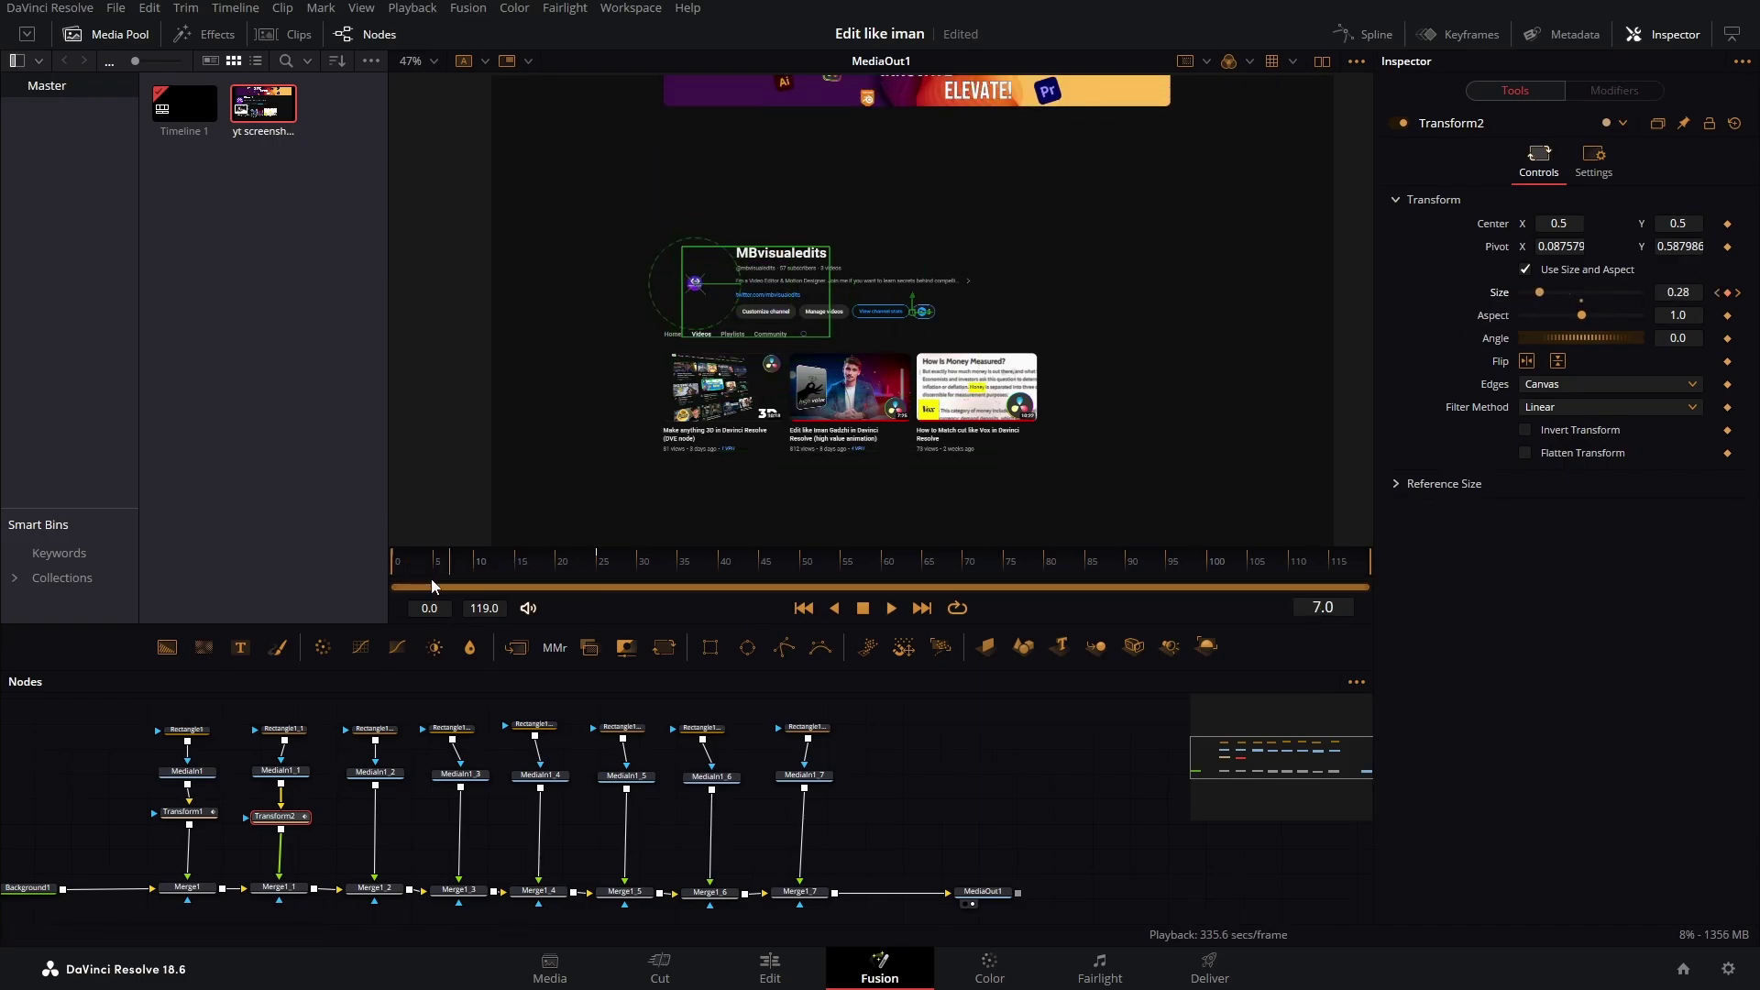
key("space")
left_click_drag(658, 585, 598, 568)
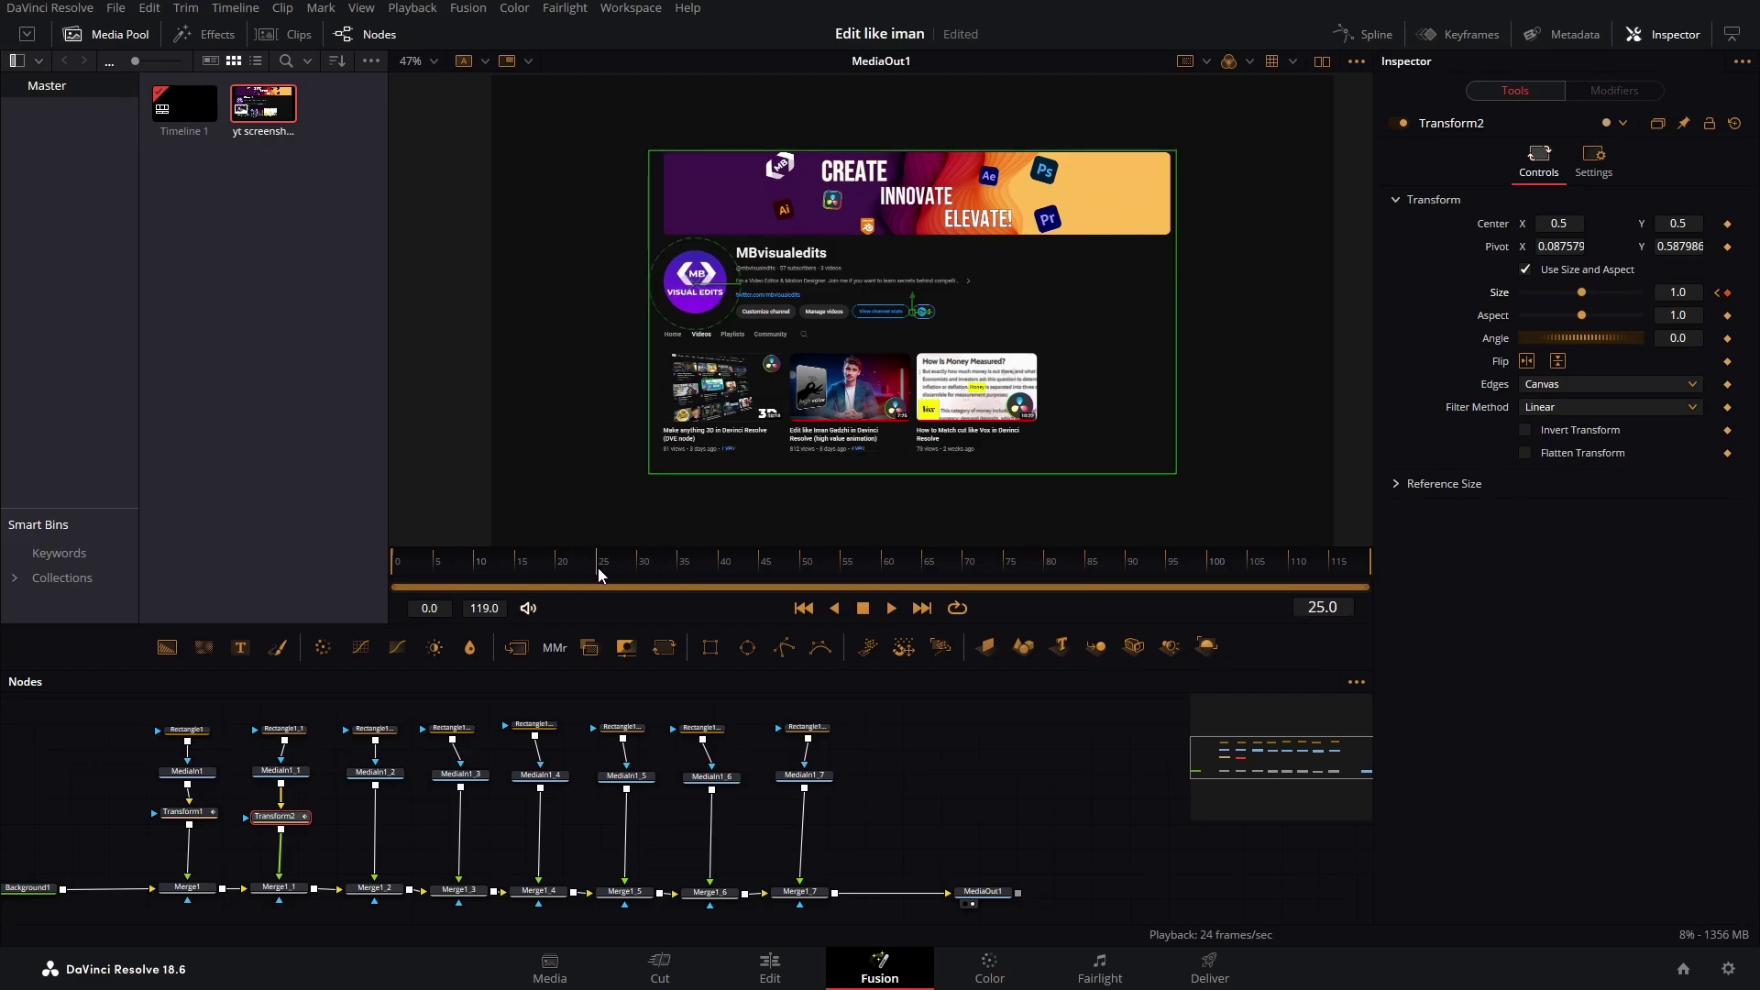
- Add a Transform after MediaIn1_2 and shift its pivot to the left
left_click(371, 777)
key("shift+space")
type("trans")
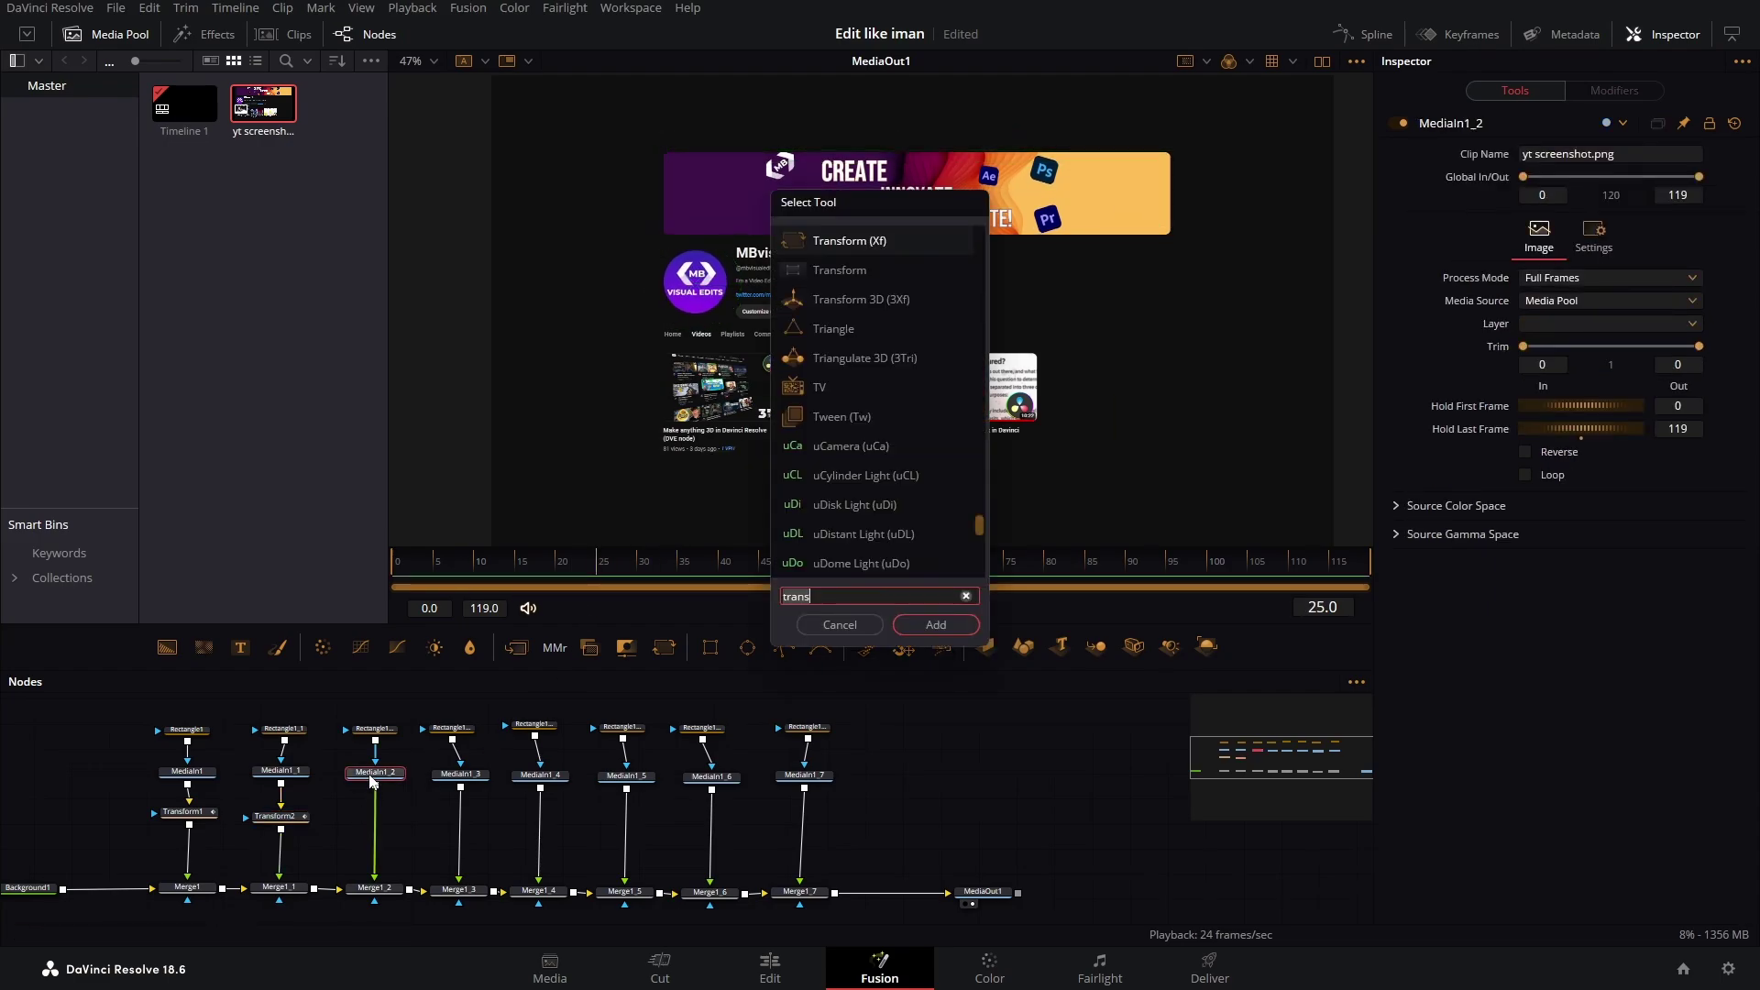
key("Return")
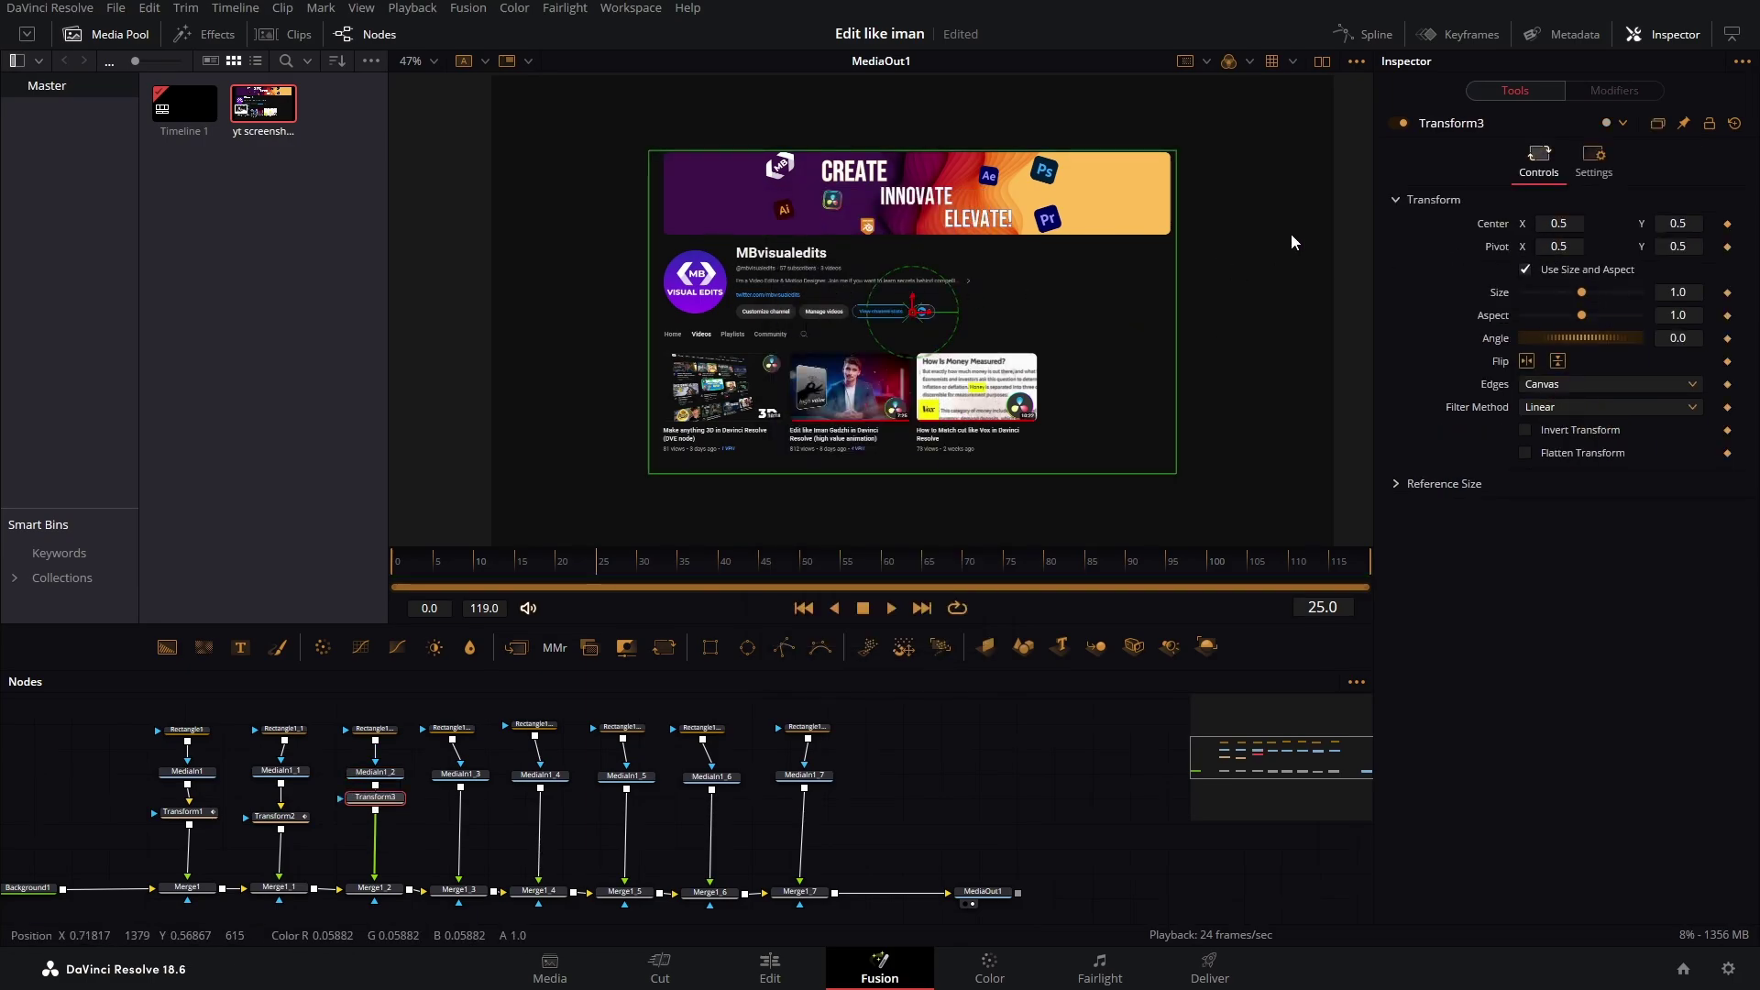
left_click_drag(912, 312, 790, 277)
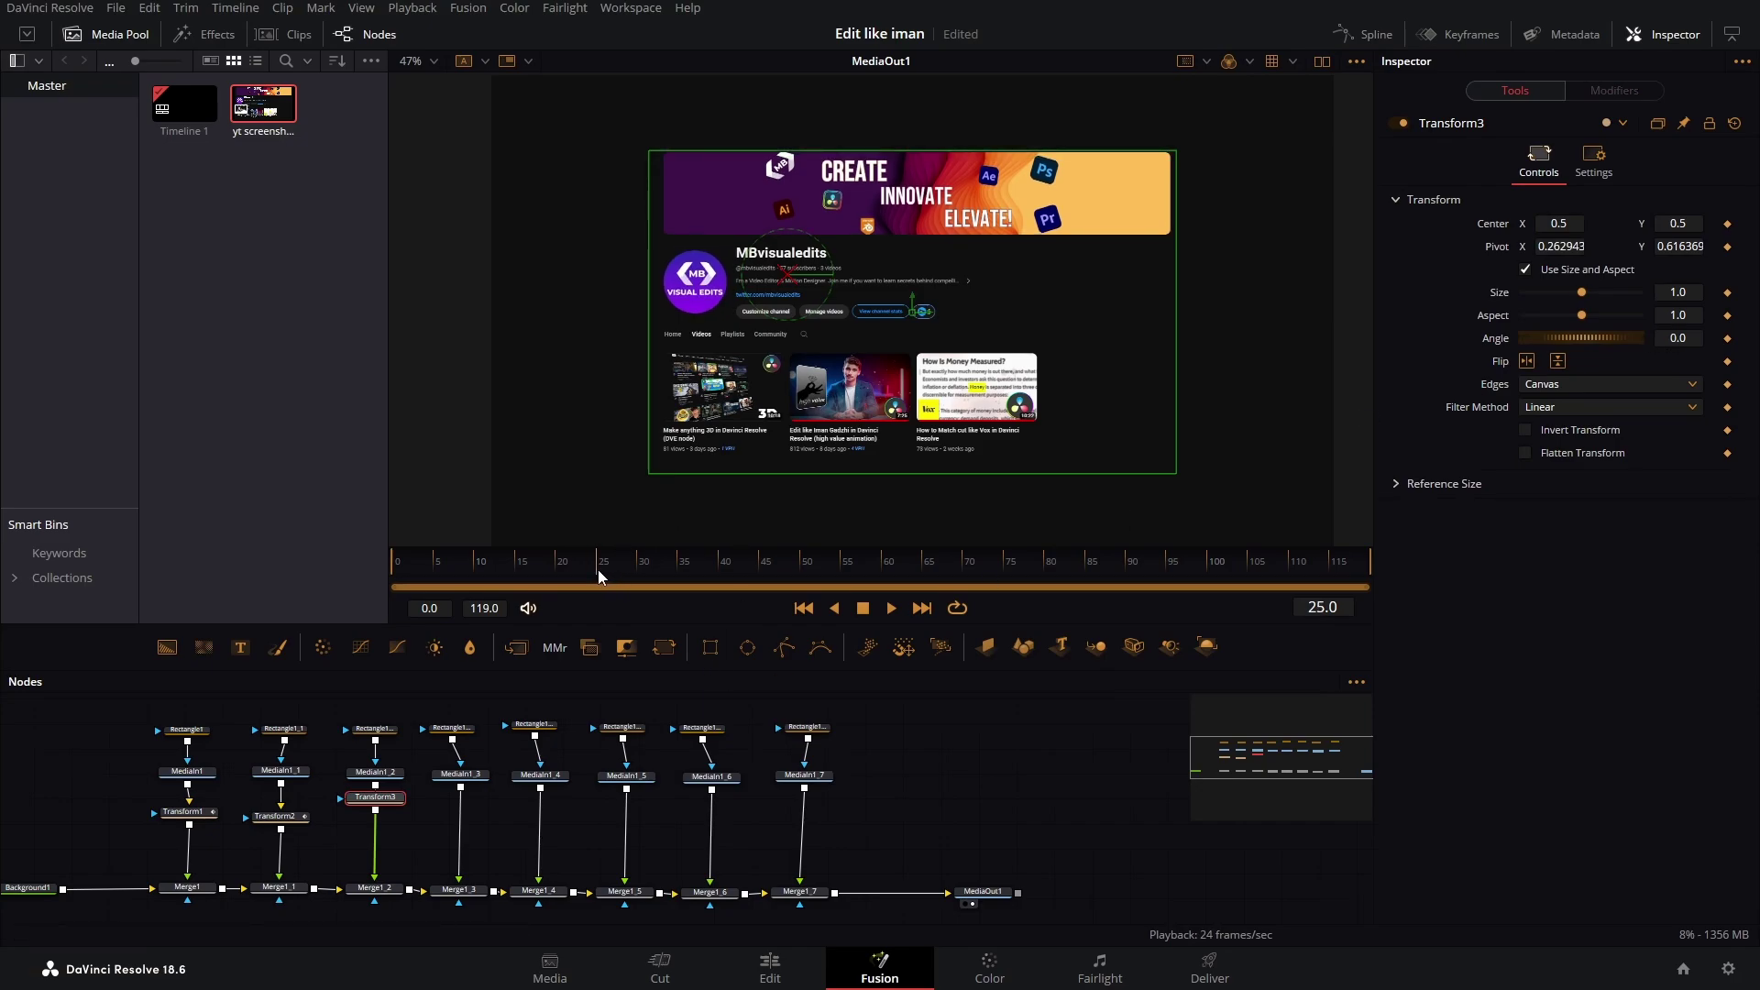
- Keyframe Center at frame 25 and push the layer off-frame right at frame 0, then preview
left_click(1727, 229)
left_click_drag(532, 564, 380, 573)
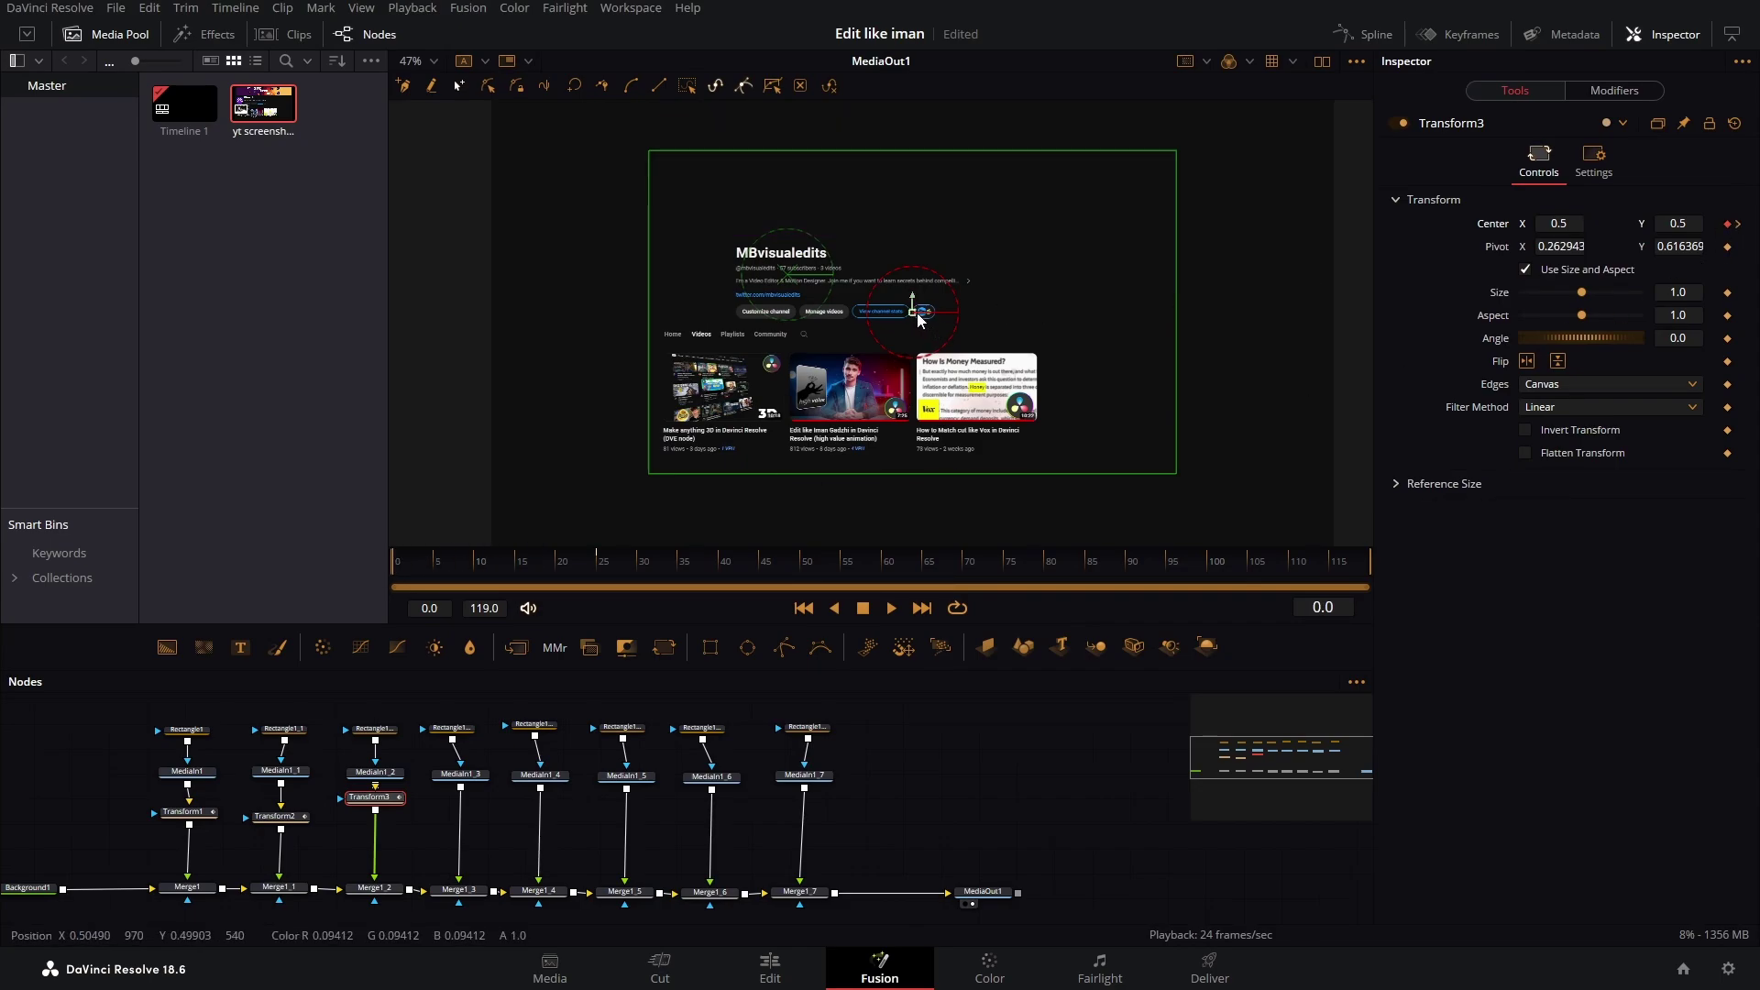
left_click_drag(922, 314, 1531, 325)
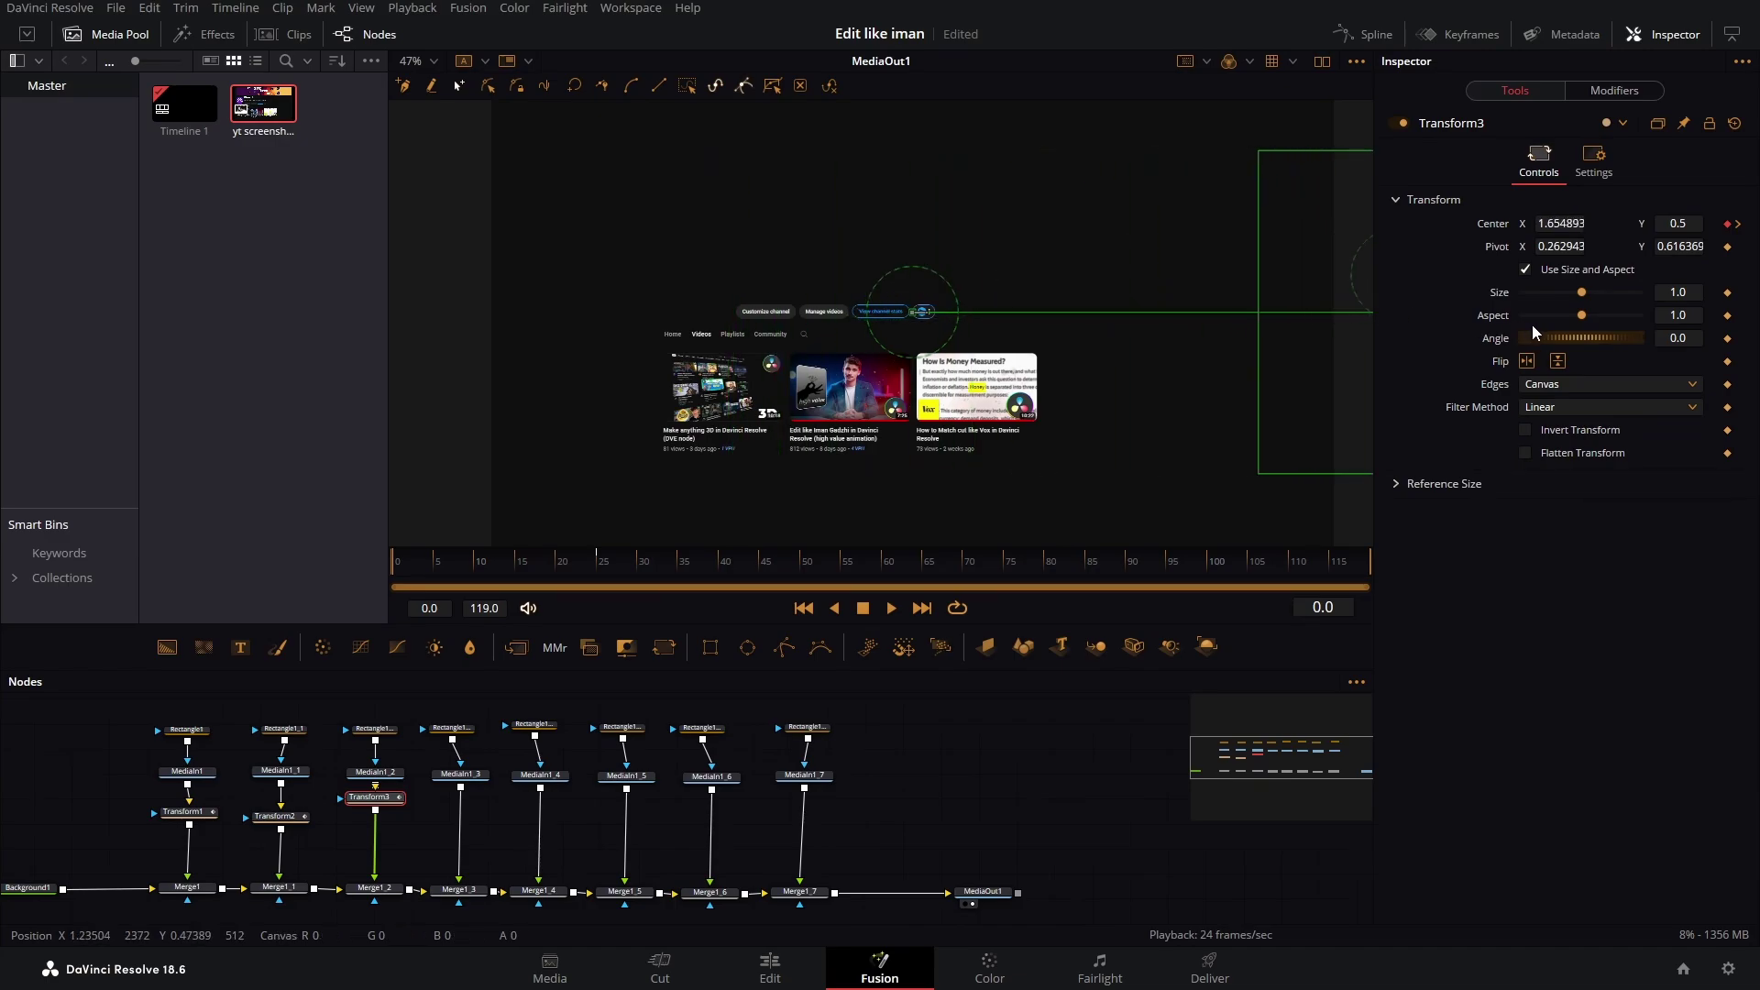
left_click_drag(497, 565, 603, 568)
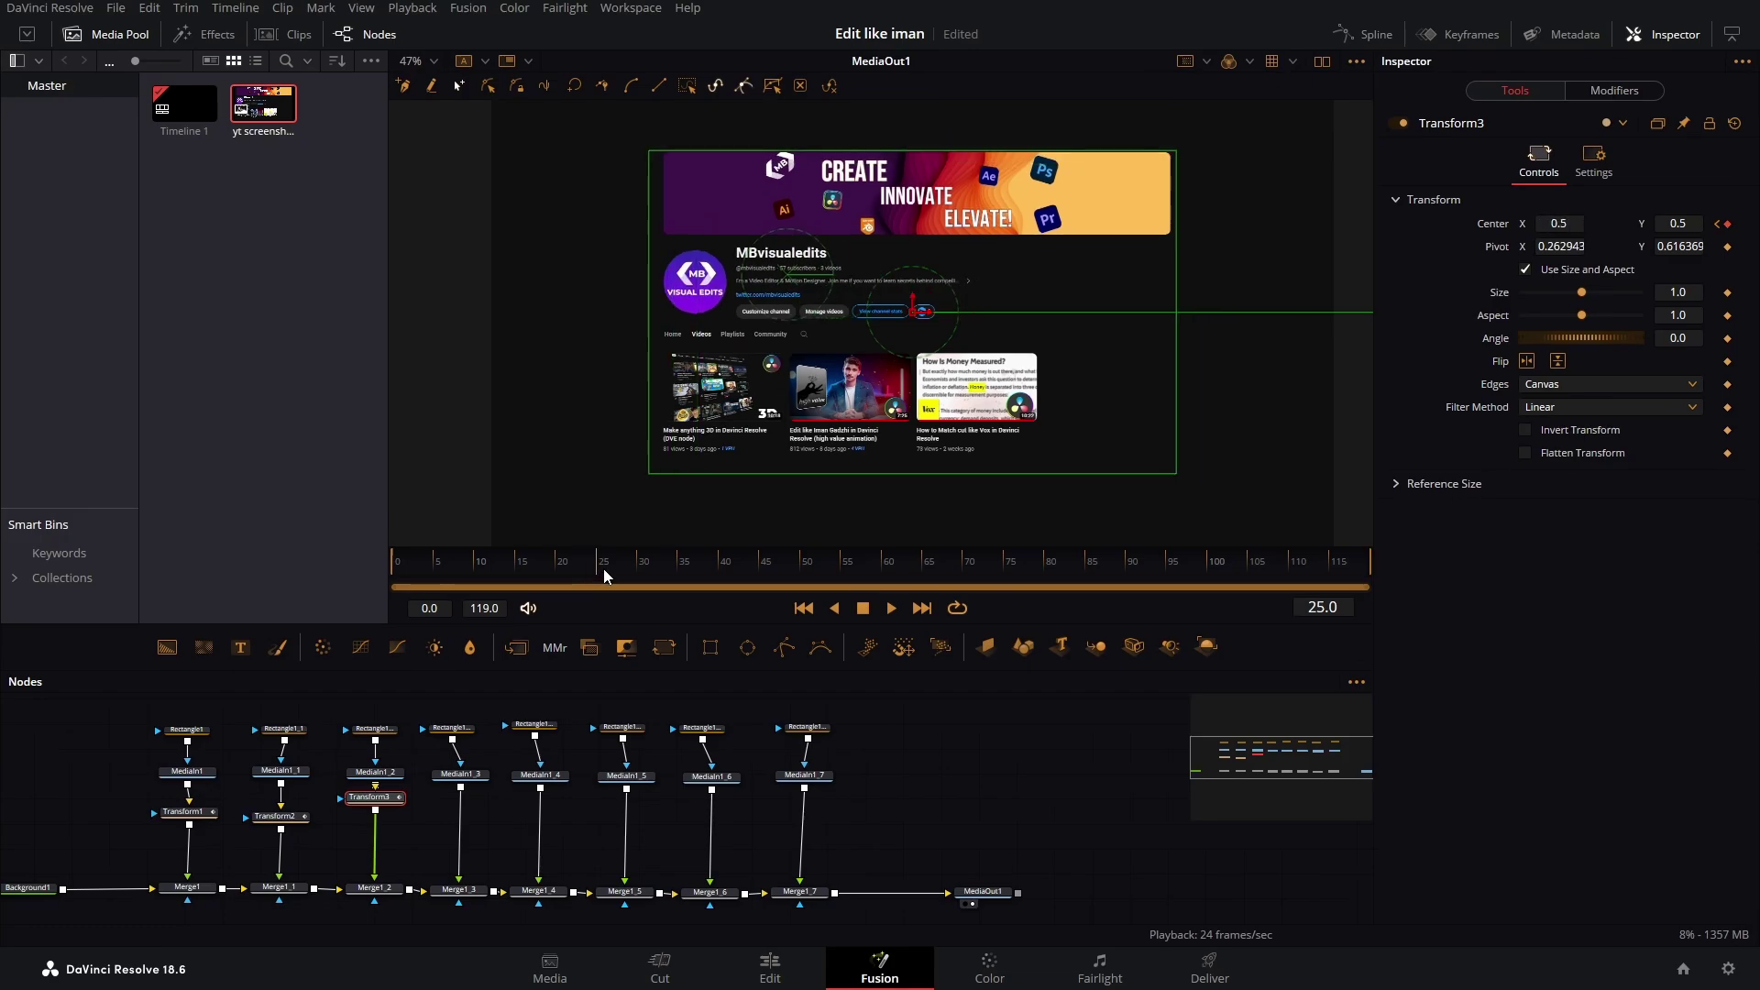
left_click(467, 780)
- Add a Transform node after MediaIn1_3 and save the project
key("shift+space")
type("trans")
key("Return")
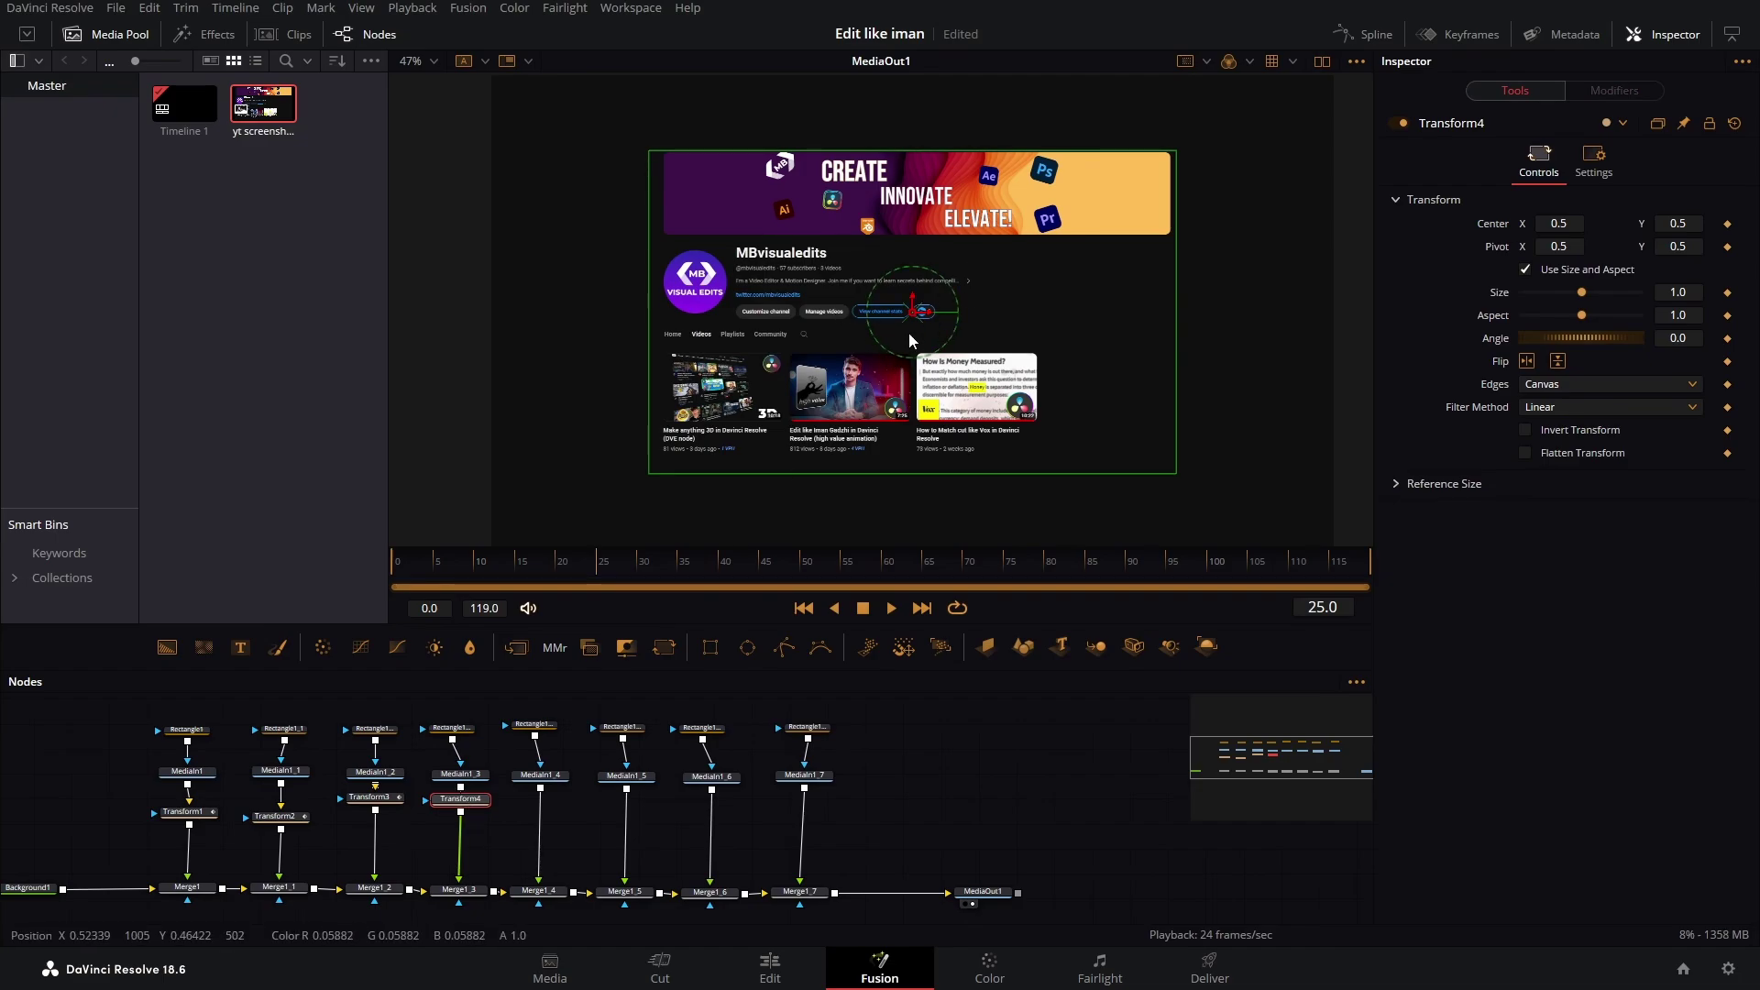
key("ctrl+s")
- Shift the pivot and shrink the layer to Size 0 at frame 0, growing to full by frame 25
mouse_move(1558, 246)
left_mouse_down()
mouse_move(1541, 245)
mouse_move(1568, 246)
left_mouse_up()
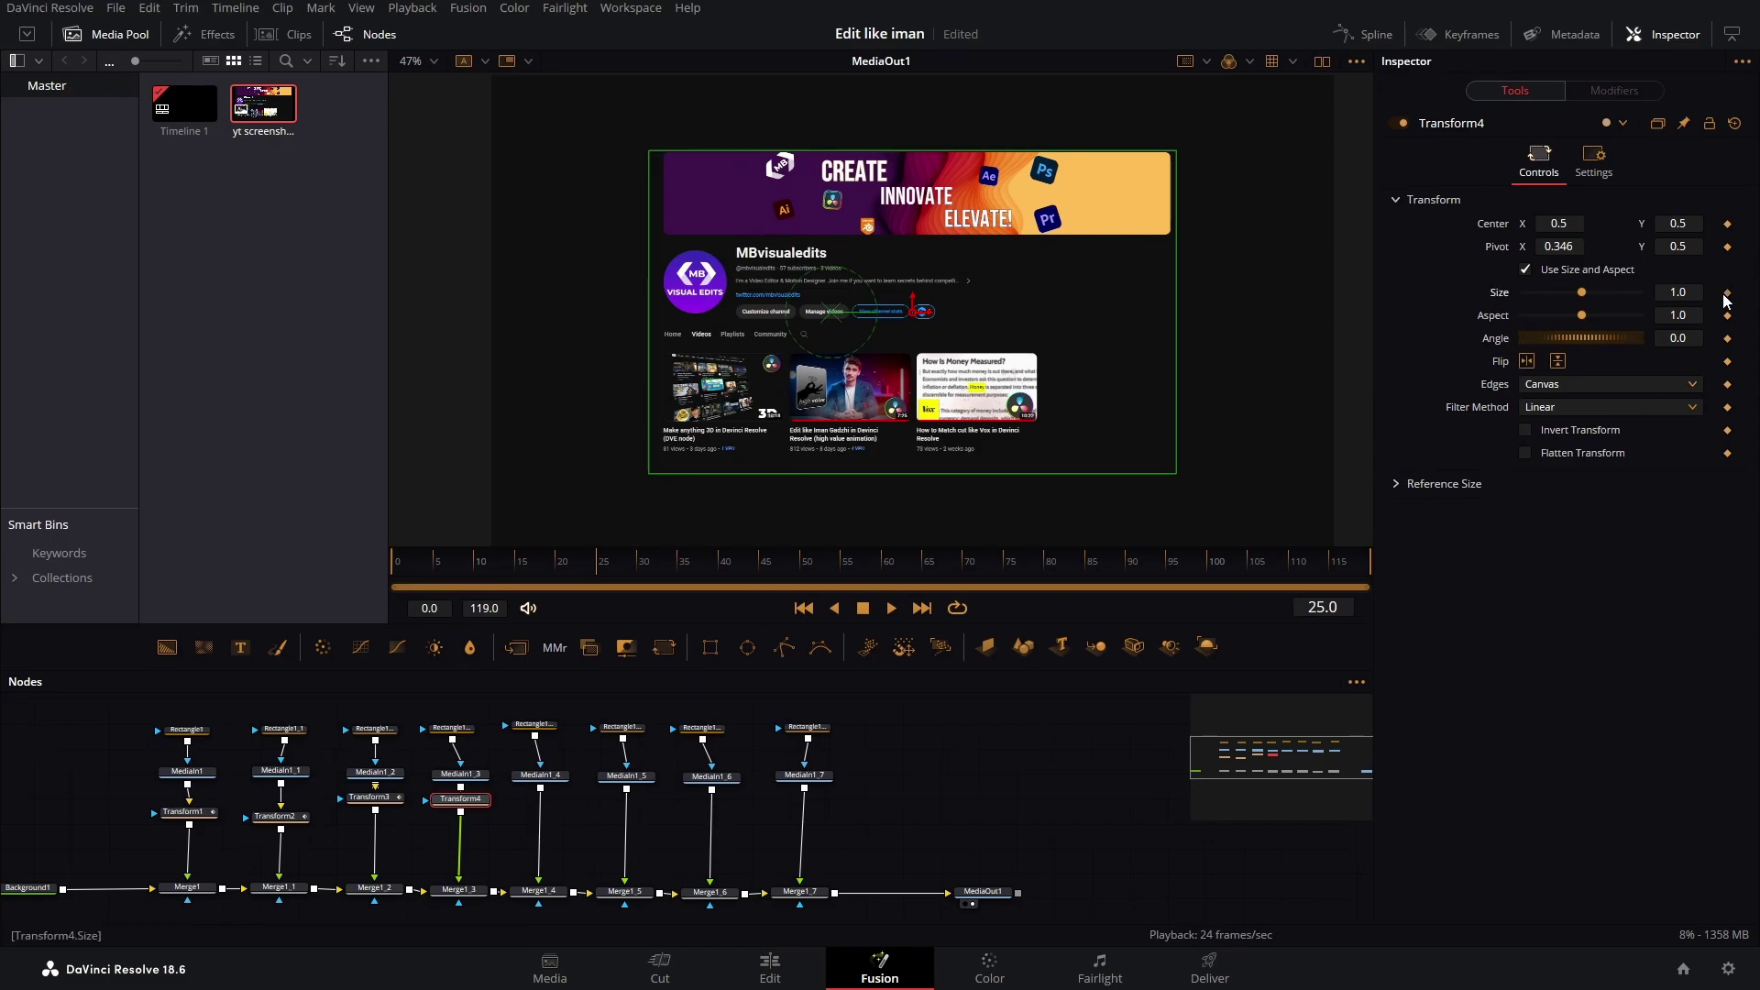
left_click_drag(558, 570, 396, 563)
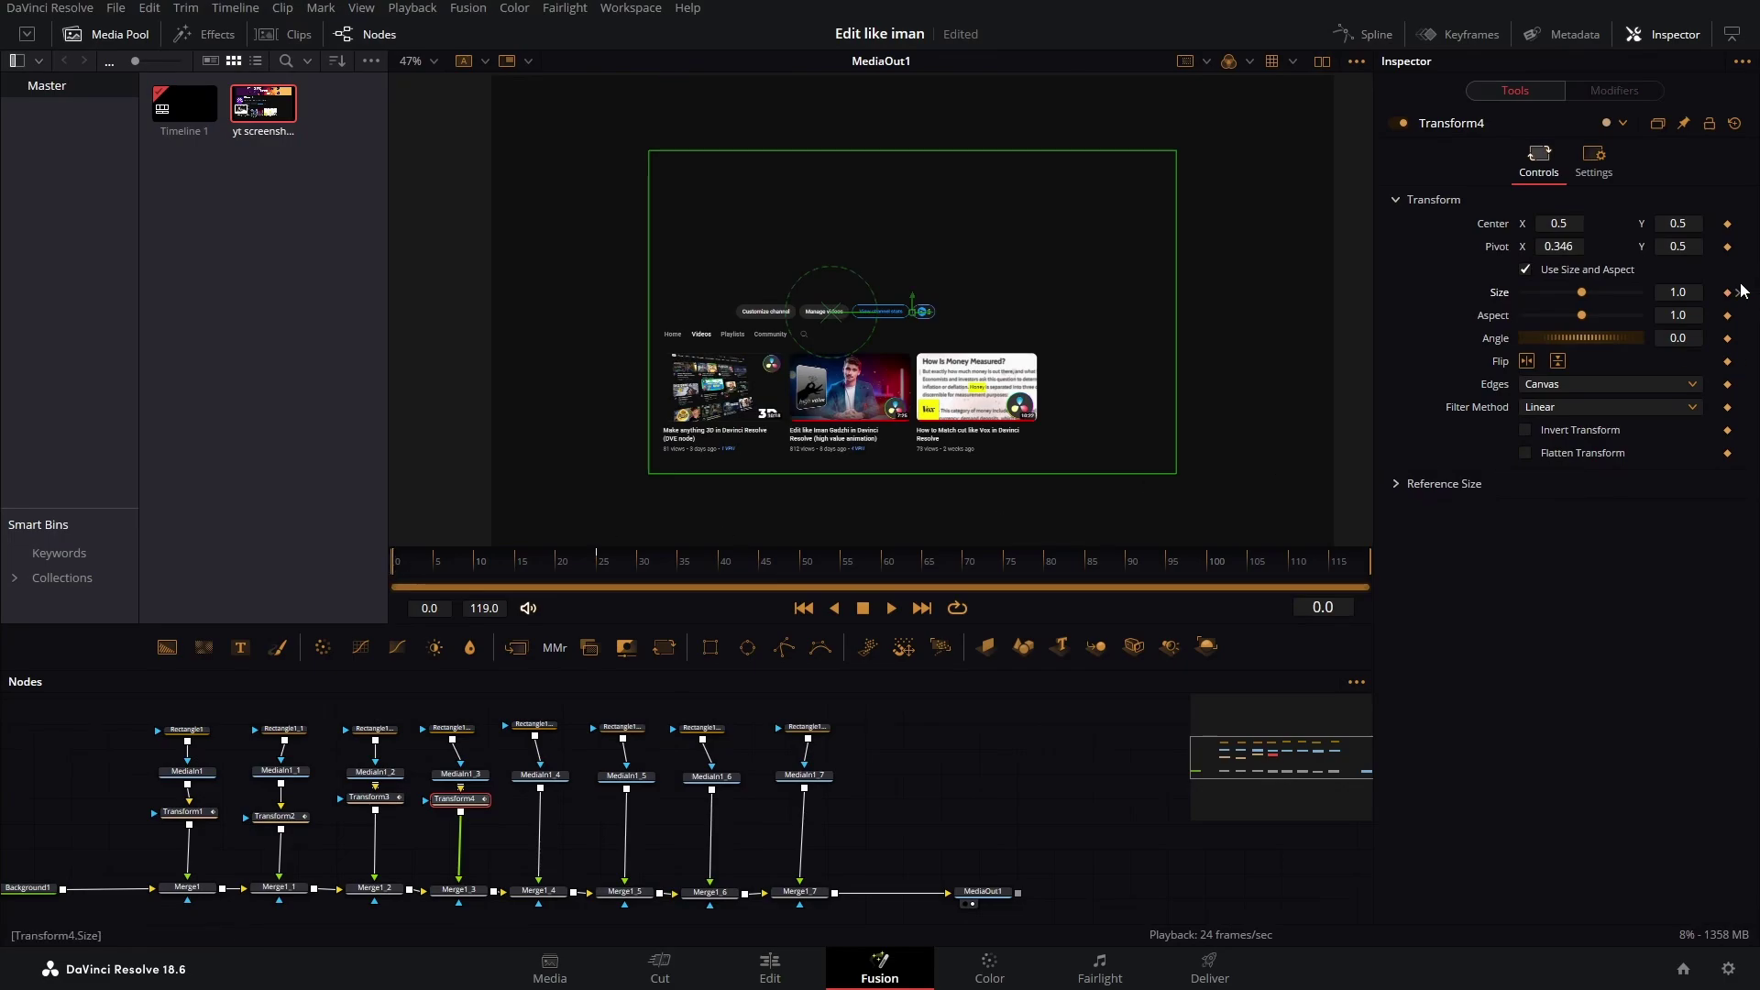
left_click_drag(1580, 294, 1512, 306)
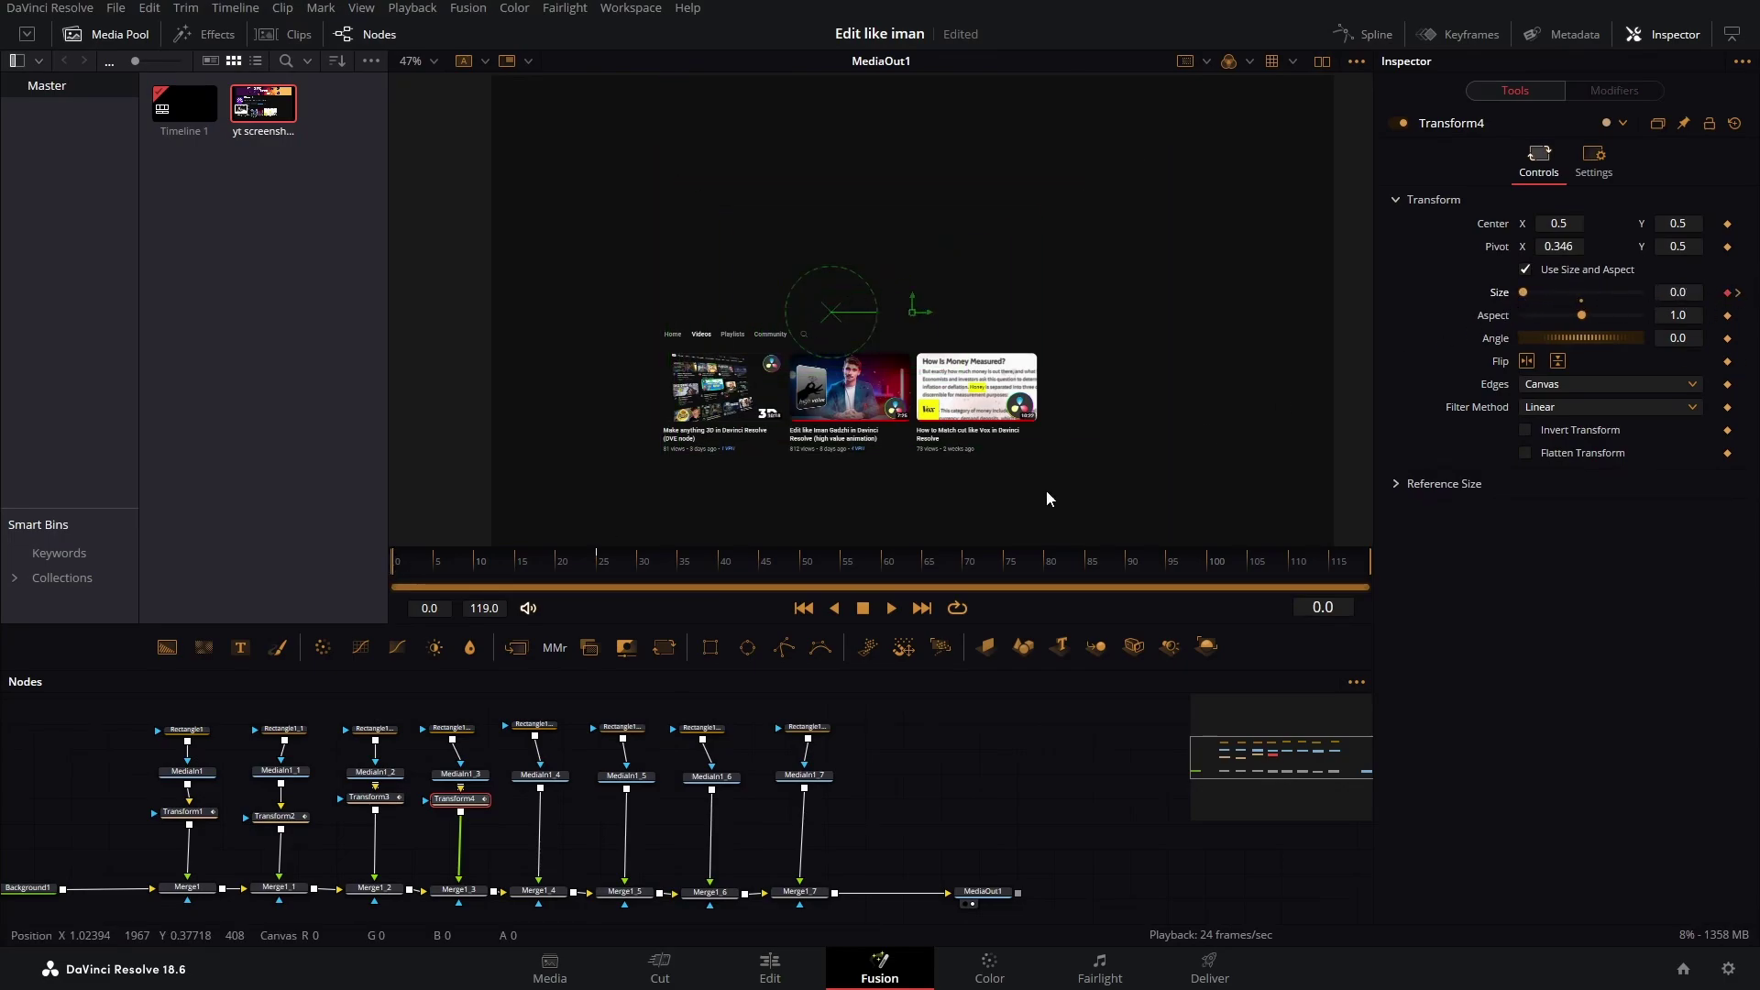
left_click_drag(572, 573, 597, 568)
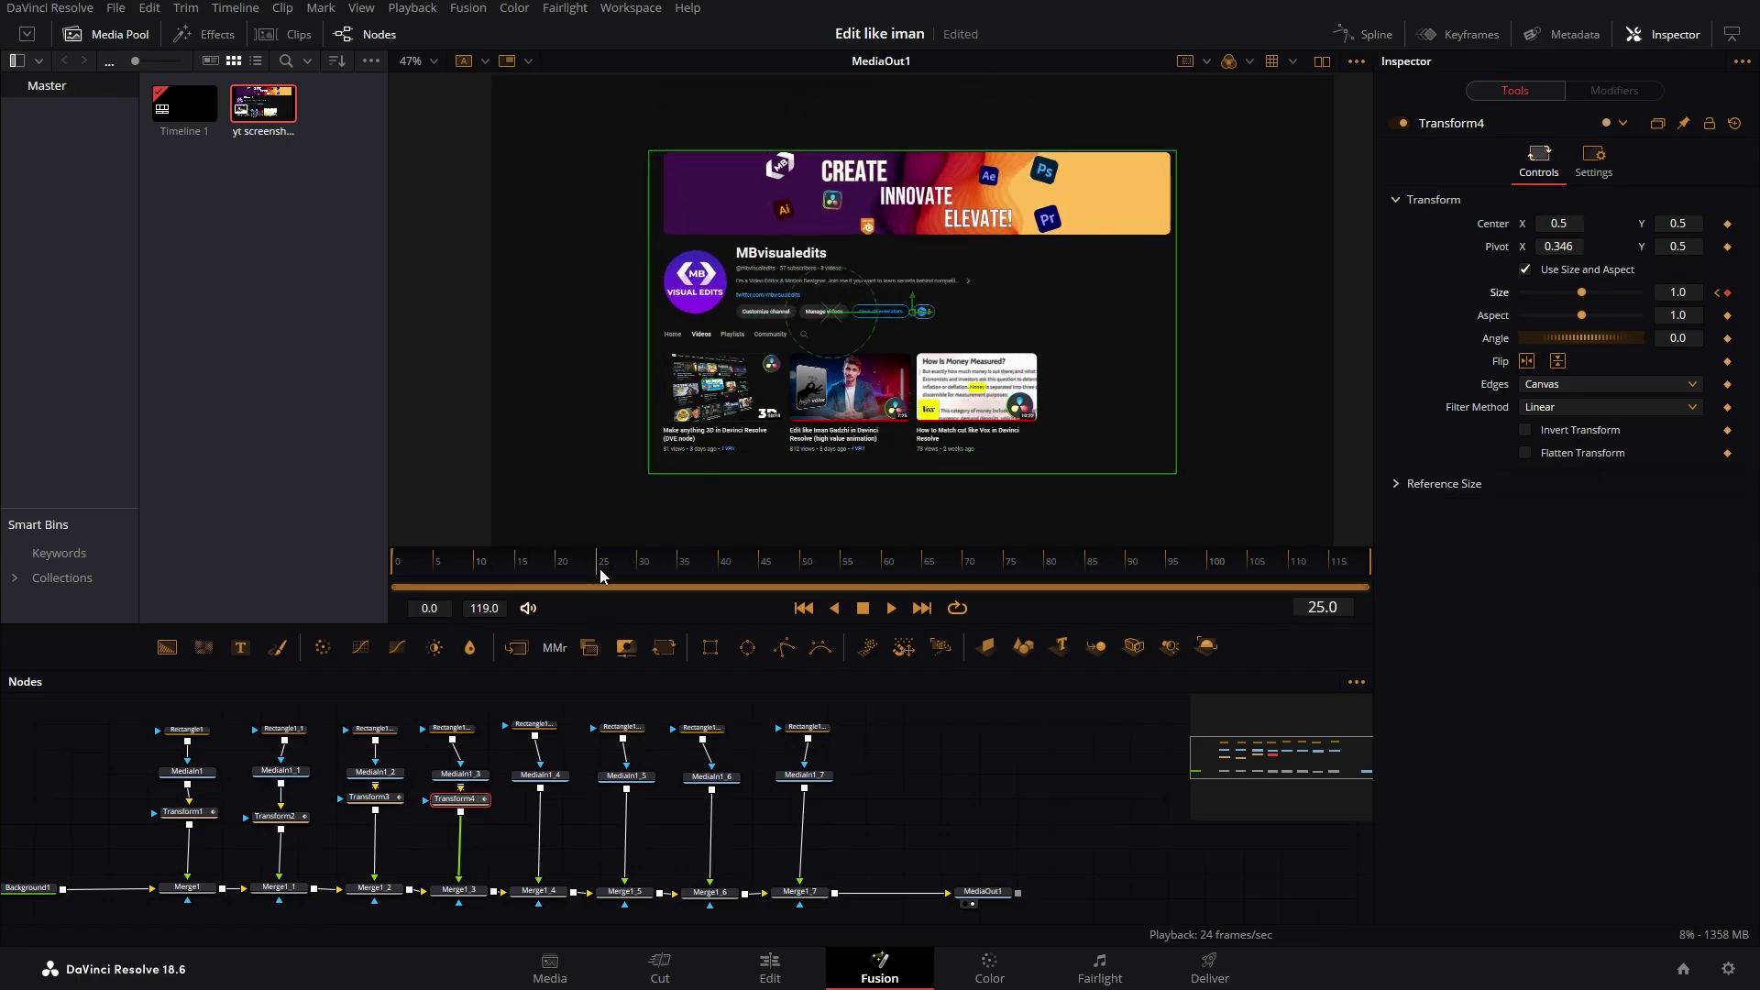
- Add a Transform node after MediaIn1_4
left_click(549, 775)
key("shift+space")
type("transform")
key("Return")
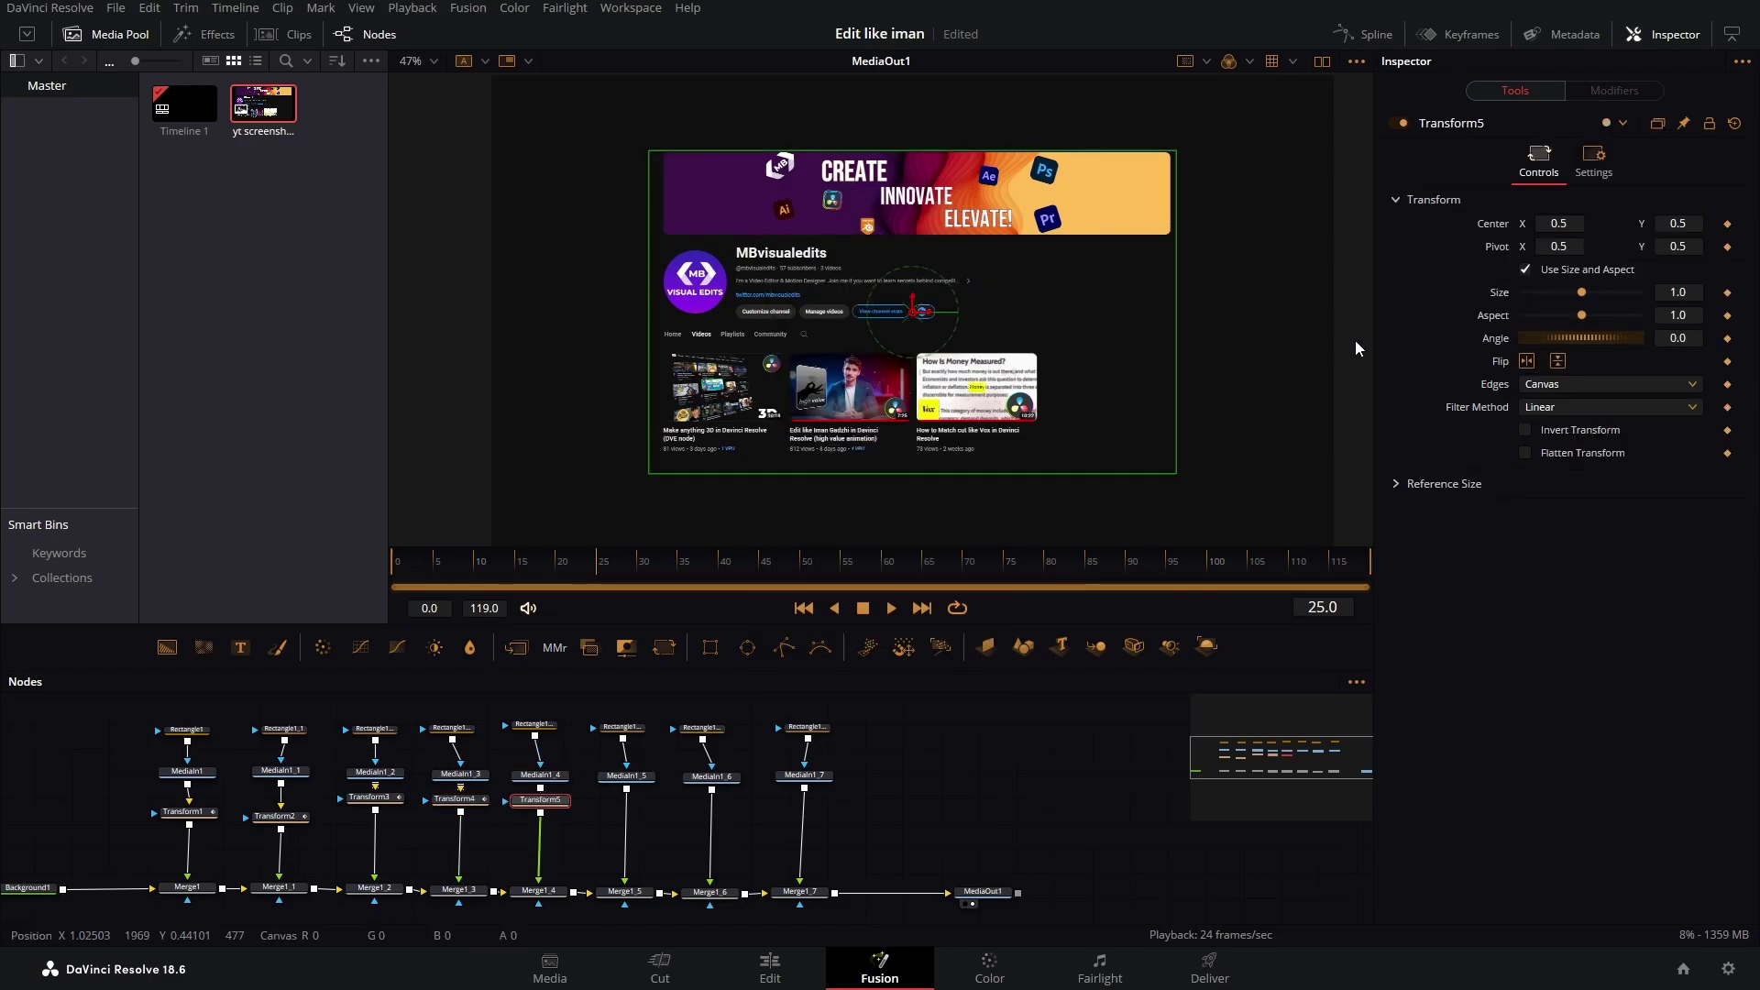
- Keyframe Center at frame 25 and set Center X to -0.314 at frame 0, then preview
left_click(1728, 224)
left_click_drag(596, 569, 337, 563)
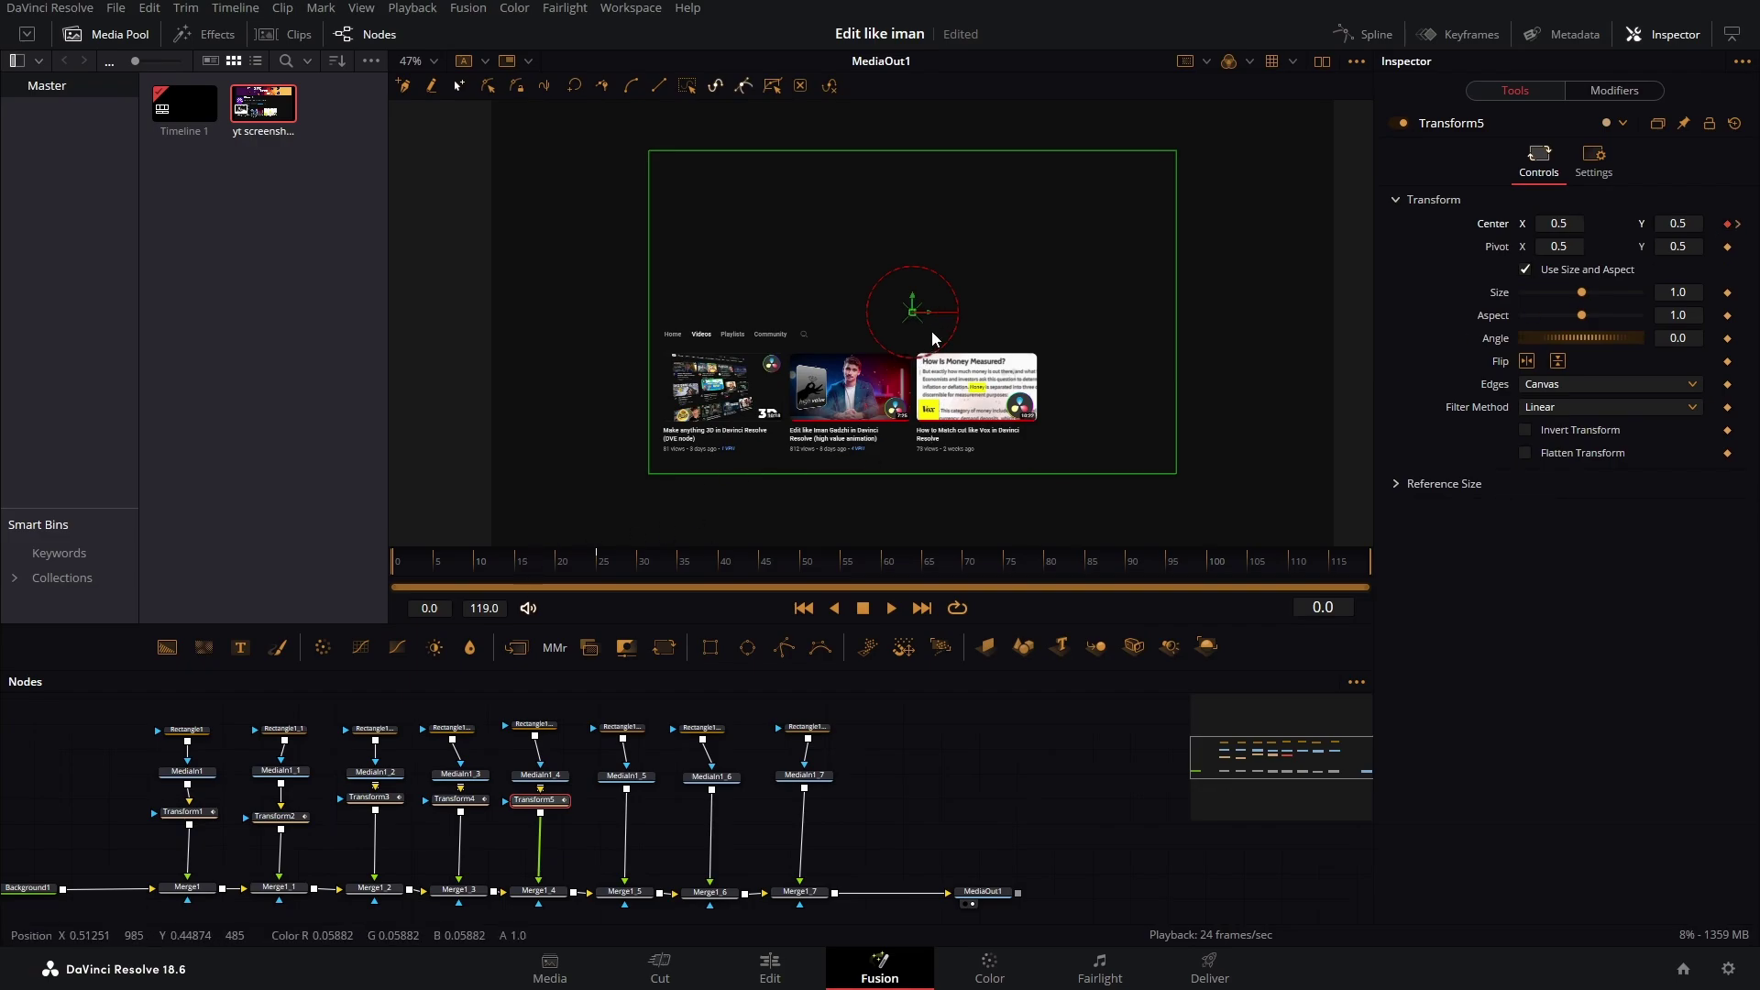
left_click_drag(1569, 223, 1475, 226)
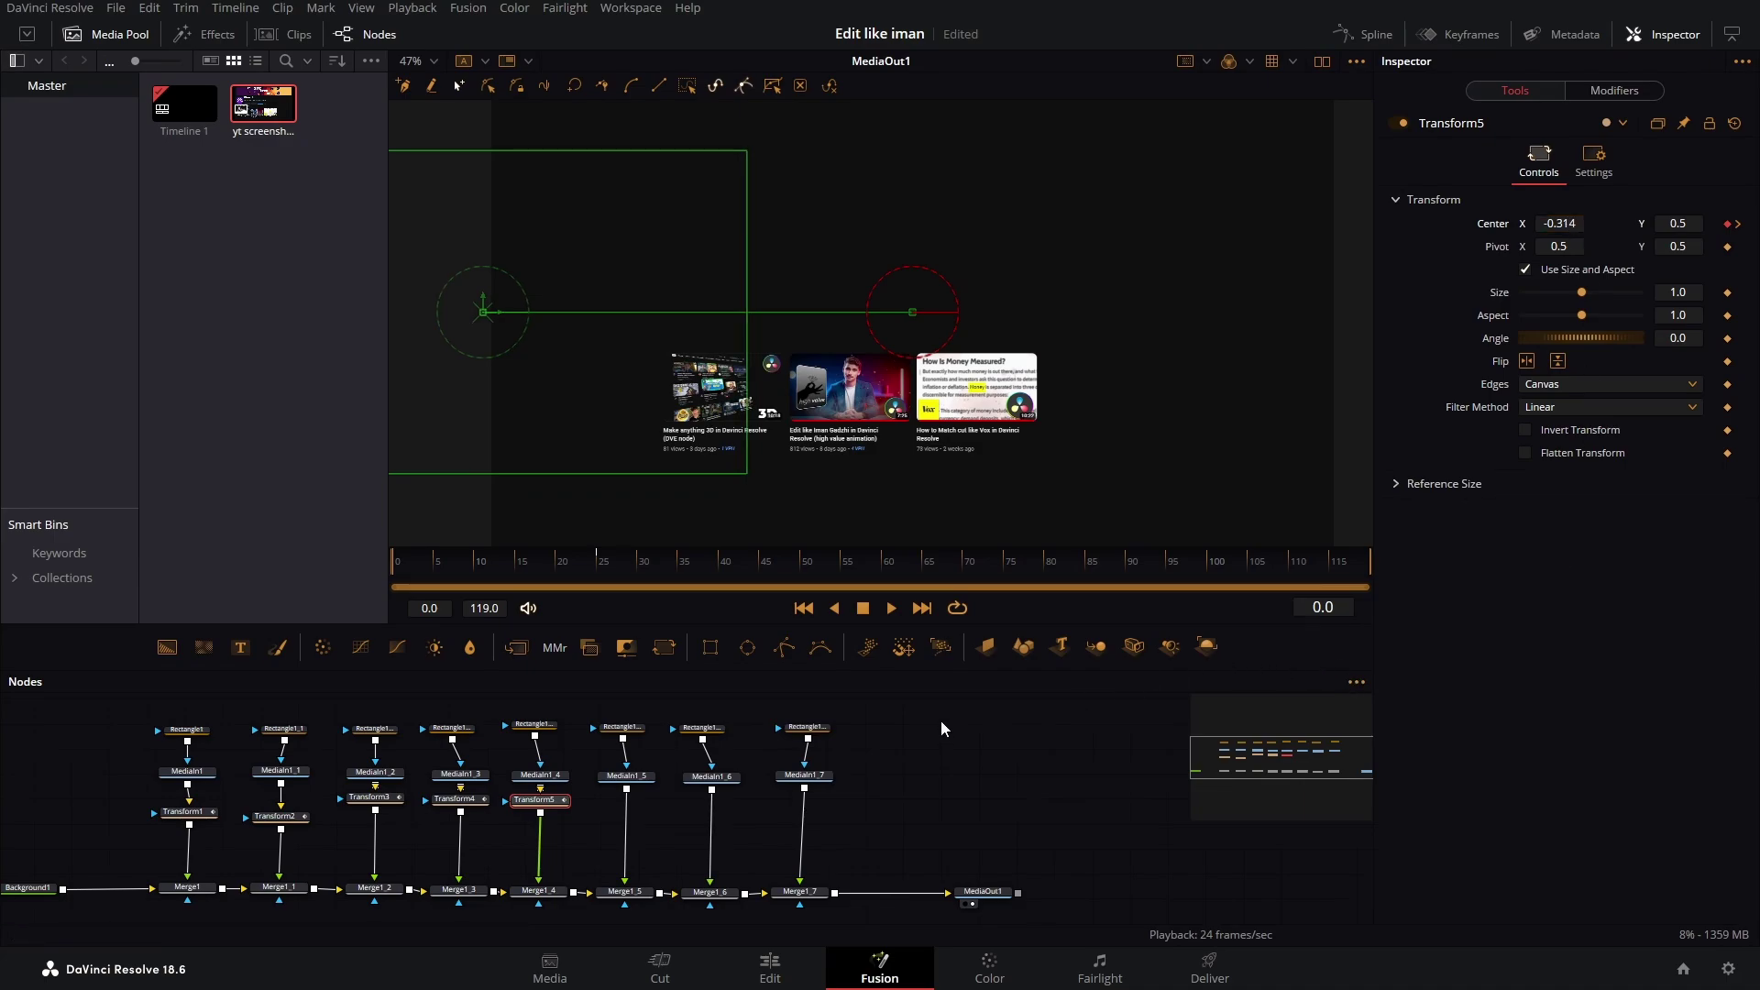
left_click_drag(407, 568, 596, 578)
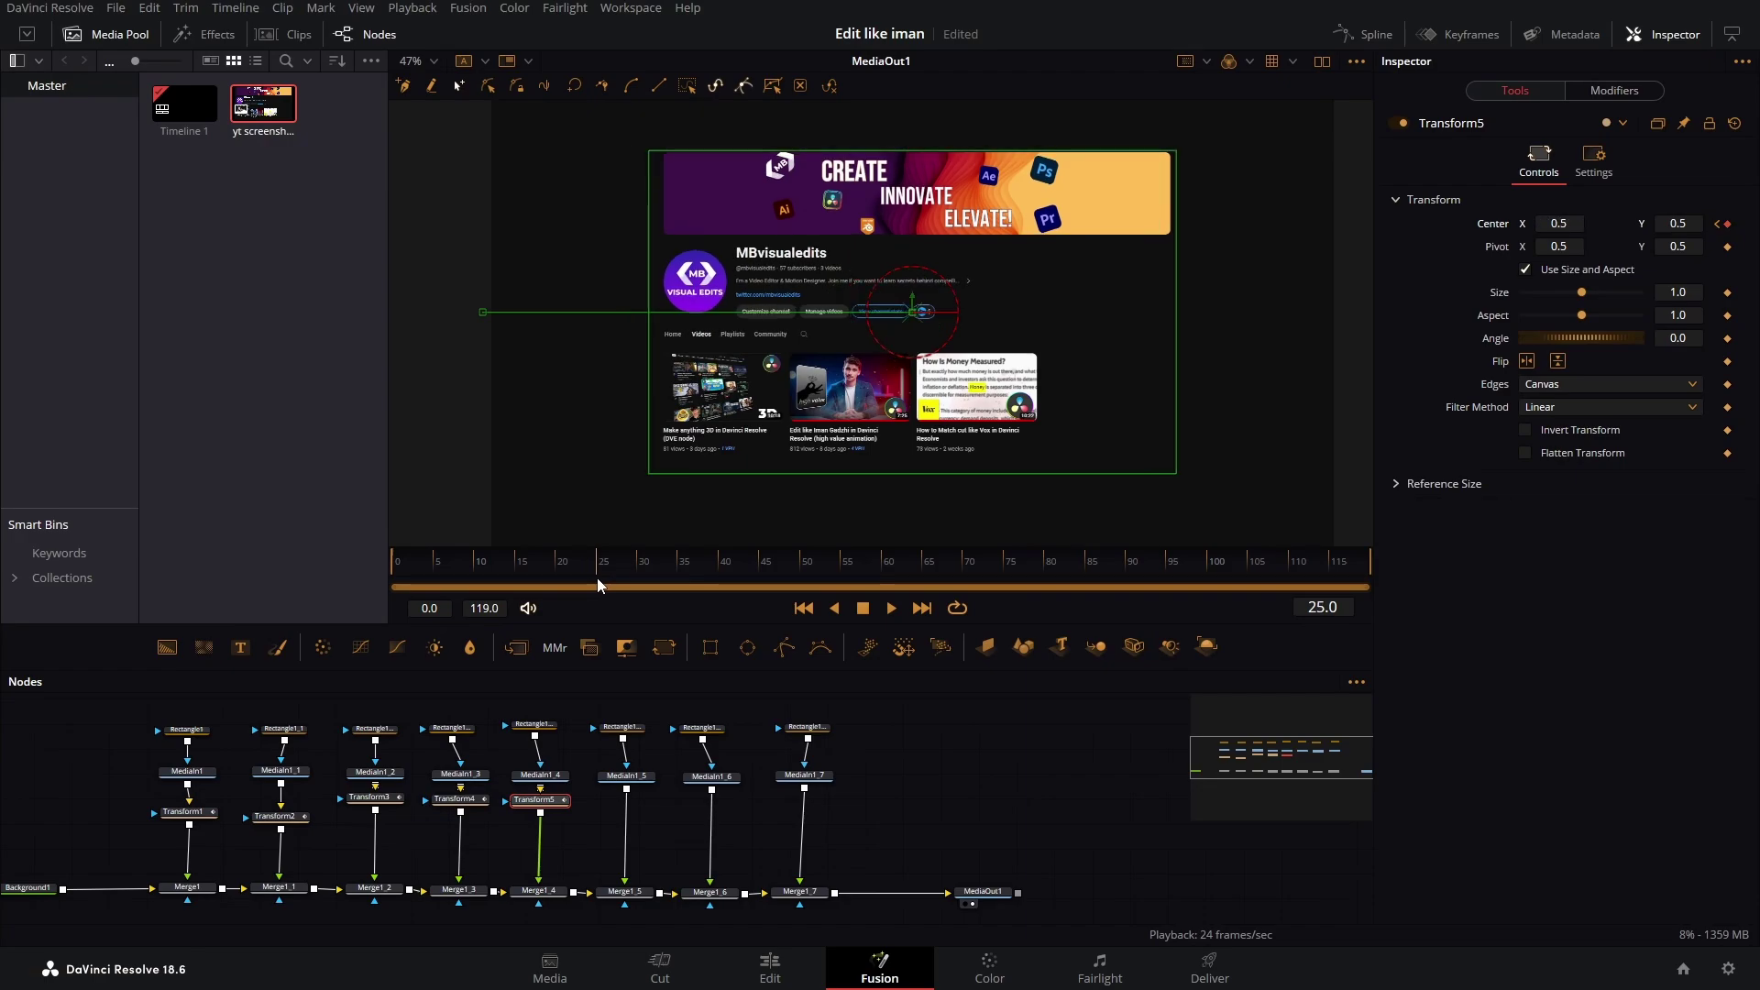
- Add a Transform node after MediaIn1_5
left_click(627, 778)
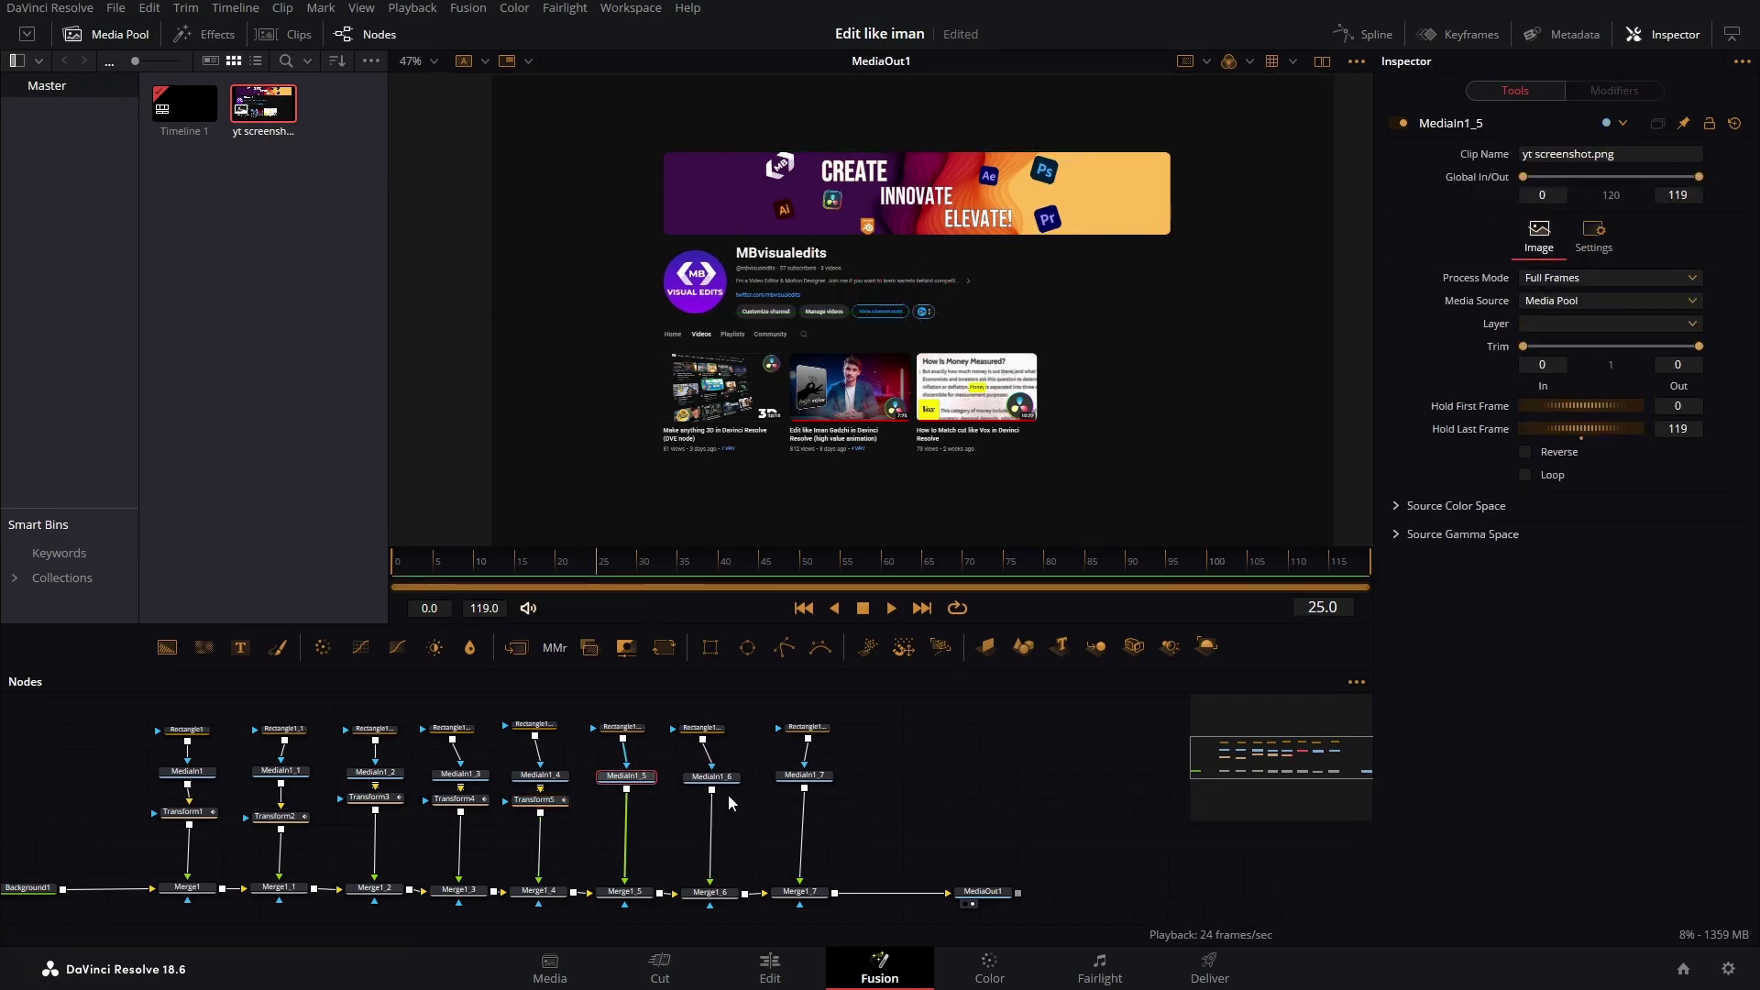
key("shift+space")
type("transform")
key("Return")
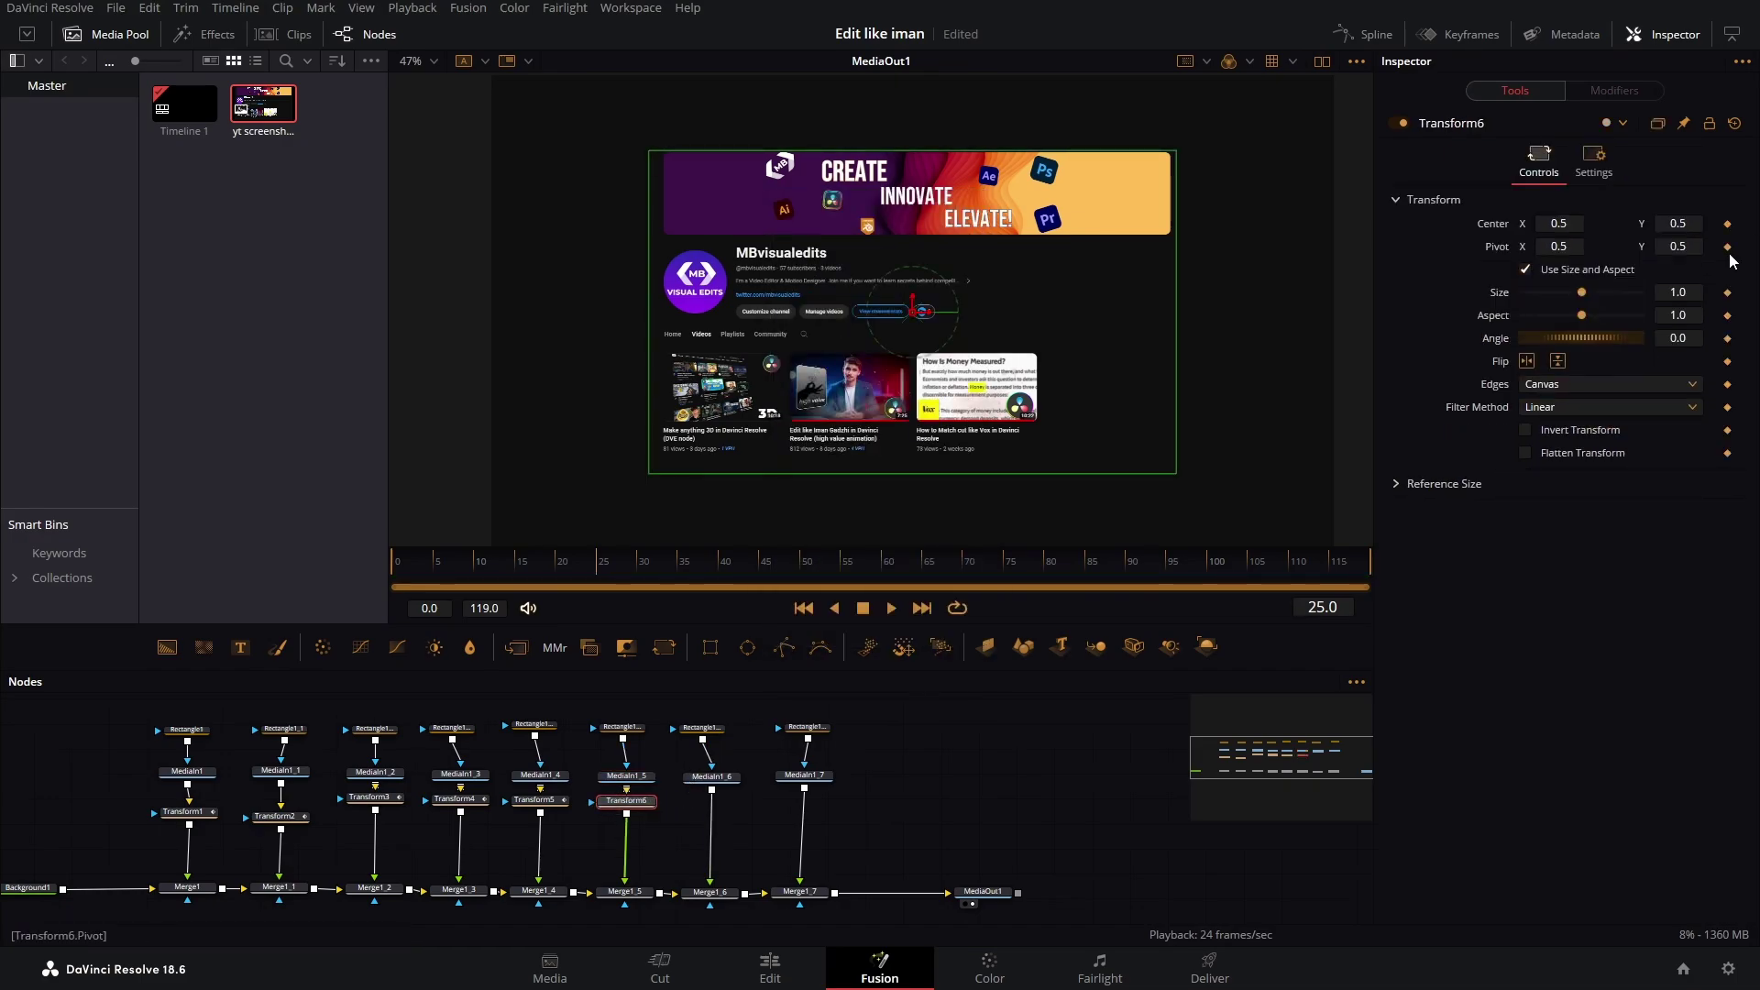
- Keyframe Center Y from -0.394 at frame 0 to 0.5 at frame 25 and scrub to check
left_click(1728, 225)
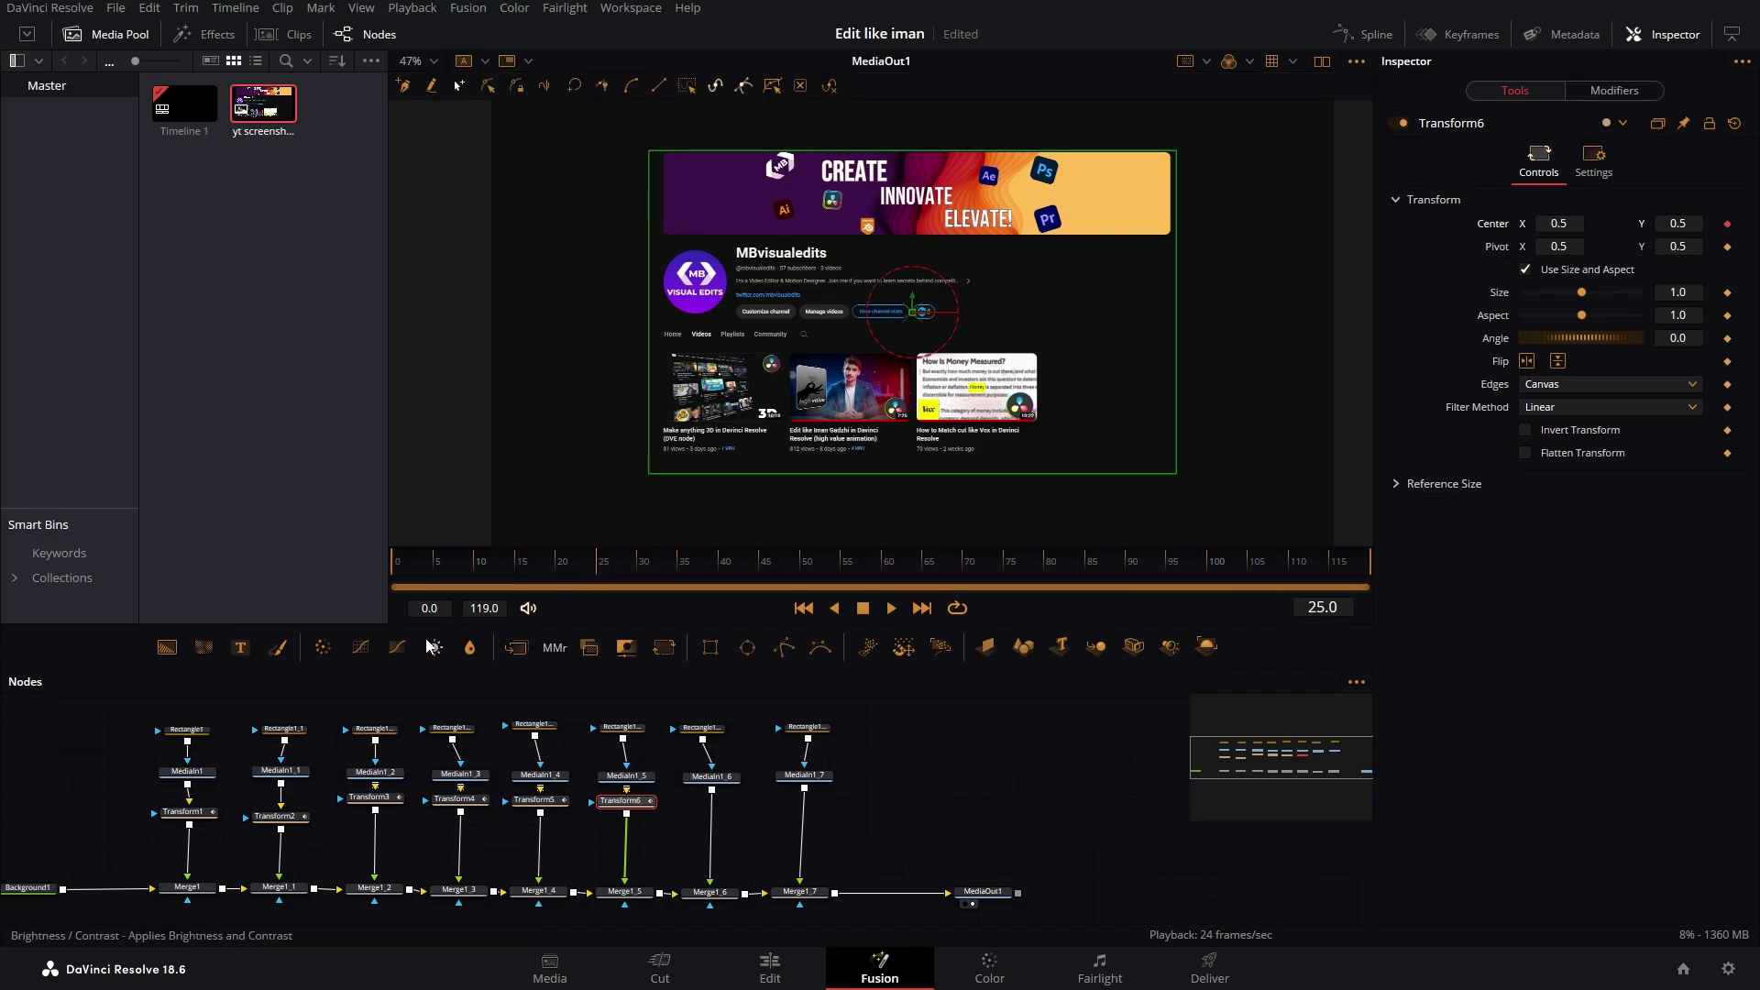
left_click_drag(592, 562, 396, 562)
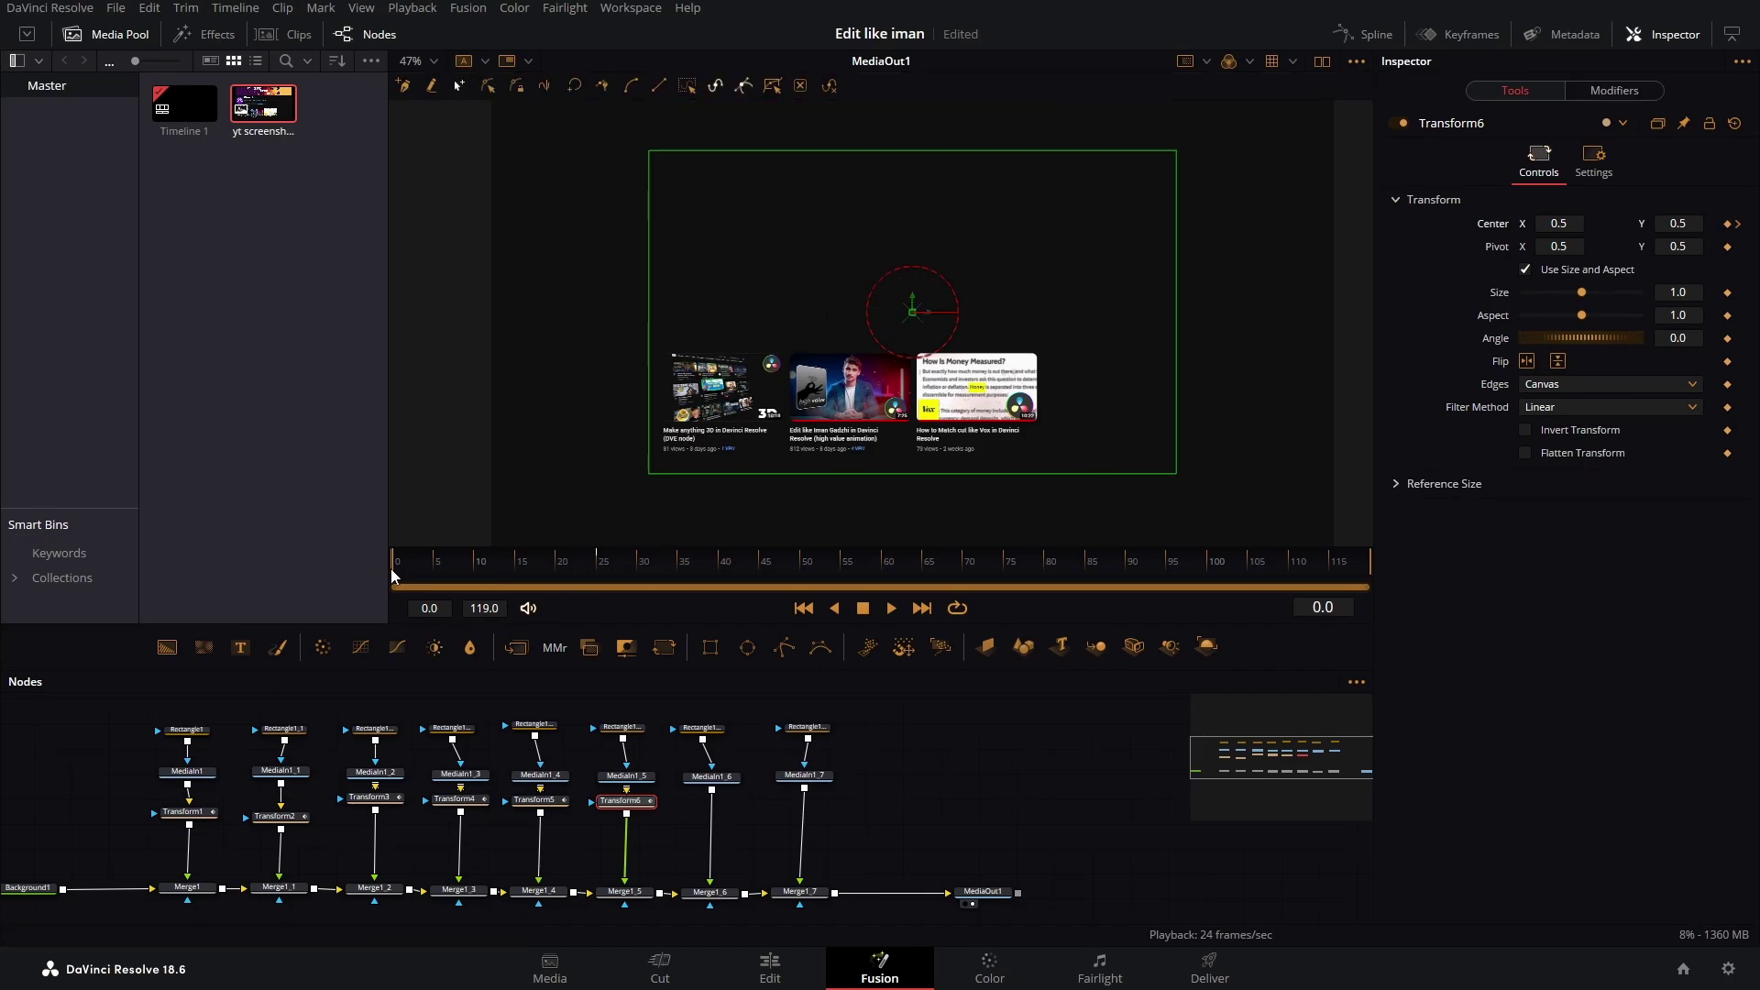
left_click(1729, 225)
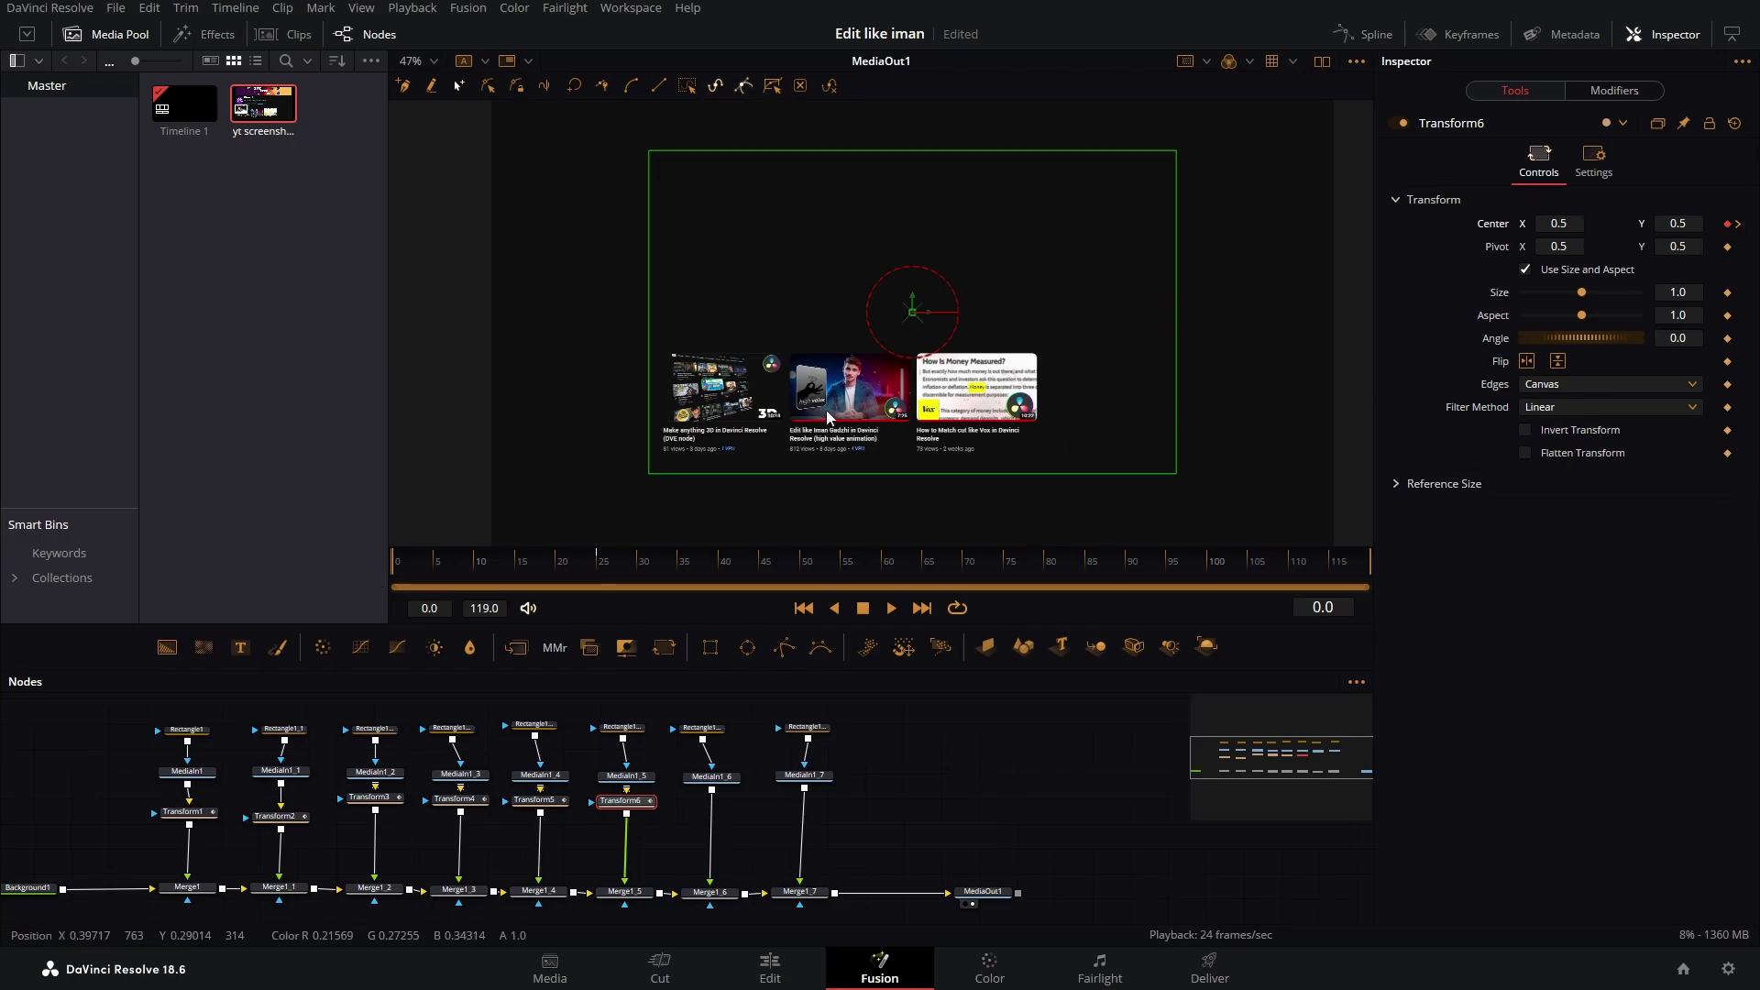
left_click_drag(912, 301, 884, 591)
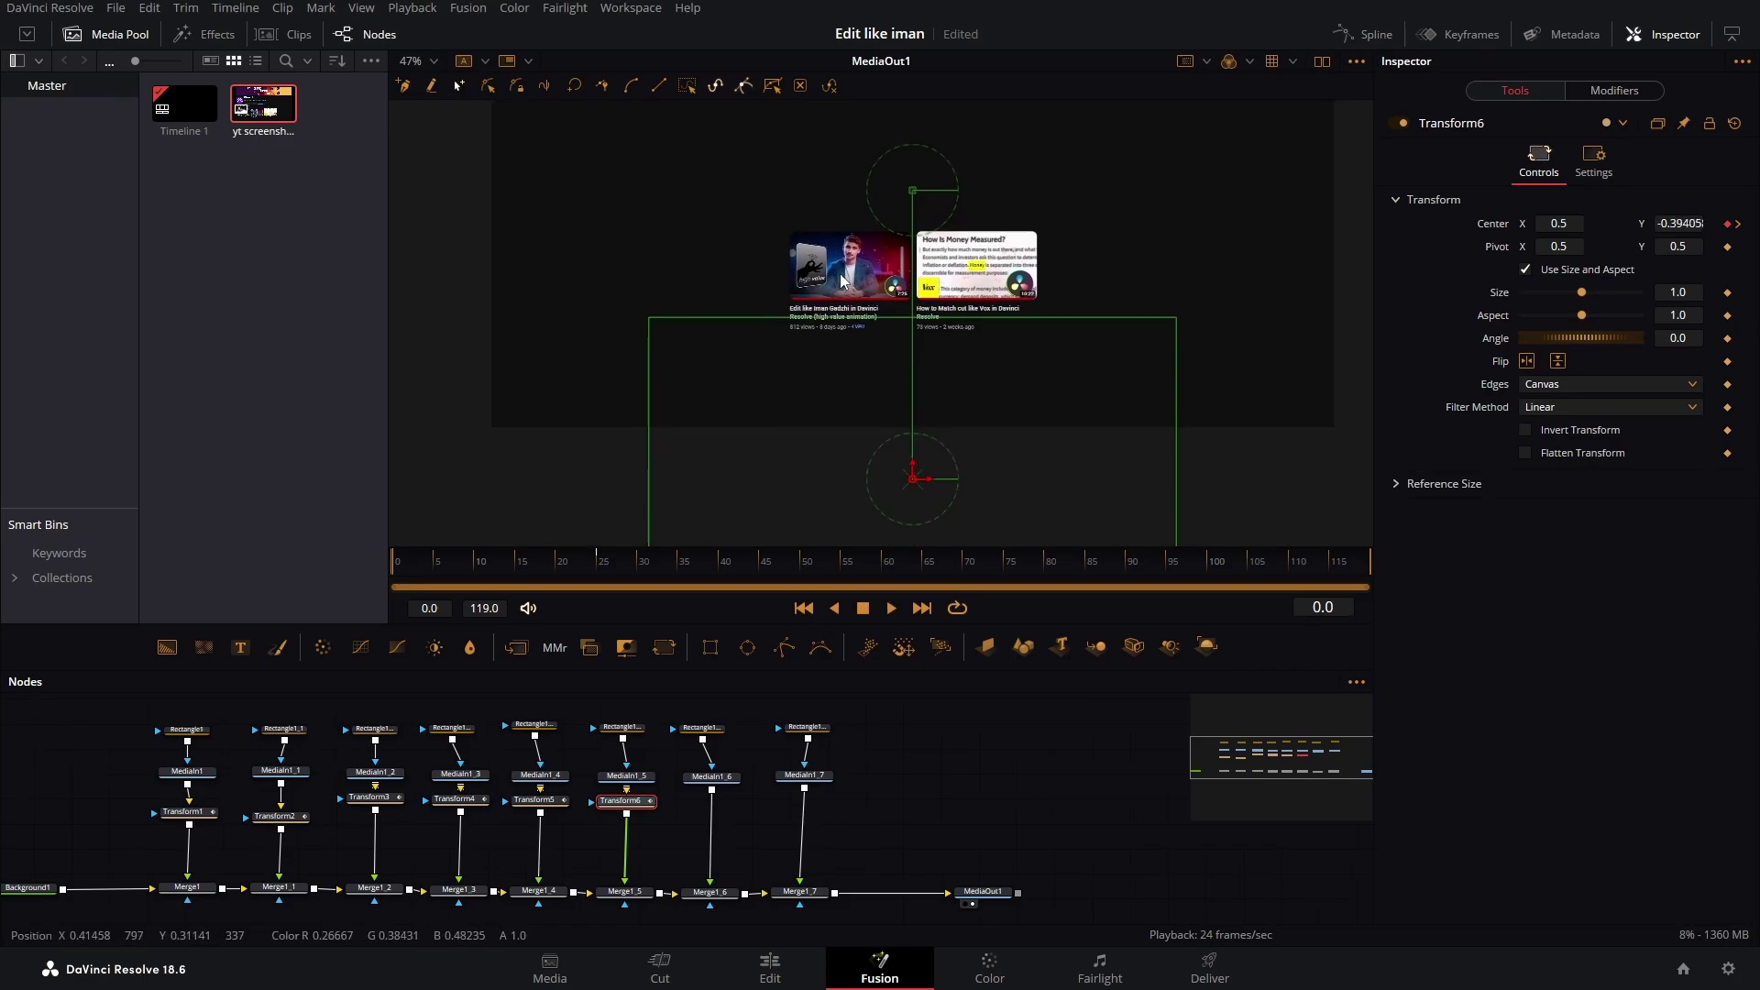
left_click_drag(503, 587, 602, 578)
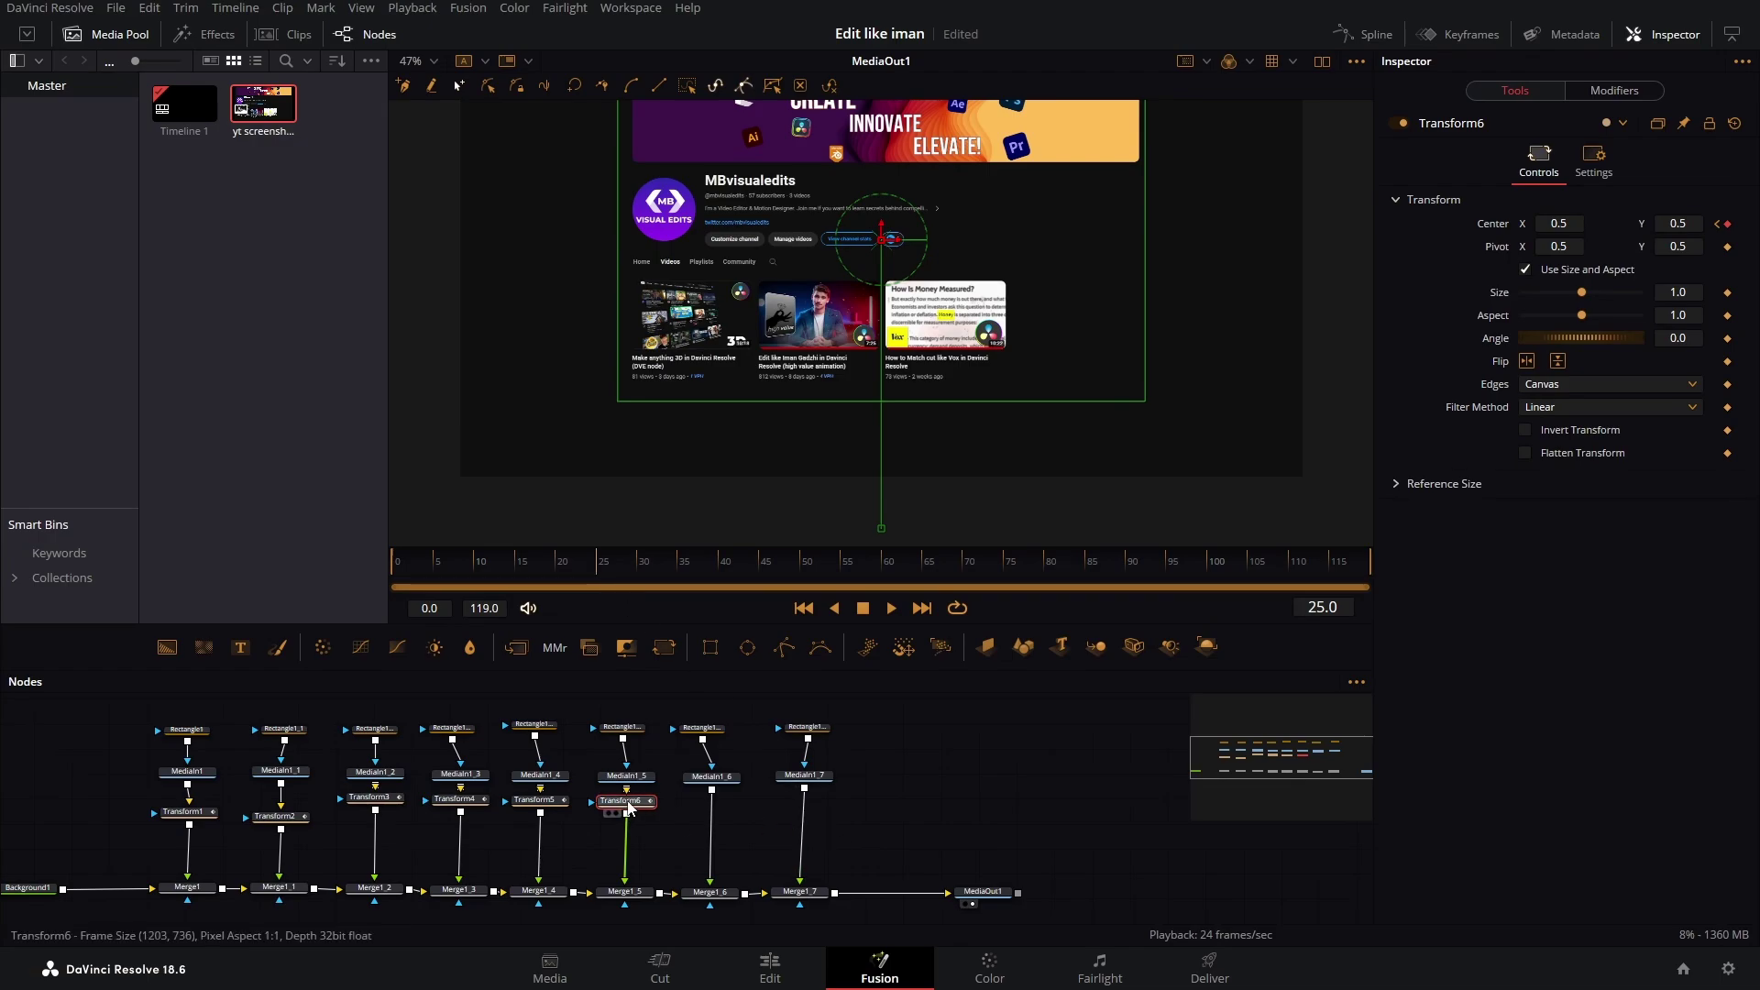
left_click(714, 778)
- Paste the Transform6 animation after MediaIn1_6 and MediaIn1_7 and scrub to check it
key("ctrl+v")
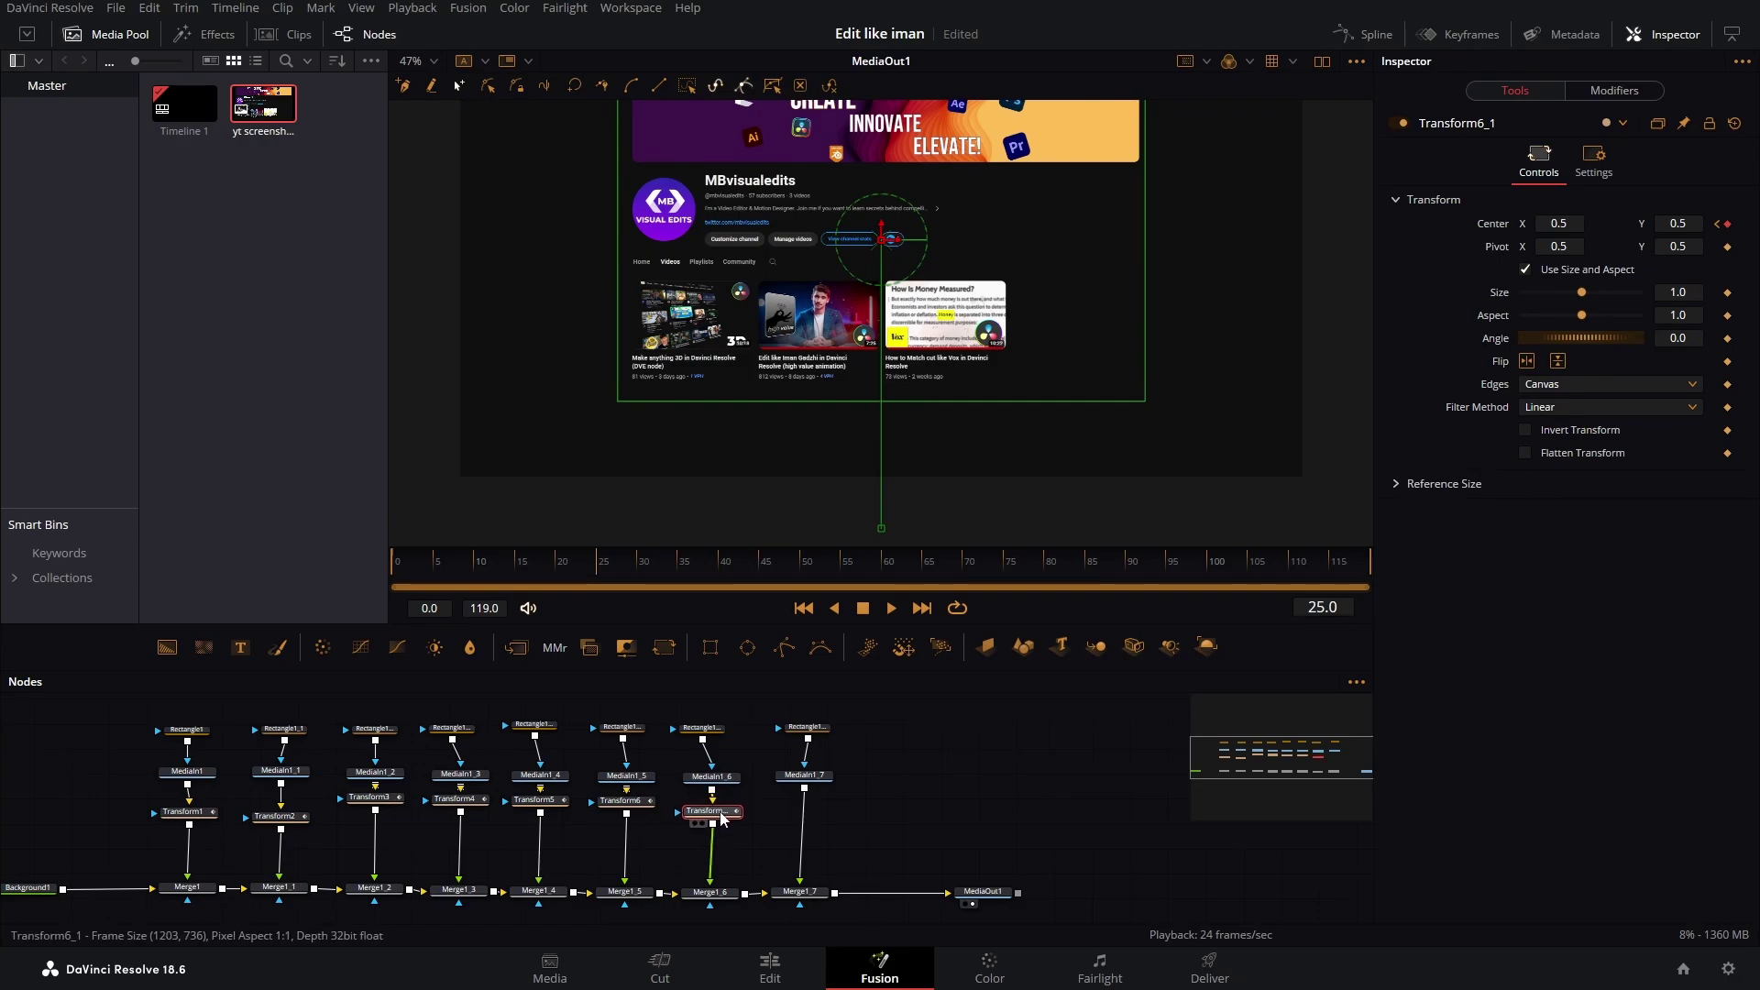
left_click(811, 781)
key("ctrl+v")
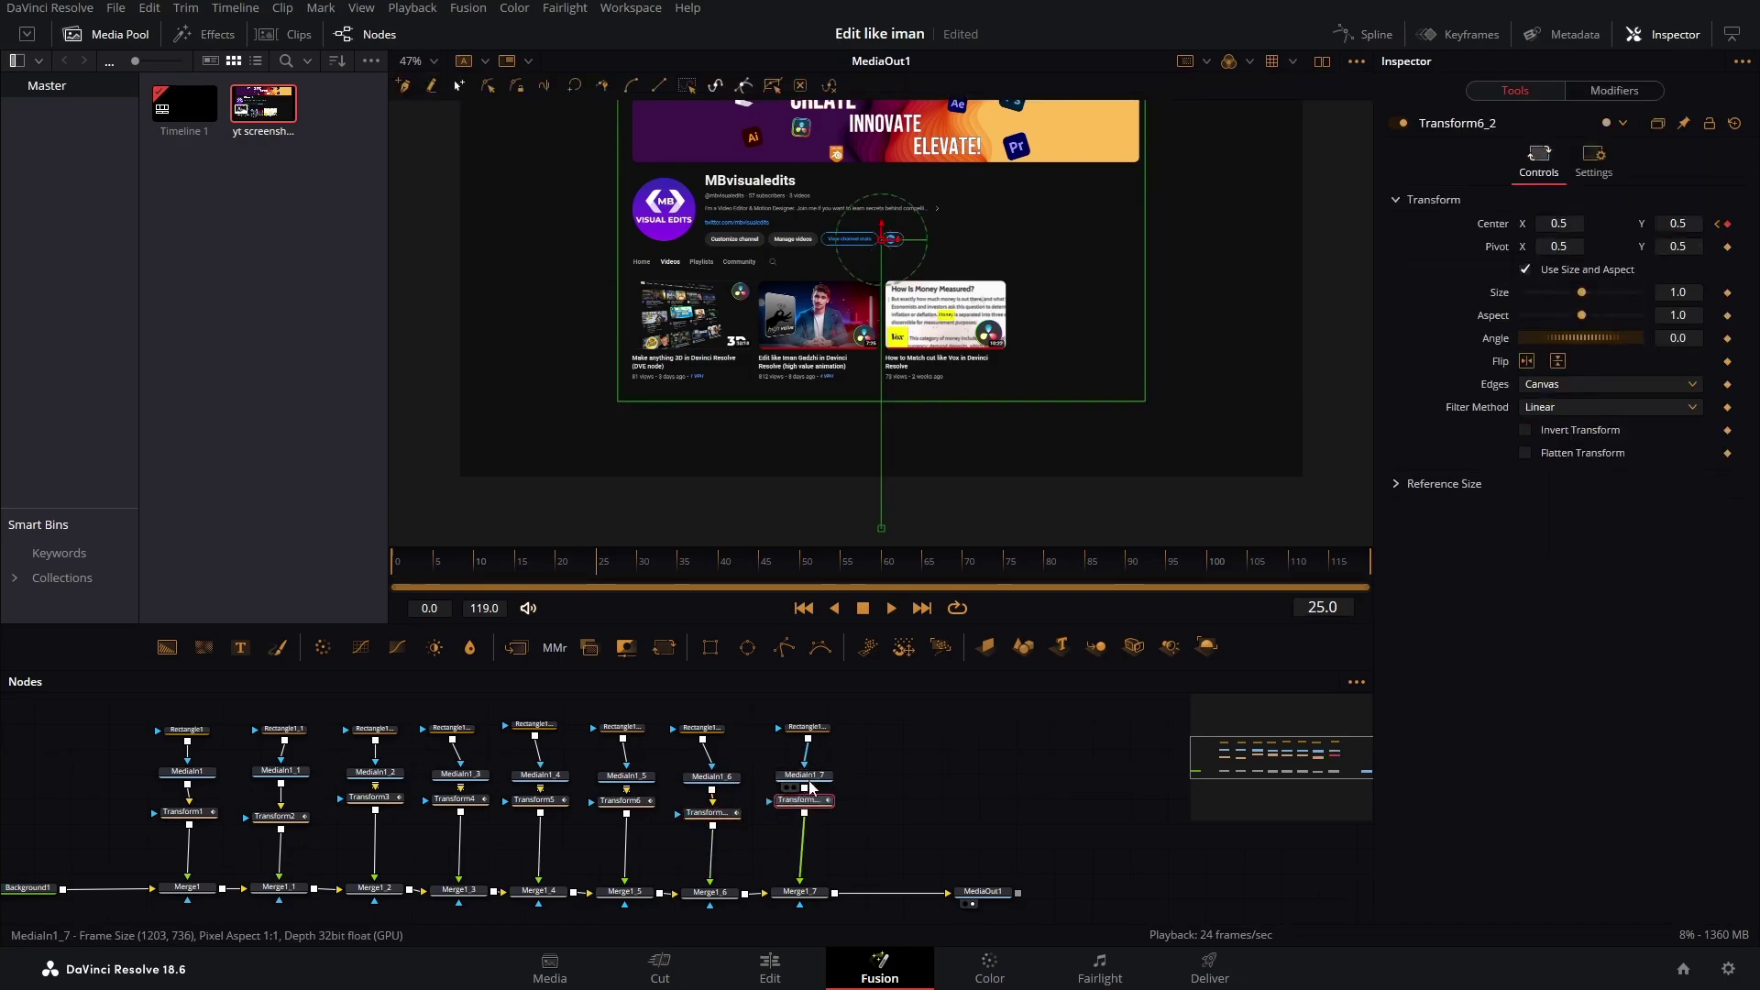
left_click_drag(546, 570, 601, 590)
- Line Transform6 up with the other transforms and select Transform6, 6_1 and 6_2 together
left_click(950, 825)
left_click_drag(631, 809, 631, 820)
left_click_drag(846, 836, 596, 804)
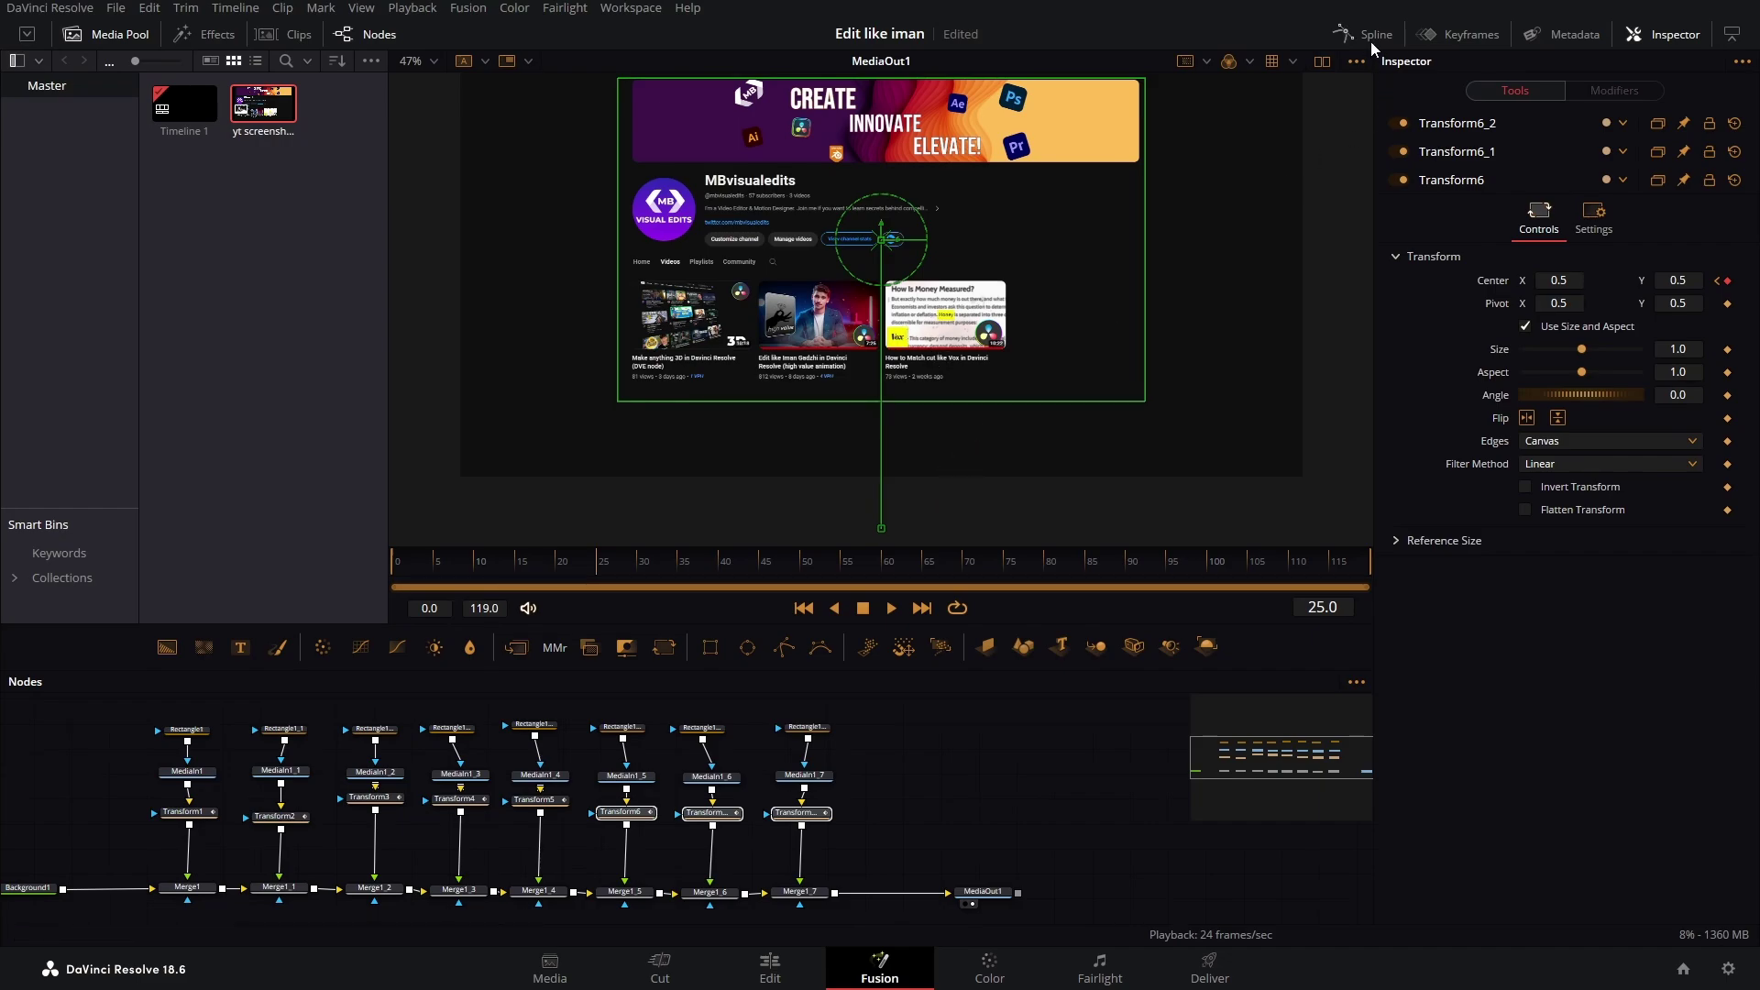
- In the Keyframes editor, delay Transform6_1's keyframes and Transform6_2's even later
left_click(1460, 35)
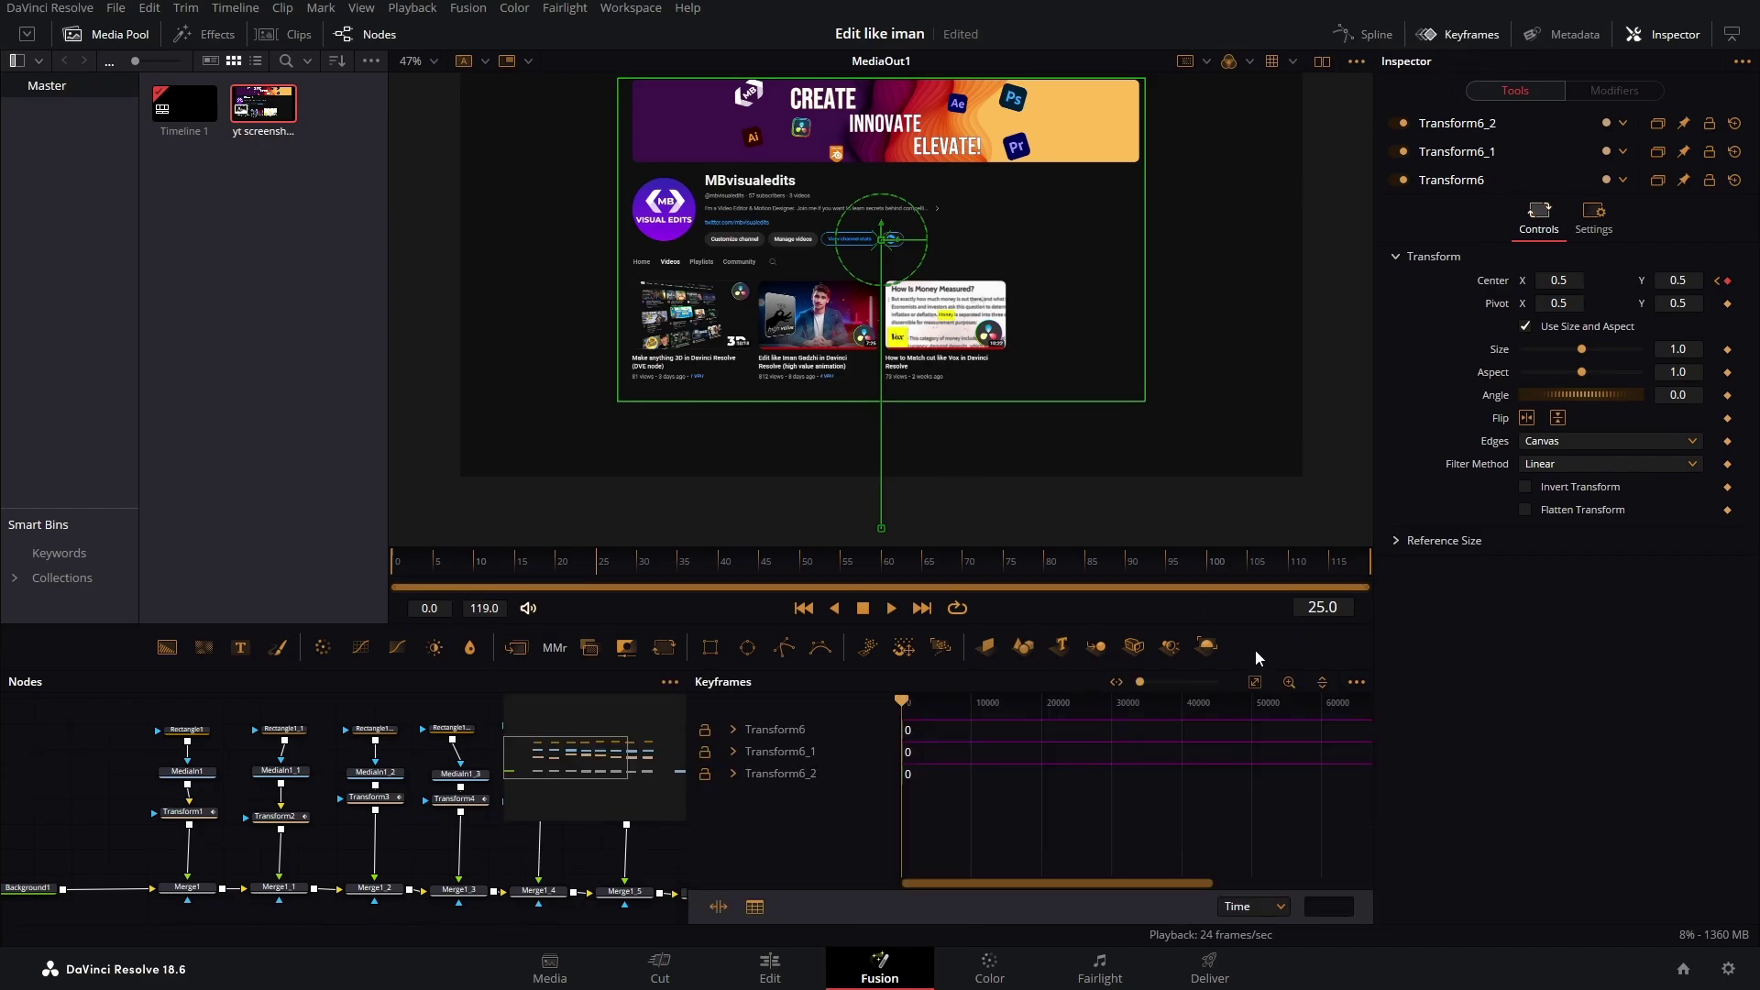
left_click(732, 731)
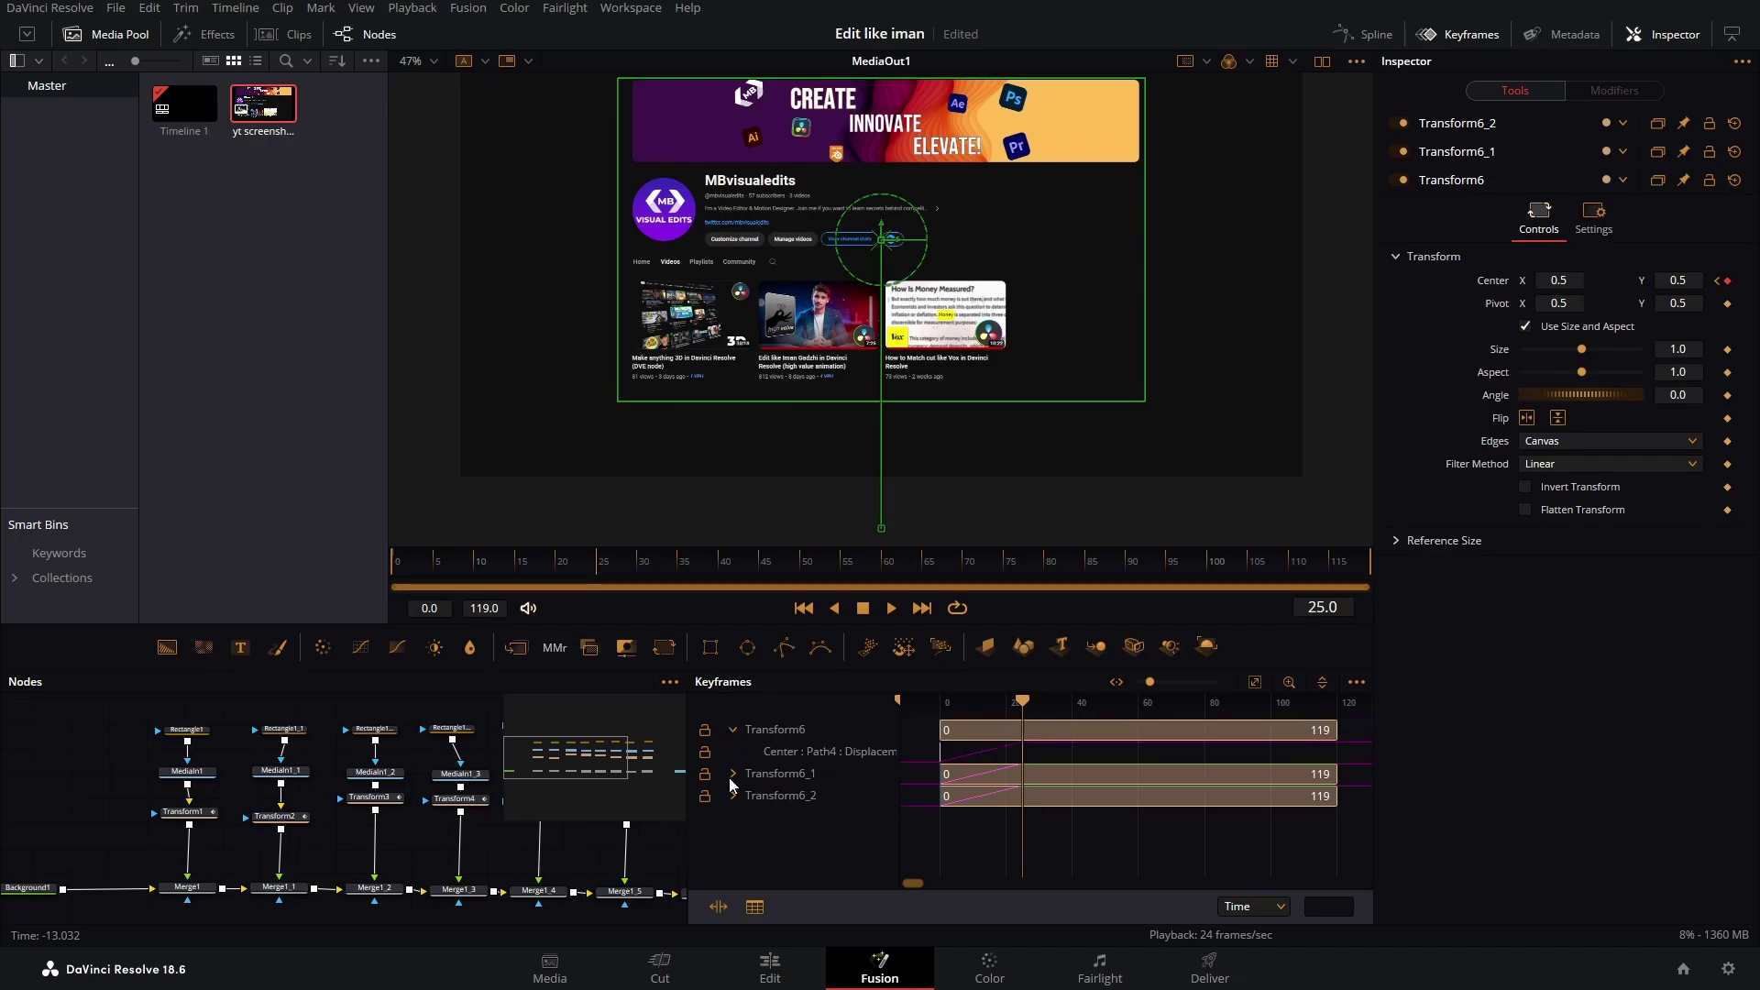
left_click(733, 775)
left_click(735, 817)
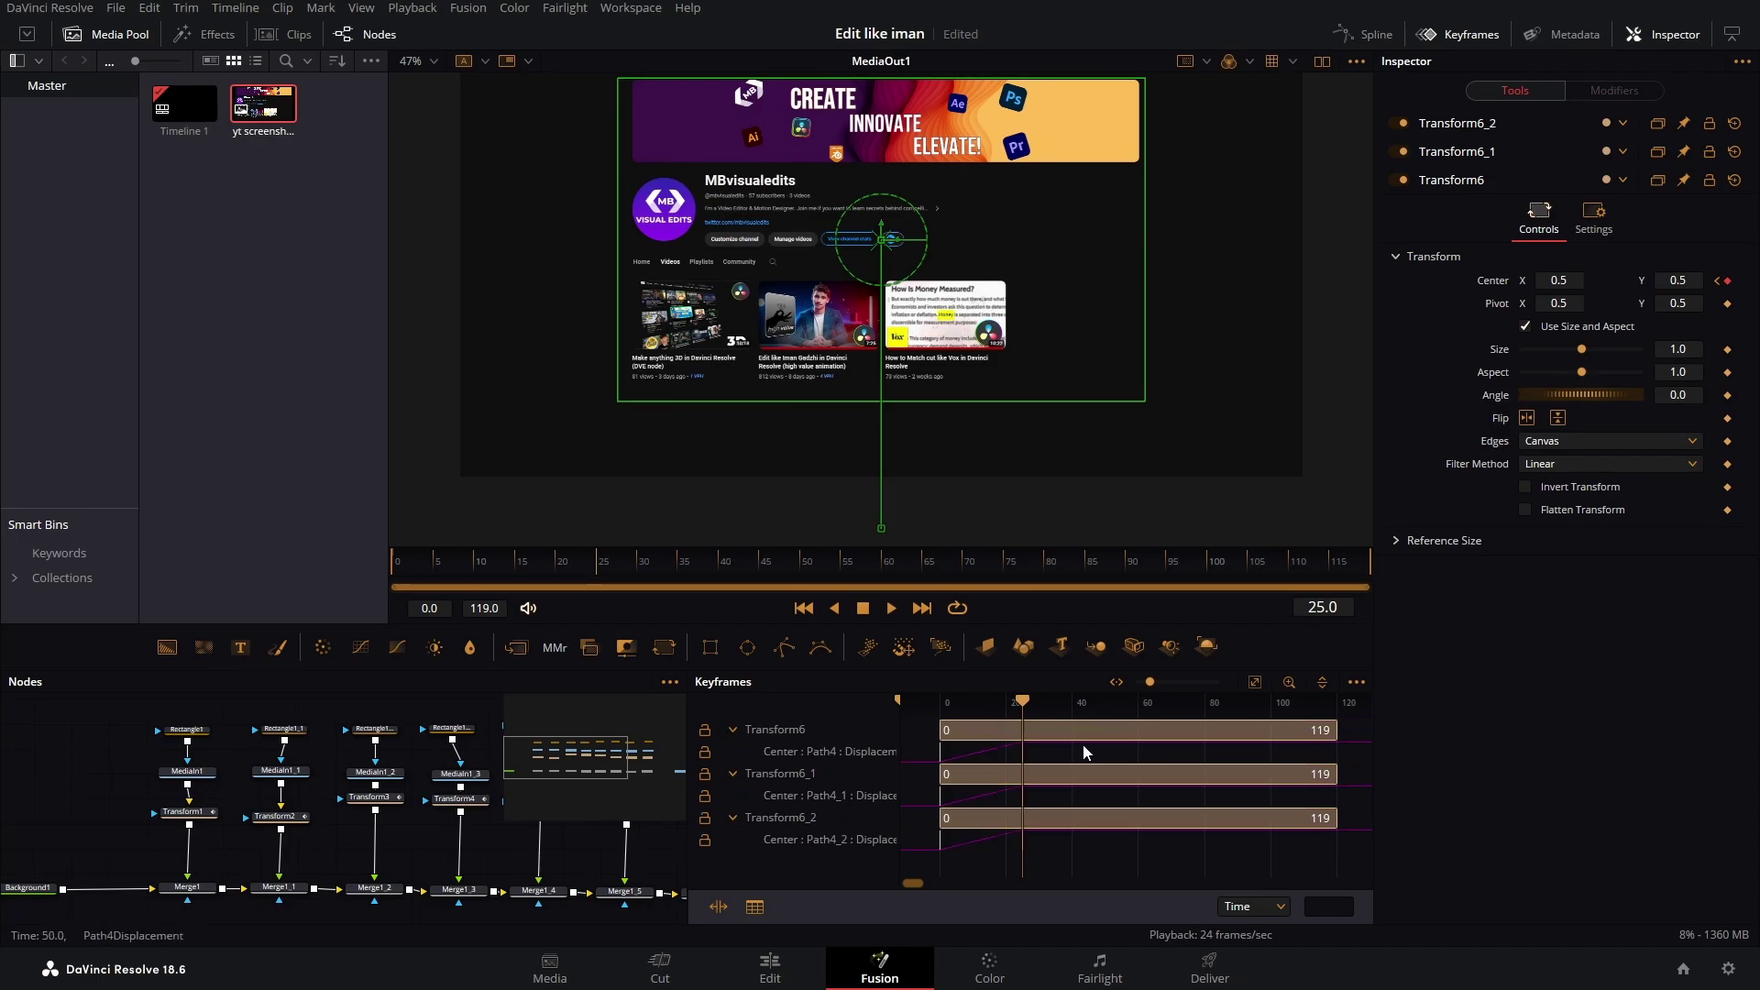
left_click(977, 799)
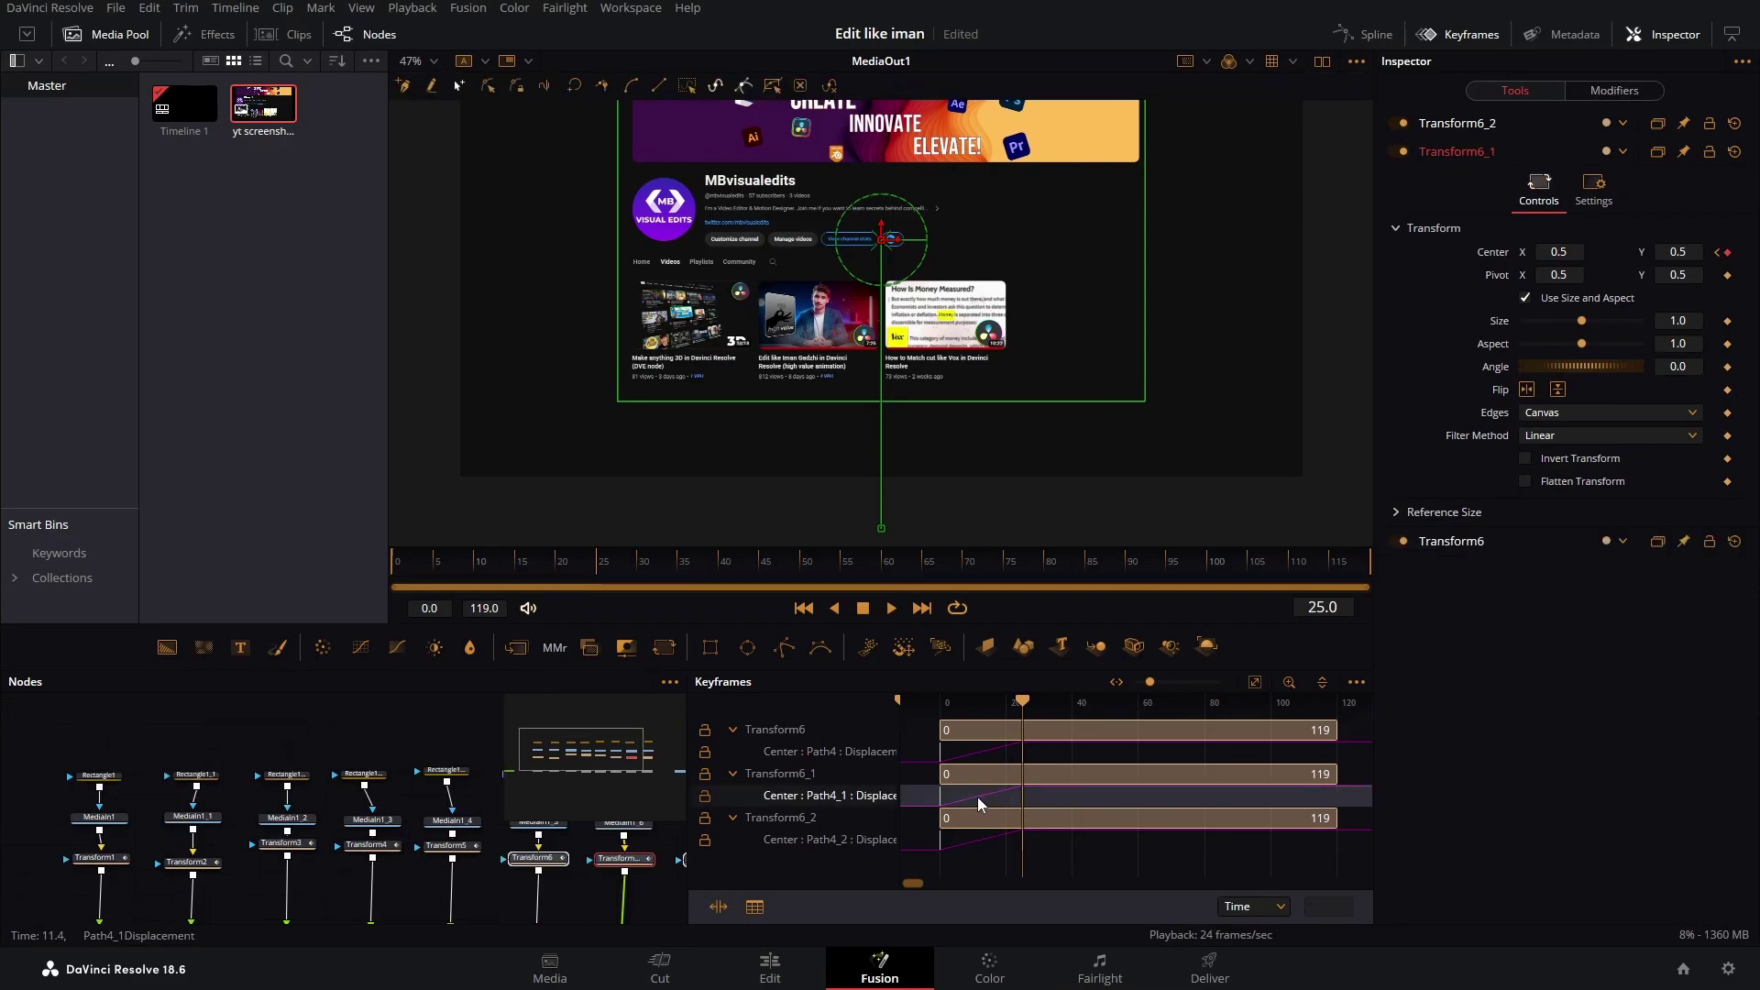
left_click_drag(981, 796, 985, 796)
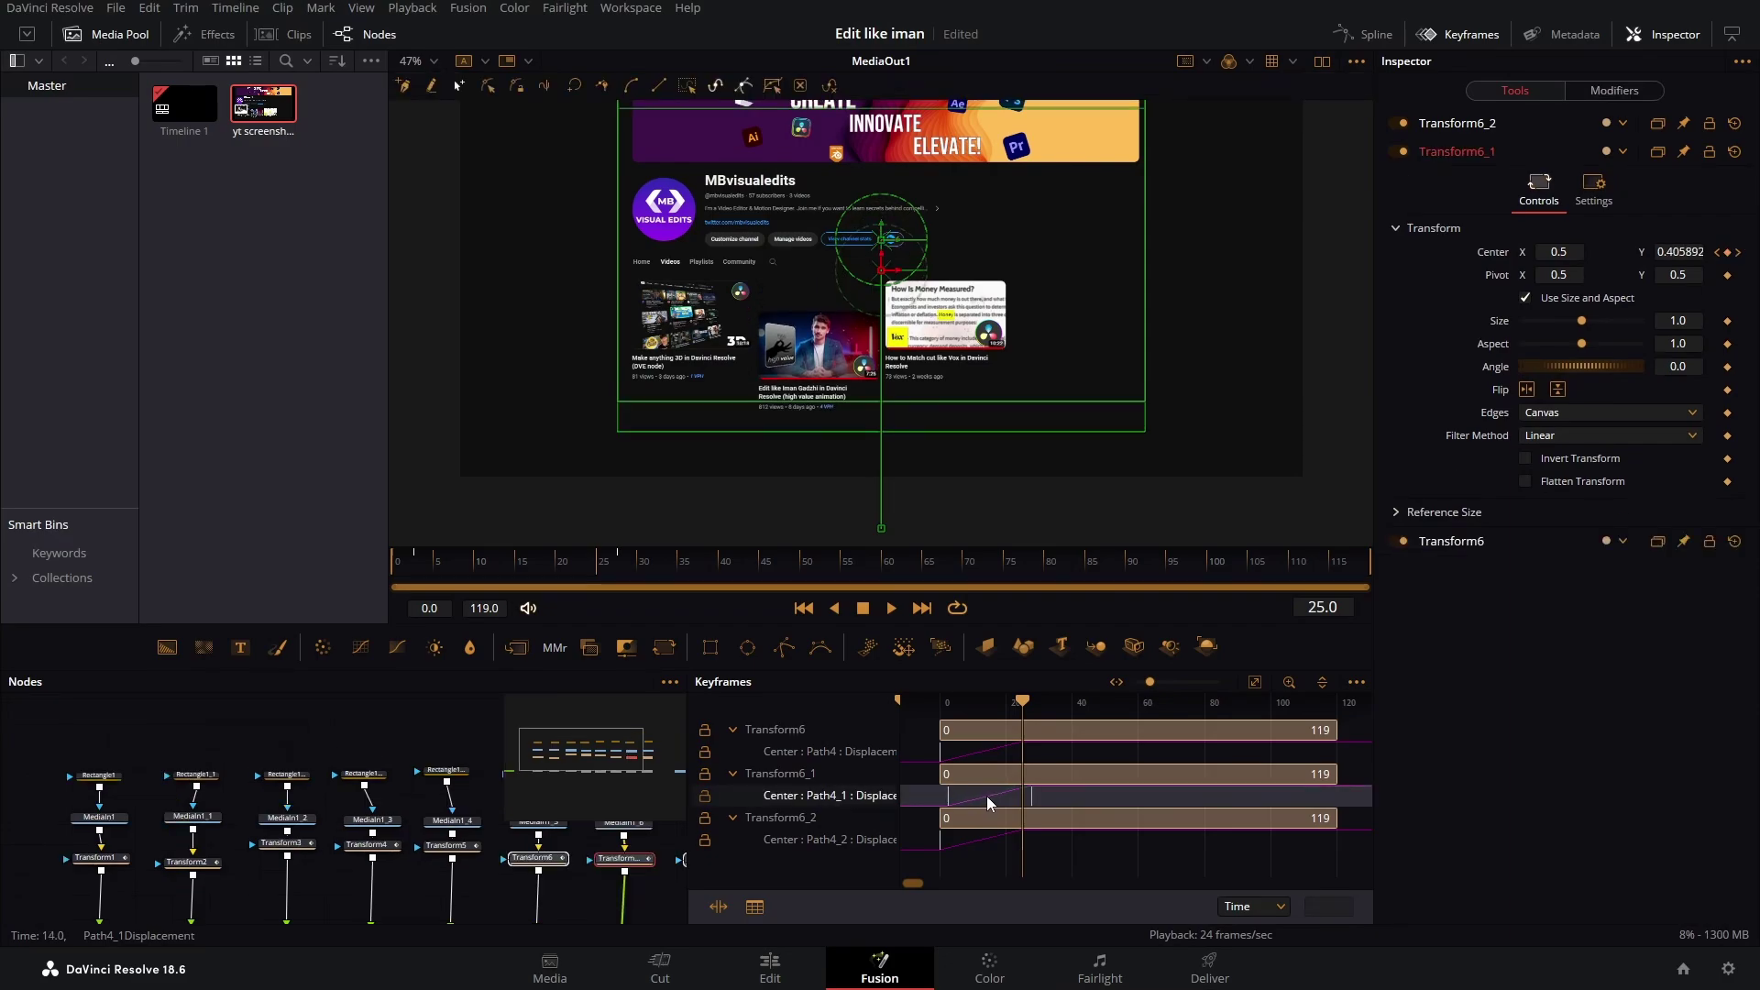
left_click(966, 842)
left_click_drag(966, 841, 992, 844)
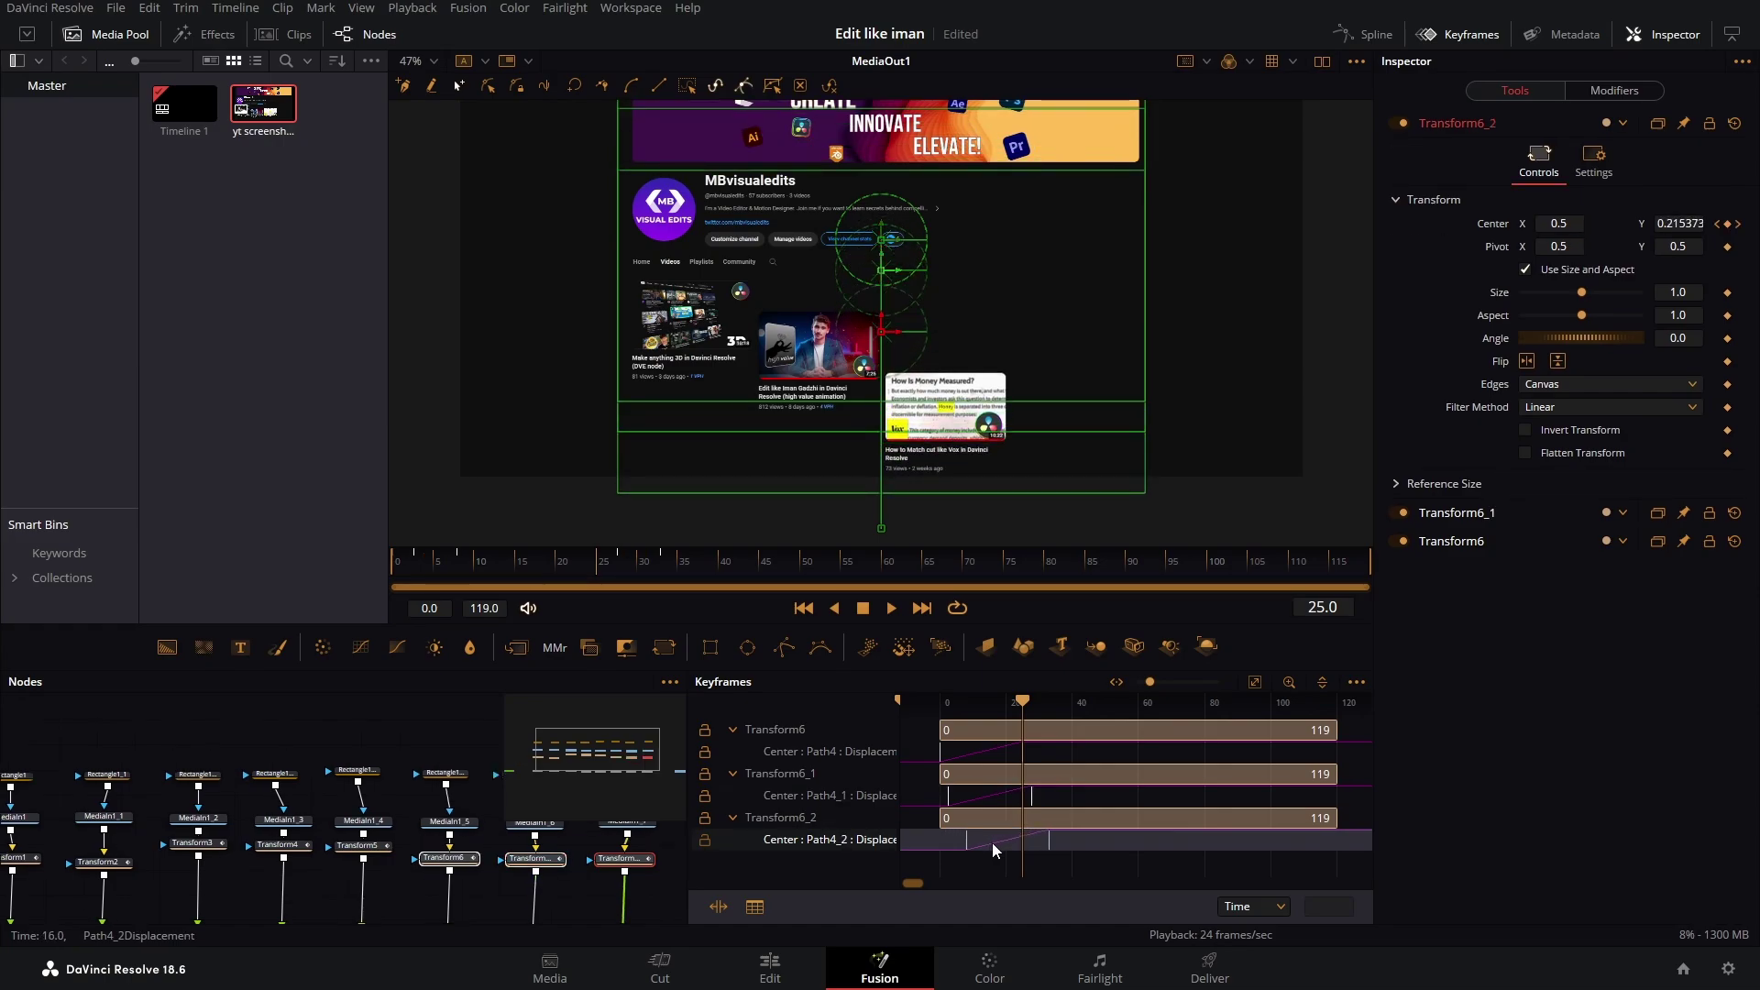
- Play the staggered animation from frame 0, save the project, and scrub to frame 24
left_click(411, 575)
key("Home")
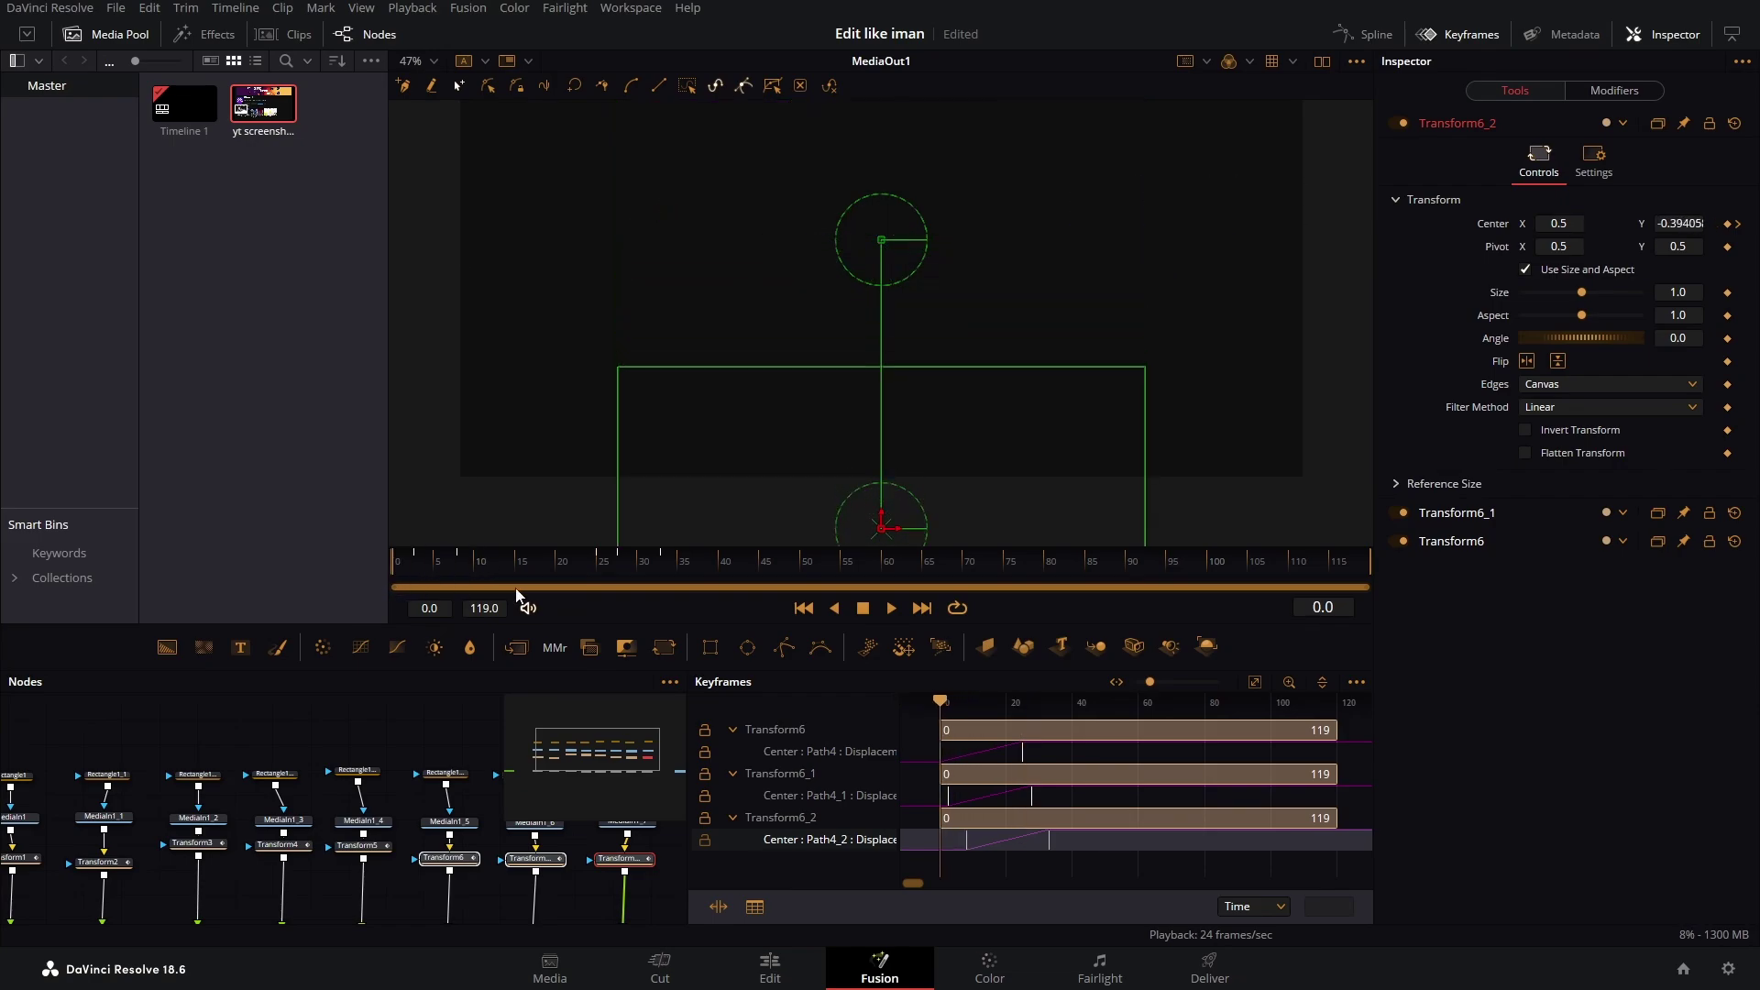
left_click(889, 614)
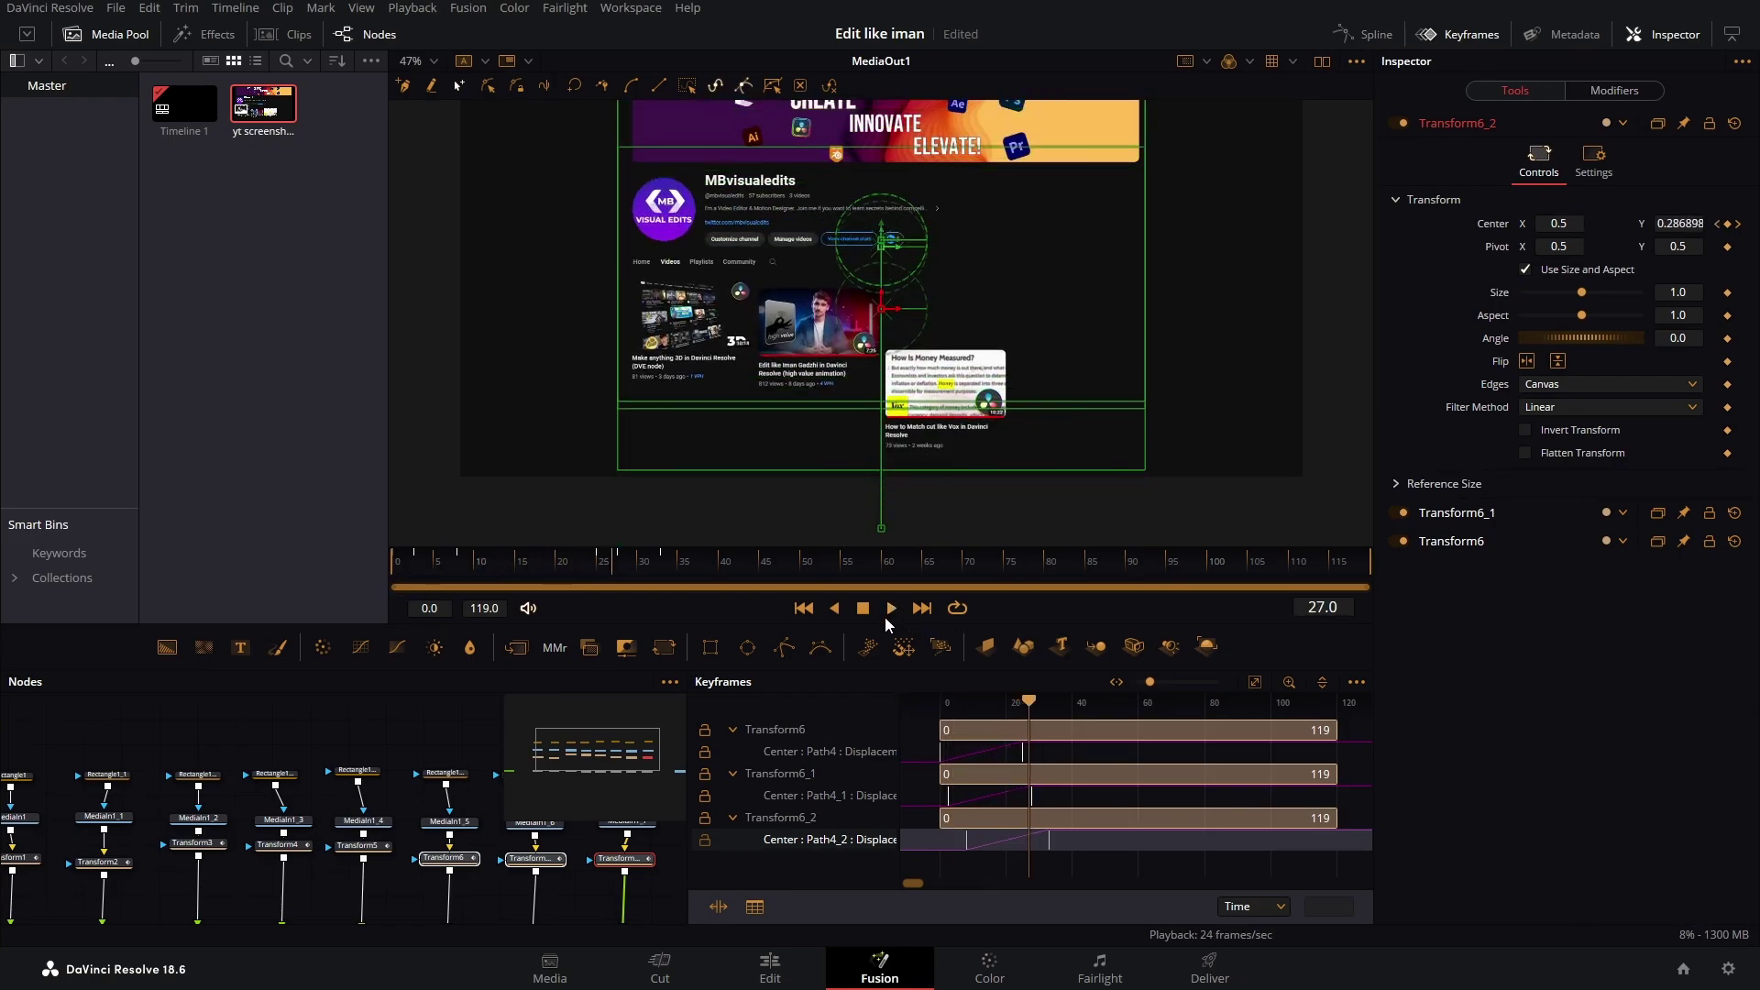
left_click(863, 609)
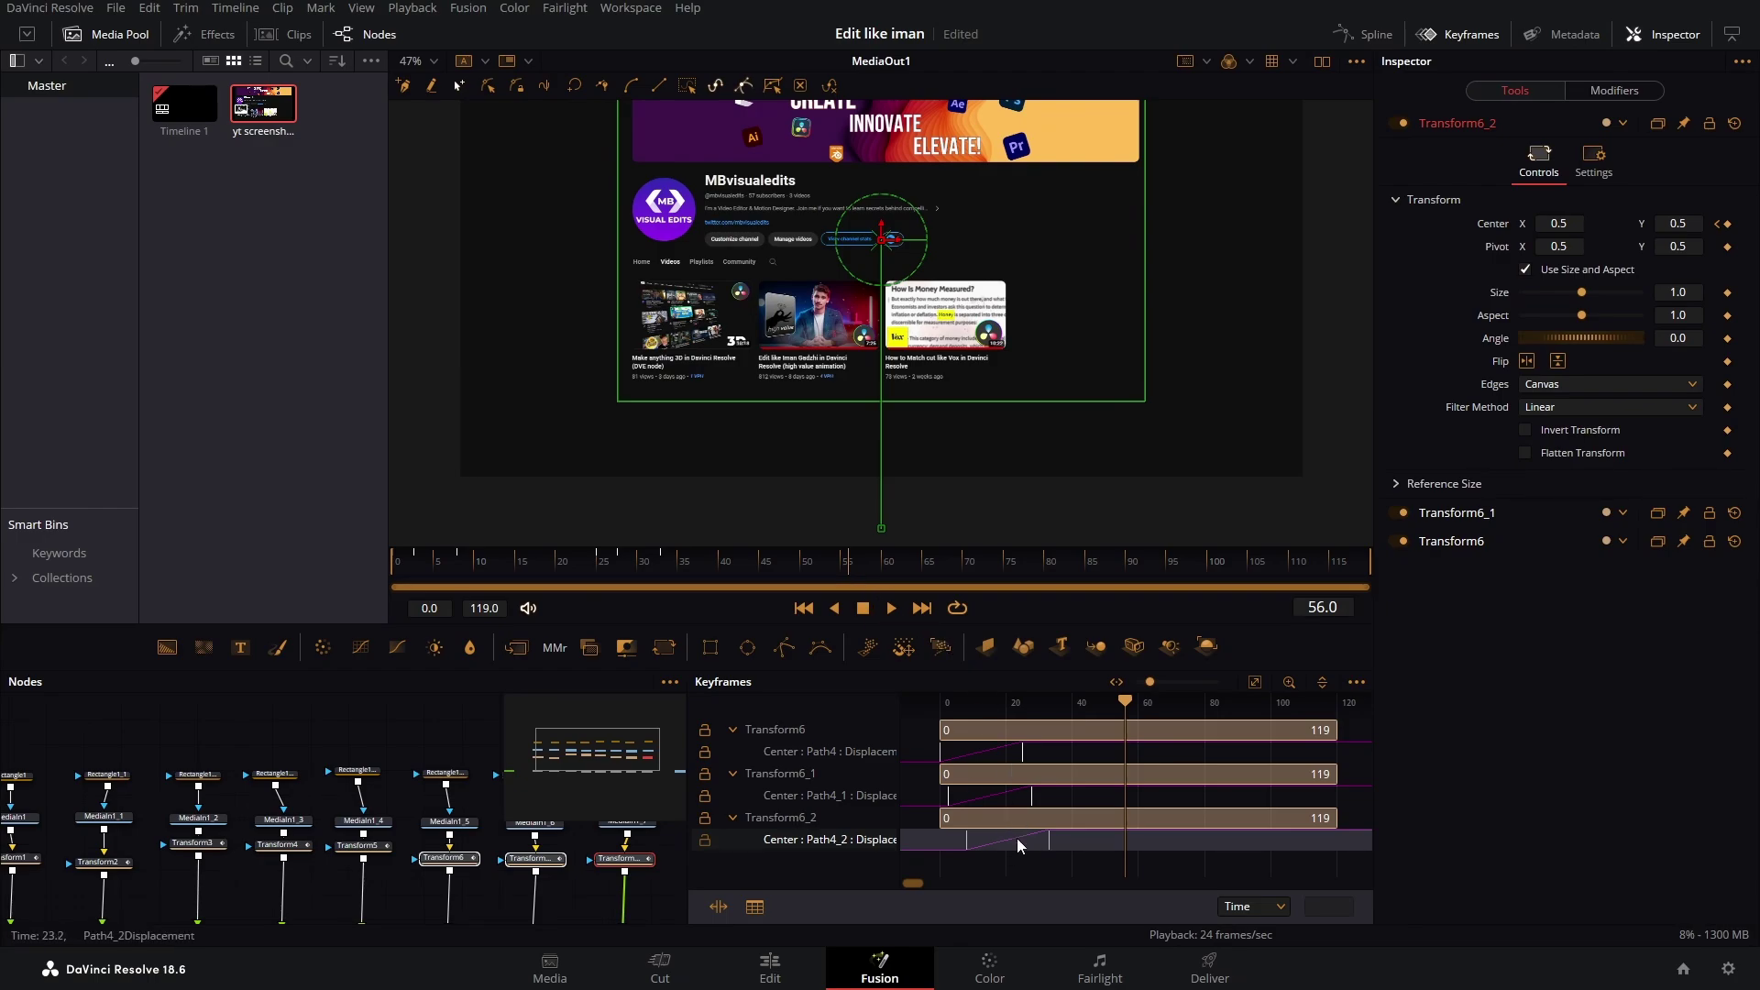
key("ctrl+s")
mouse_move(652, 560)
left_mouse_down()
mouse_move(554, 587)
mouse_move(651, 587)
left_mouse_up()
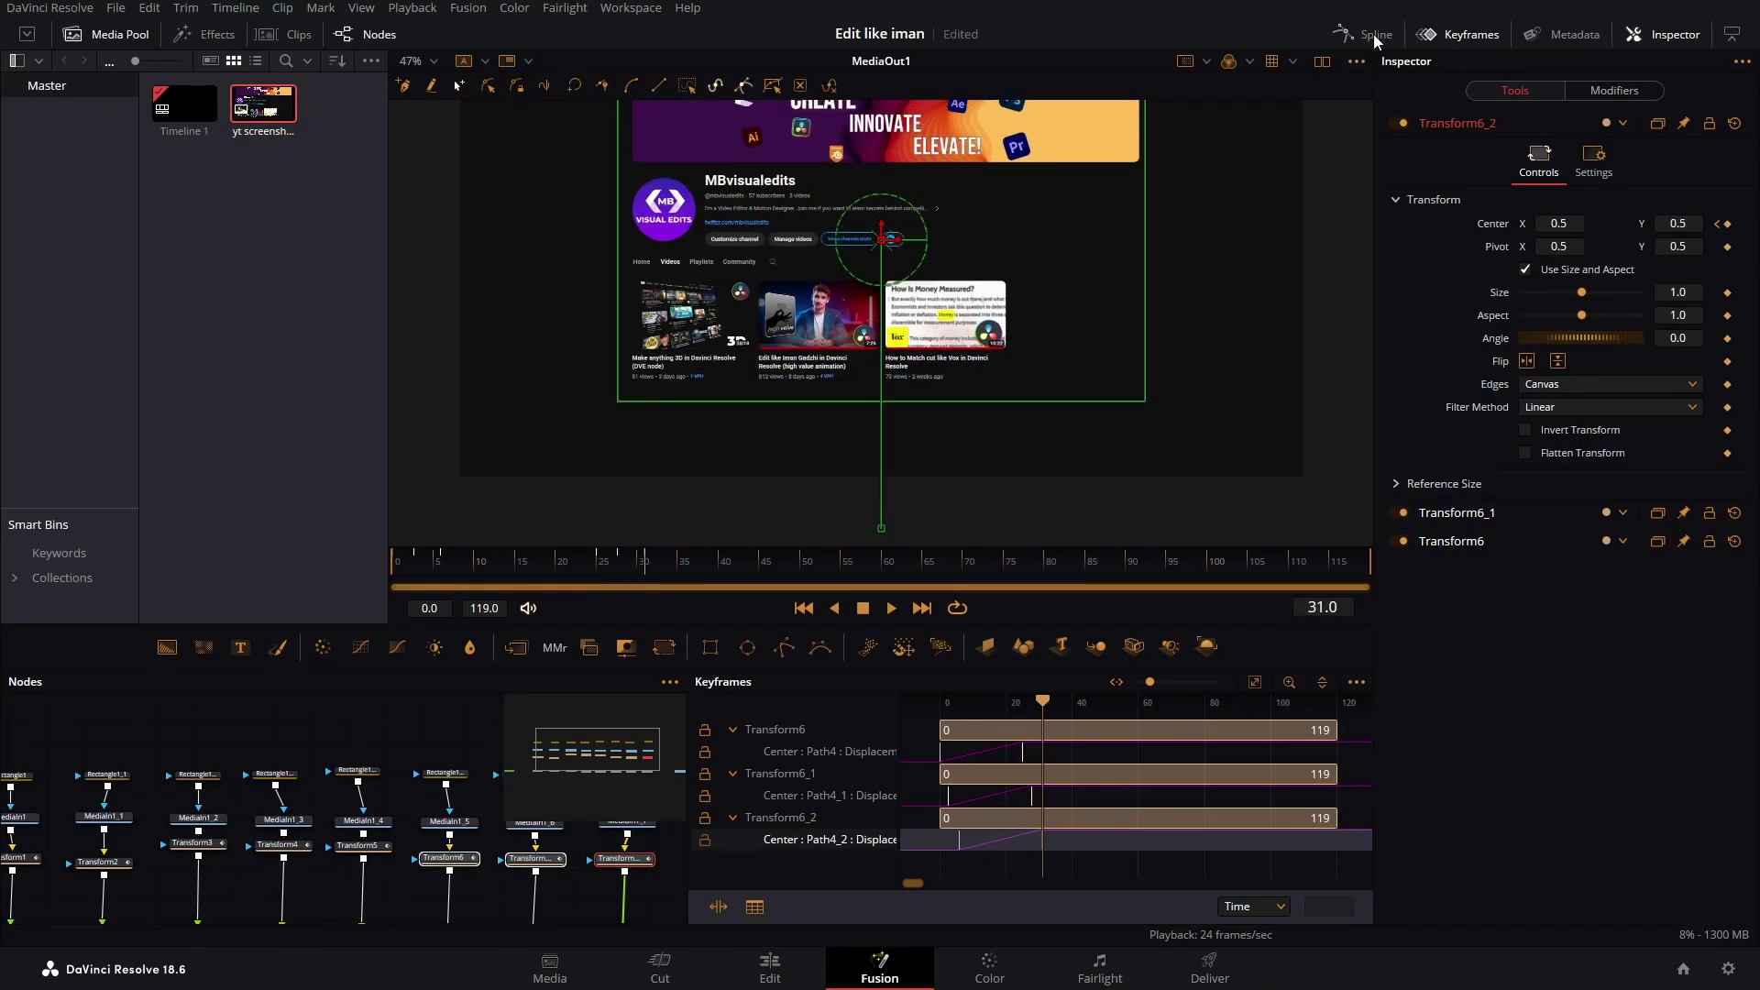
- Tidy the node graph, moving Transform3, 4 and 5 lower, and select all transform nodes
left_click(1421, 36)
left_click_drag(783, 756, 957, 727)
left_click_drag(561, 755, 494, 784)
left_click_drag(397, 752, 394, 777)
left_click_drag(893, 814, 177, 757)
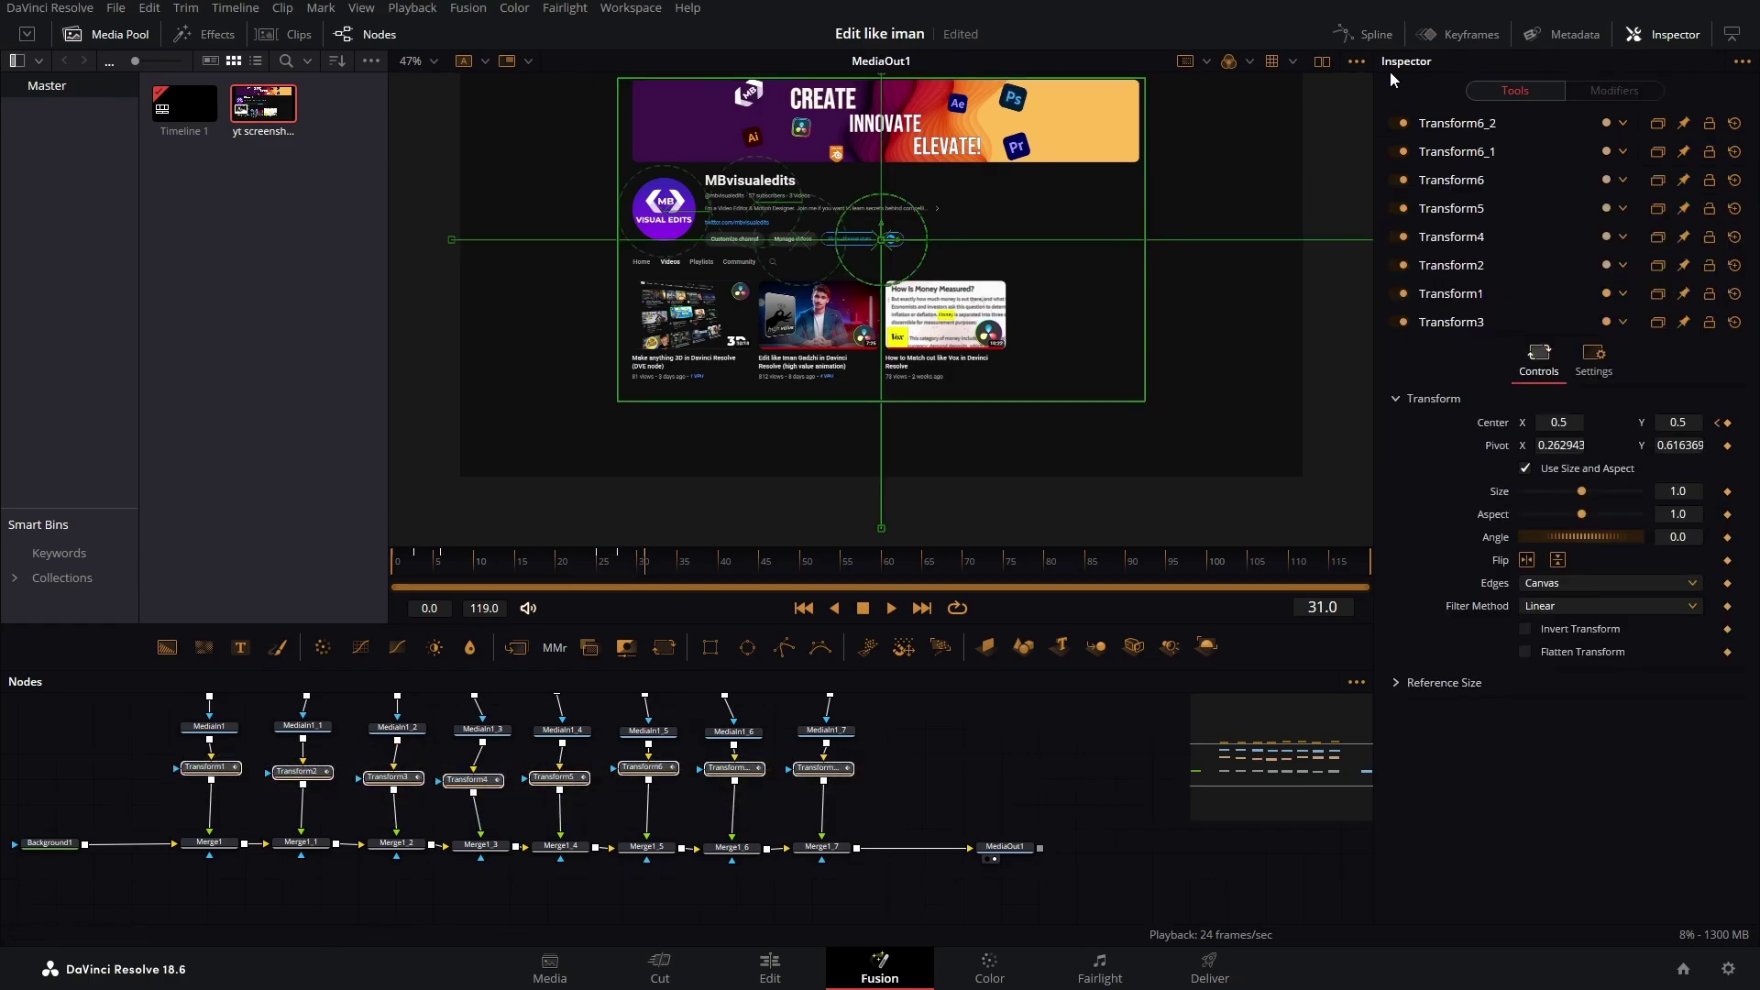
- Show the animation curves of Transform3 through Transform6_2 in the Spline editor
left_click(1379, 34)
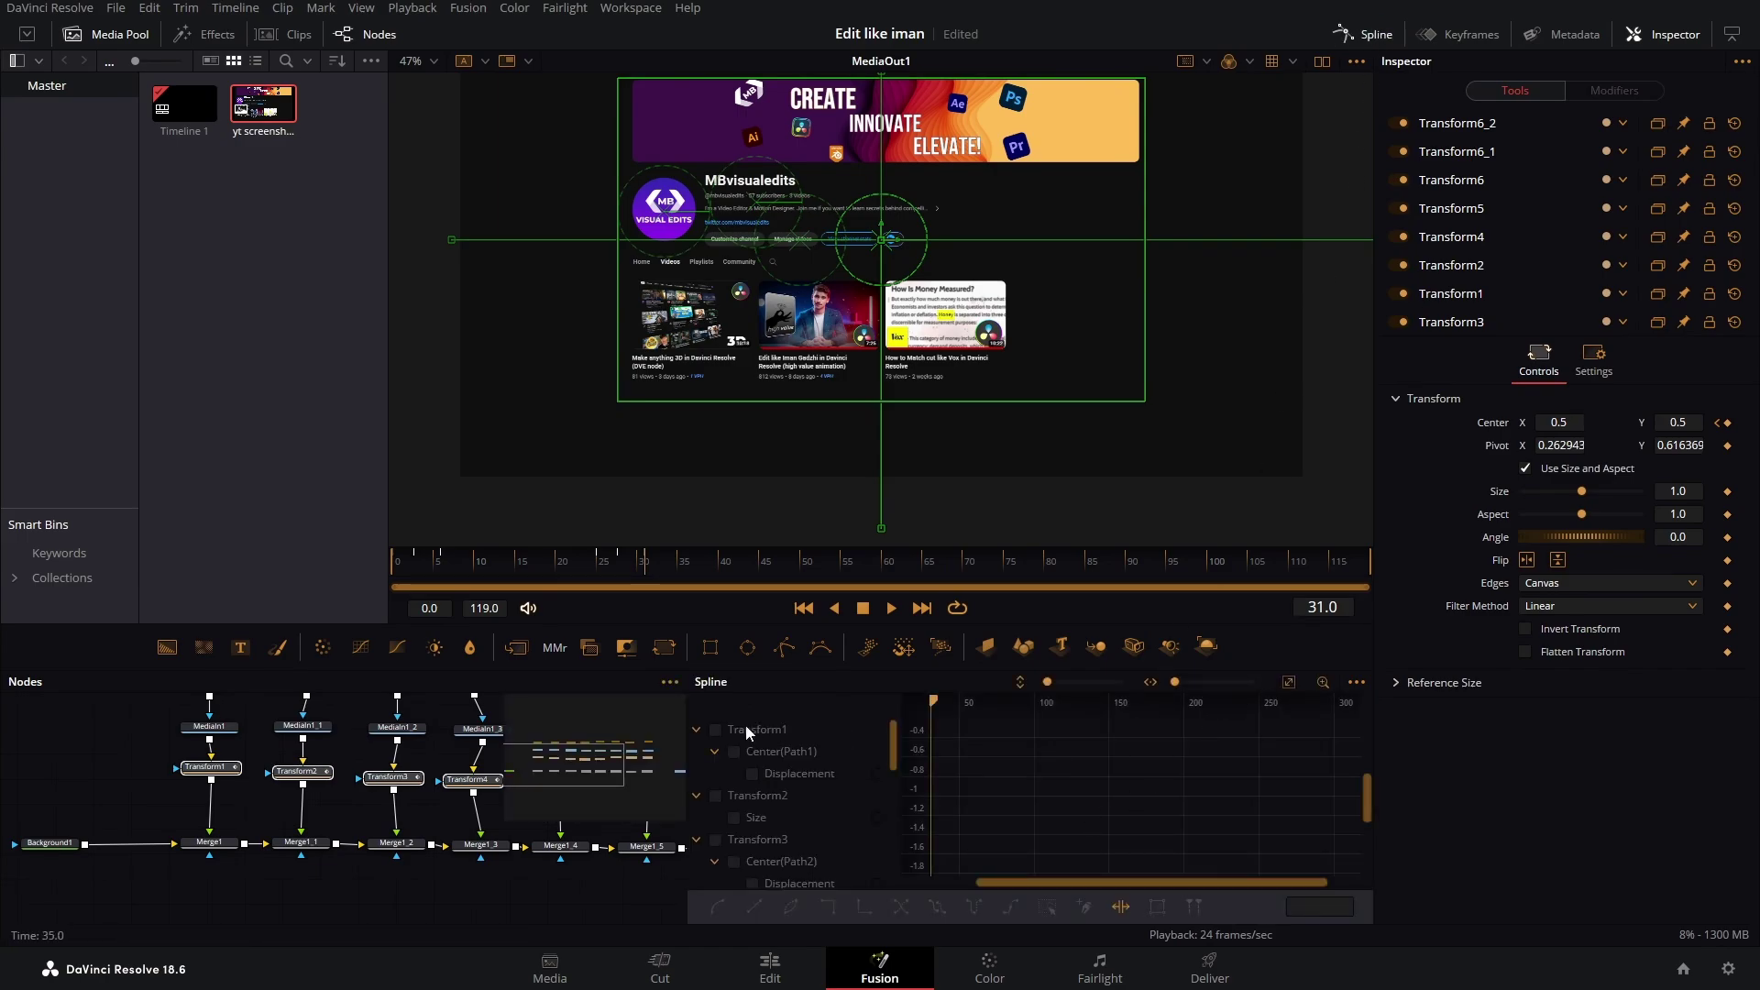
scroll(717, 742, "down", 3)
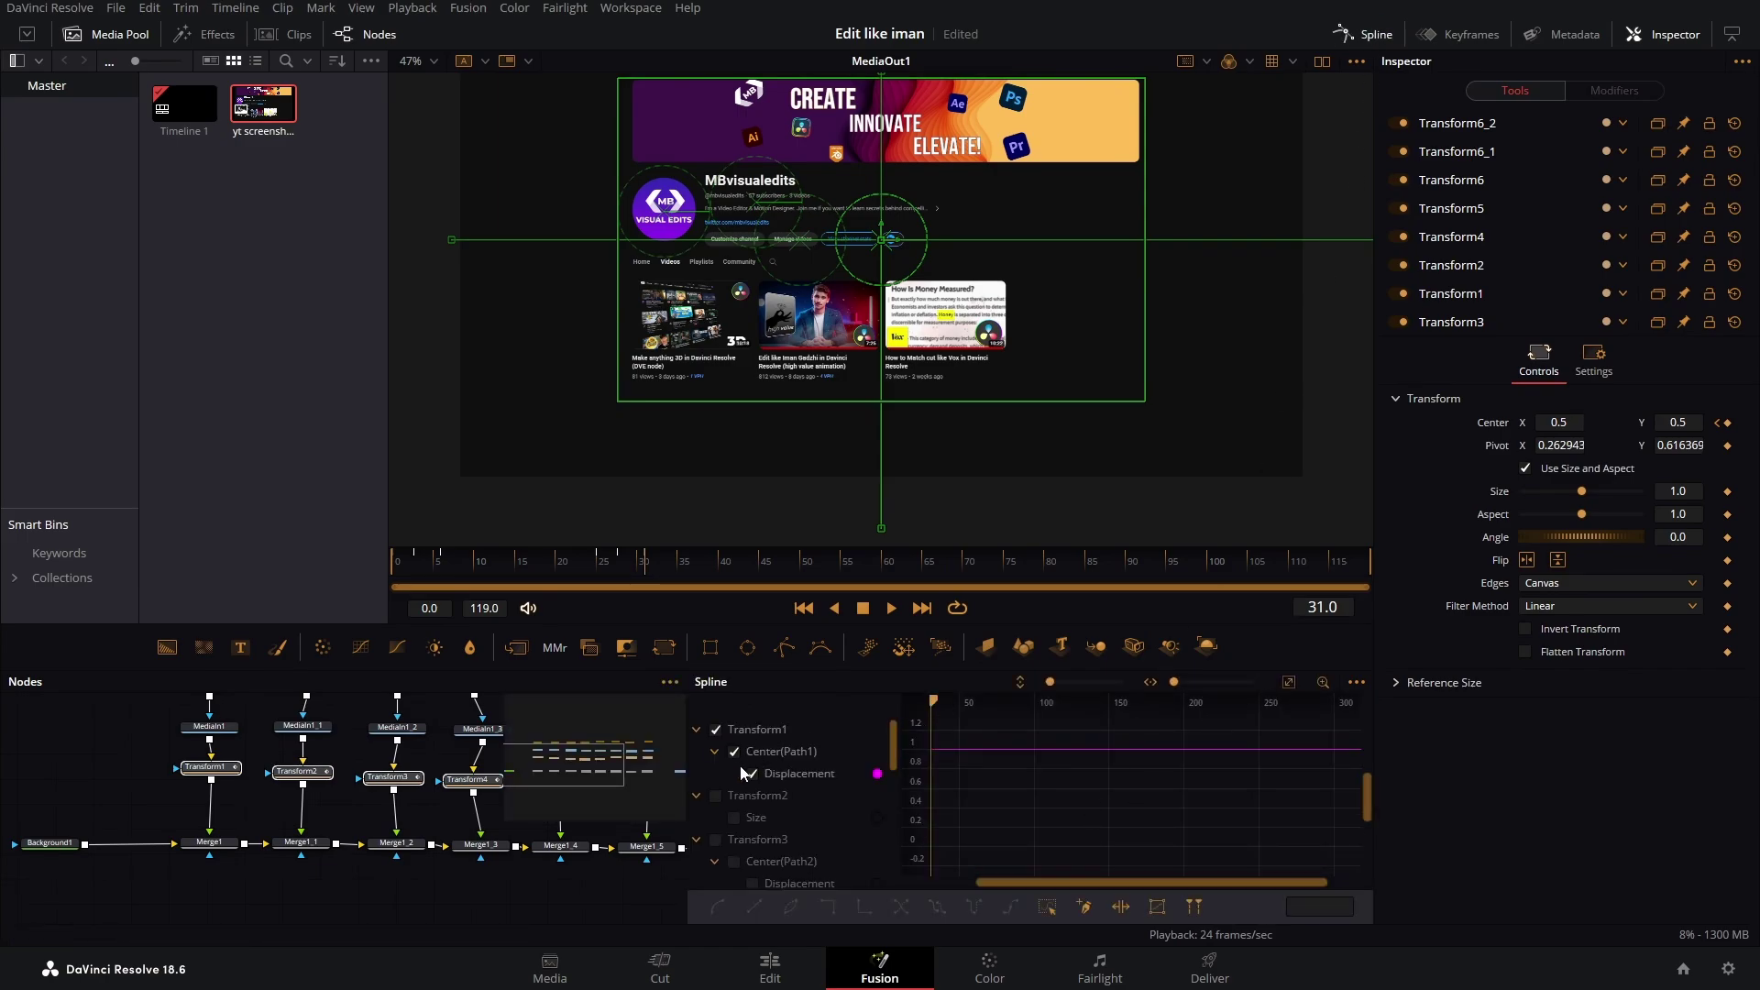
left_click(716, 774)
scroll(724, 788, "down", 2)
left_click(733, 796)
left_click(717, 818)
scroll(733, 816, "down", 3)
left_click(717, 817)
scroll(723, 839, "down", 3)
left_click(716, 817)
scroll(764, 802, "down", 3)
left_click(717, 816)
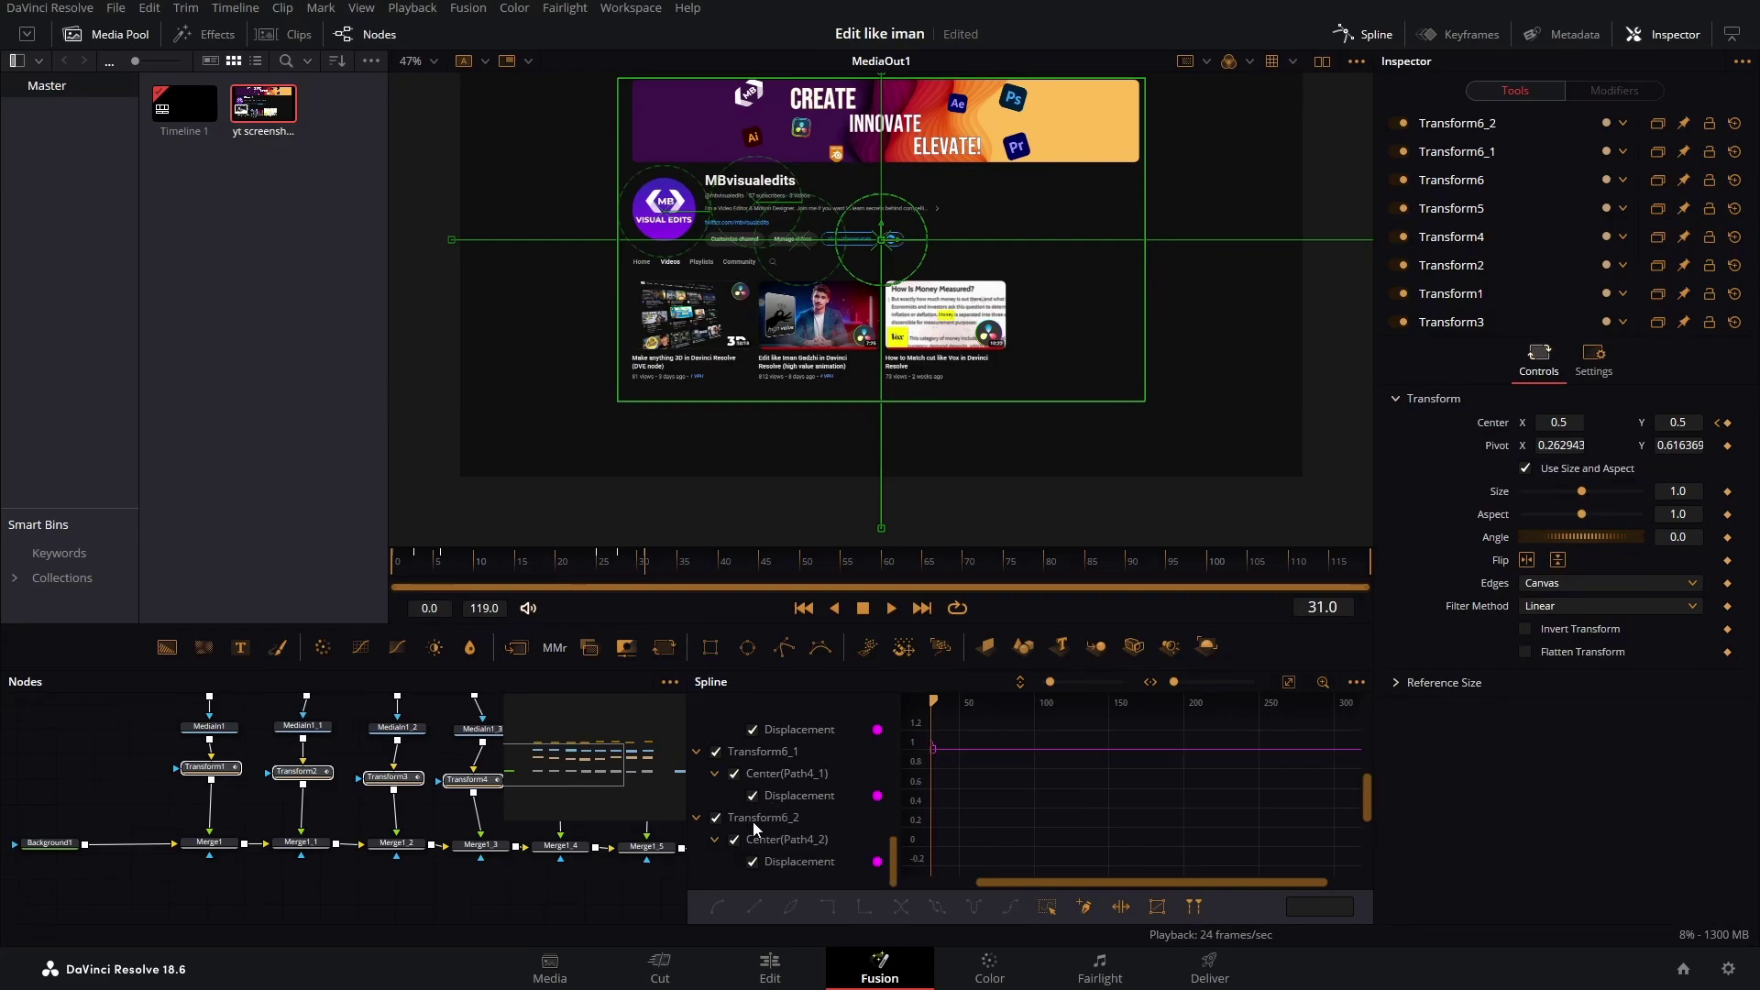
- Fit the curves, smooth all keyframes, and set Ease In 57.6 and Ease Out 76.7
left_click(1288, 682)
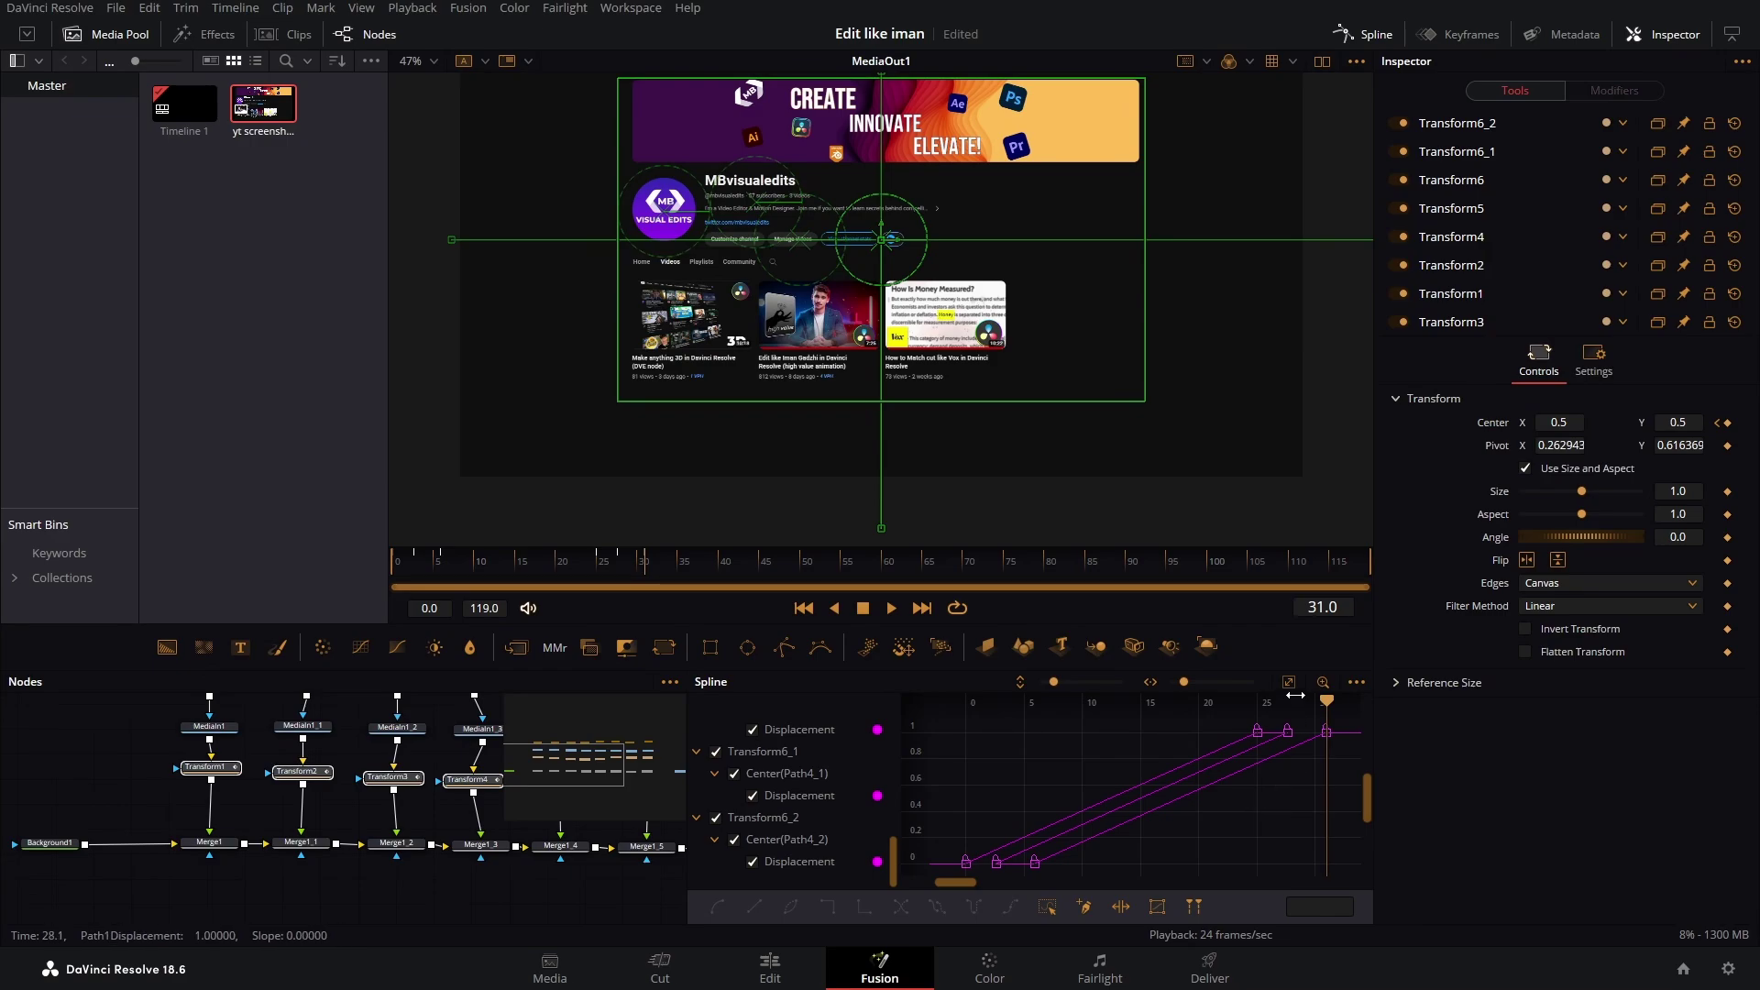
key("ctrl+a")
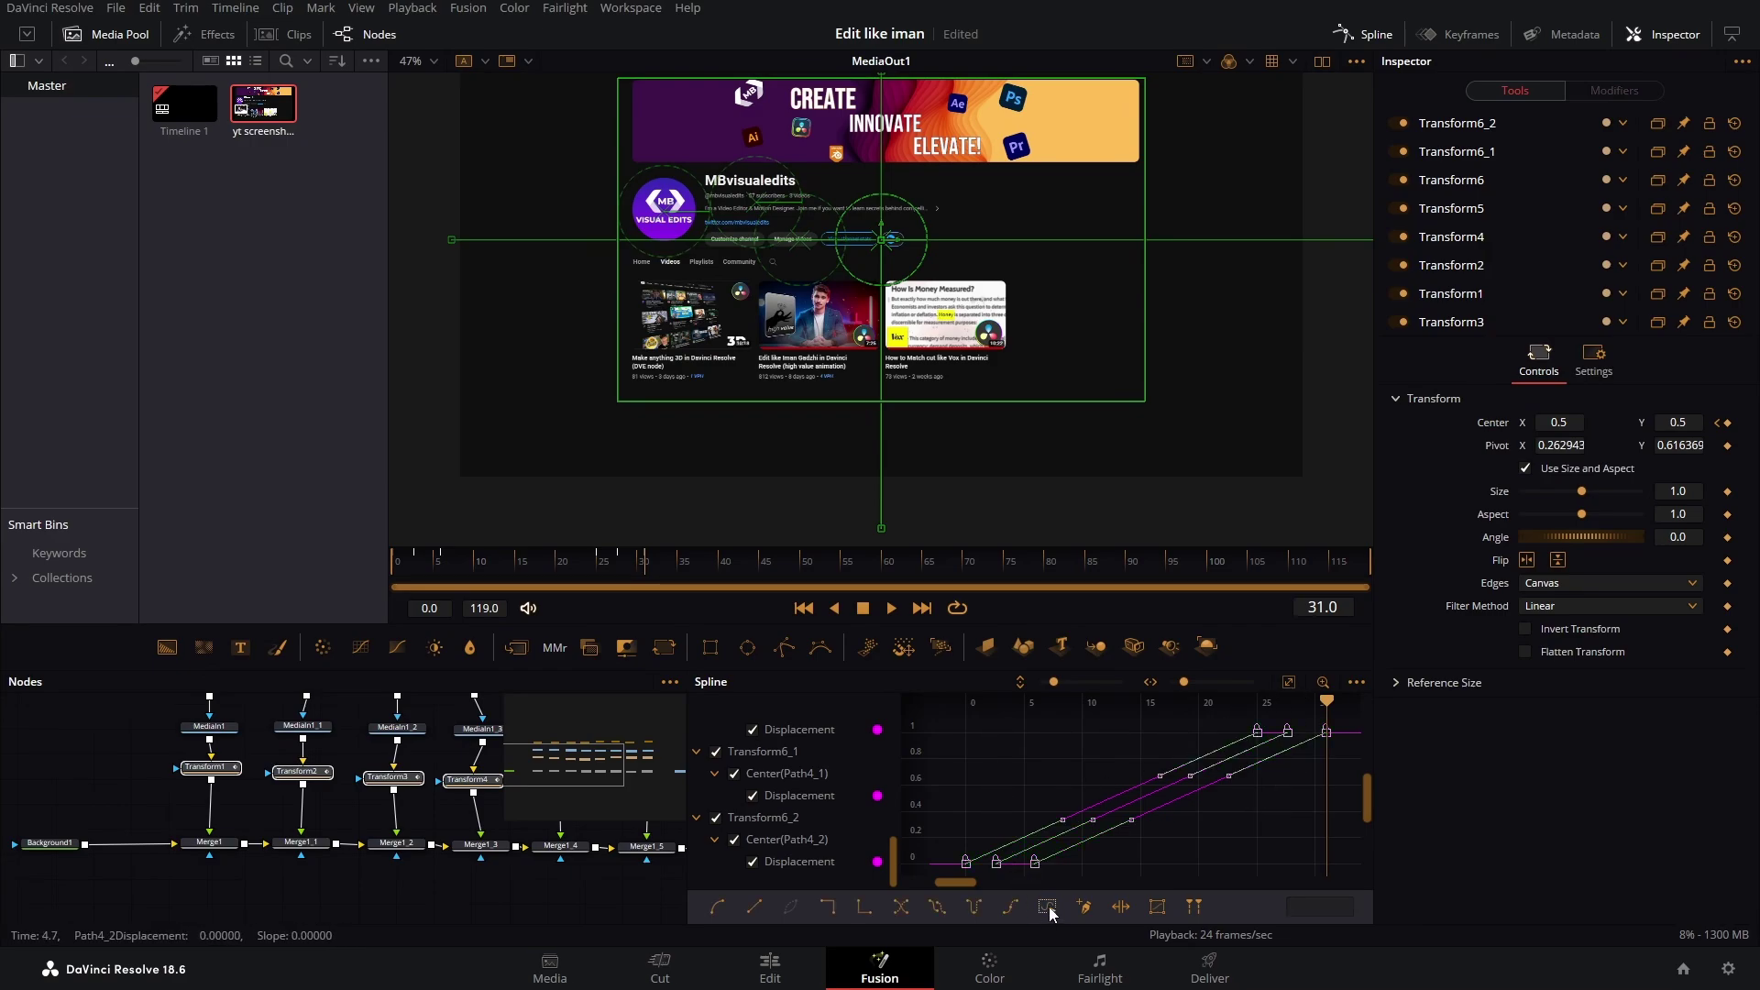
key("s")
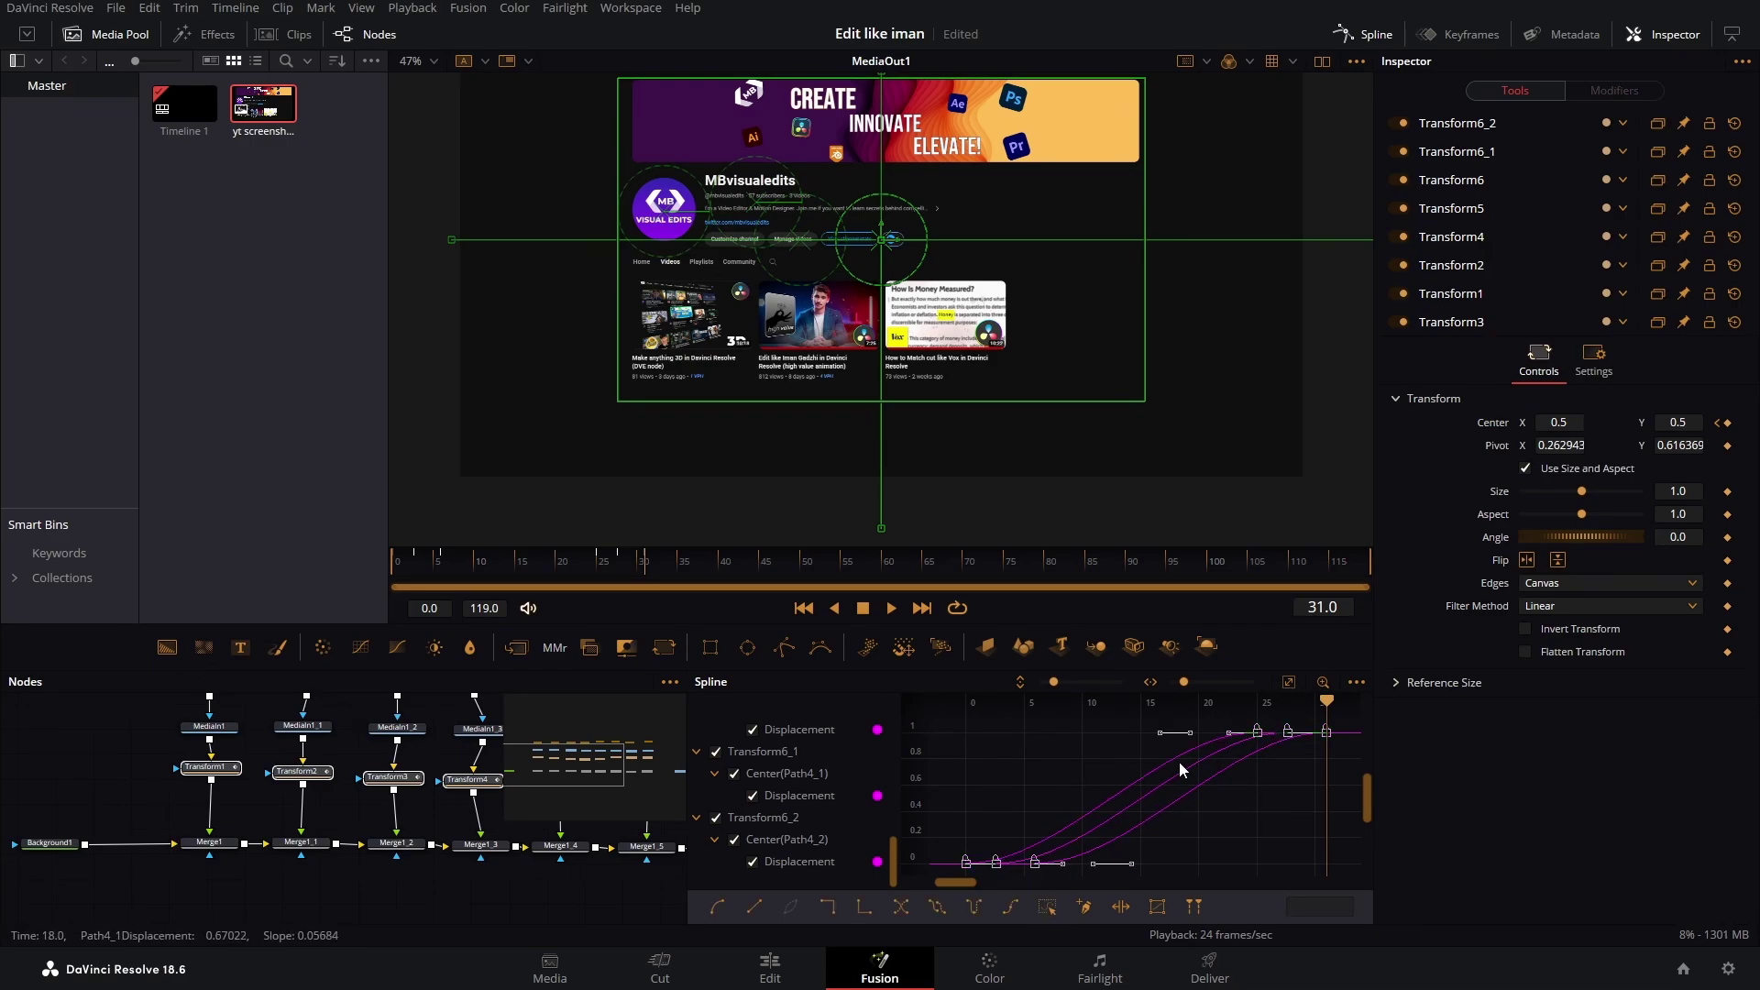
key("t")
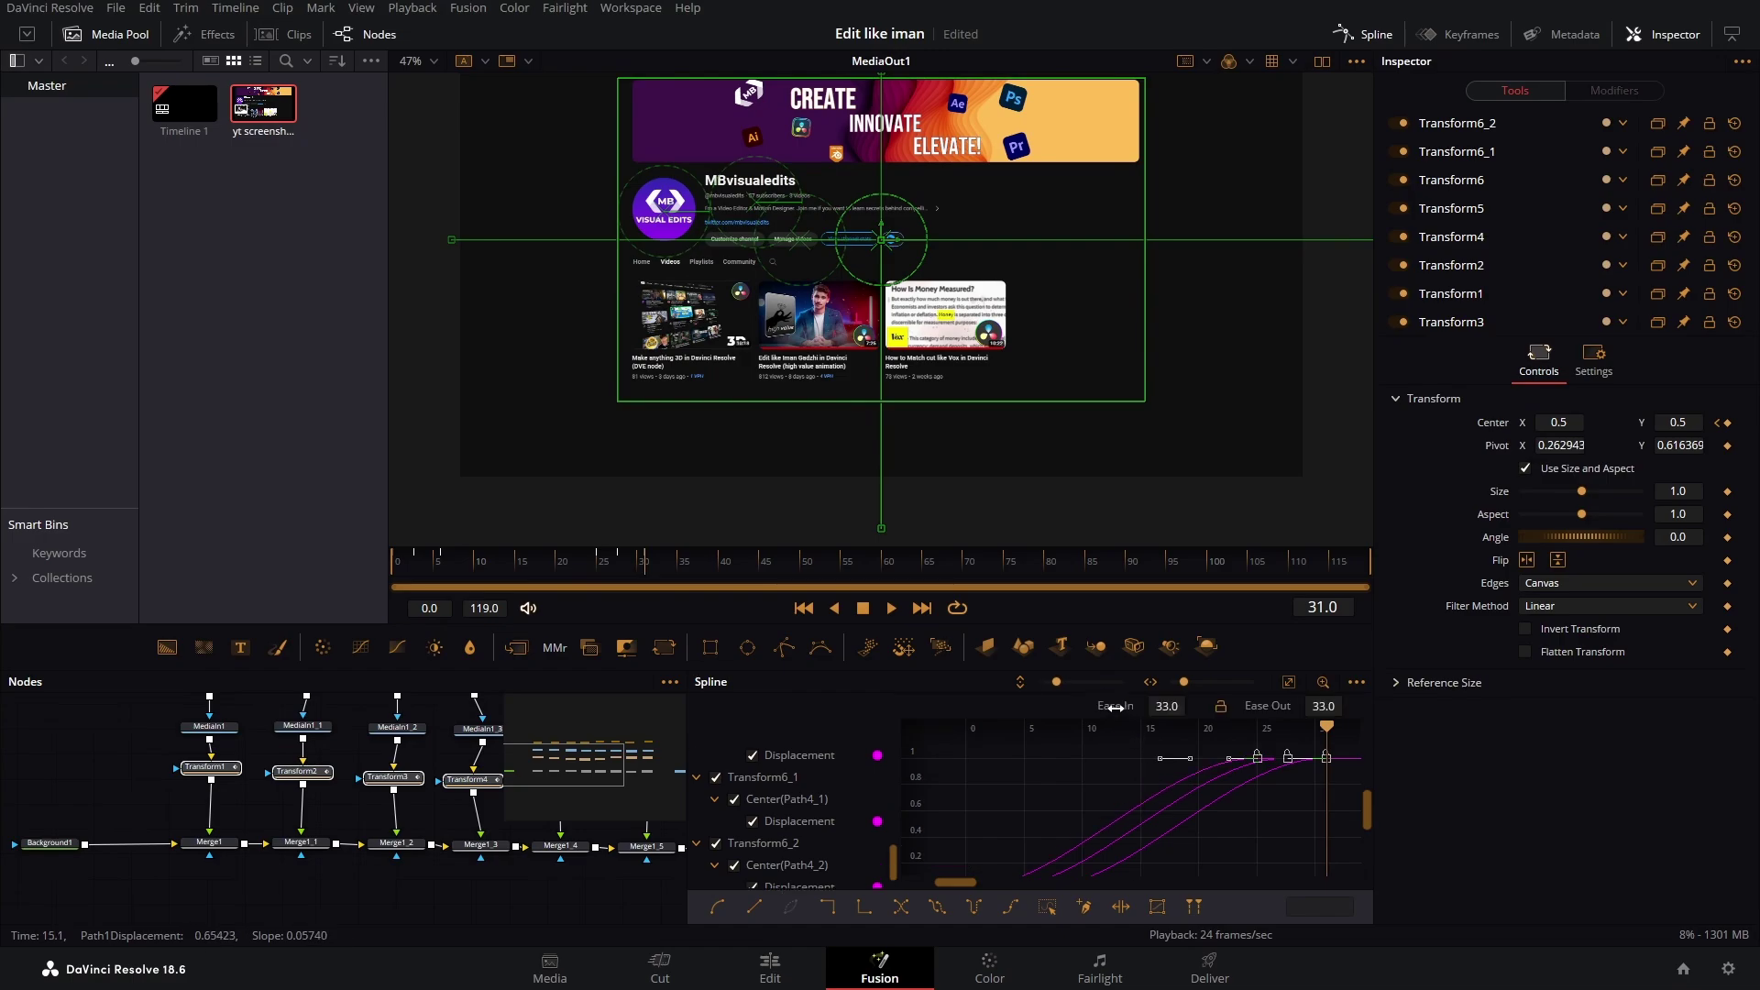
left_click_drag(1166, 706, 1349, 704)
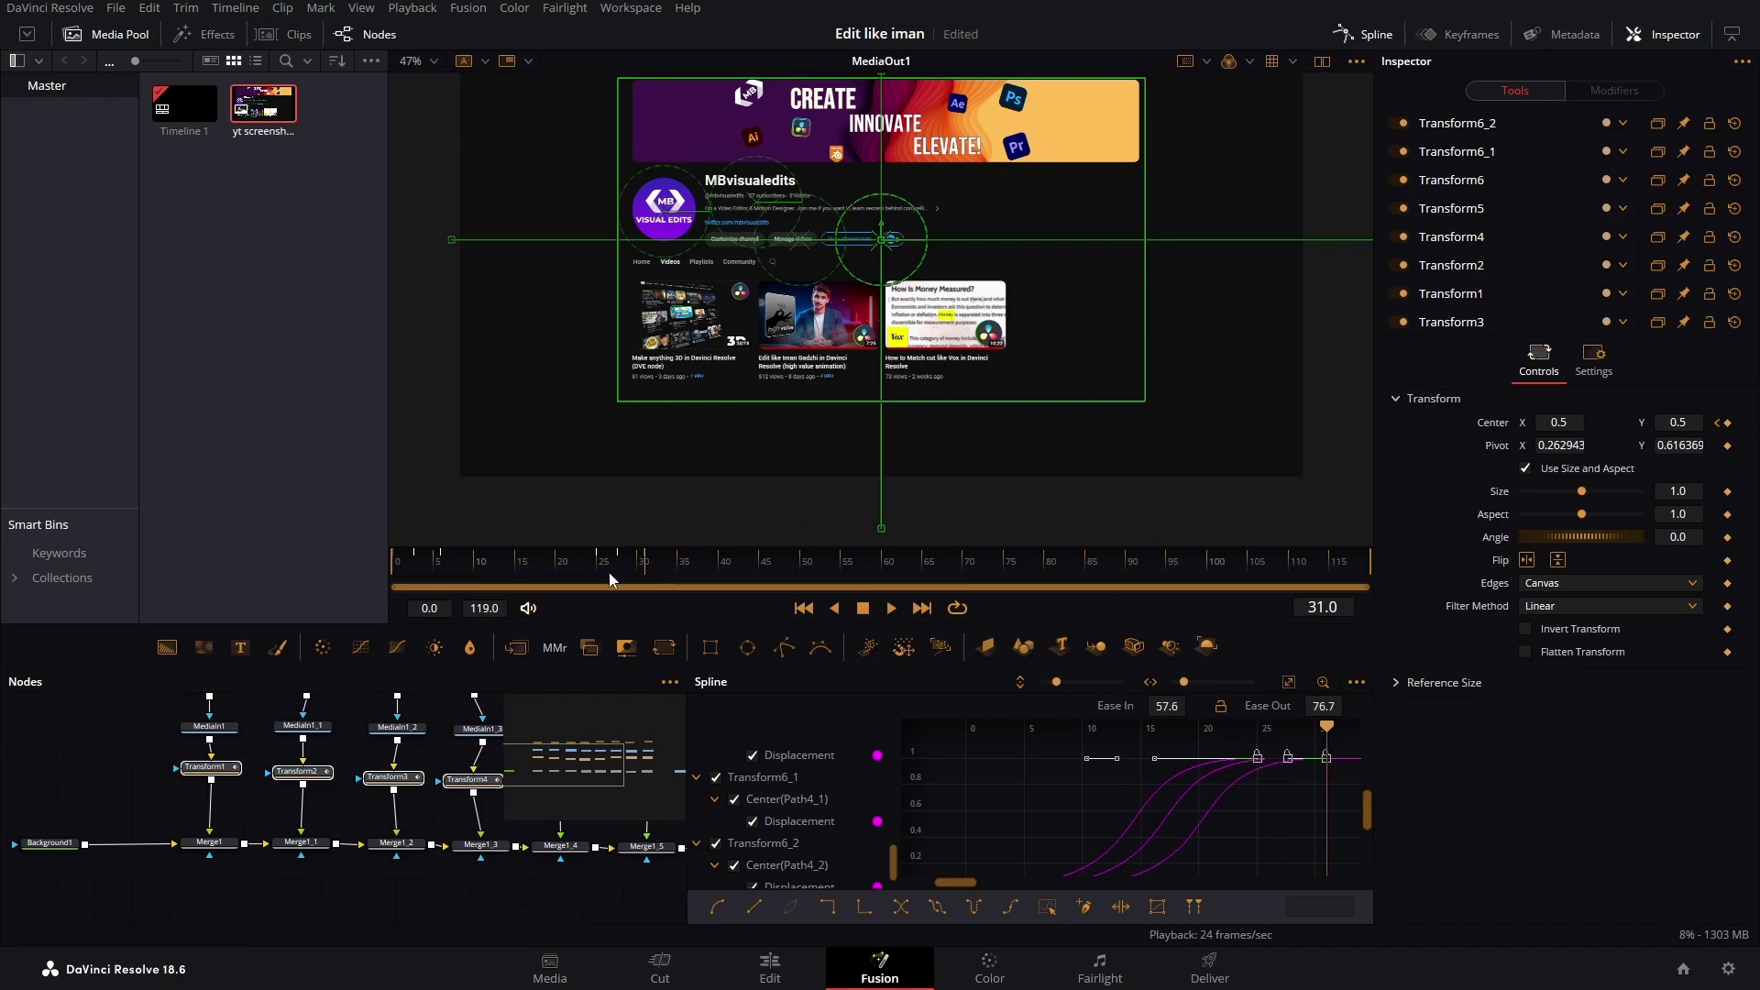
left_click(405, 568)
- Play the eased animation from frame 0, stopping at frame 46, and move MediaOut1 further right
left_click(381, 583)
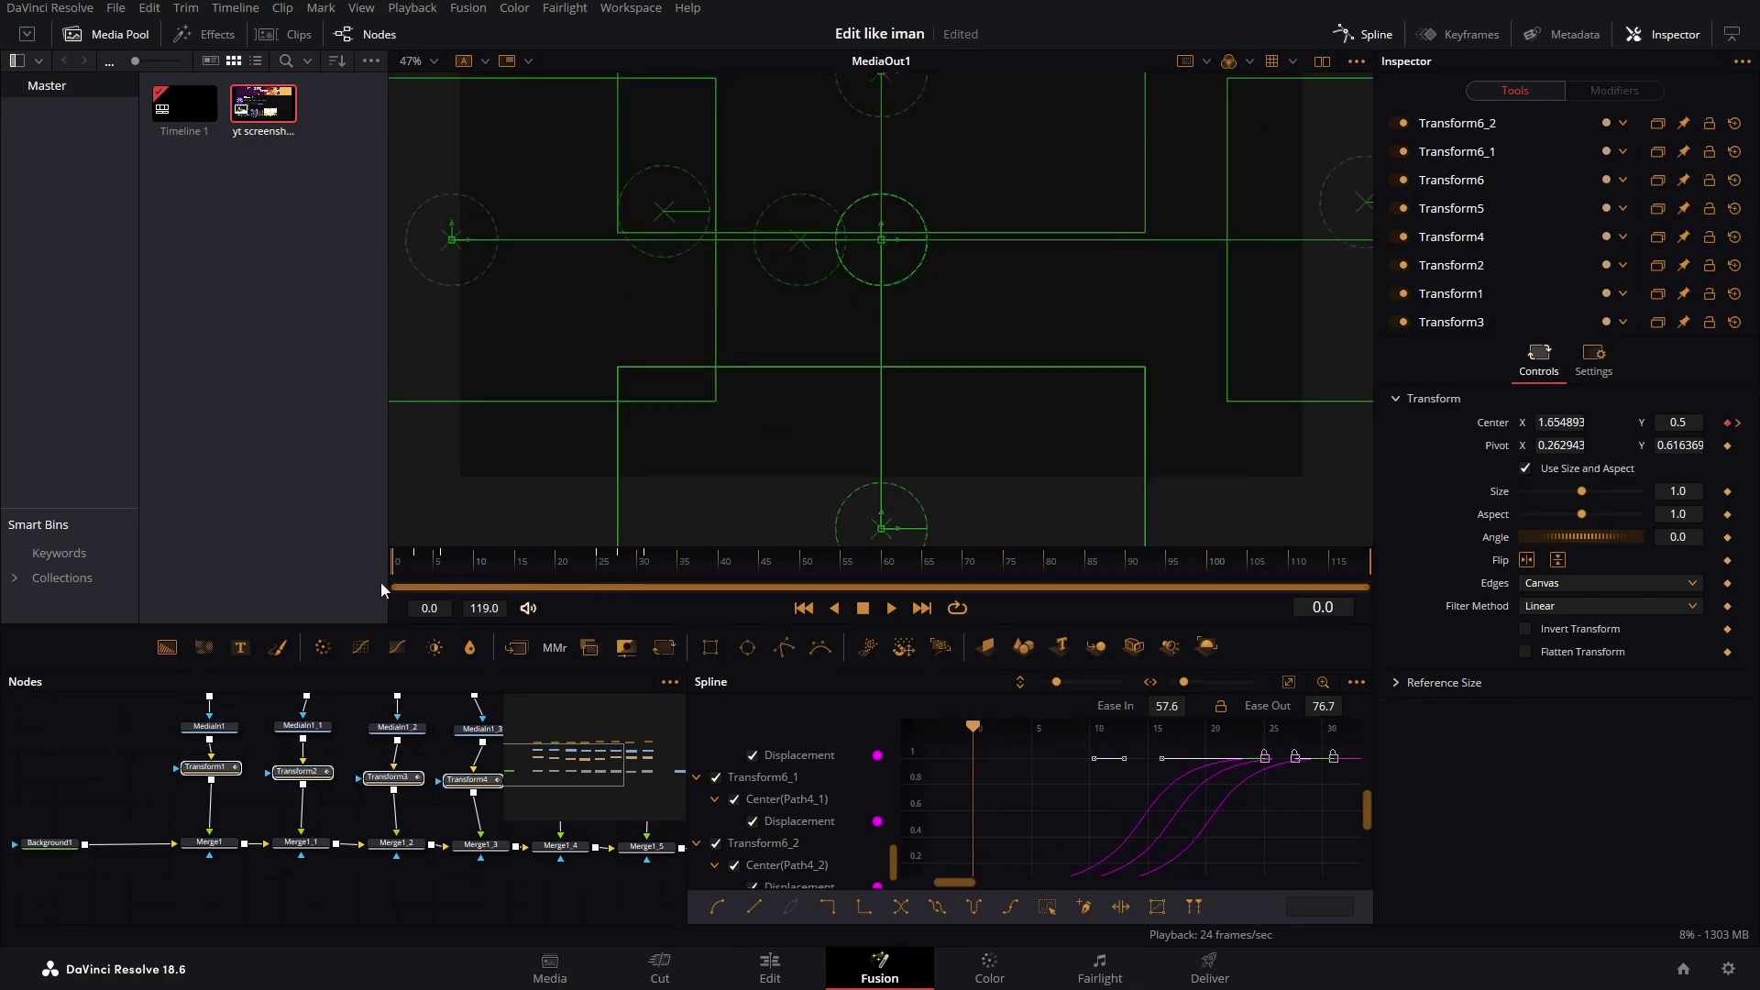
left_click(97, 738)
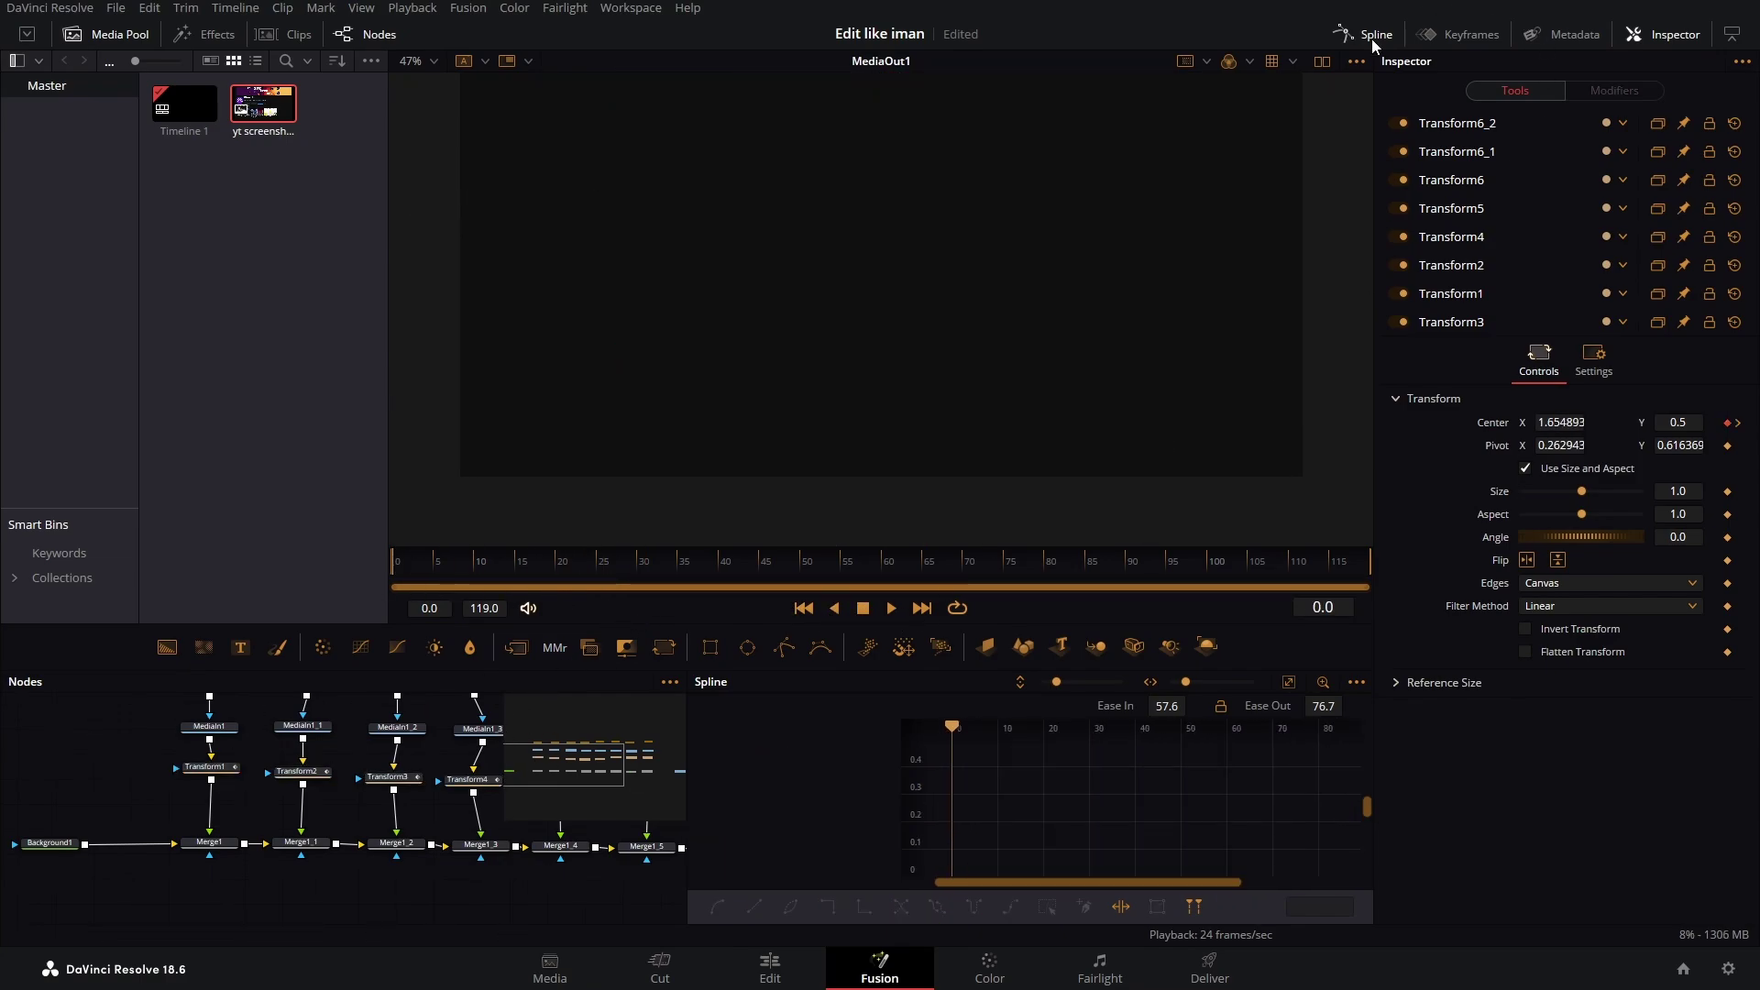
left_click(1372, 38)
left_click(891, 608)
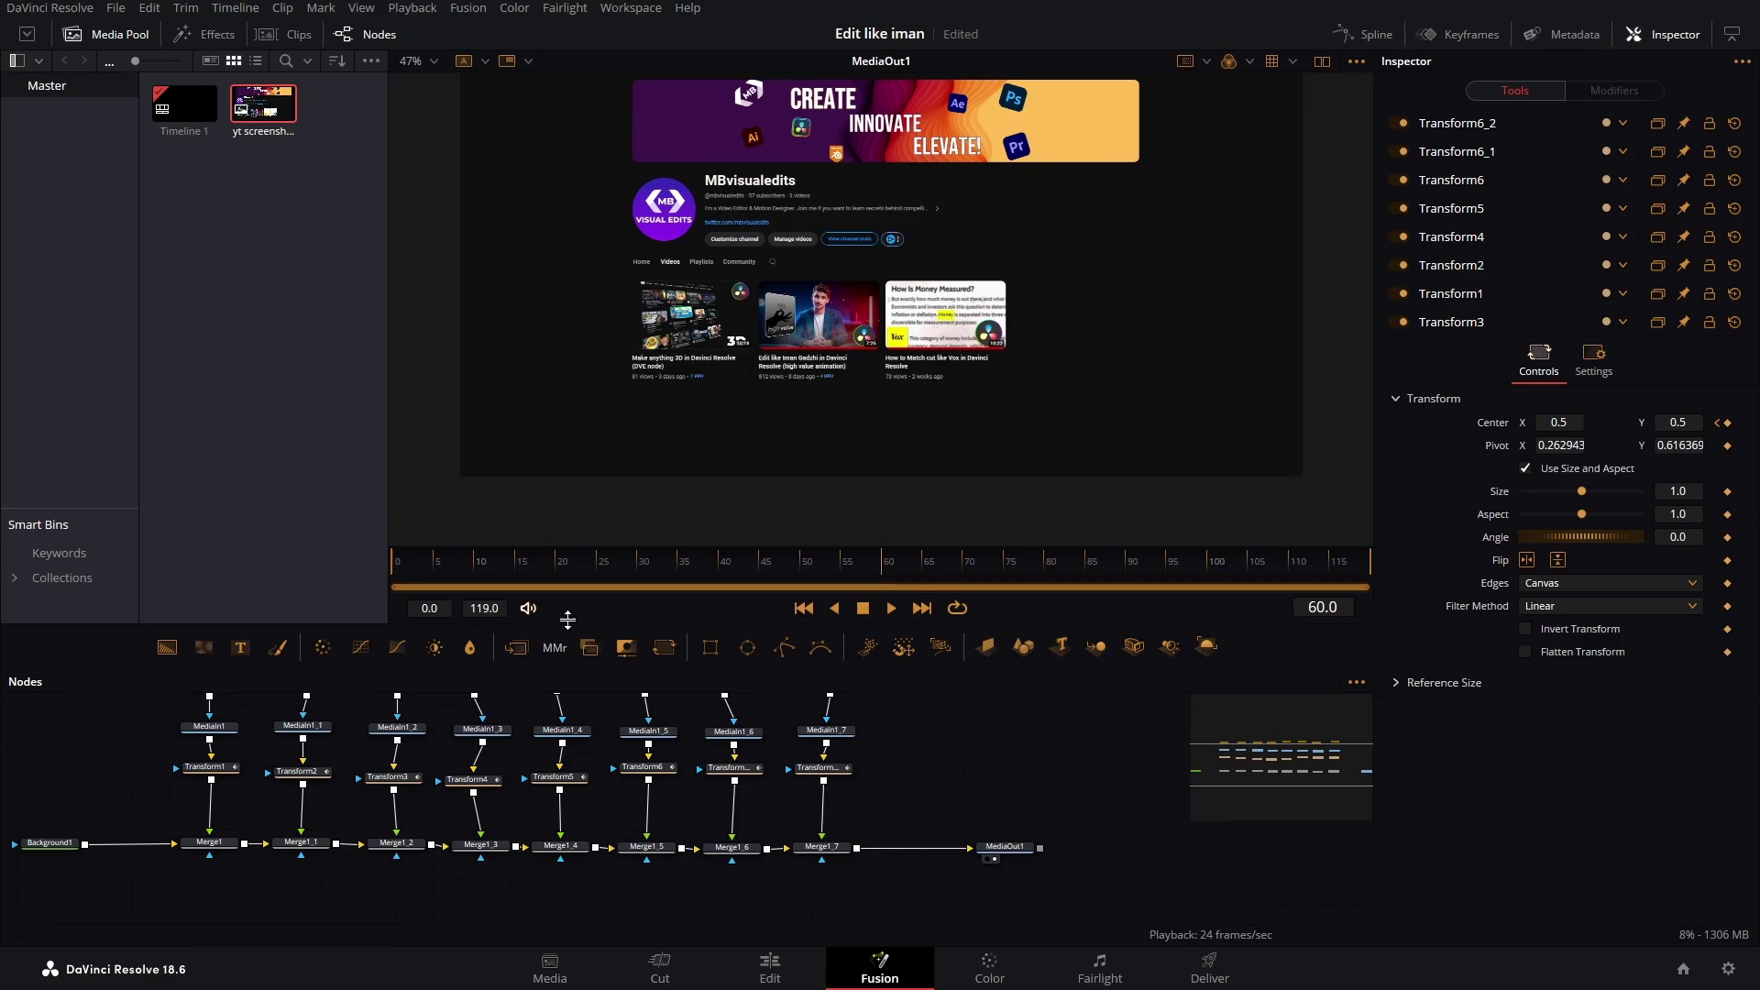
left_click_drag(568, 587, 290, 578)
left_click(893, 610)
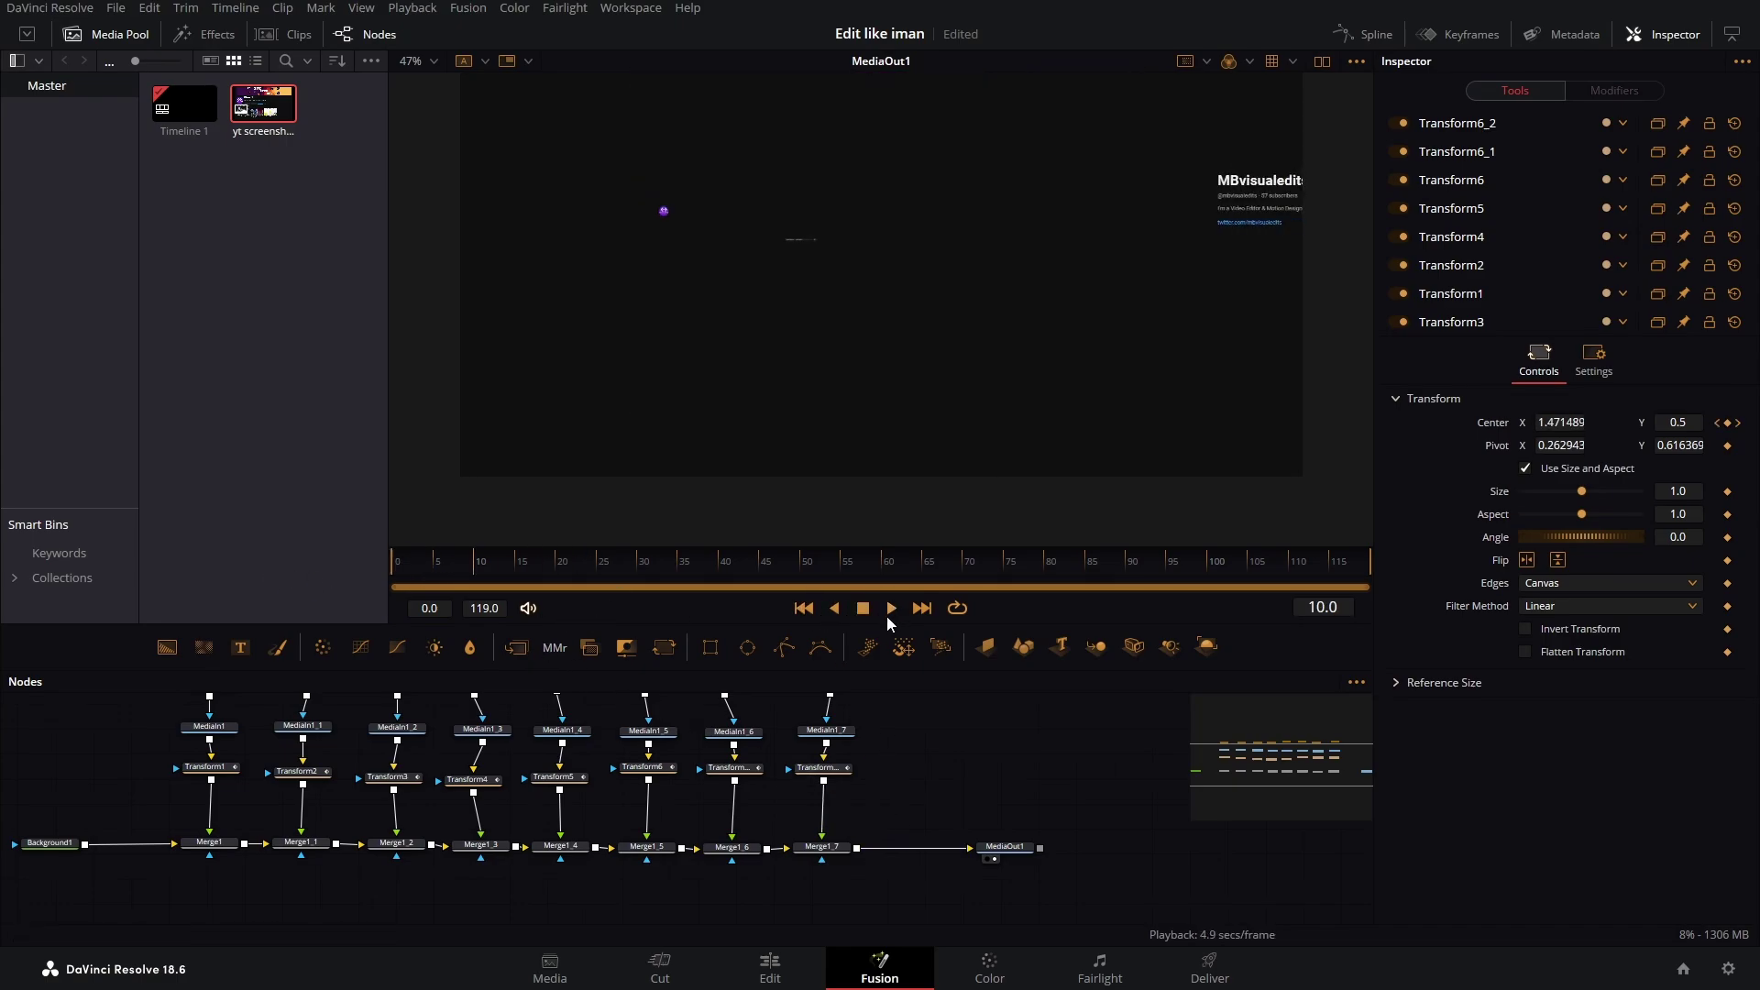
left_click(862, 610)
left_click_drag(1019, 852, 1077, 844)
- Insert a Transform after Merge1_7 and set its Size to 1.32
left_click(838, 849)
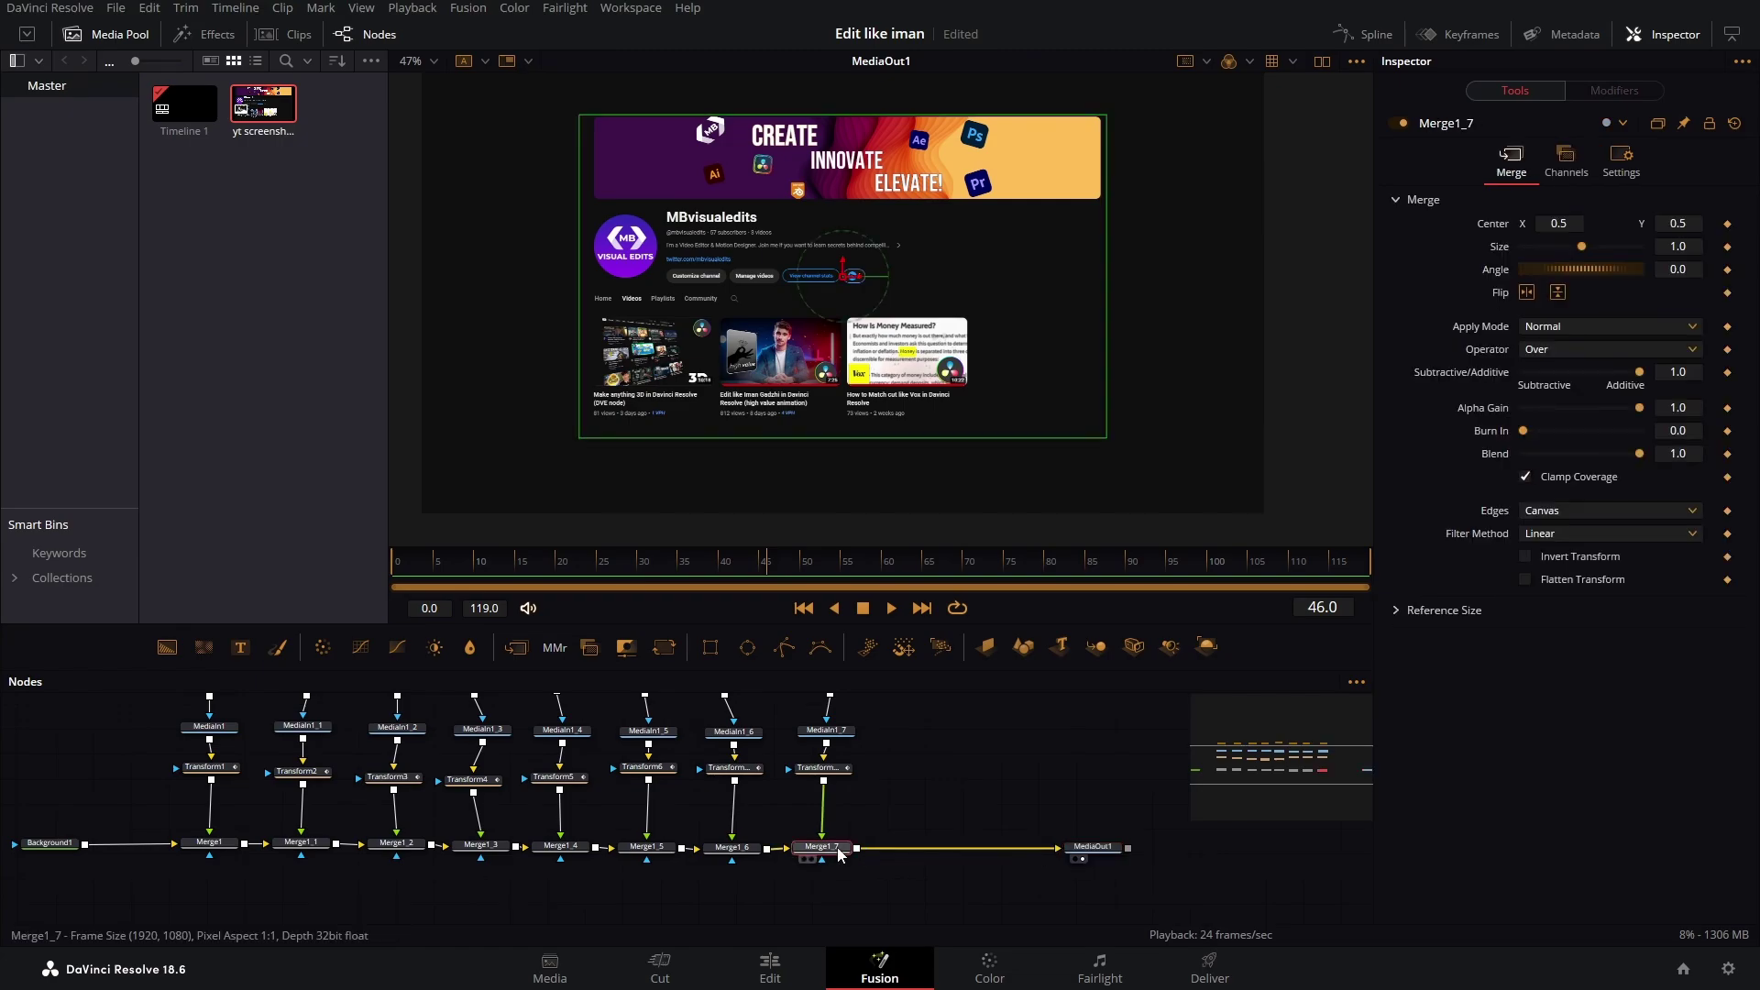
key("shift+space")
type("trans")
key("Return")
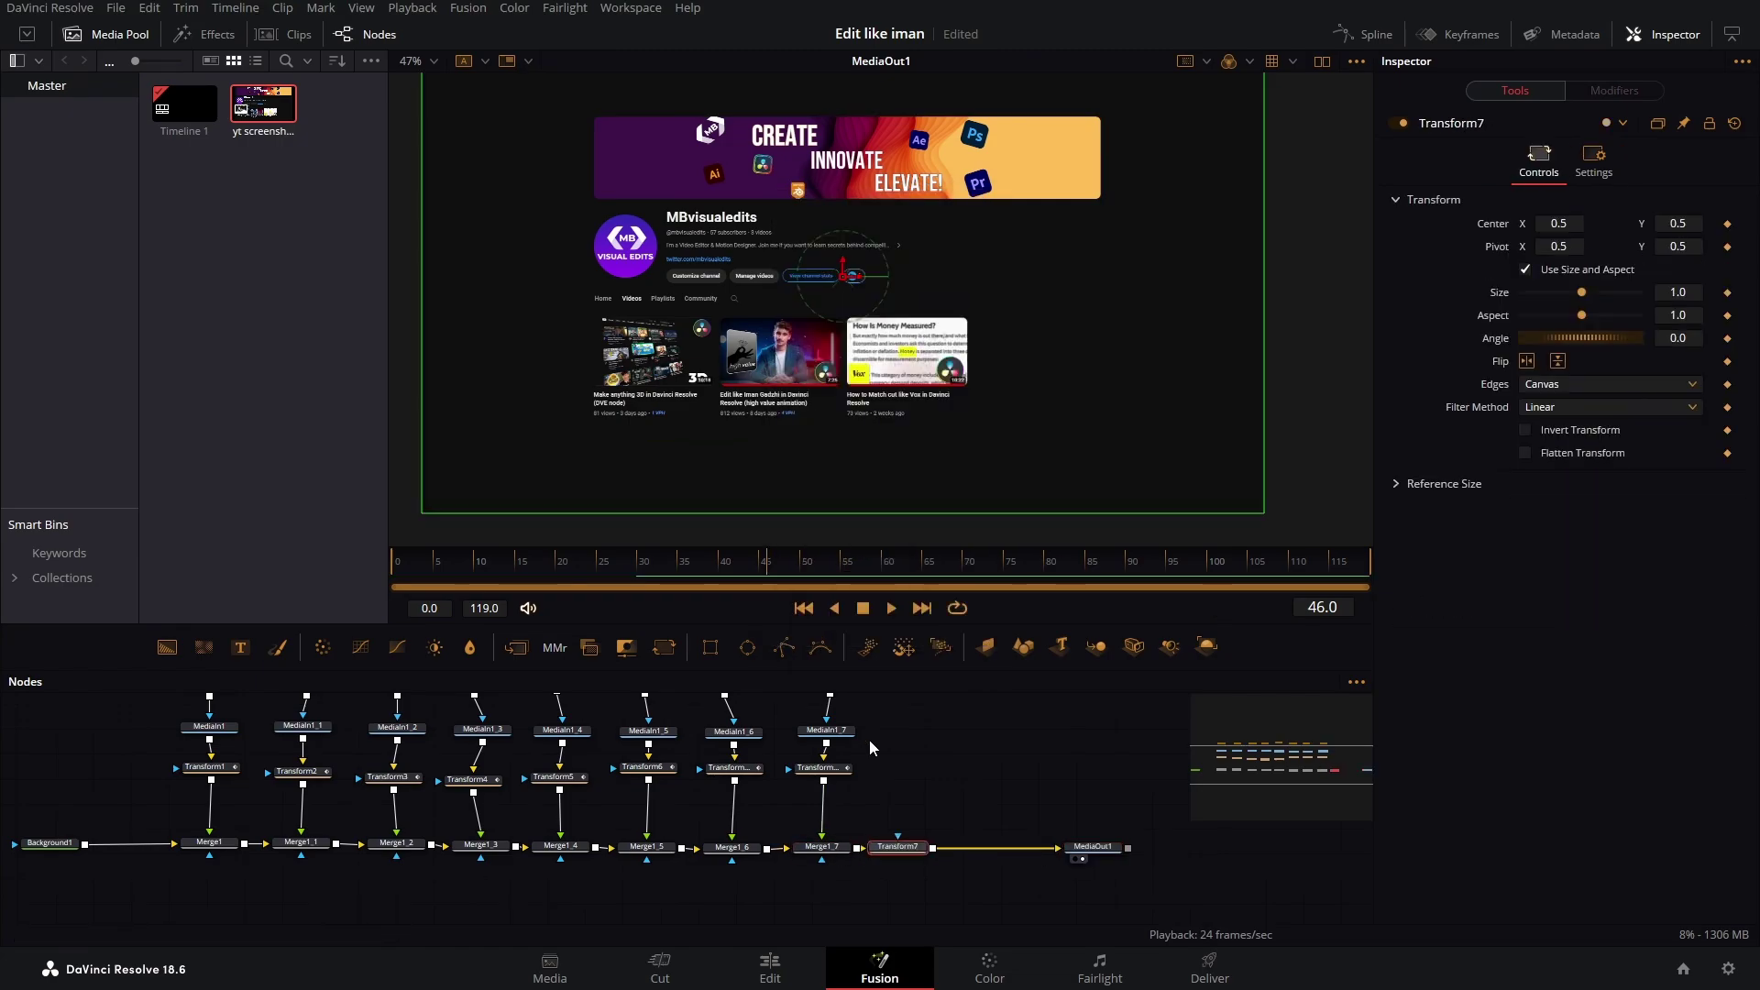
left_click_drag(1587, 294, 1591, 297)
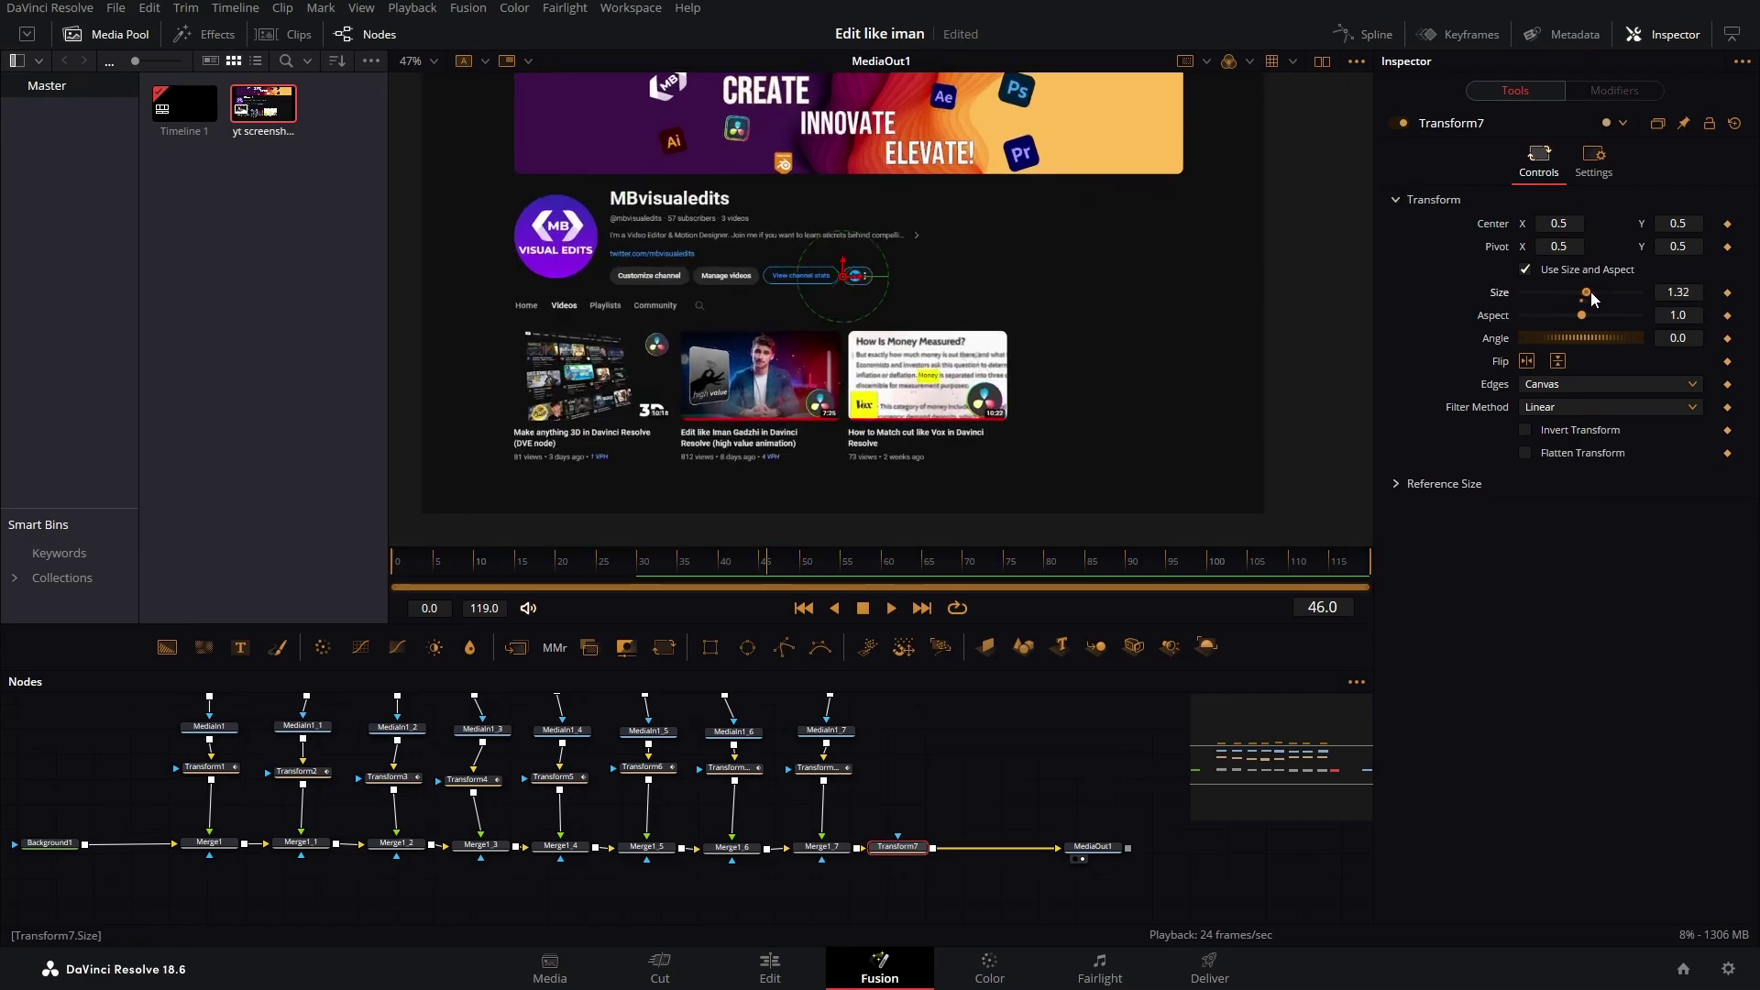
- Preview the enlarged composite from the start and nudge the output node right
mouse_move(1032, 233)
left_mouse_down()
mouse_move(1076, 308)
mouse_move(1058, 238)
left_mouse_up()
left_click_drag(669, 577, 391, 577)
left_click(894, 608)
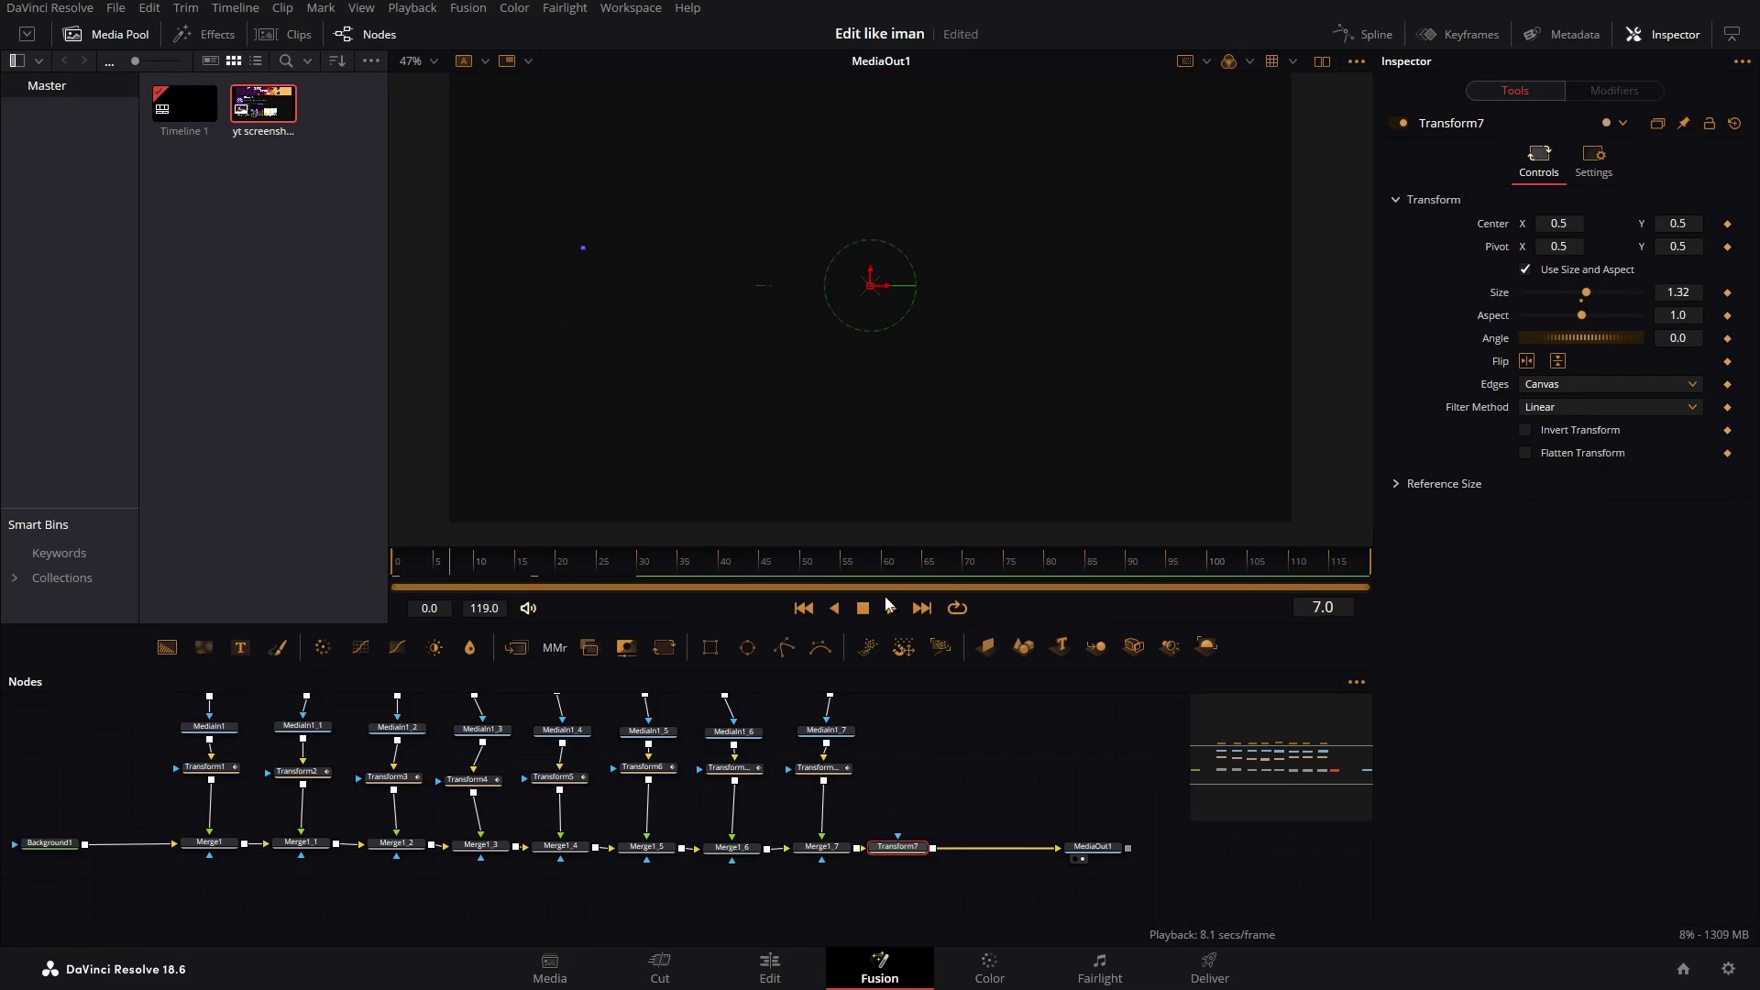
left_click(862, 608)
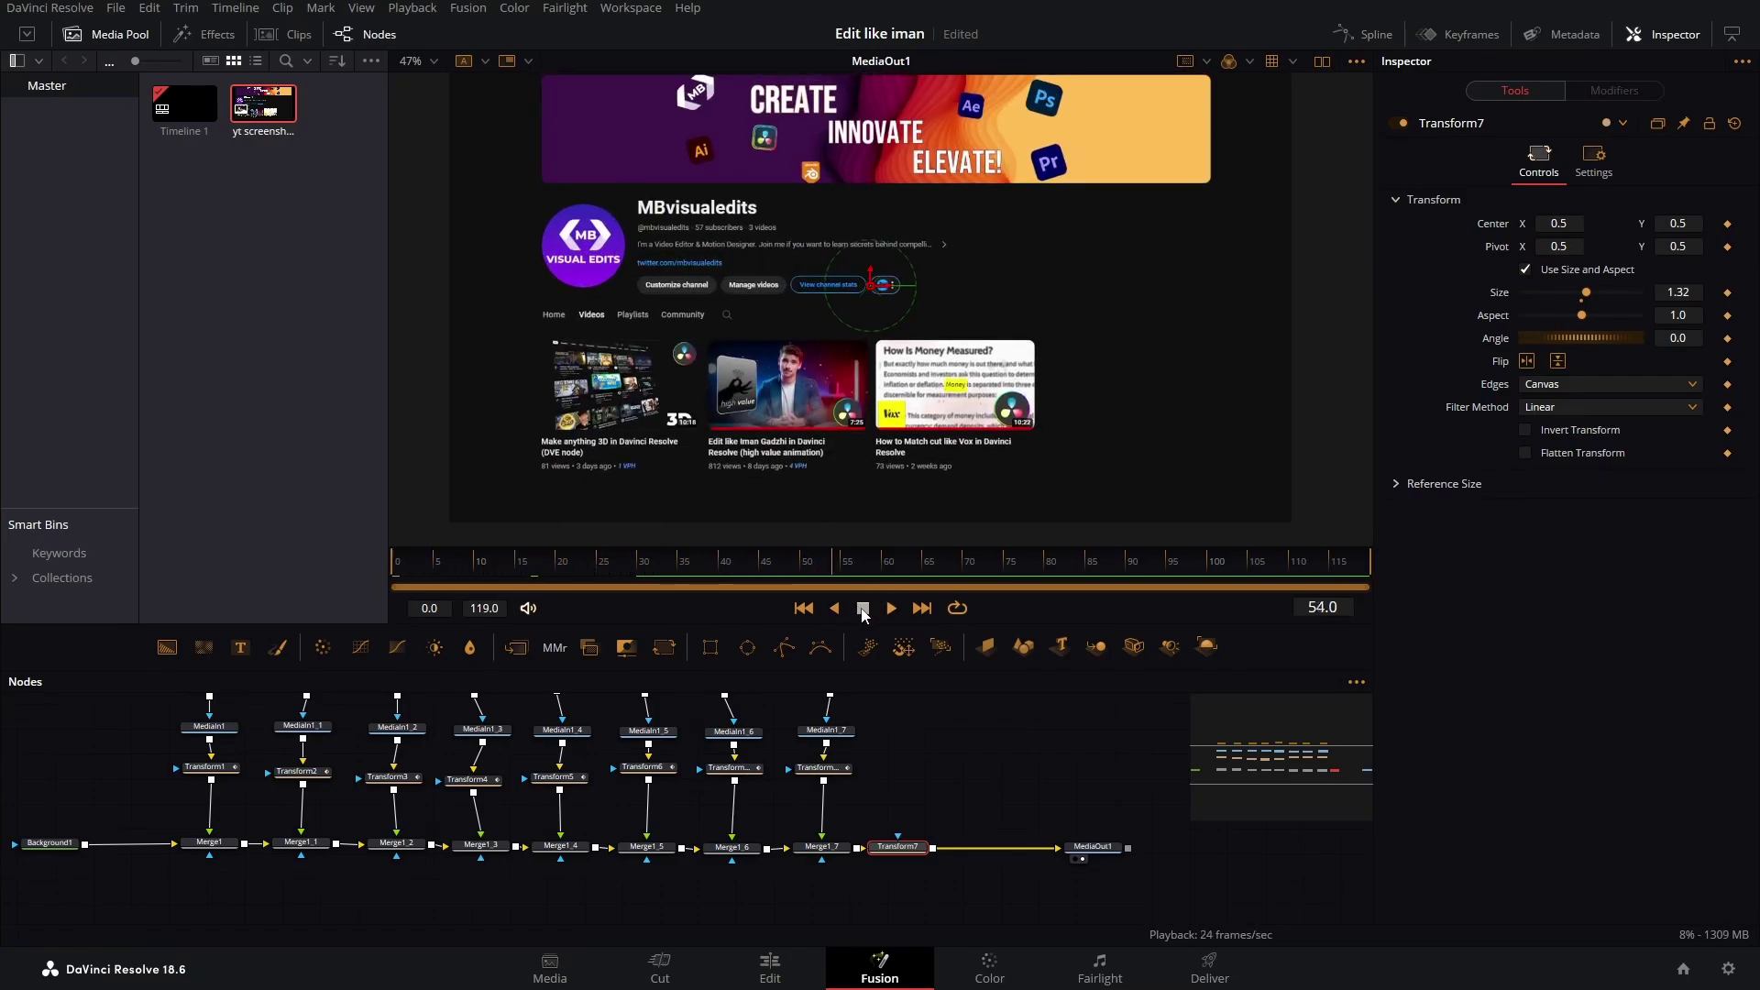
left_click_drag(1097, 854, 1127, 856)
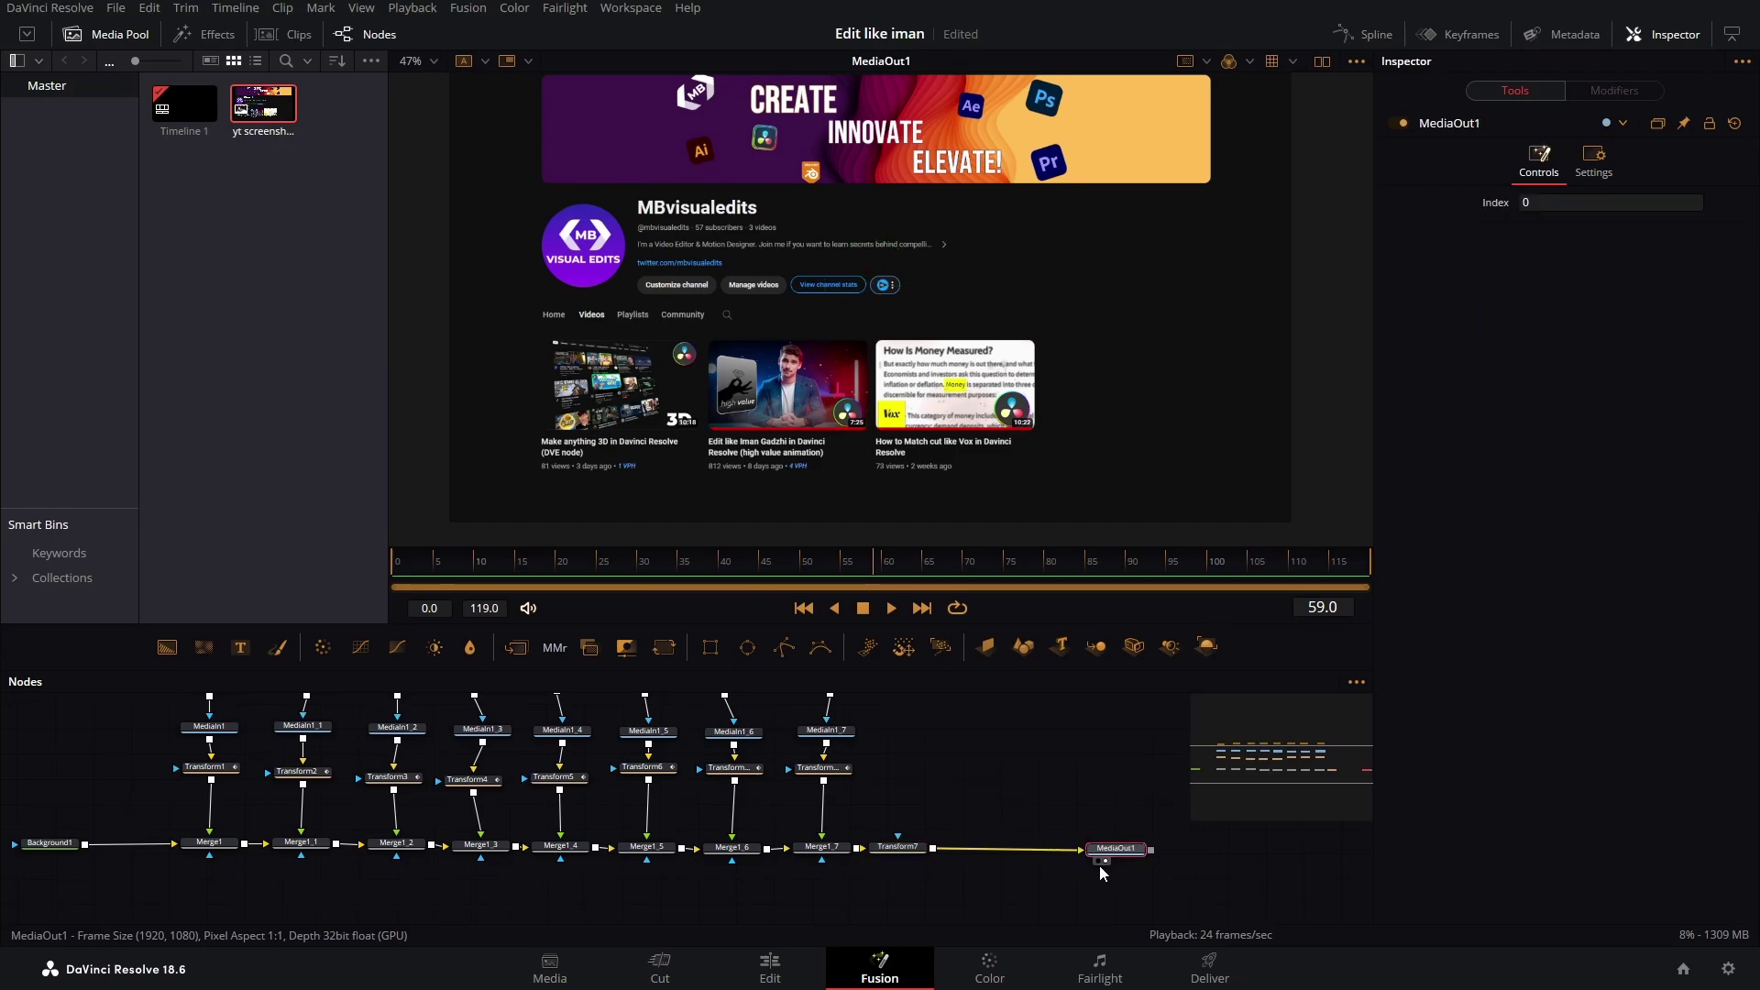
- Add a Fast Noise generator to the node graph beside the output node
left_click(936, 770)
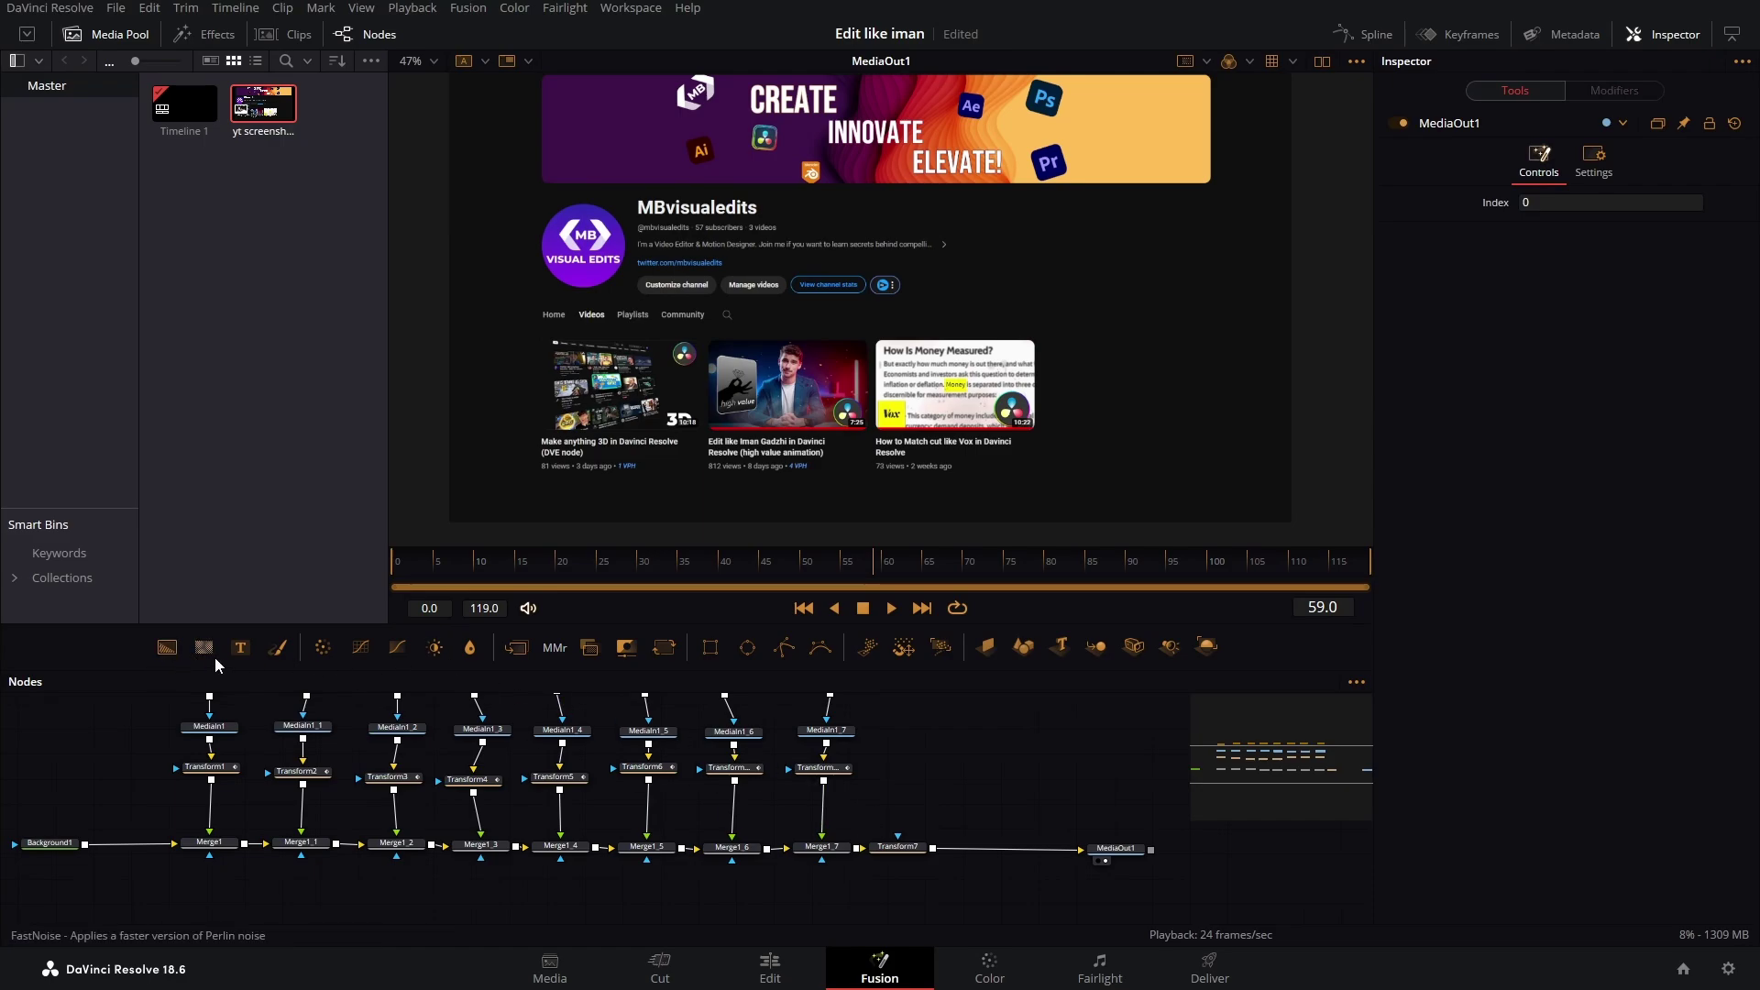
left_click_drag(203, 650, 1041, 812)
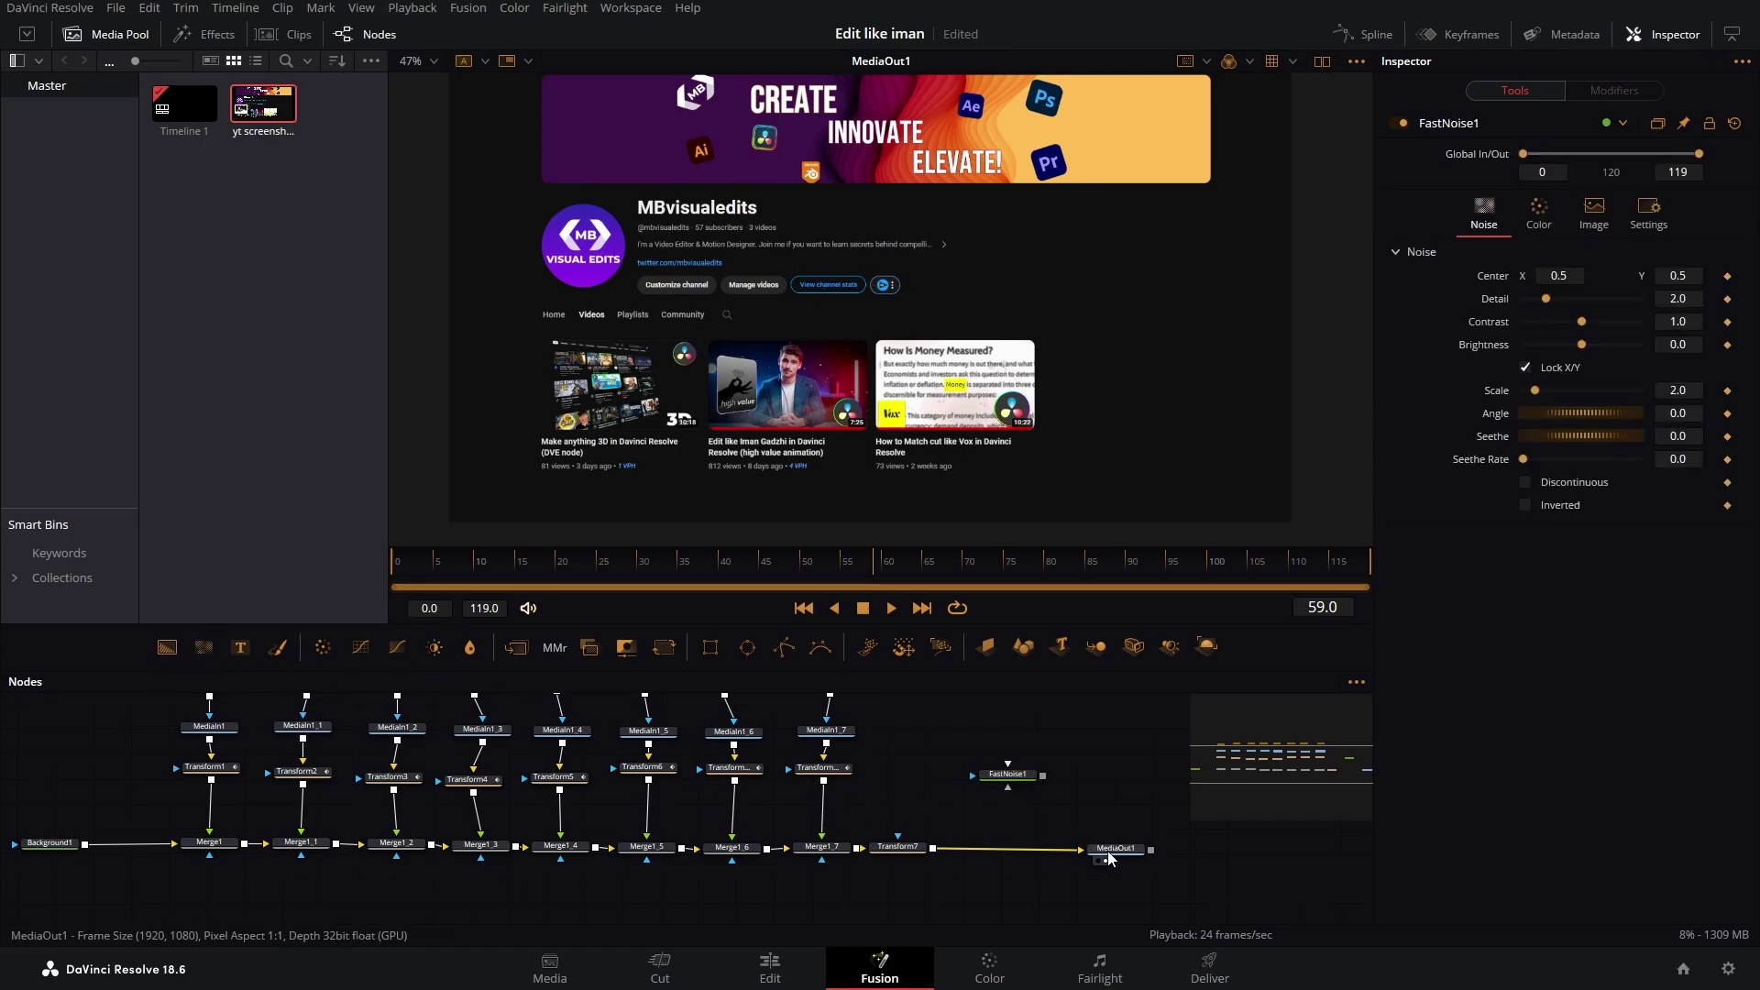
left_click_drag(1126, 855, 1136, 855)
left_click_drag(1005, 786, 1018, 790)
- Add a Displace node and insert it between Transform7 and MediaOut1
key("shift+space")
type("trans")
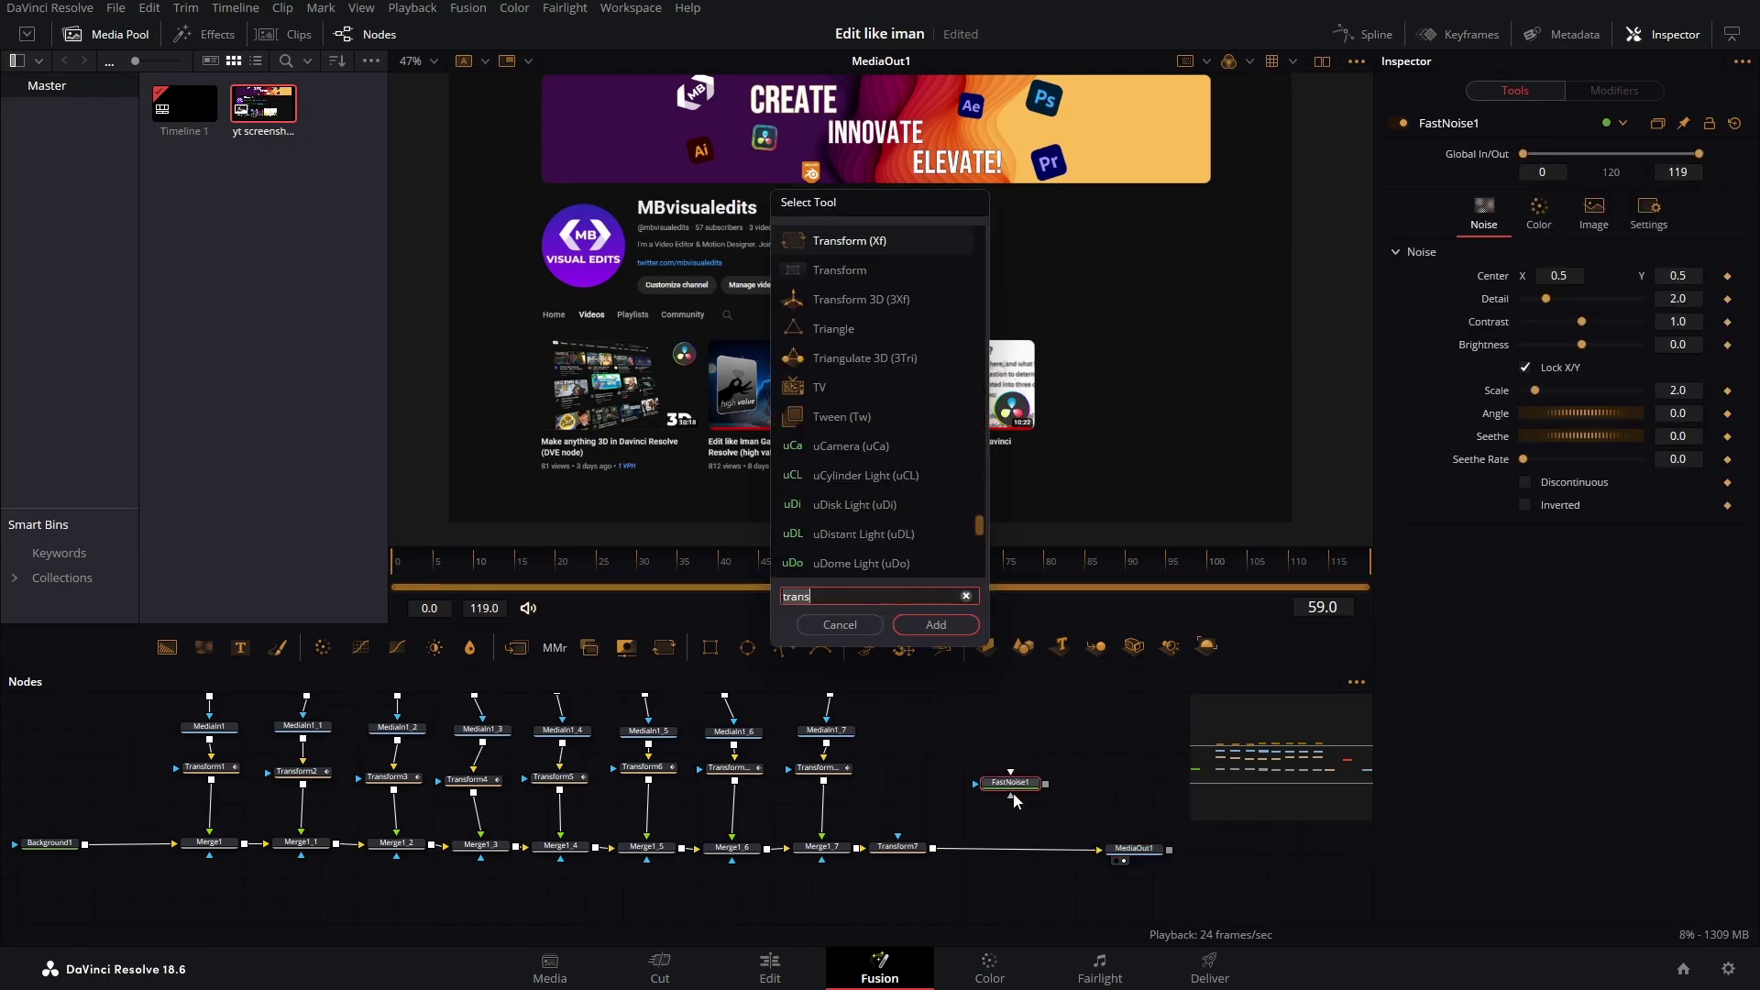
key("BackSpace")
key("BackSpace")
key("BackSpace")
key("BackSpace")
key("BackSpace")
type("disp")
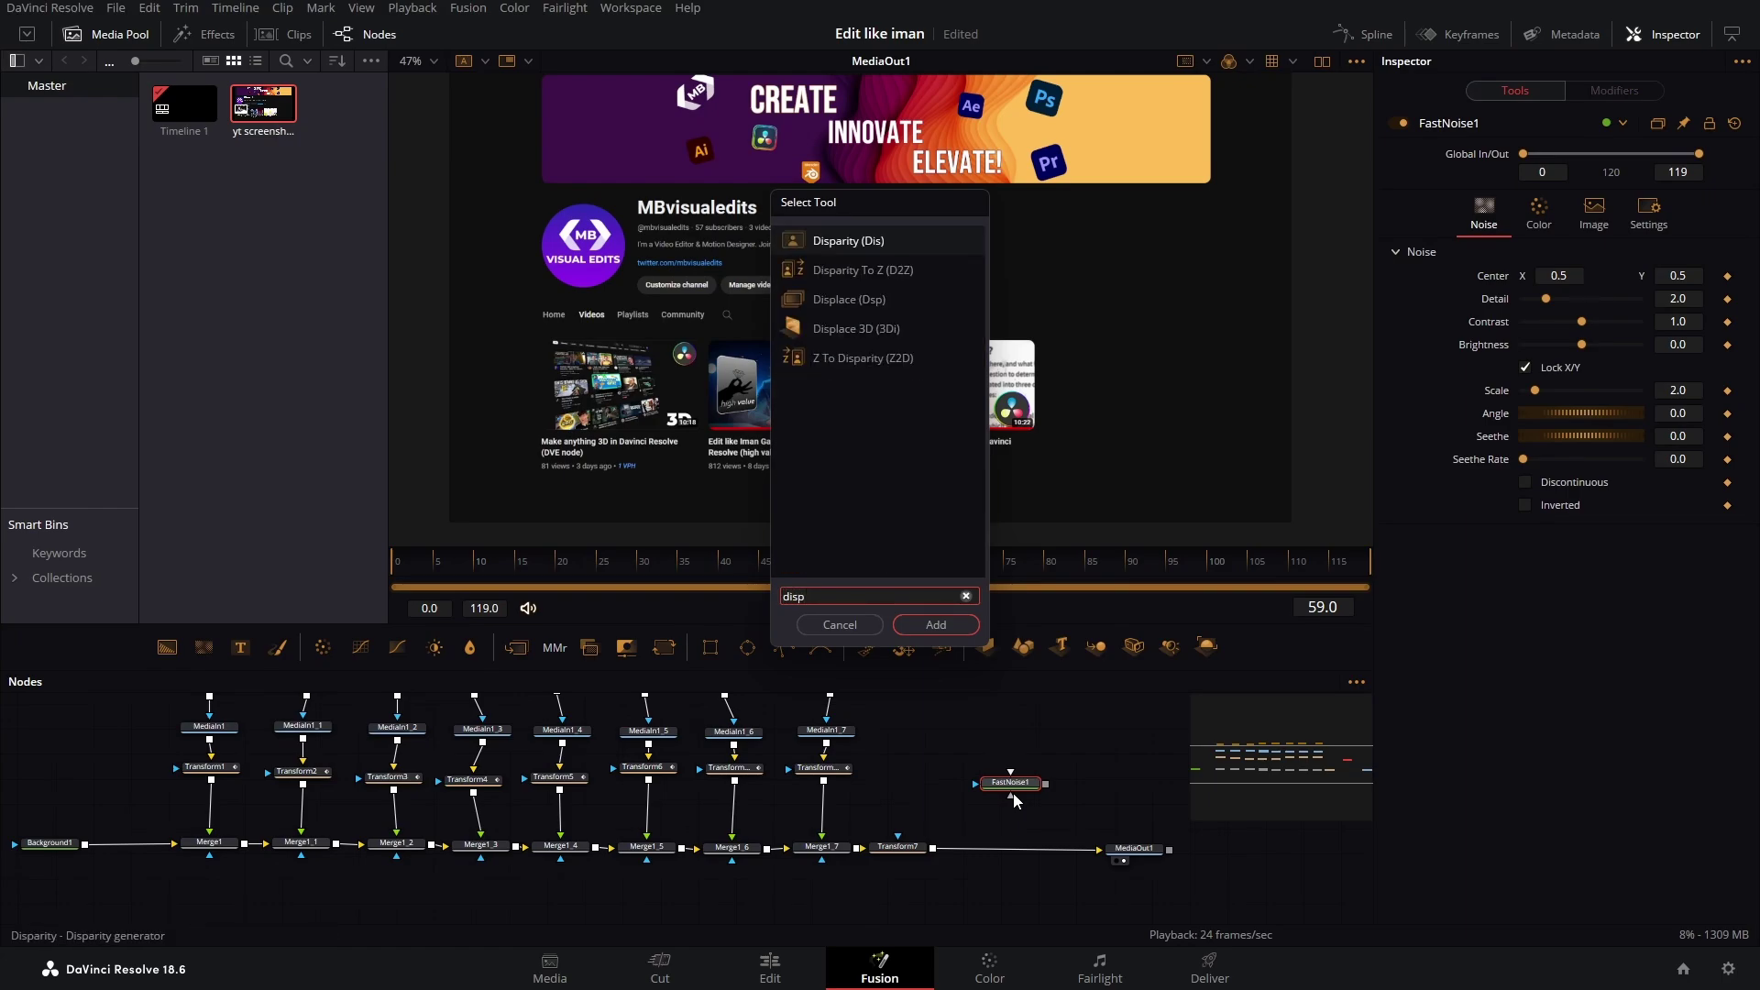
key("Down")
key("Down")
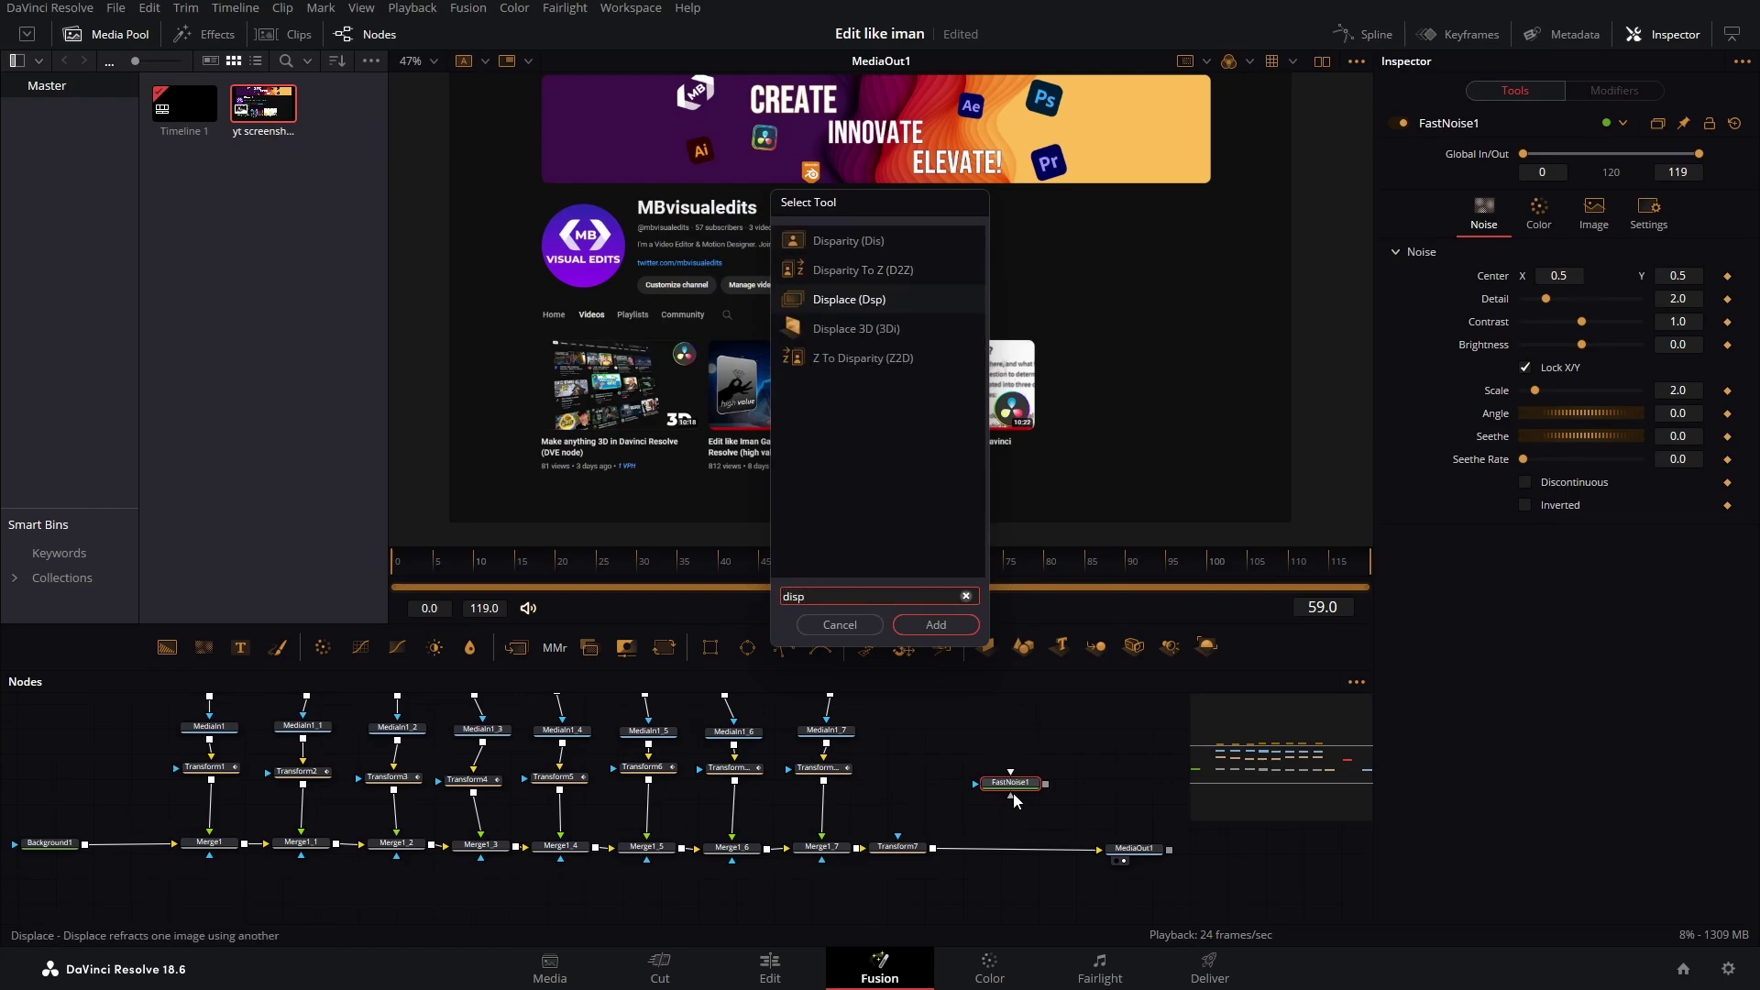
key("Return")
left_click_drag(1093, 786, 1046, 784)
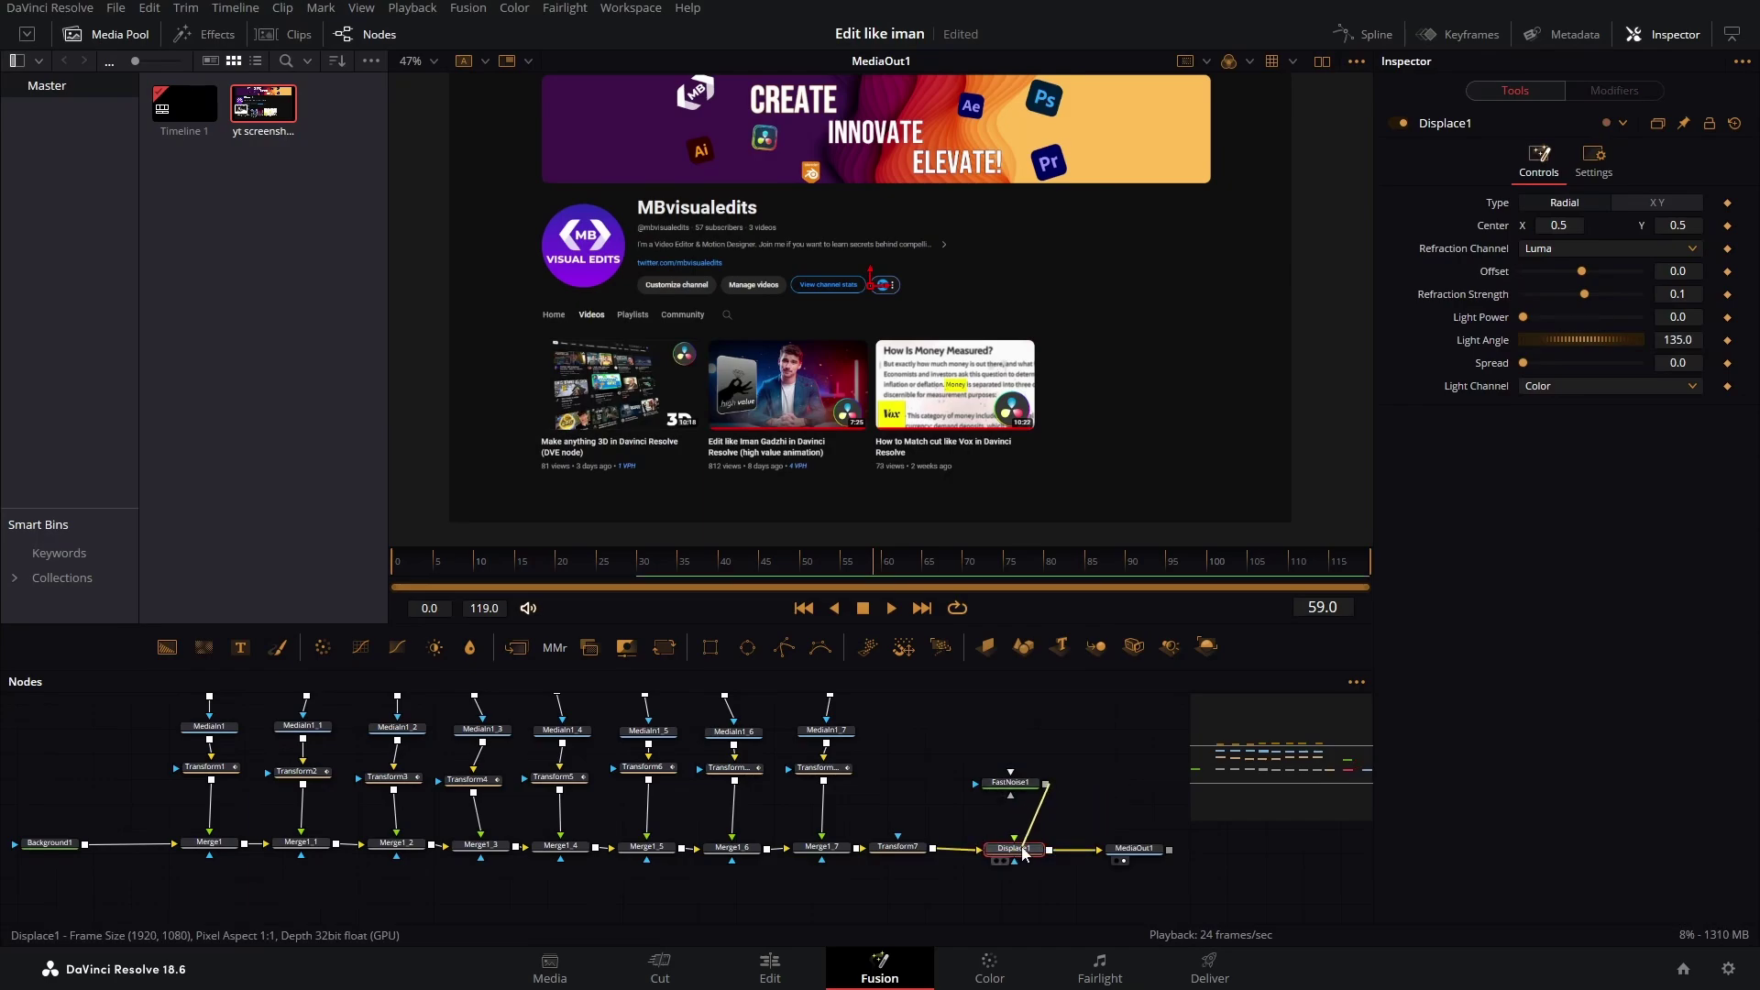
- Lower FastNoise1's Seethe to 0.072 and Seethe Rate to 0.039, then preview from frame one
left_click(1010, 782)
left_click_drag(1573, 437, 1530, 461)
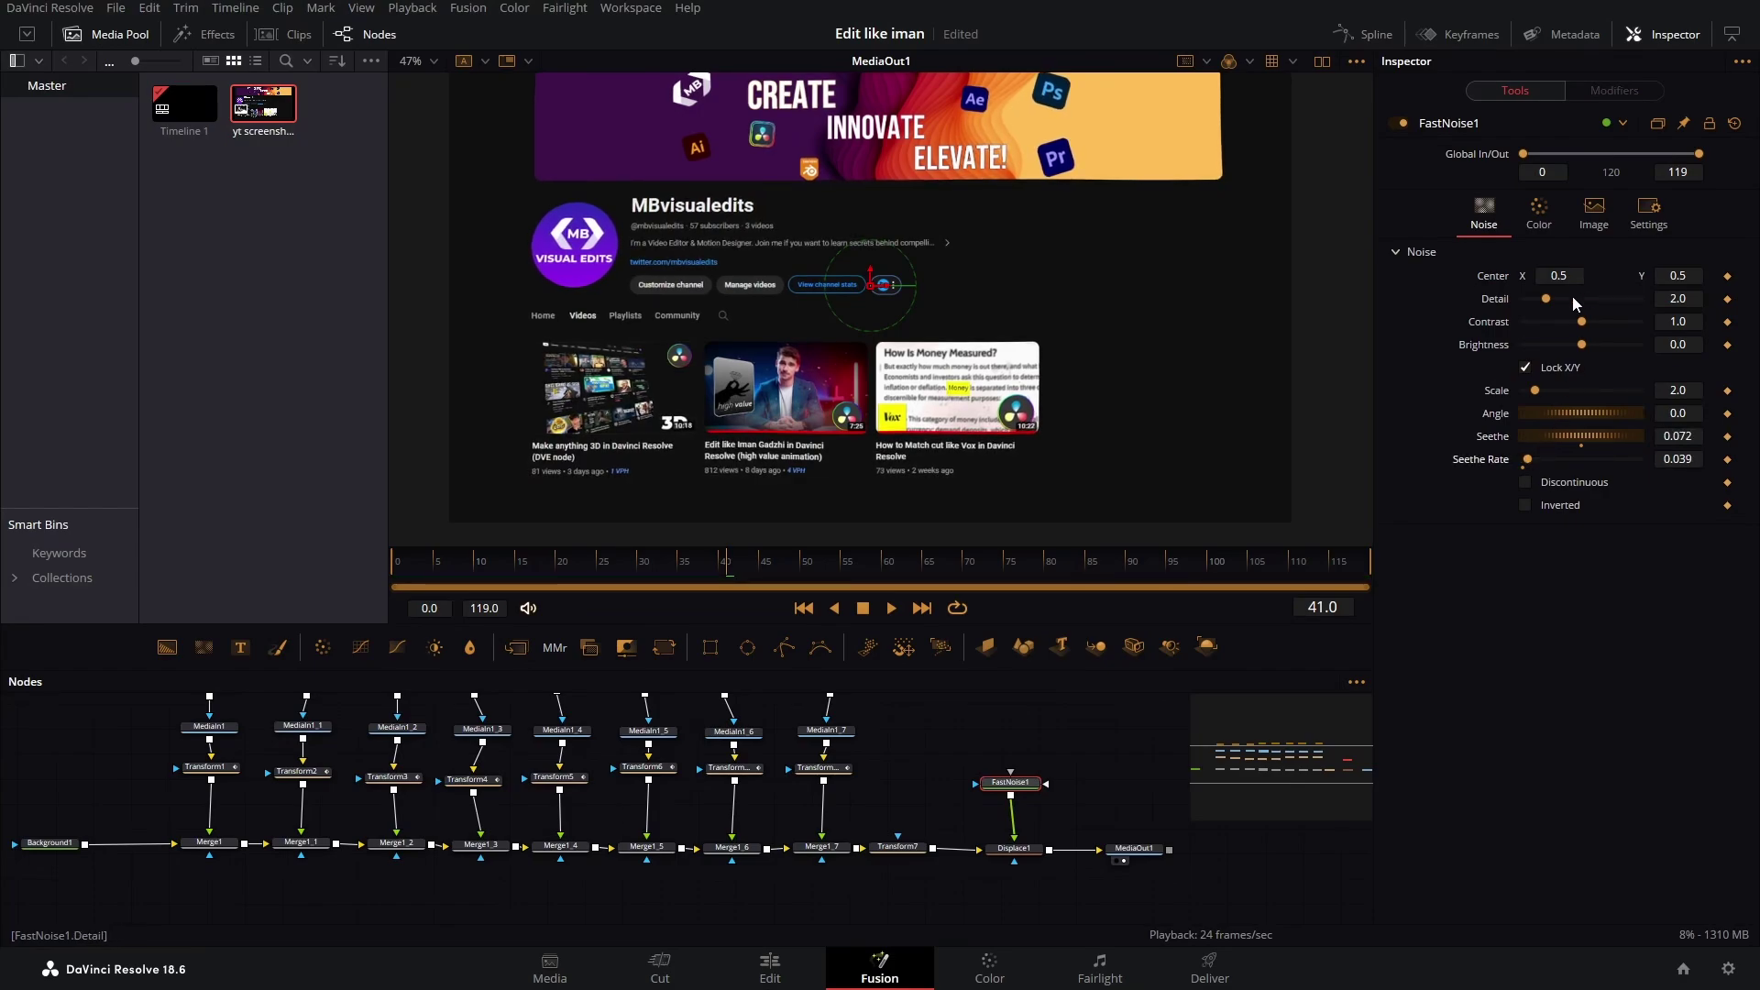
left_click_drag(676, 587, 385, 583)
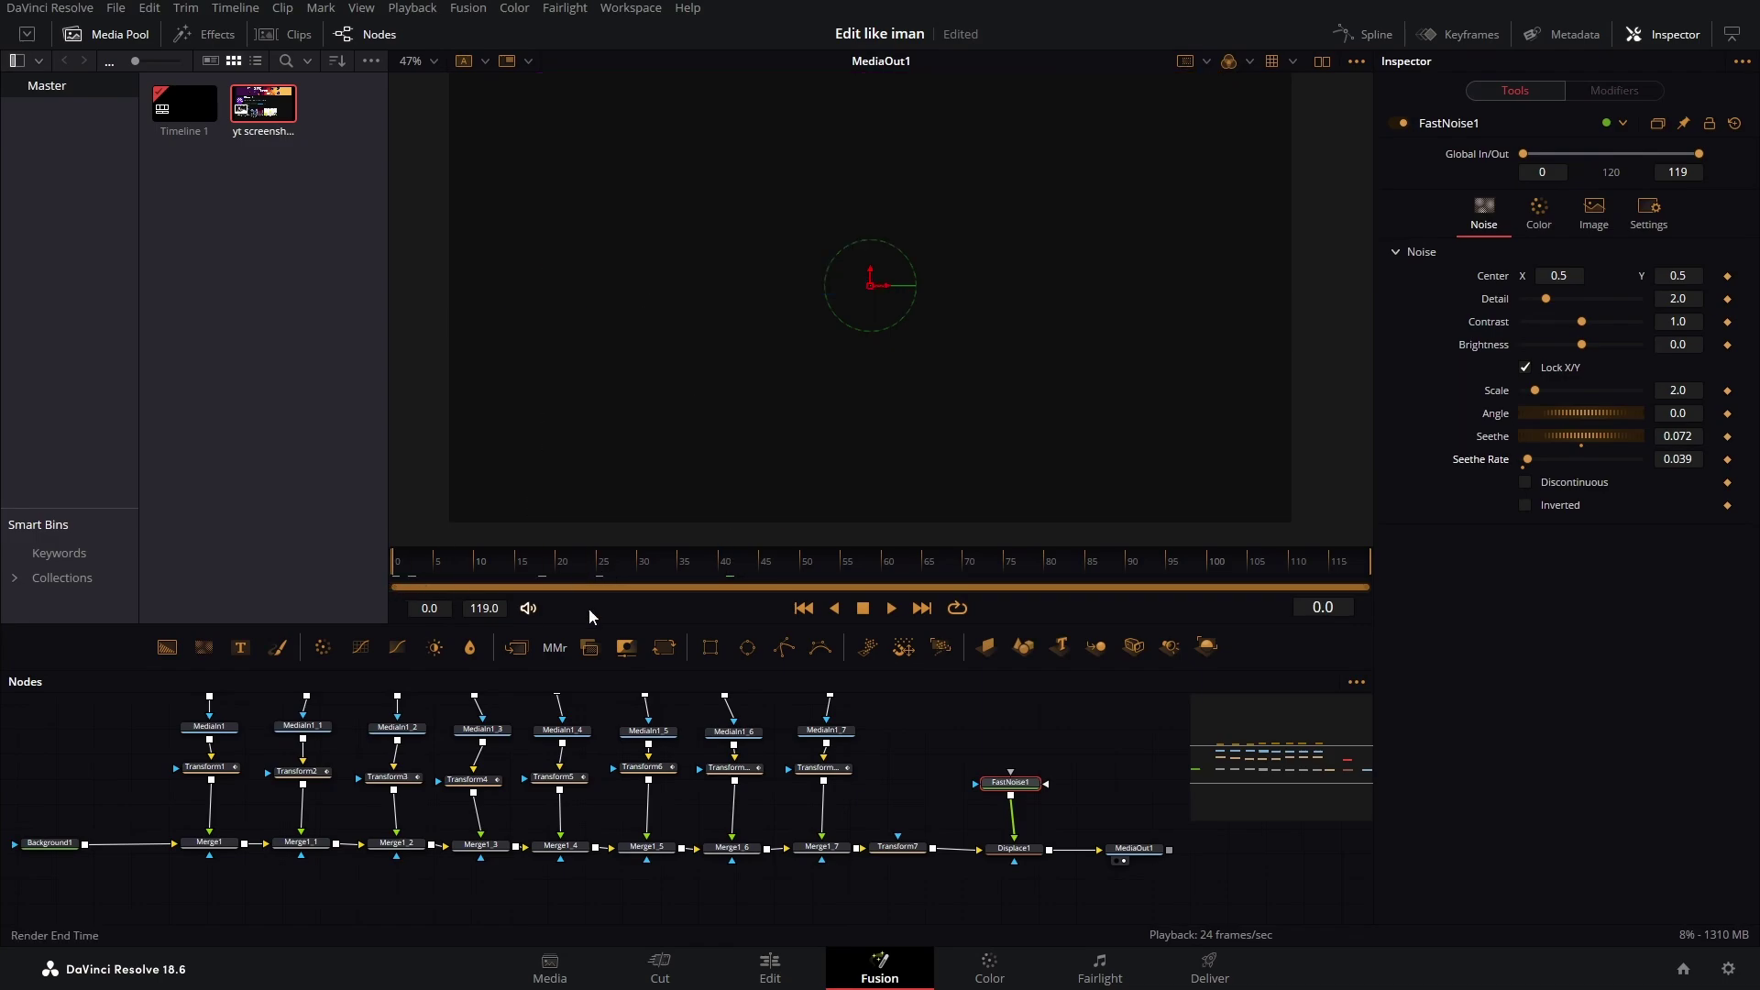
left_click(891, 609)
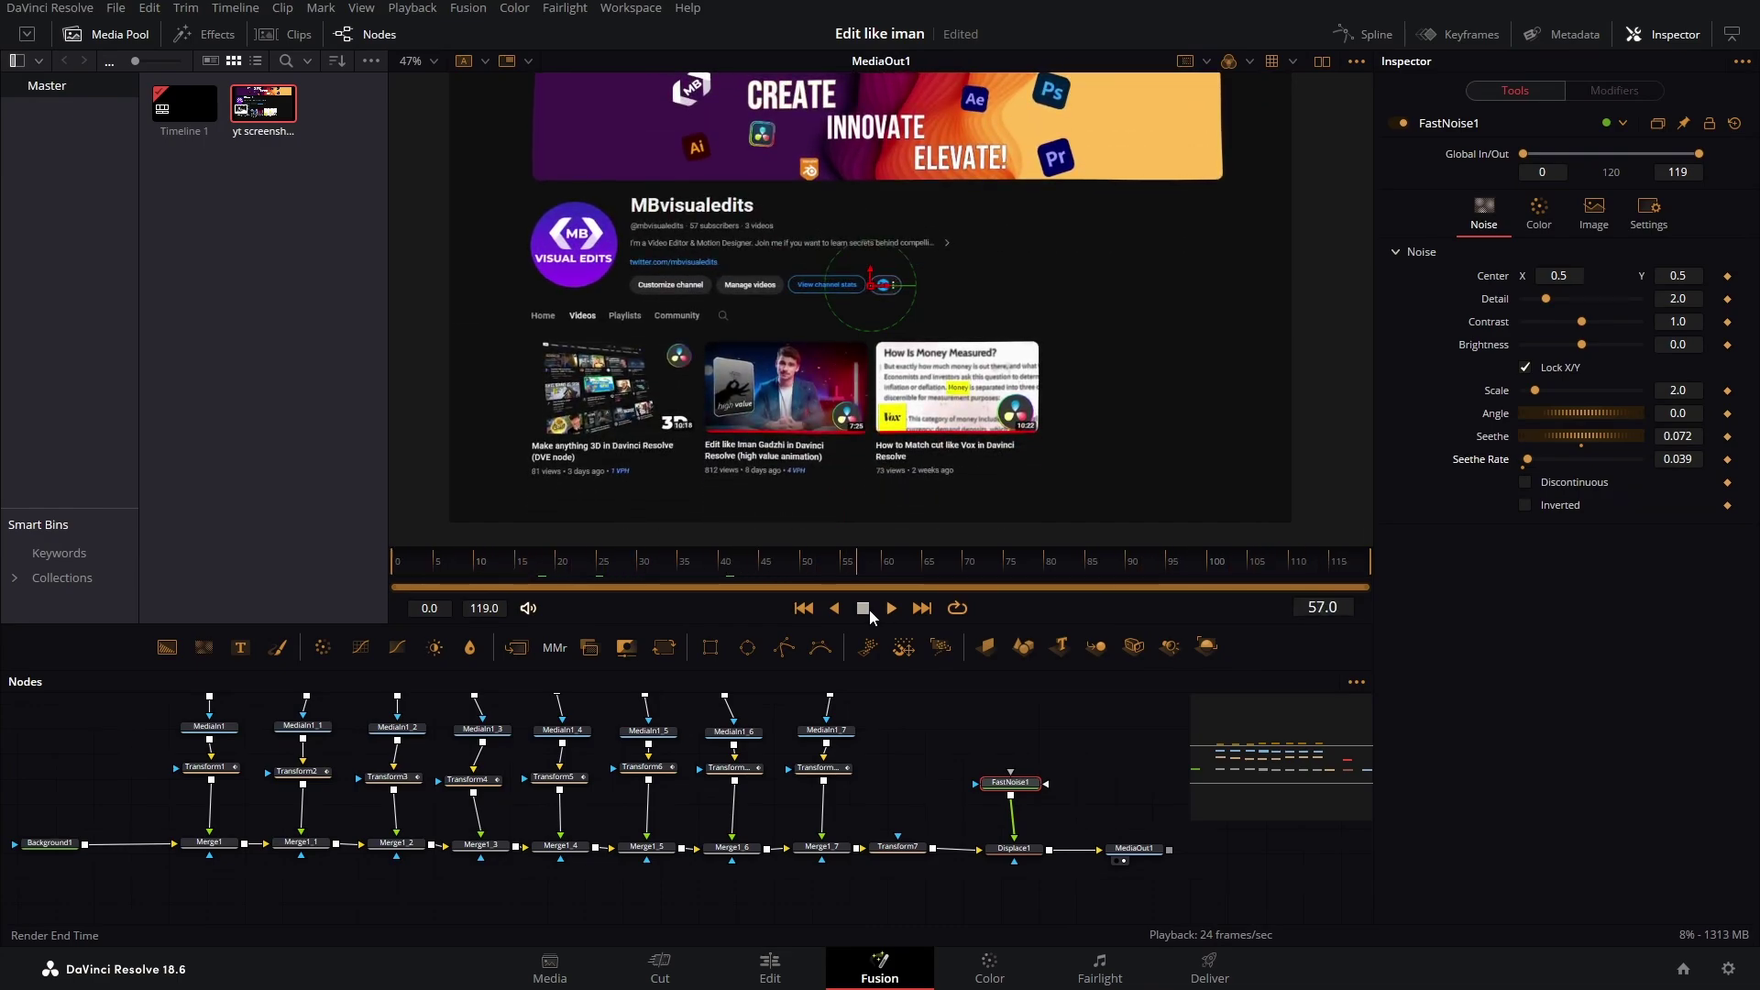
left_click(869, 608)
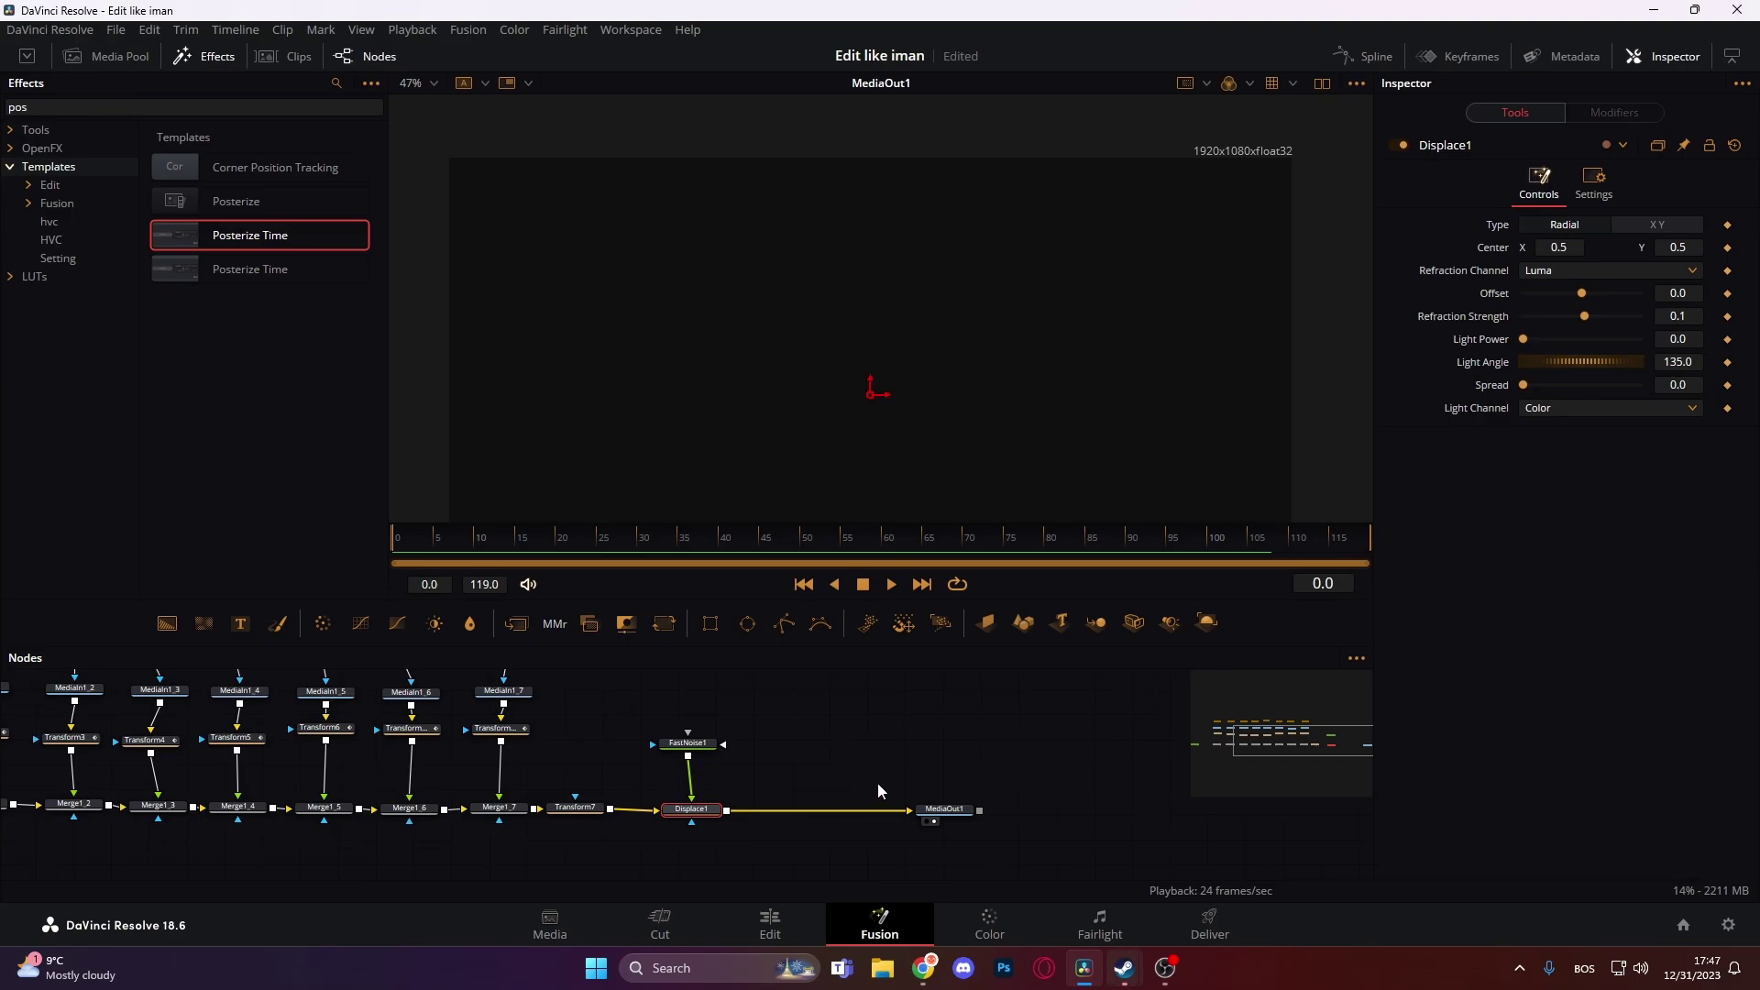
- Merge the crumpled paper clip from the Media Pool over the composite with Multiply blending
left_click(108, 56)
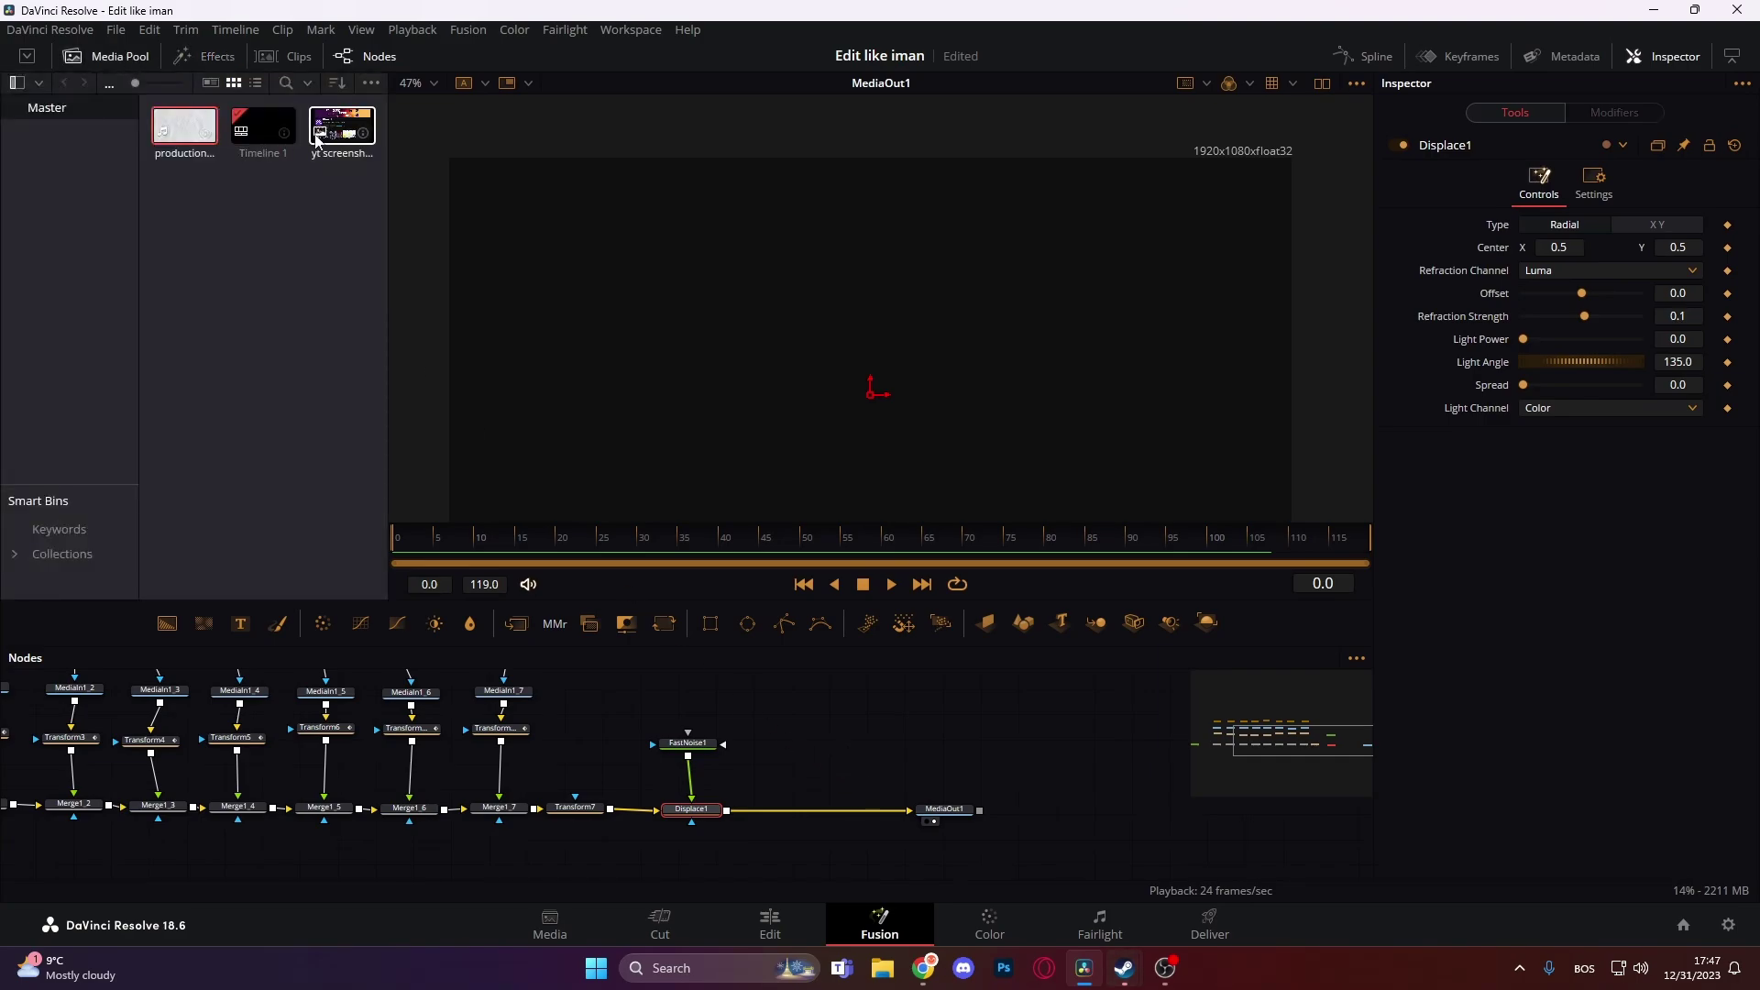
left_click_drag(193, 131, 752, 810)
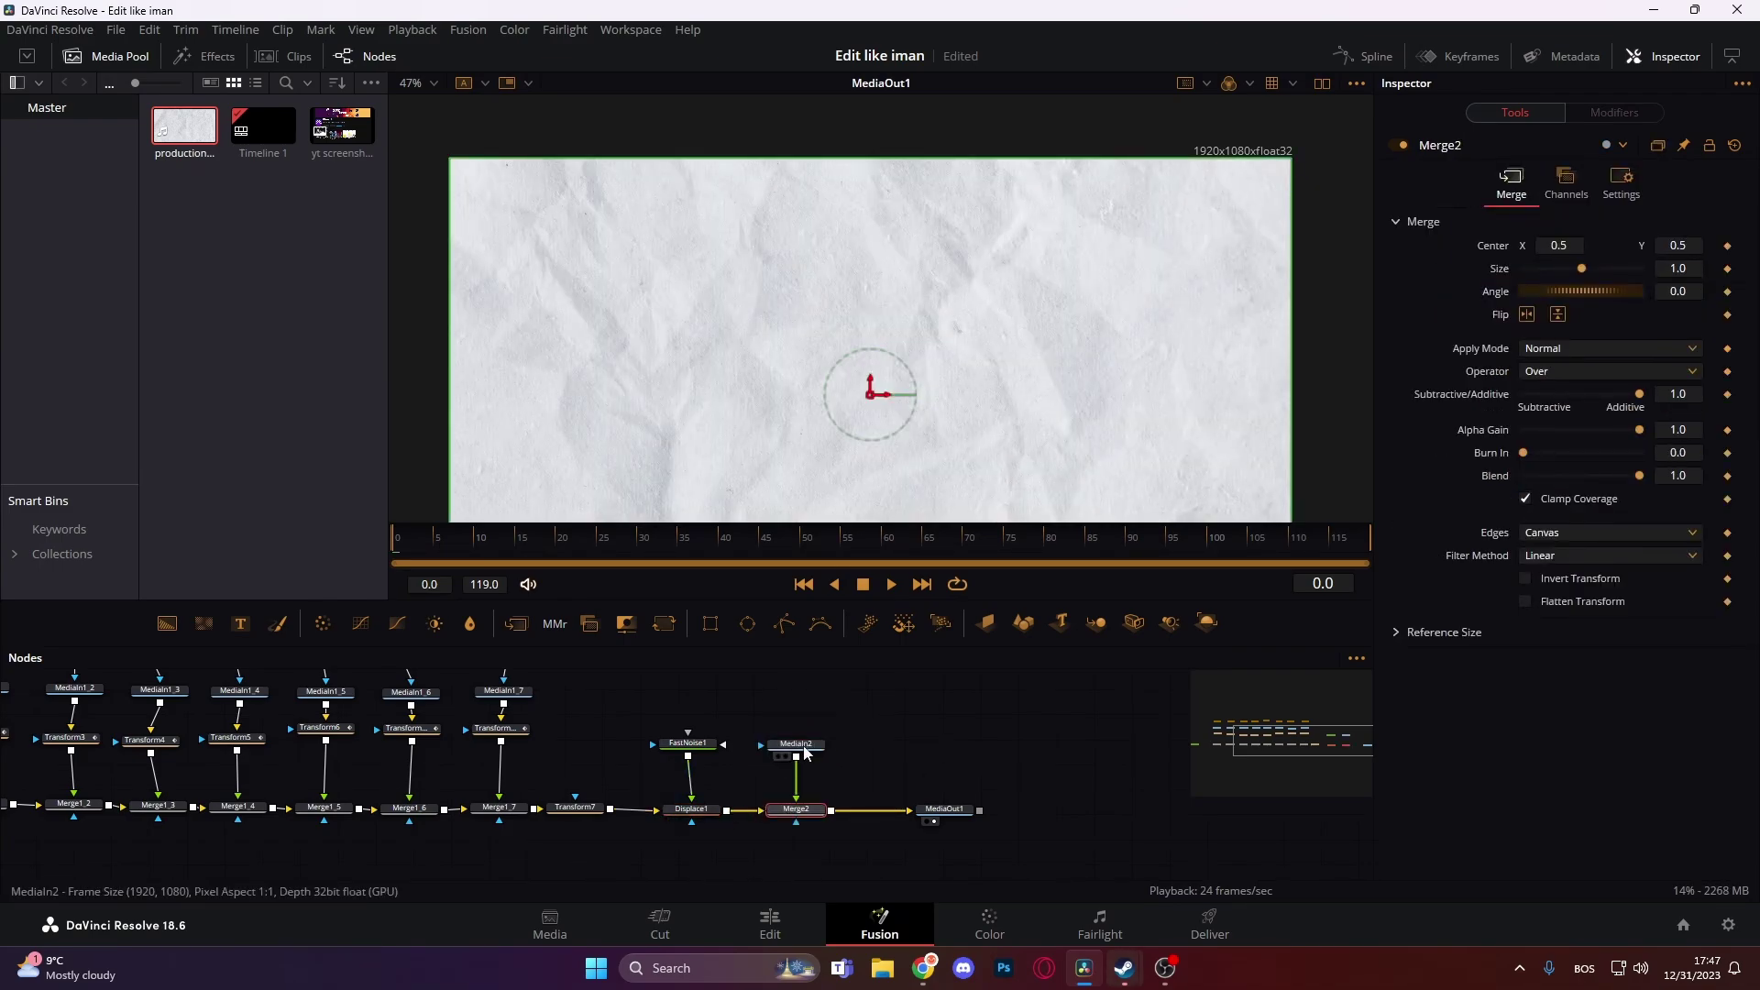
left_click(1571, 348)
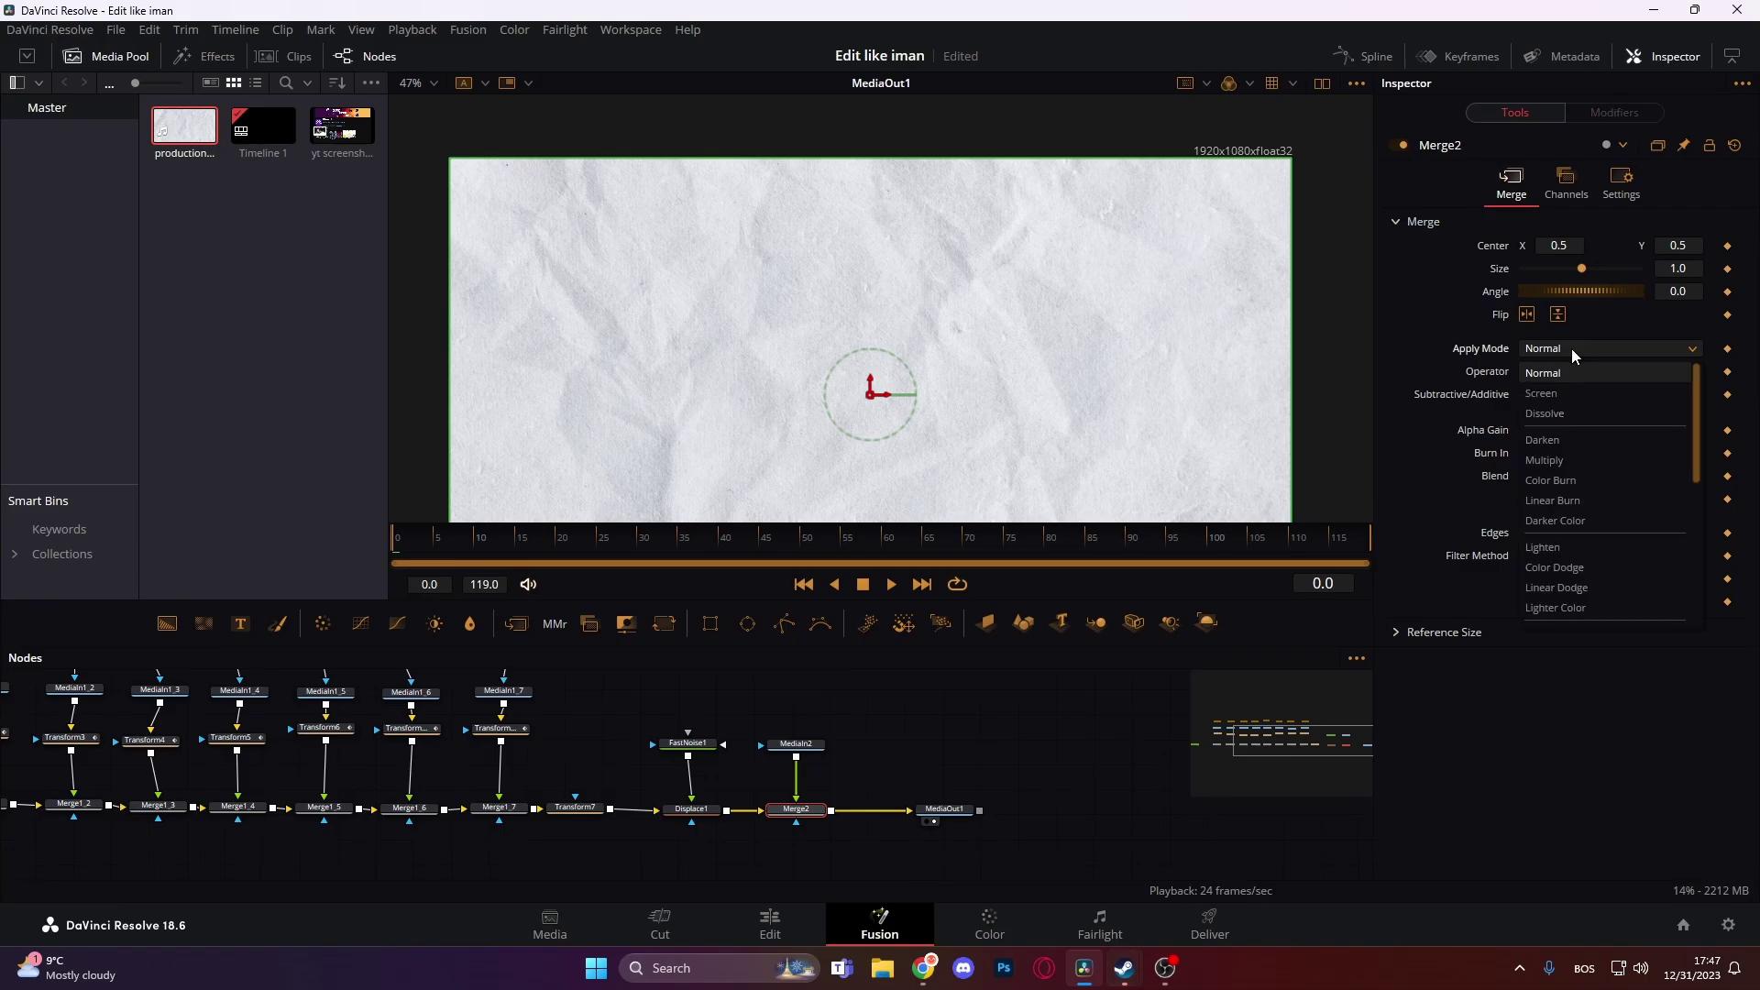
left_click(1561, 462)
- Play the finished paper-textured composite on the Edit page
scroll(787, 383, "down", 2)
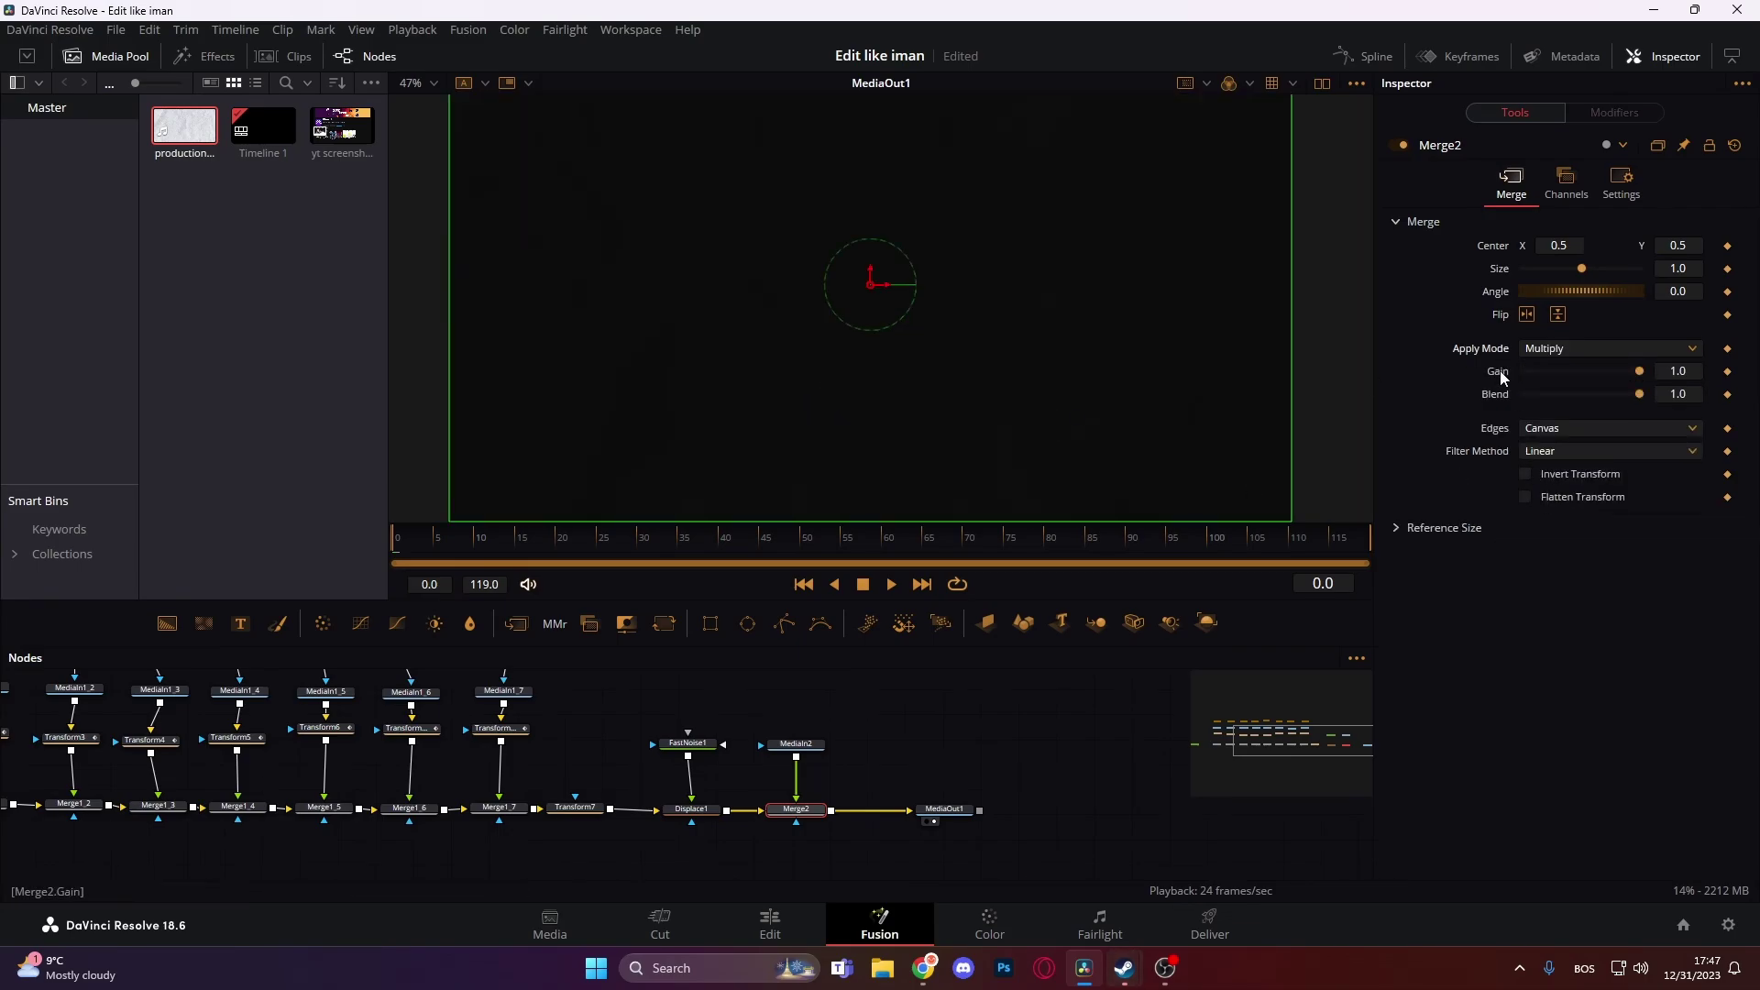
scroll(745, 342, "up", 2)
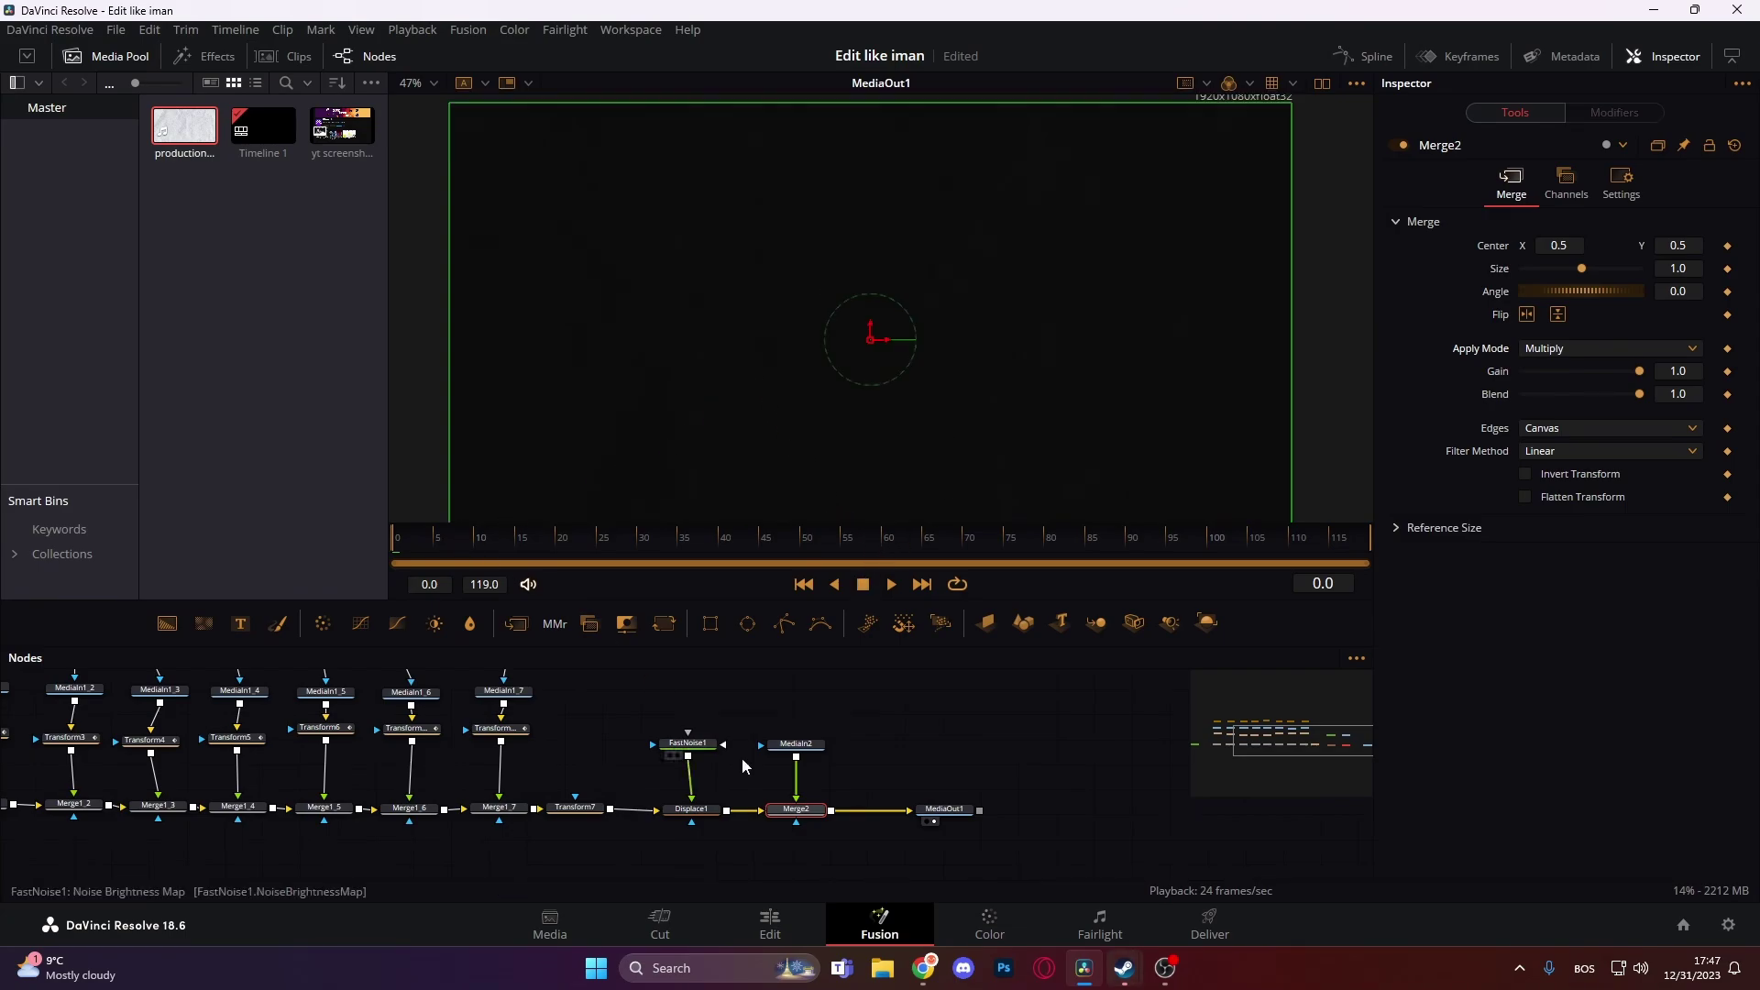
key("shift+4")
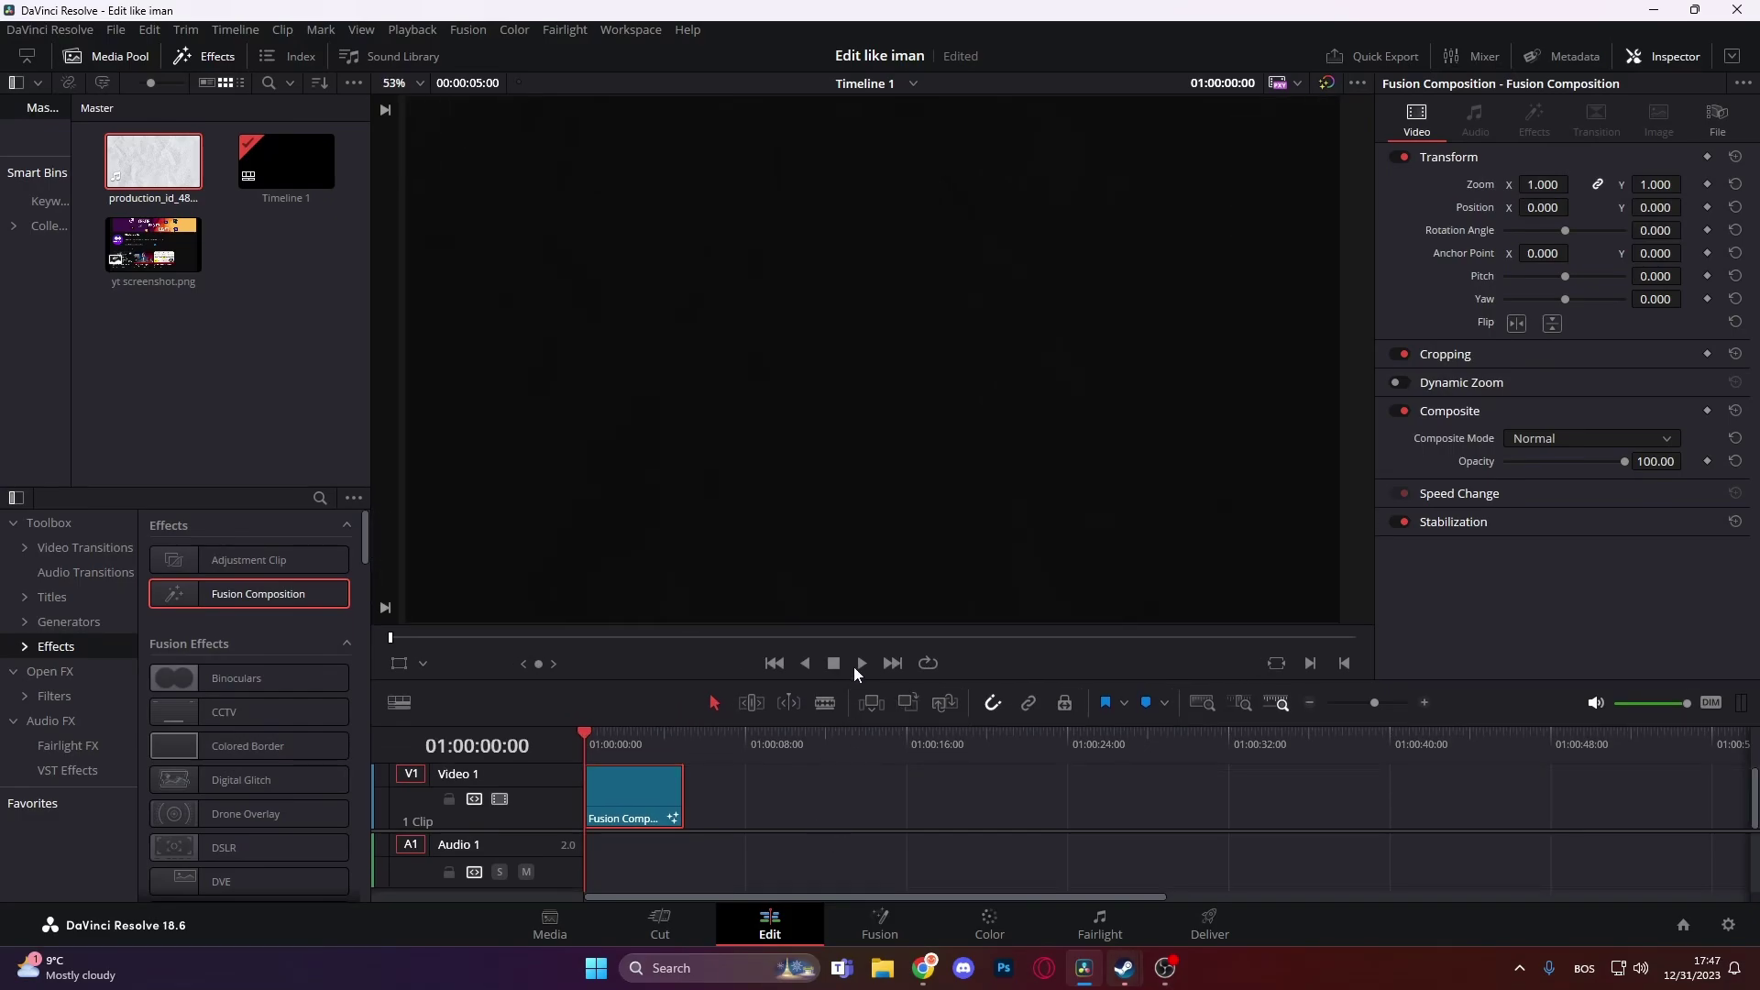
left_click(860, 662)
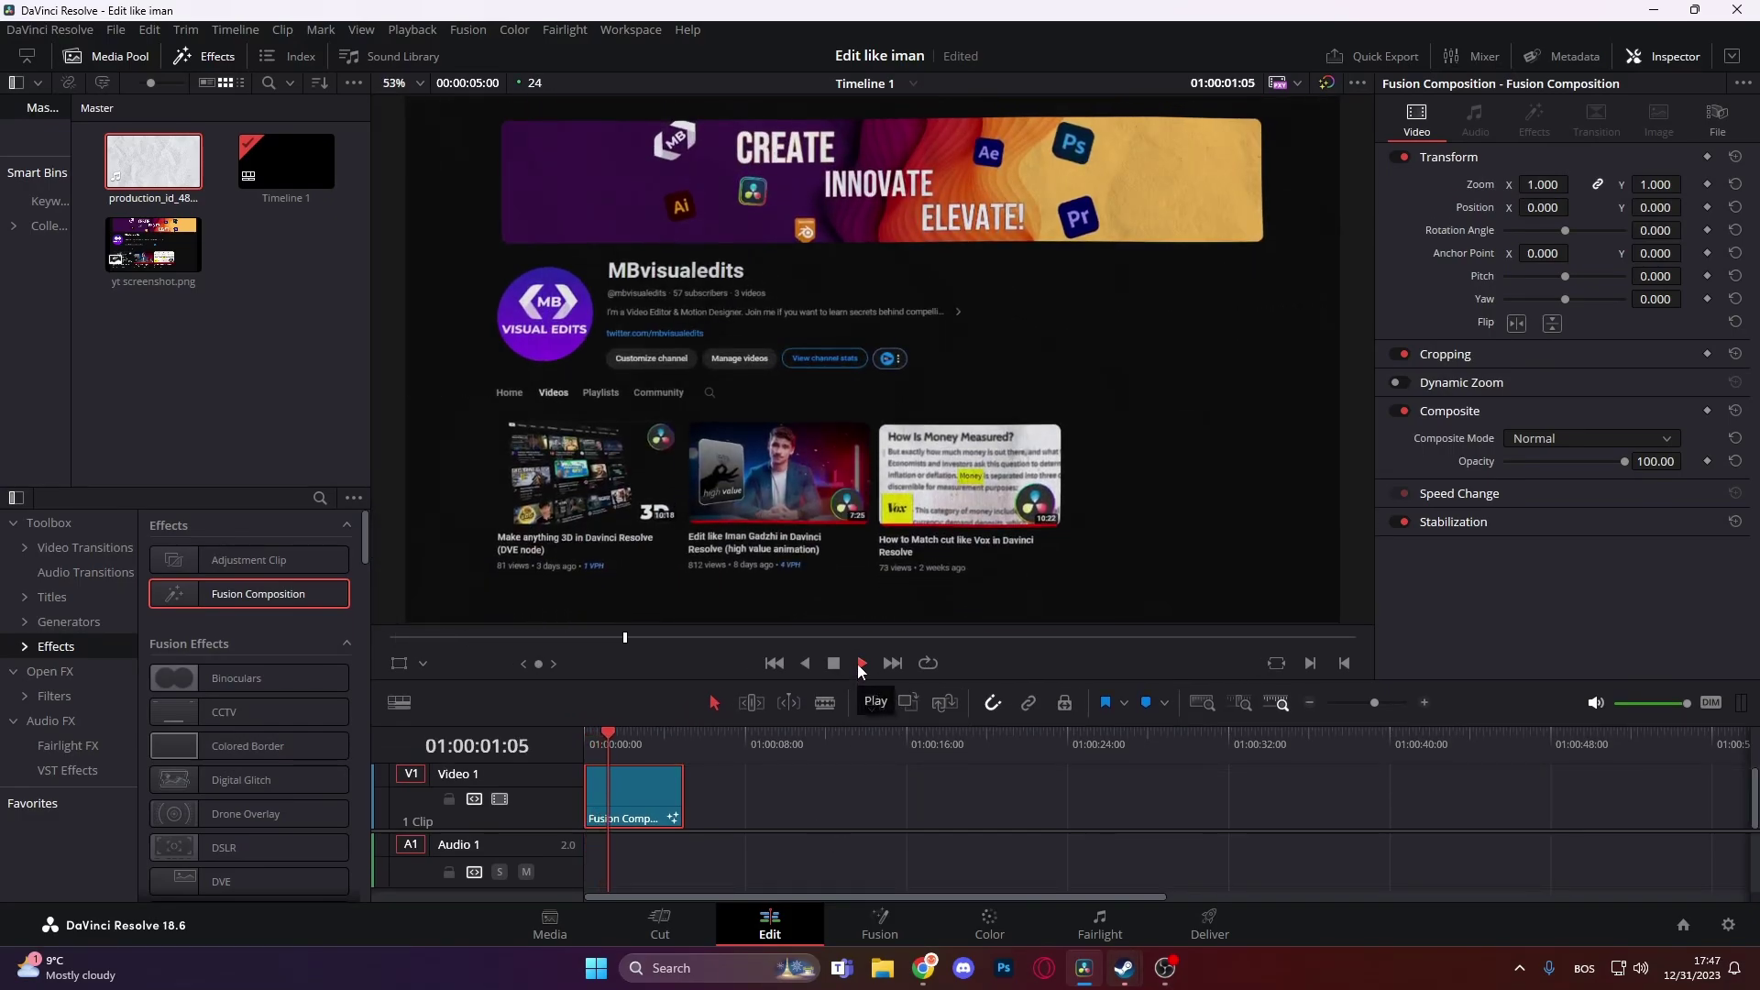